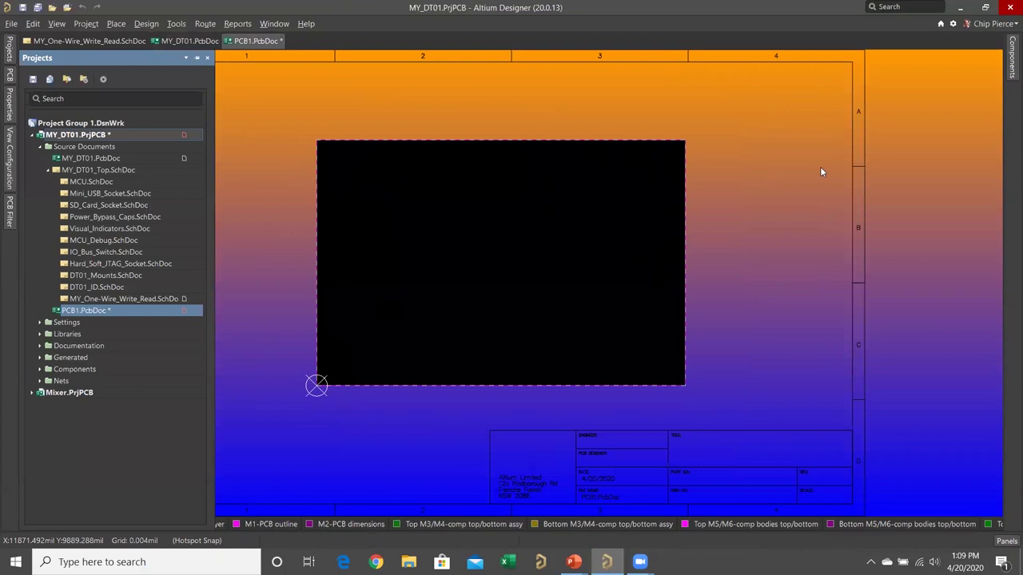
Examine the mechanical layers in the view configuration, highlighting M1-PCB outline and M2-PCB dimensions.
left_click(10, 181)
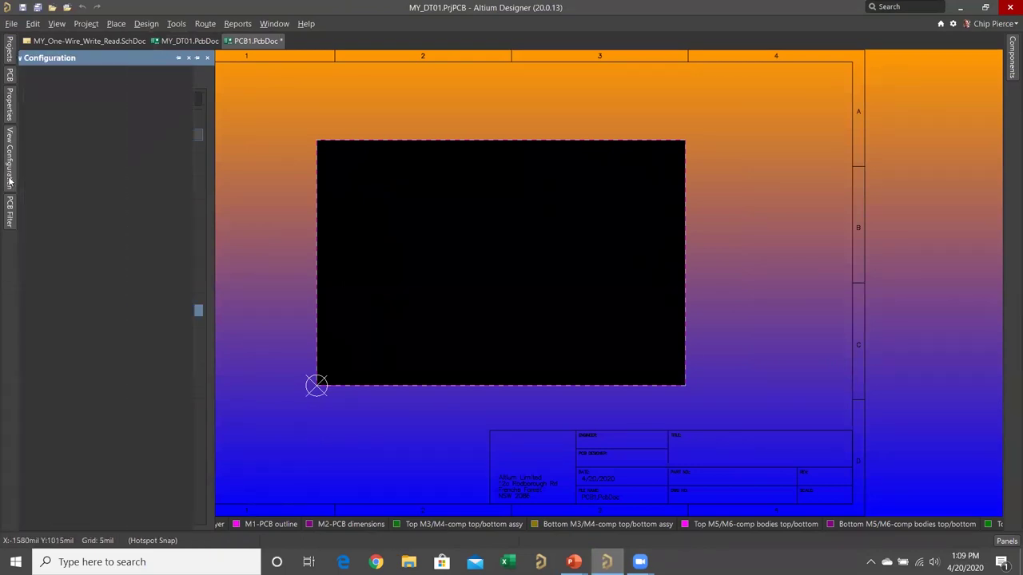
left_click_drag(212, 239, 280, 236)
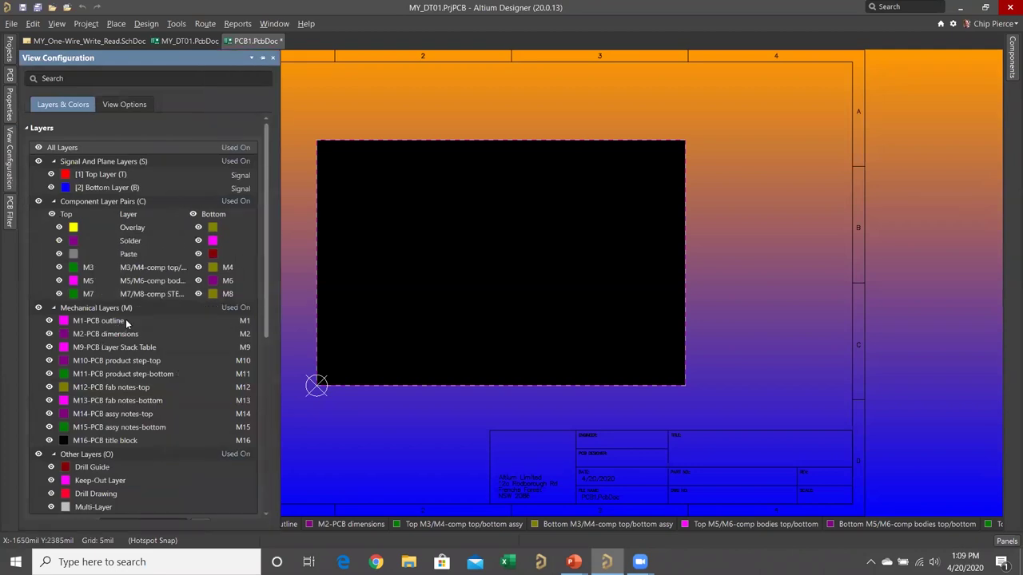
left_click(156, 320)
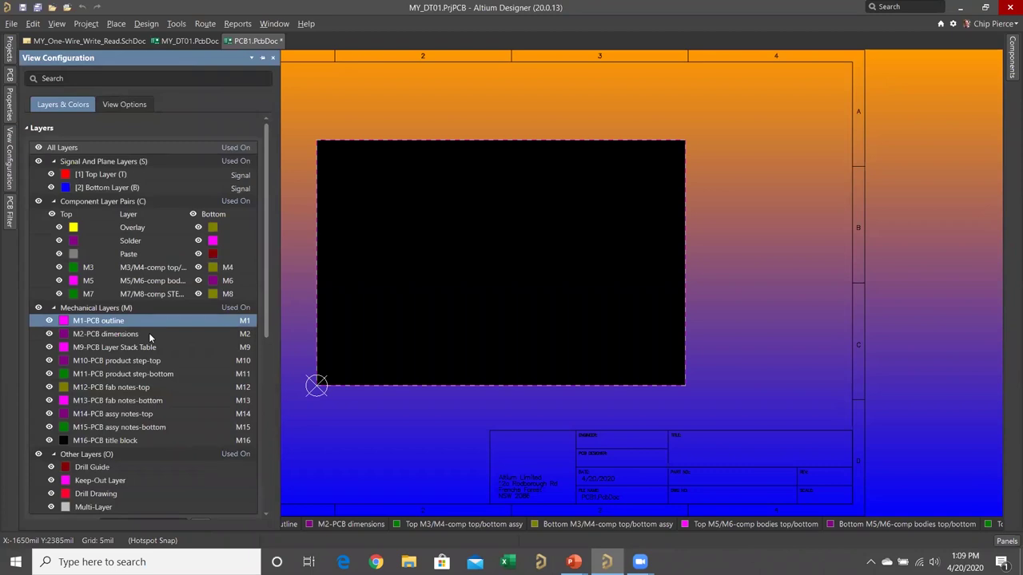
left_click(149, 336)
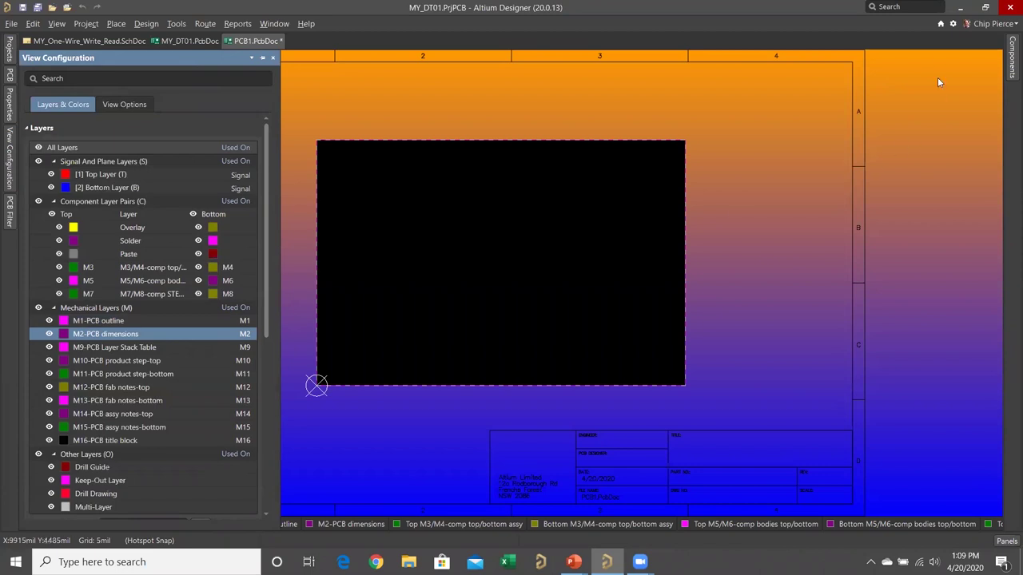
Review the default PCB templates for PCB projects and free documents in the New Document Defaults preferences.
left_click(952, 26)
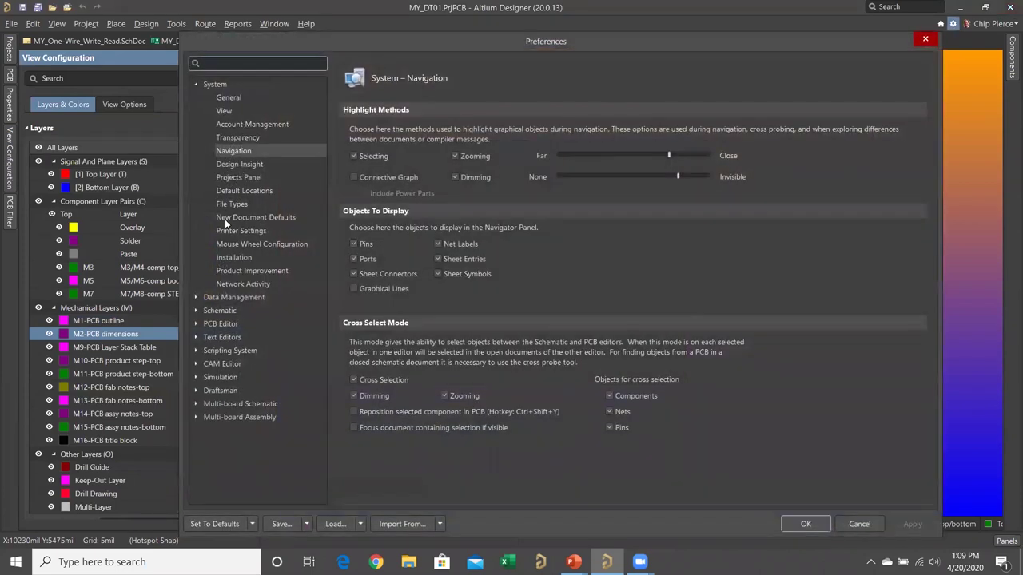
left_click(226, 217)
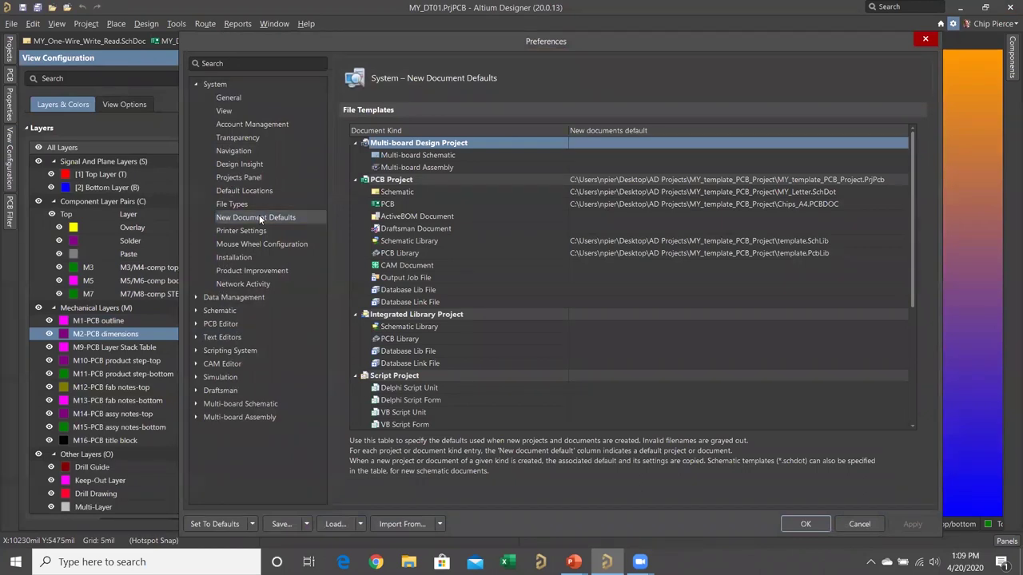
left_click(461, 205)
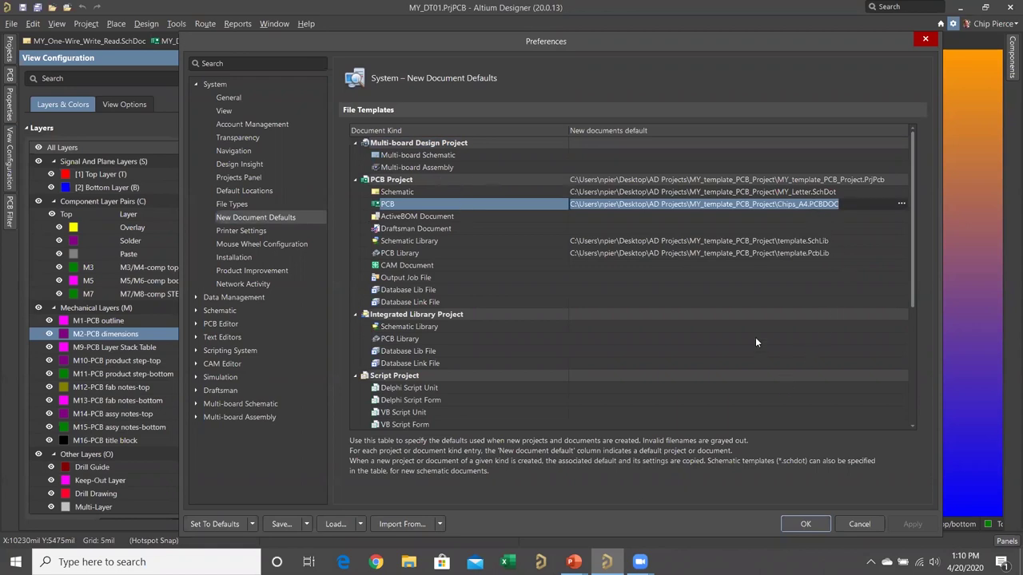
scroll(755, 338, "down", 5)
left_click(476, 328)
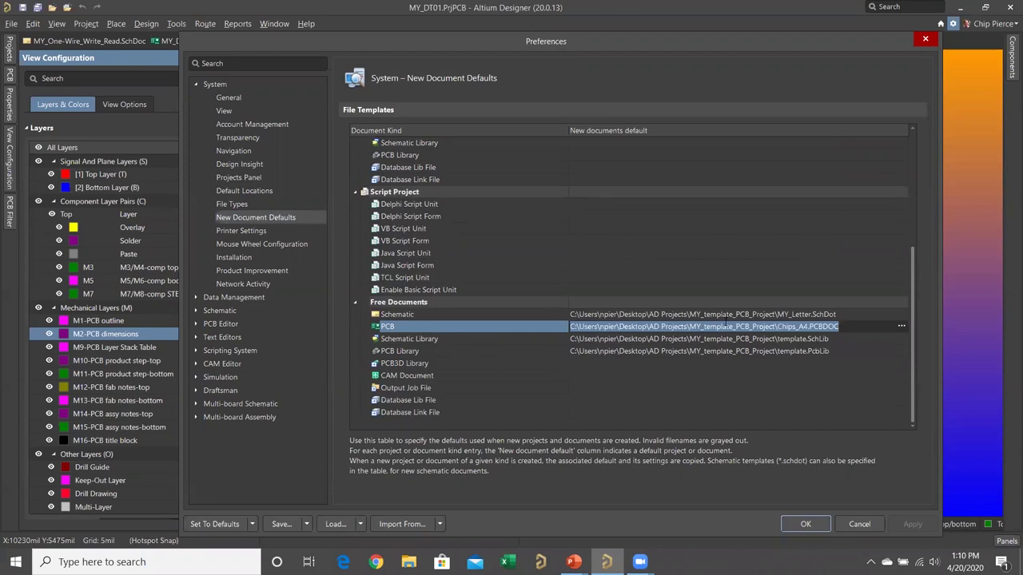
left_click(926, 40)
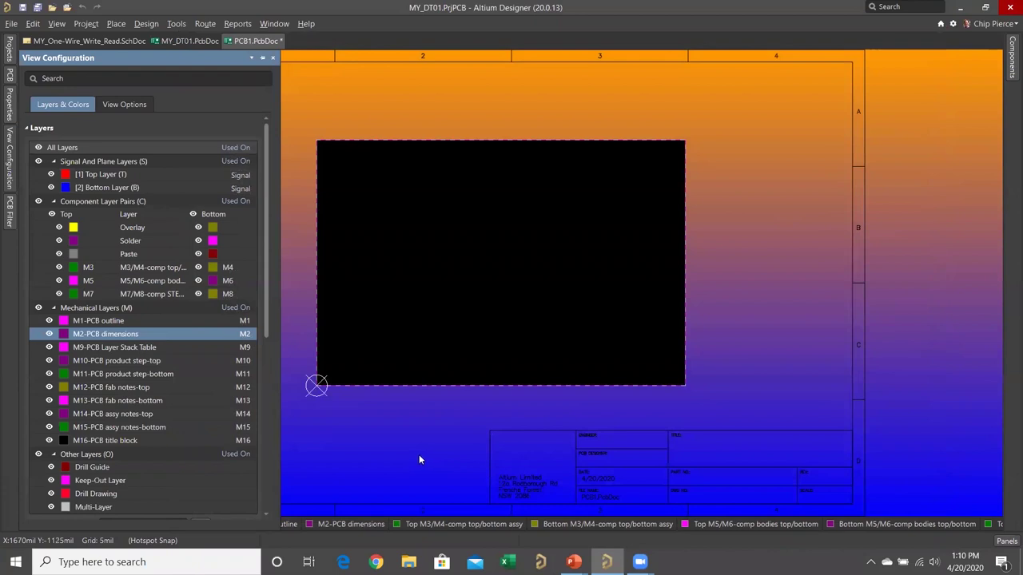
Make M1-PCB outline the active layer and select all primitives on it.
left_click(382, 452)
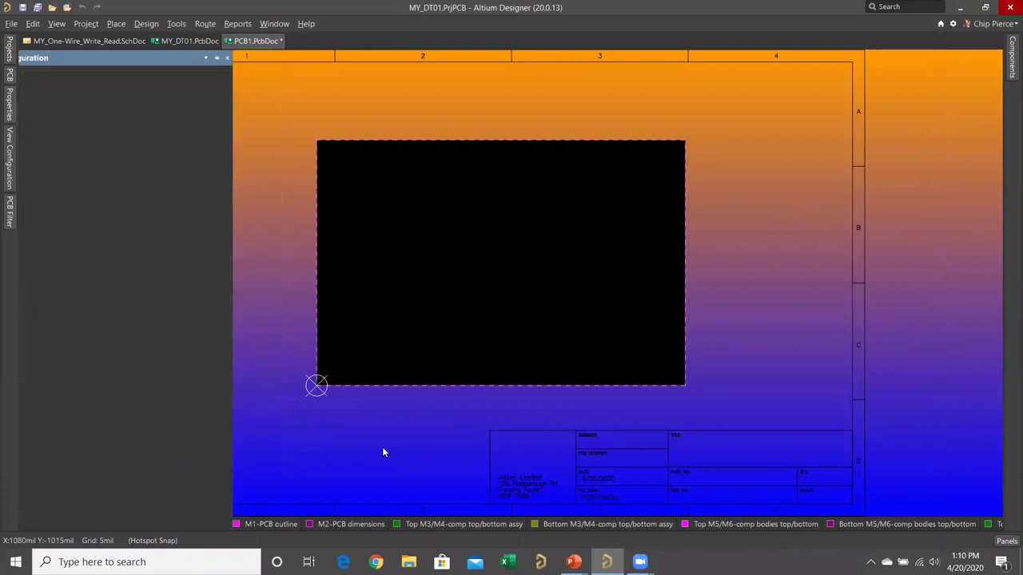
left_click(270, 524)
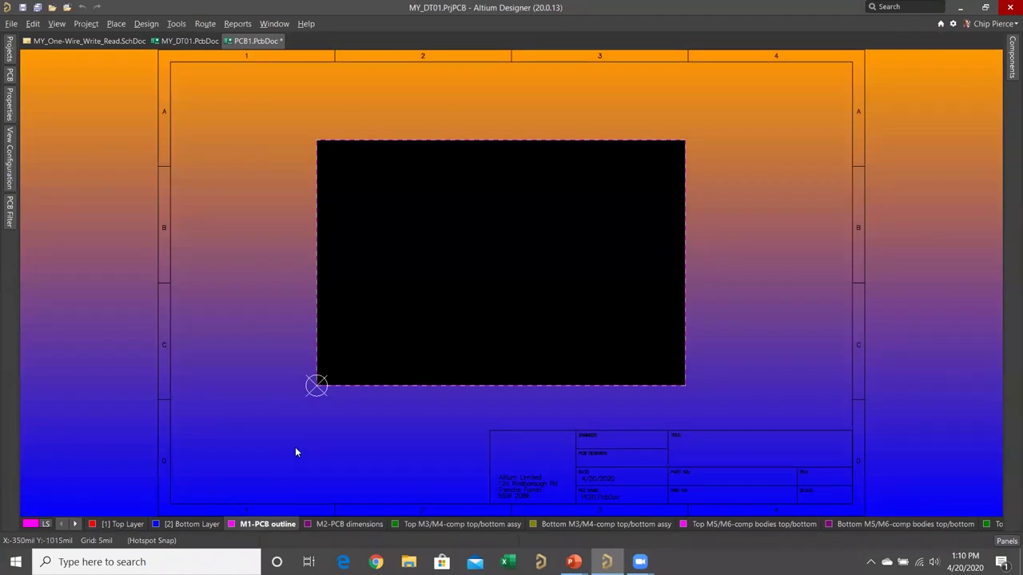
key("s")
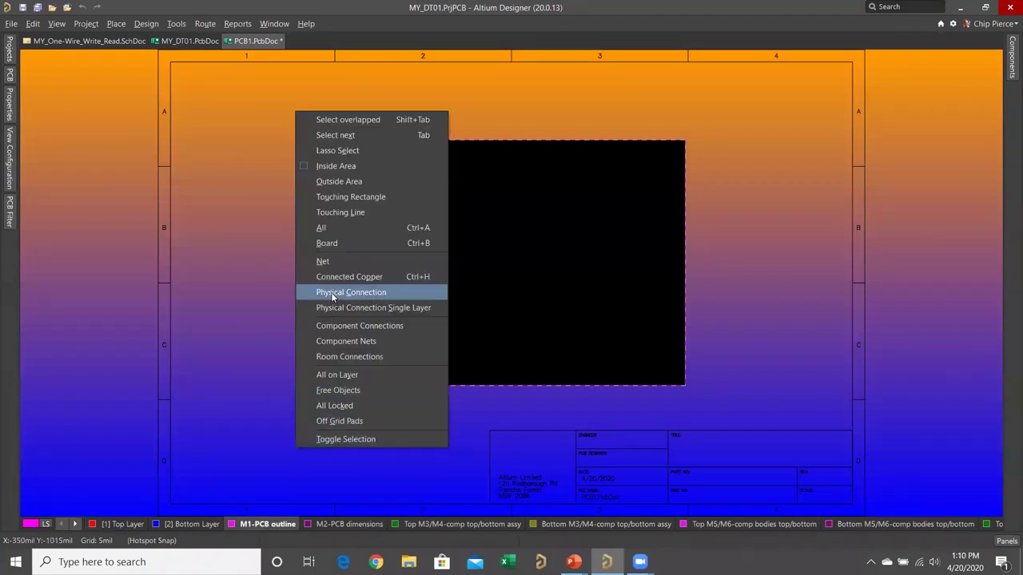
left_click(337, 375)
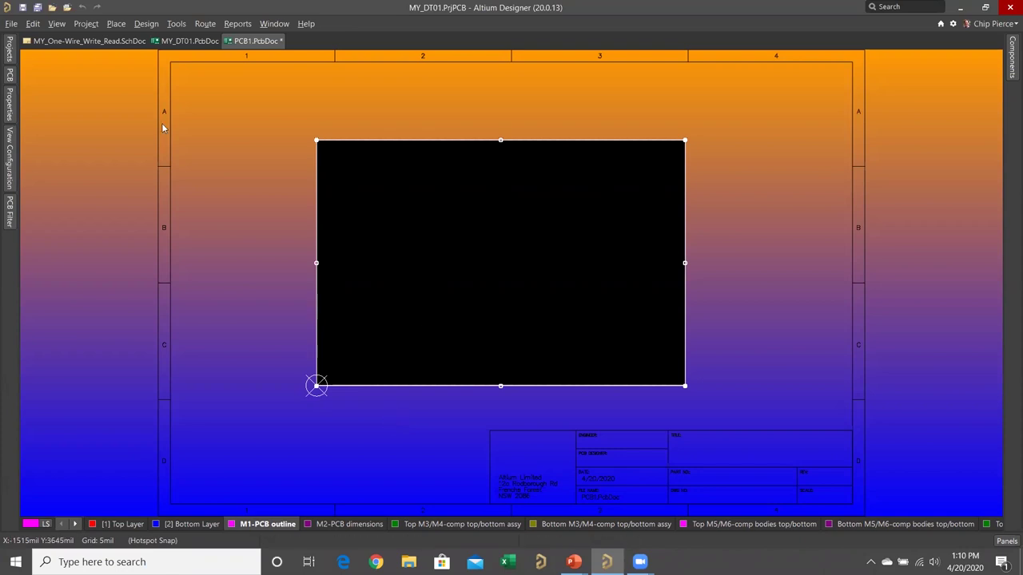
Draw a full circle with a radius of about 876 mil near the centre of the board.
left_click(115, 25)
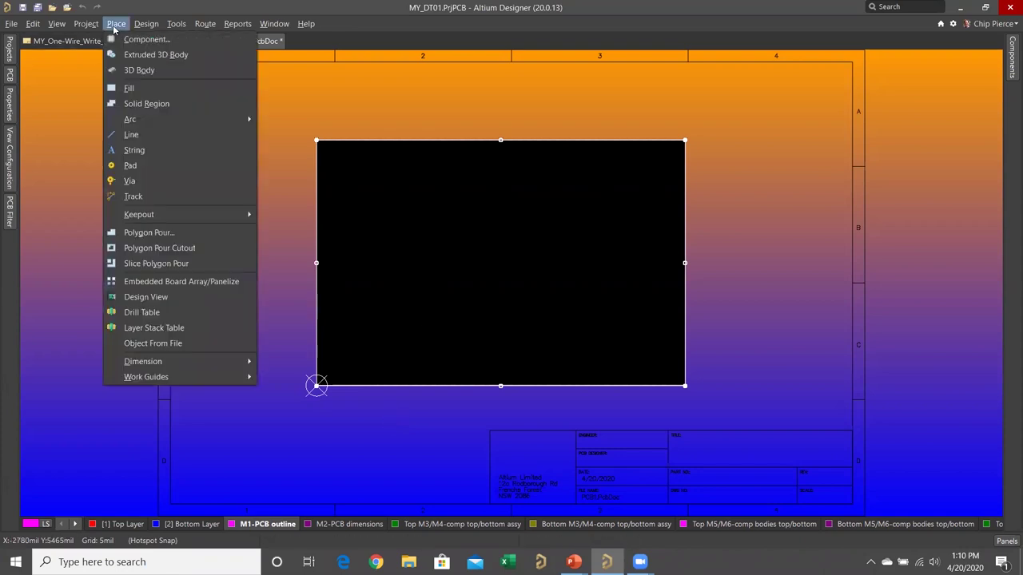
mouse_move(190, 123)
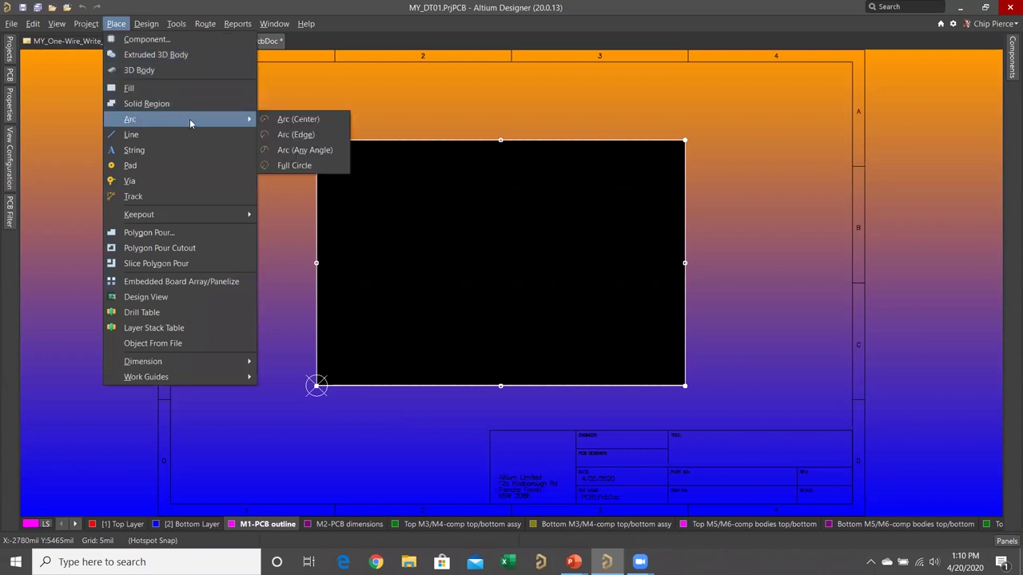
left_click(304, 150)
left_click(494, 247)
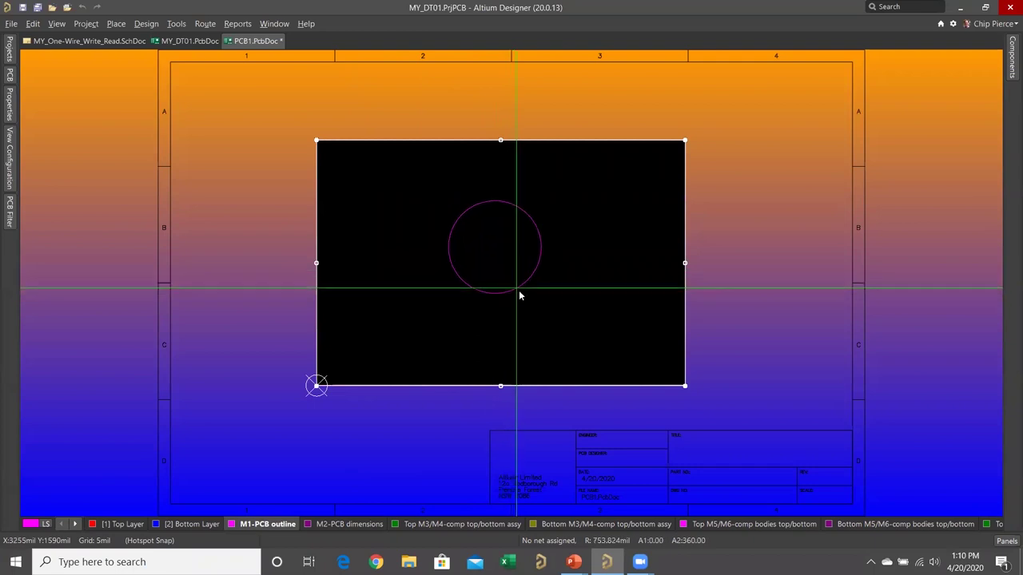
double_click(521, 293)
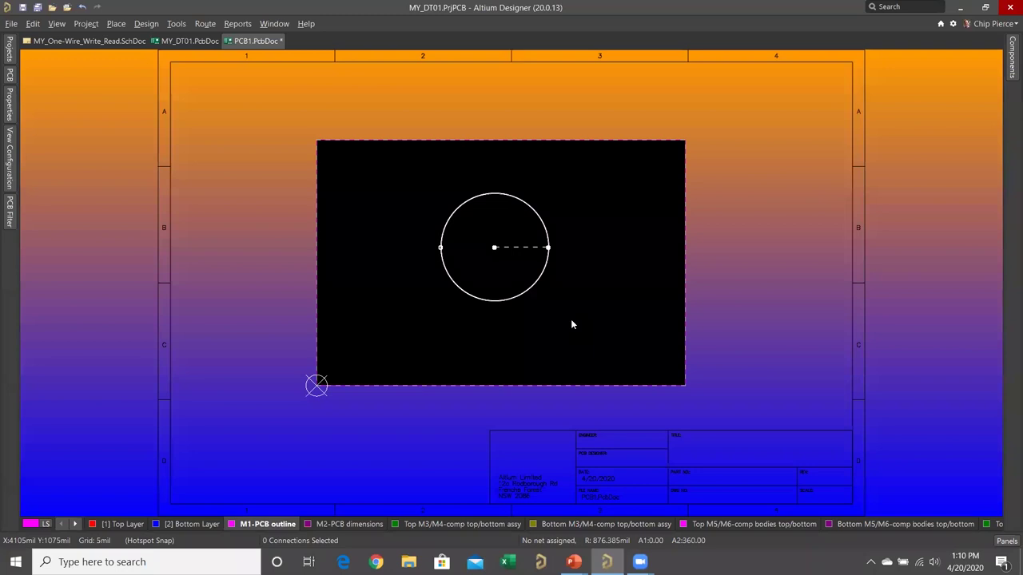
Convert the selected circle into a board cutout.
left_click(174, 25)
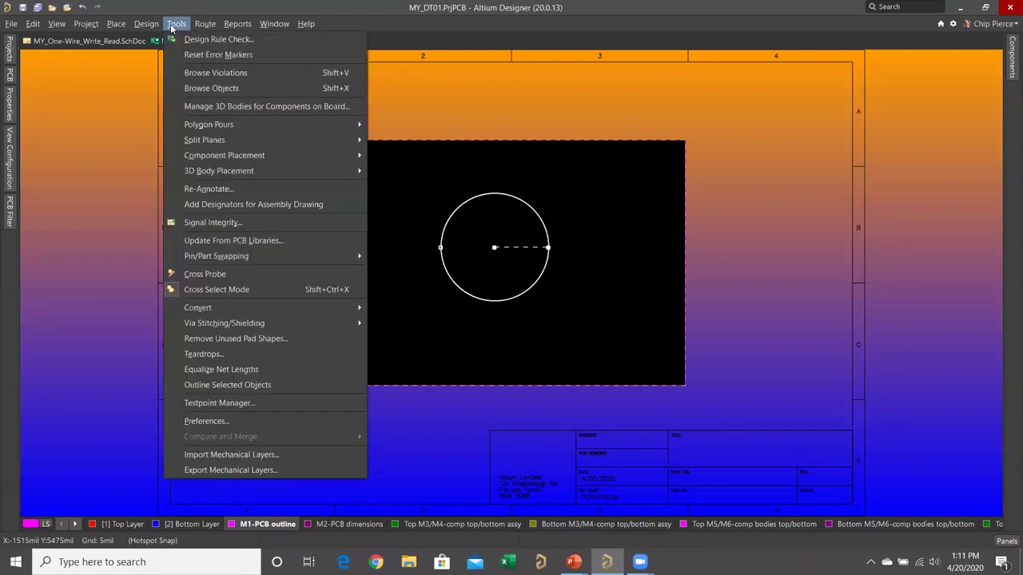
mouse_move(256, 310)
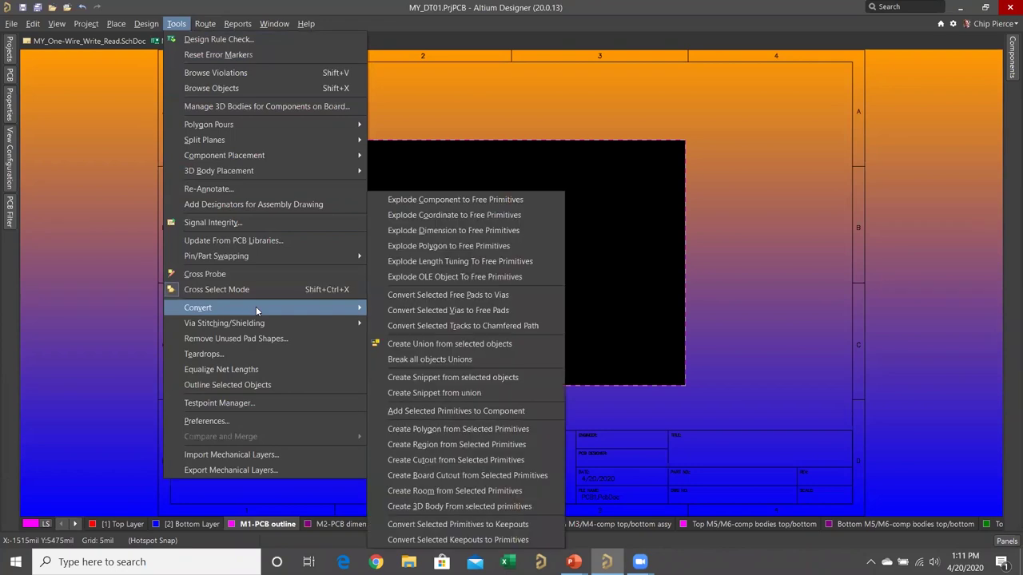
left_click(465, 477)
left_click(417, 187)
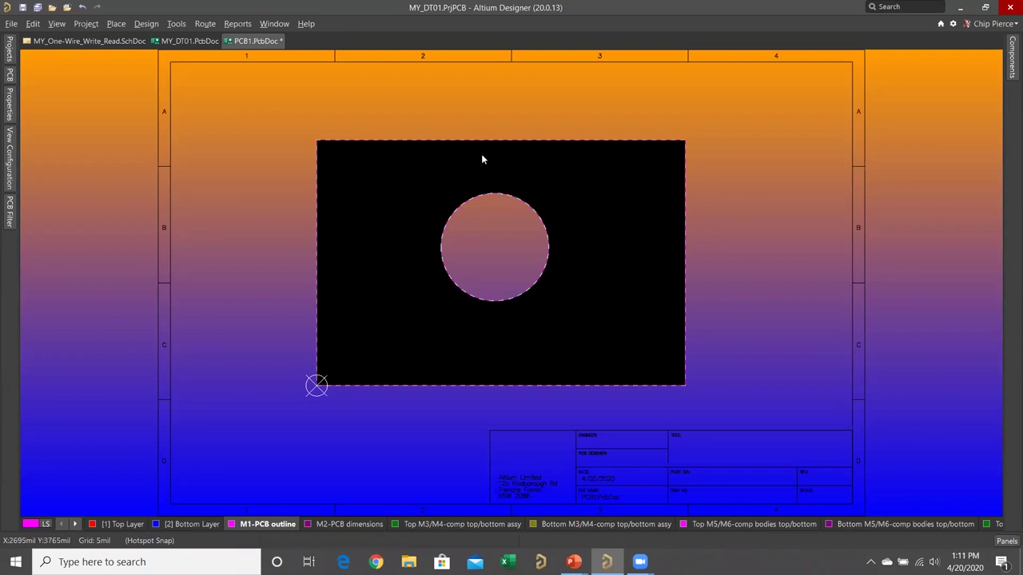
Inspect the circular cutout in 3D with an orthogonal rotation, and return to the 2D layout.
key("3")
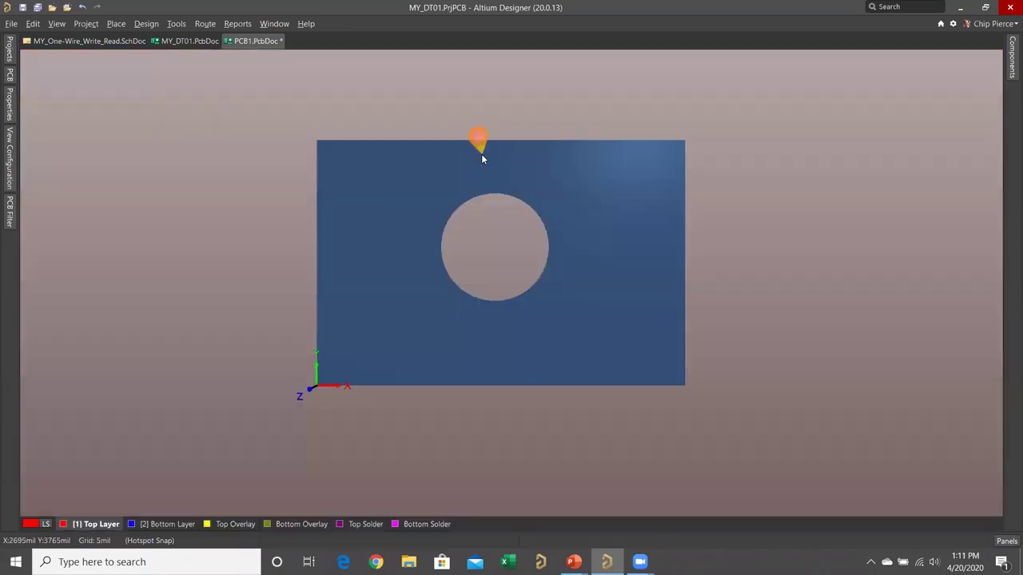
left_click(56, 23)
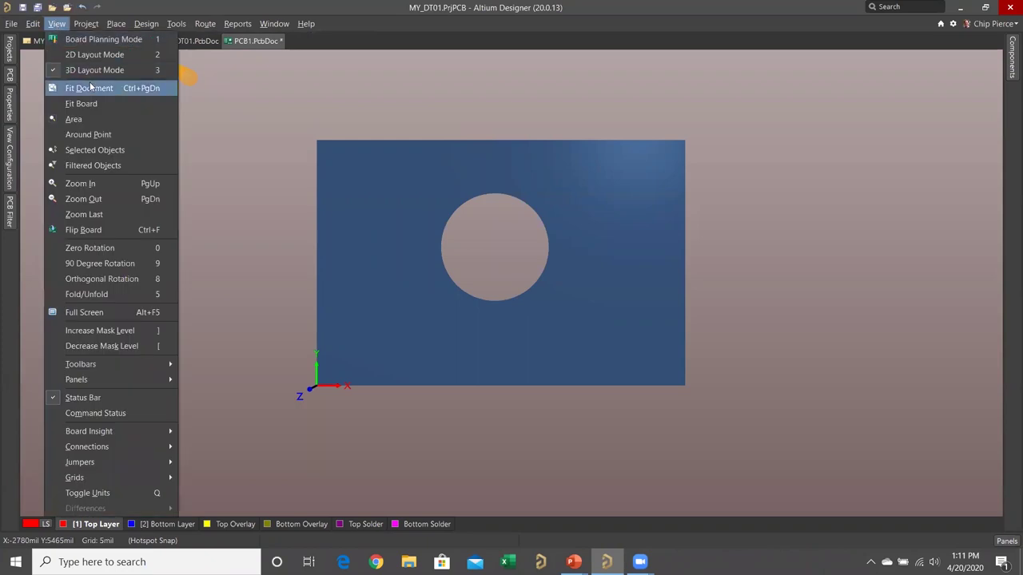
left_click(108, 278)
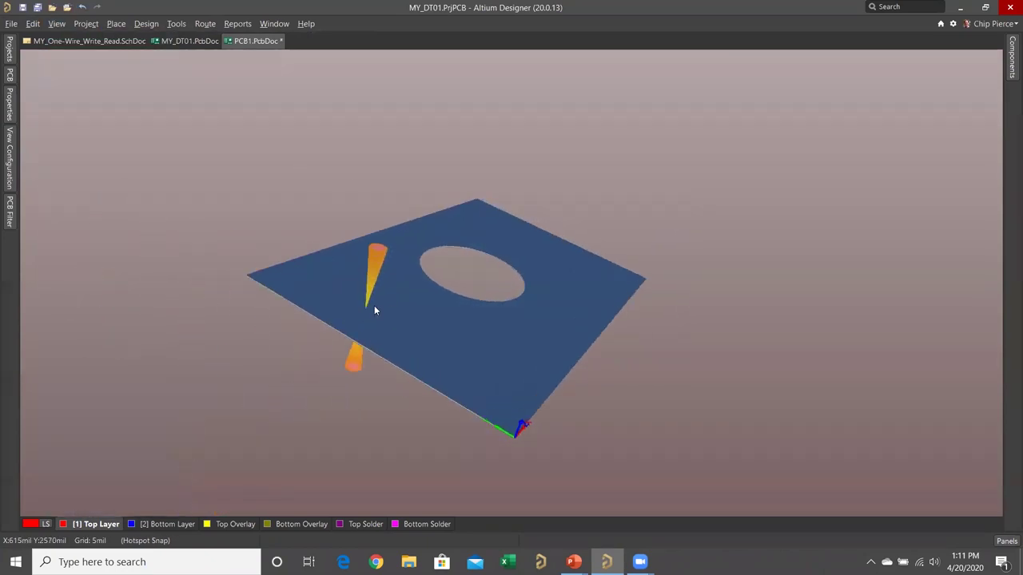
scroll(393, 301, "up", 4, "ctrl")
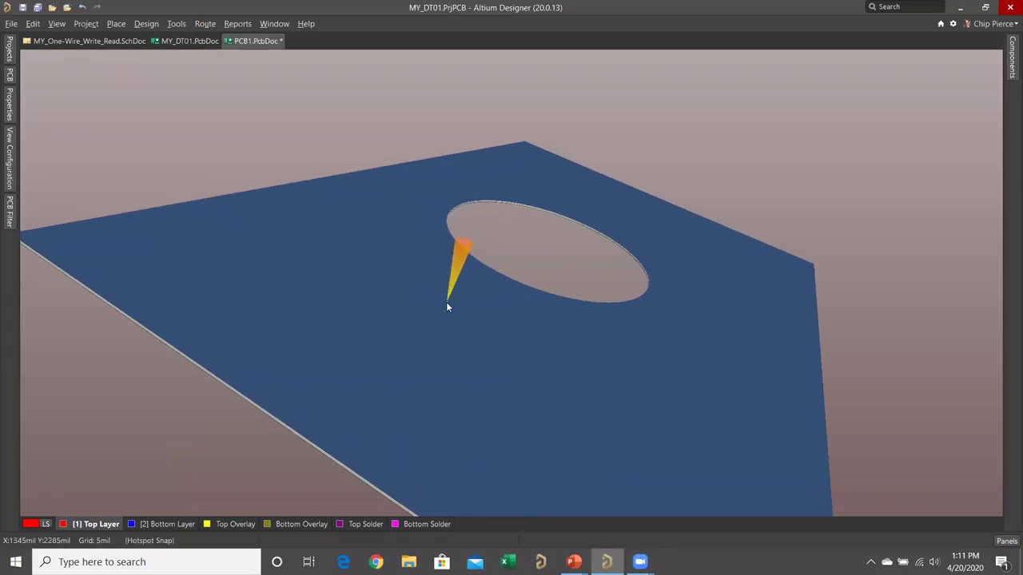
key("2")
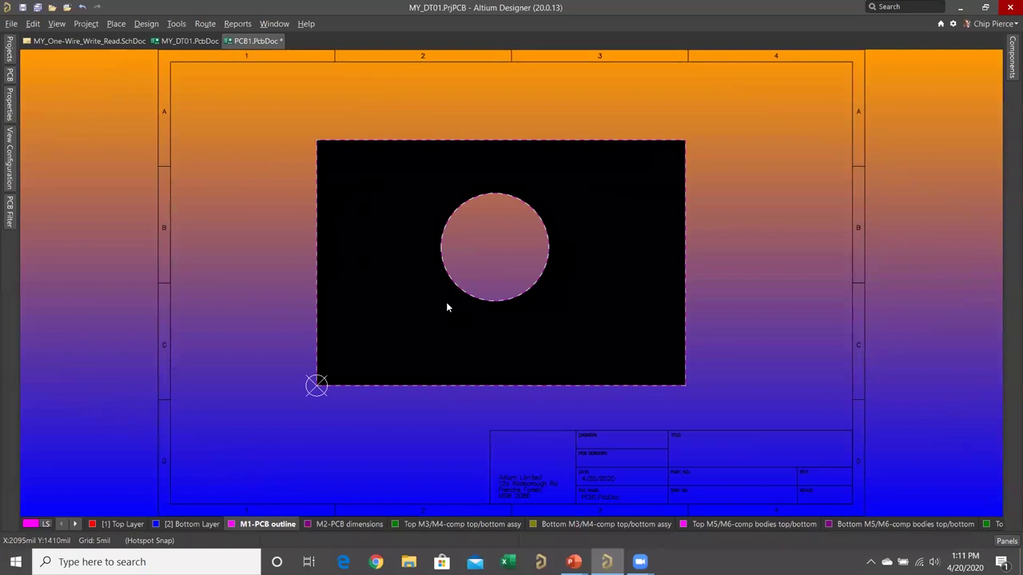
left_click(176, 23)
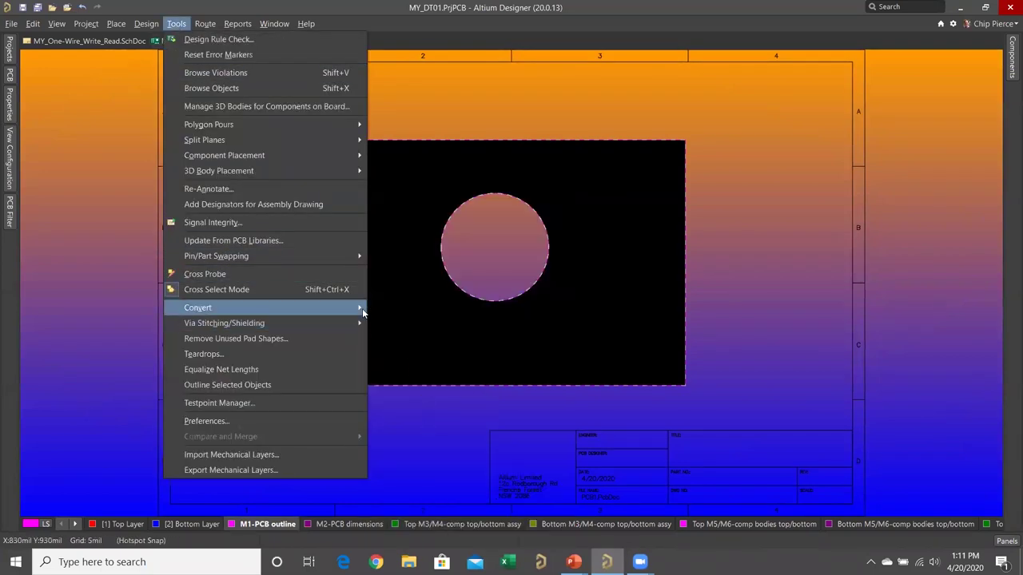
mouse_move(362, 308)
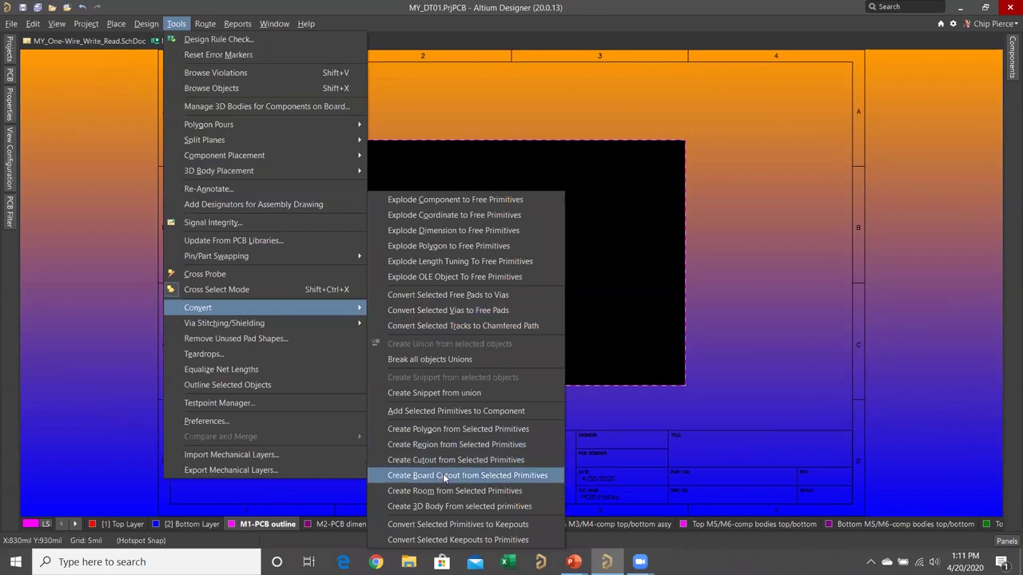
left_click(535, 476)
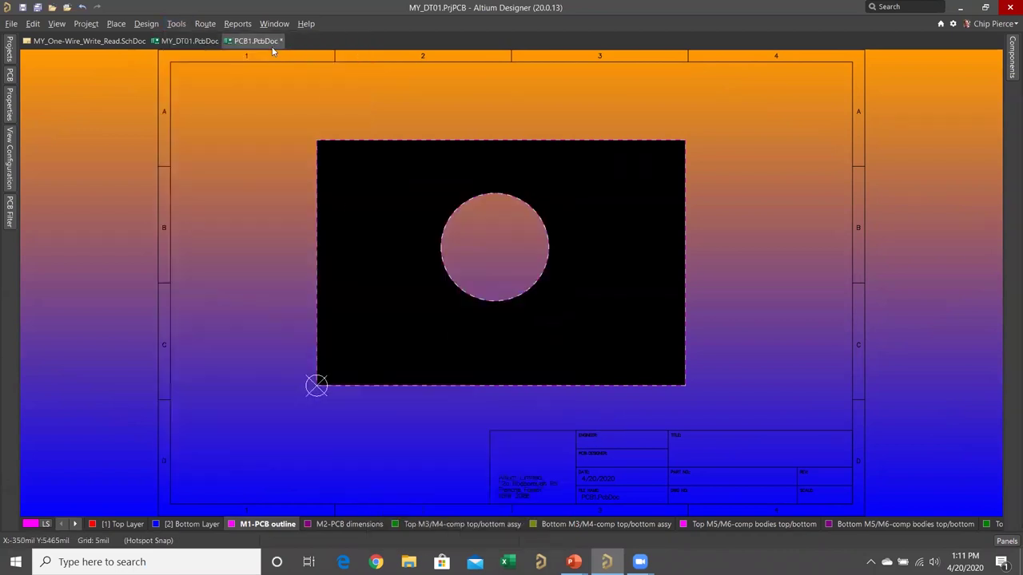
Close the PCB1.PcbDoc document and discard its changes.
right_click(264, 40)
left_click(280, 45)
left_click(525, 306)
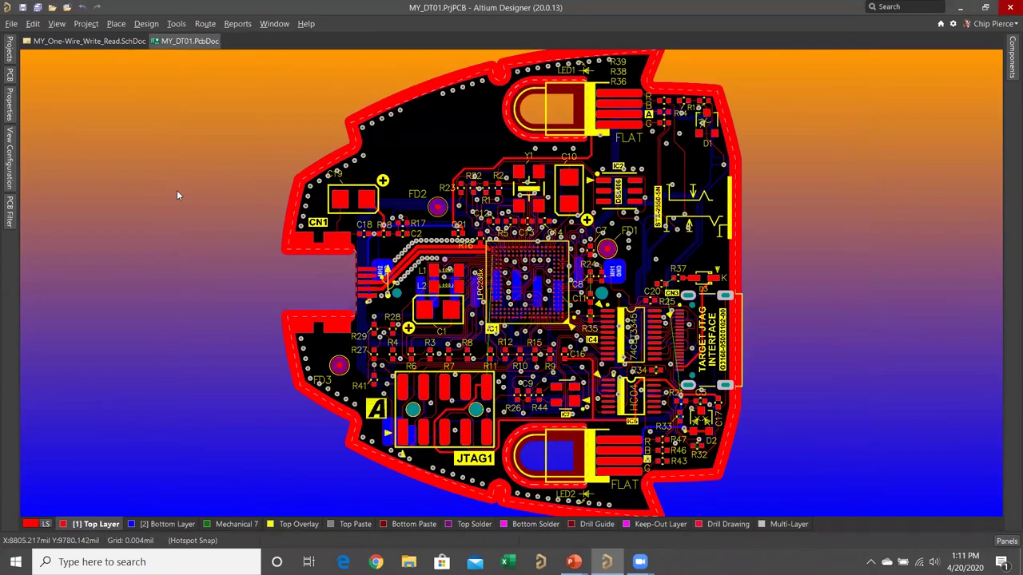
Add a new PCB document to the MY_DT01 project.
key("f")
key("n")
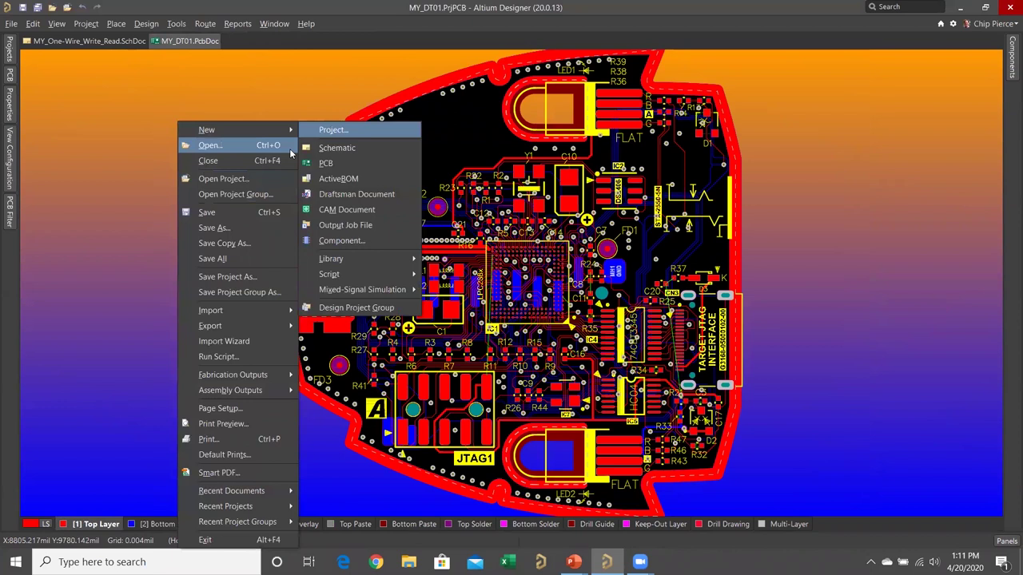
left_click(242, 173)
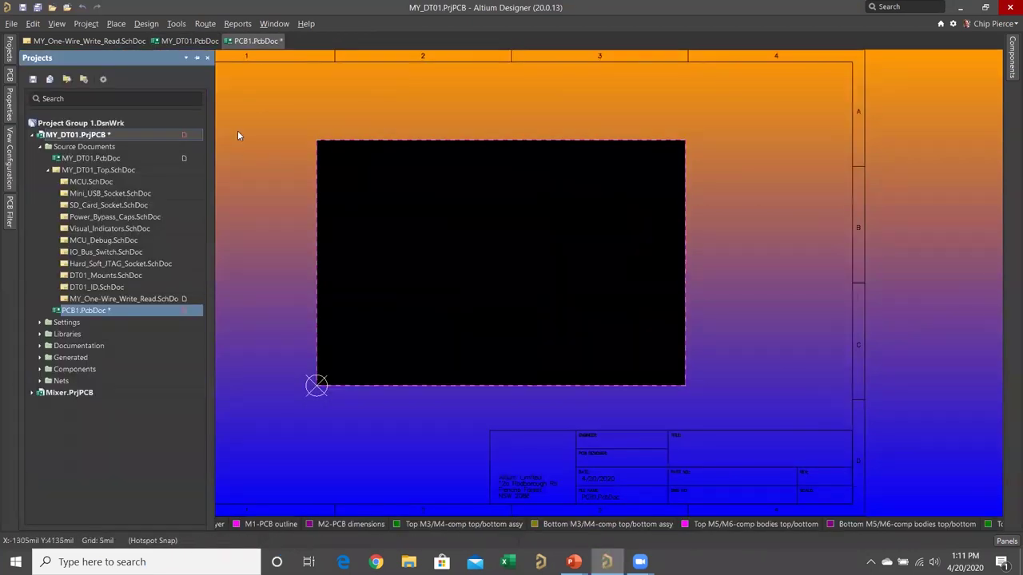
Make M1-PCB outline the active layer, select everything on it, and delete the template's outline primitives.
key("s")
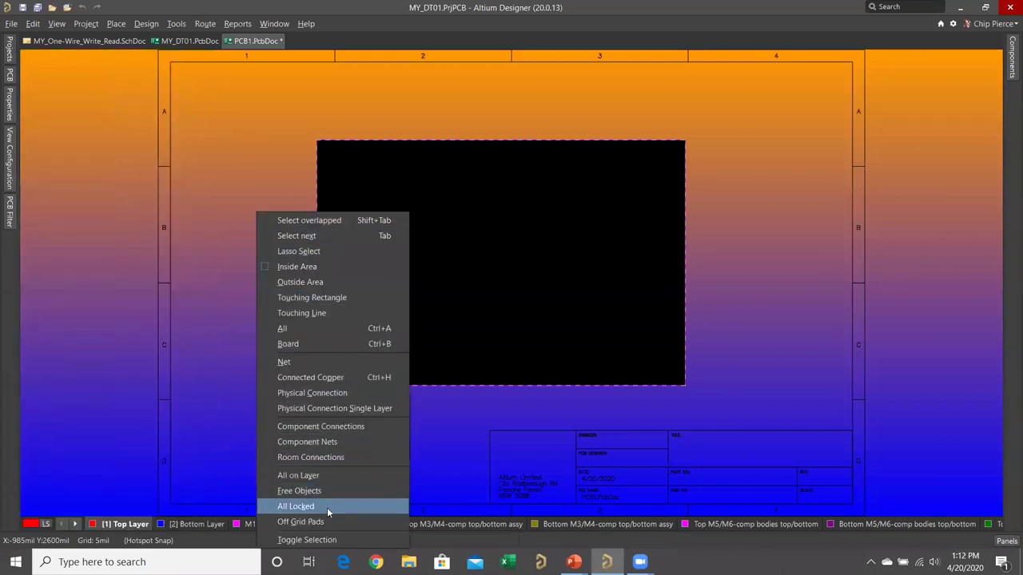
left_click(343, 474)
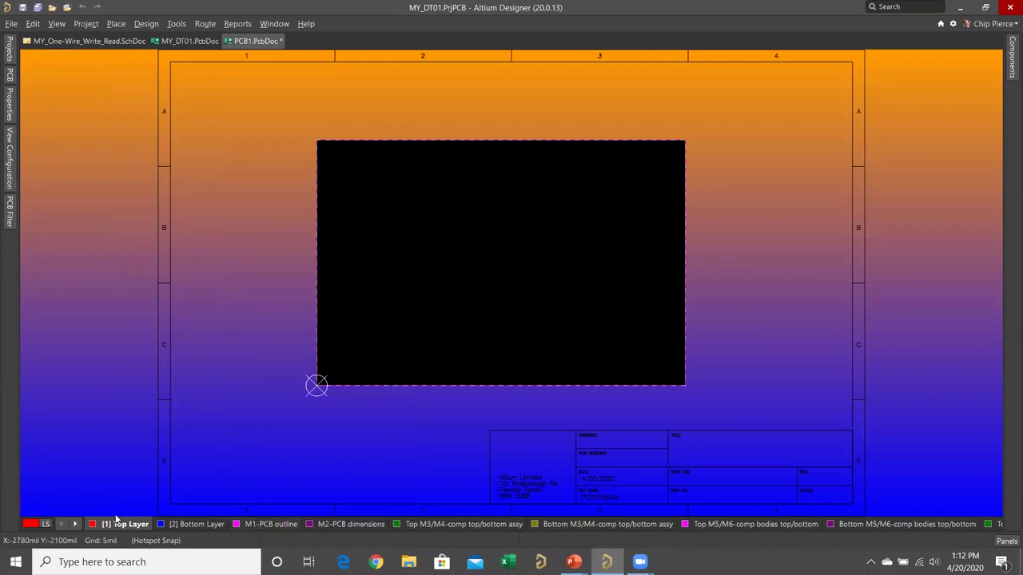
left_click(257, 523)
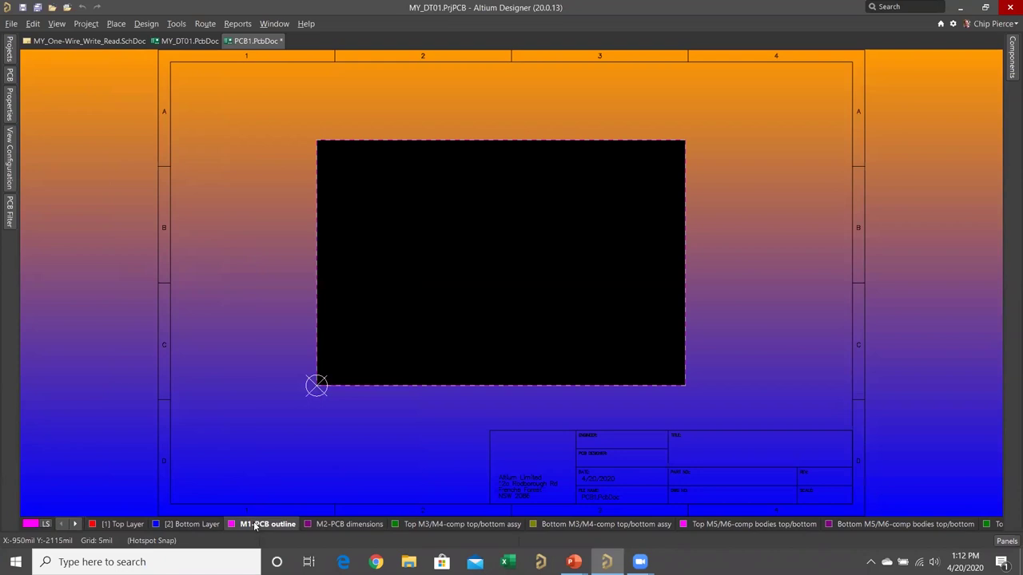
key("s")
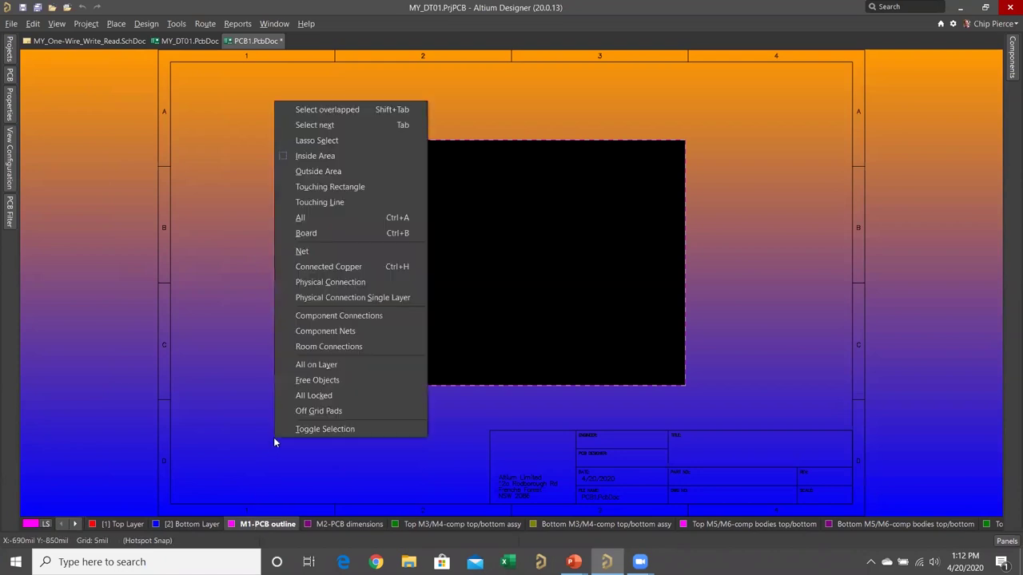
left_click(320, 364)
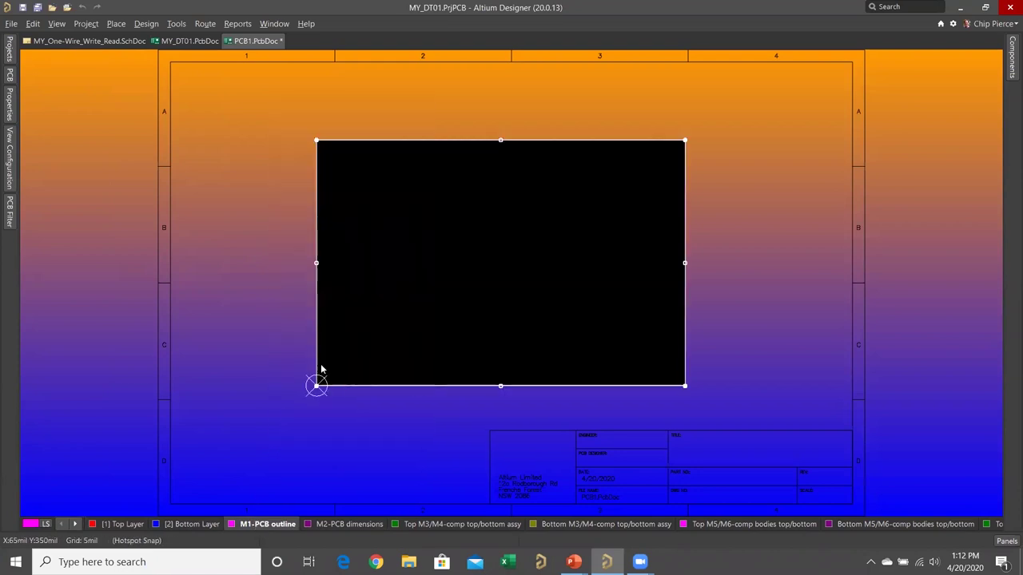
left_click(268, 436)
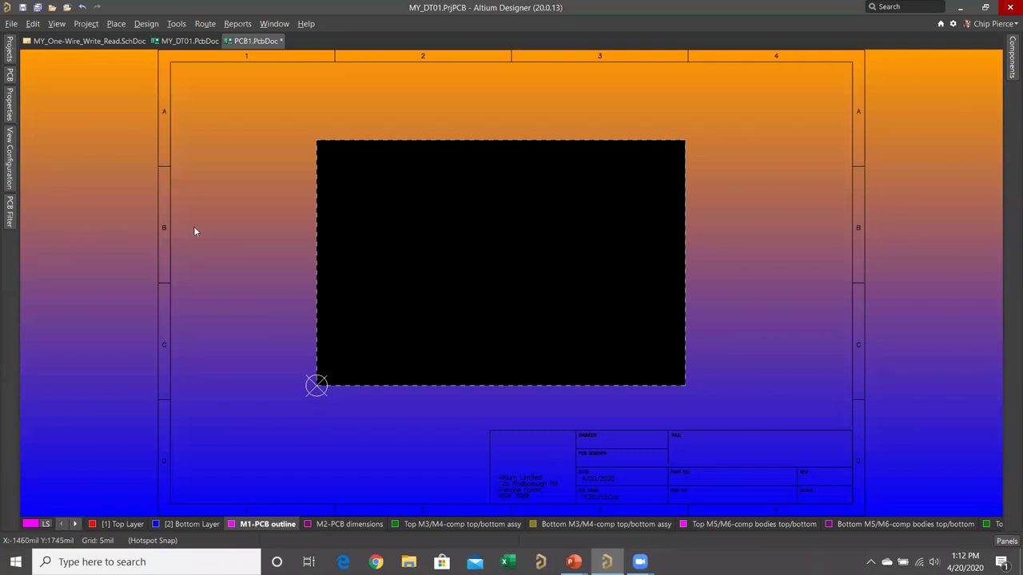
Start a DXF/DWG import and open the AutoCAD outline file from the Marketing webinars-April 2020 folder under AD webinars on the Desktop.
left_click(13, 24)
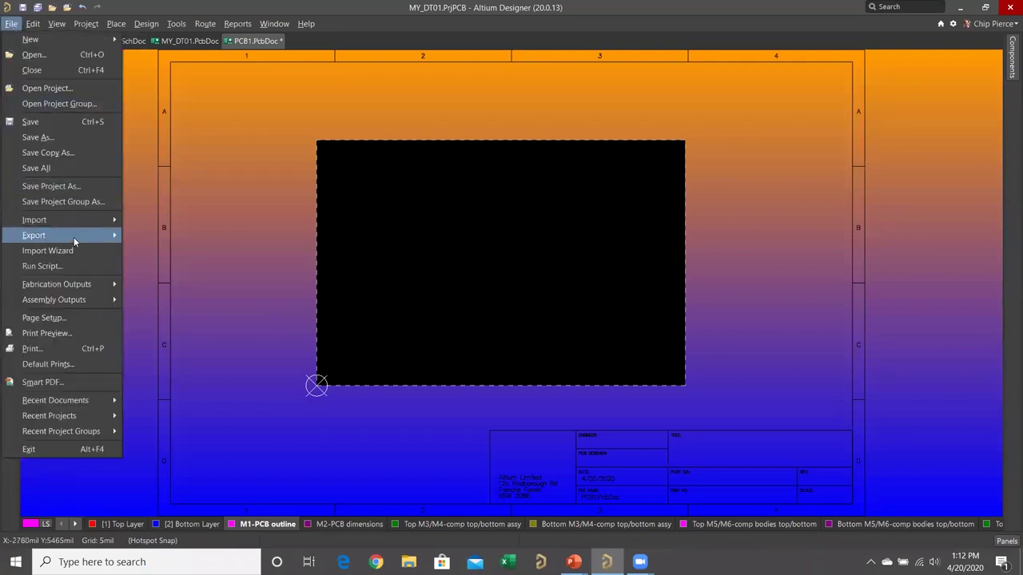
mouse_move(101, 219)
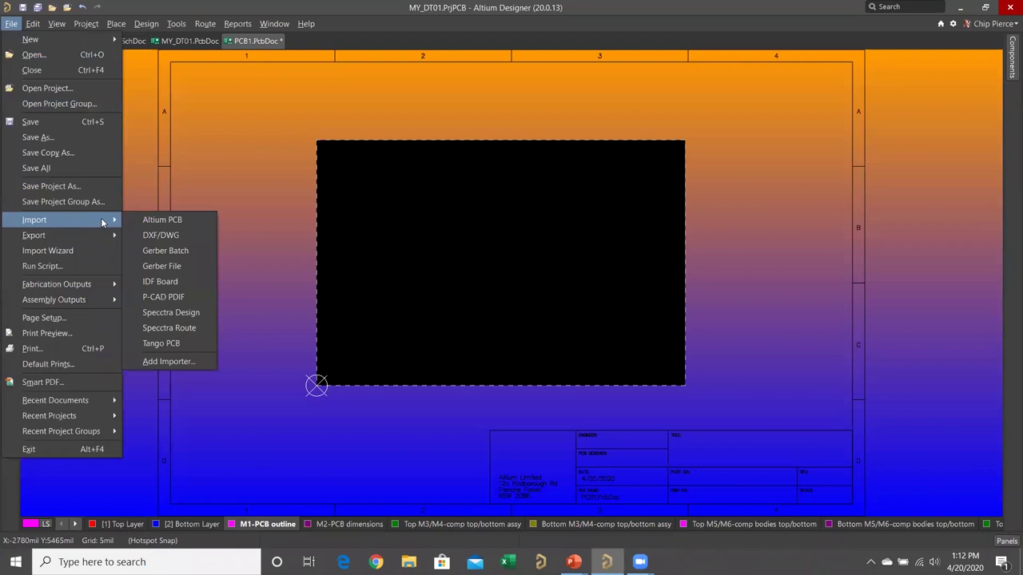
left_click(186, 235)
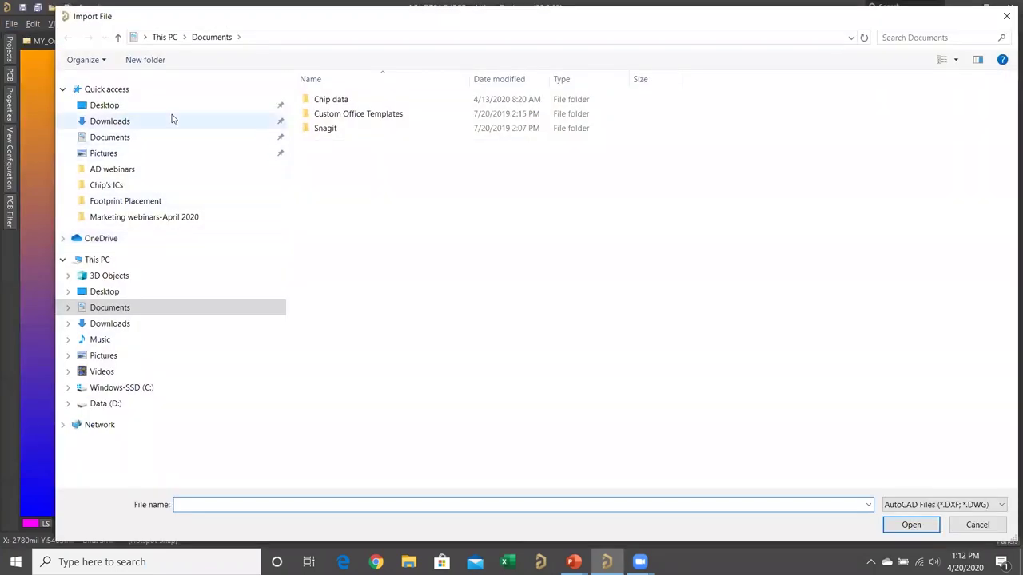
left_click(200, 105)
double_click(321, 128)
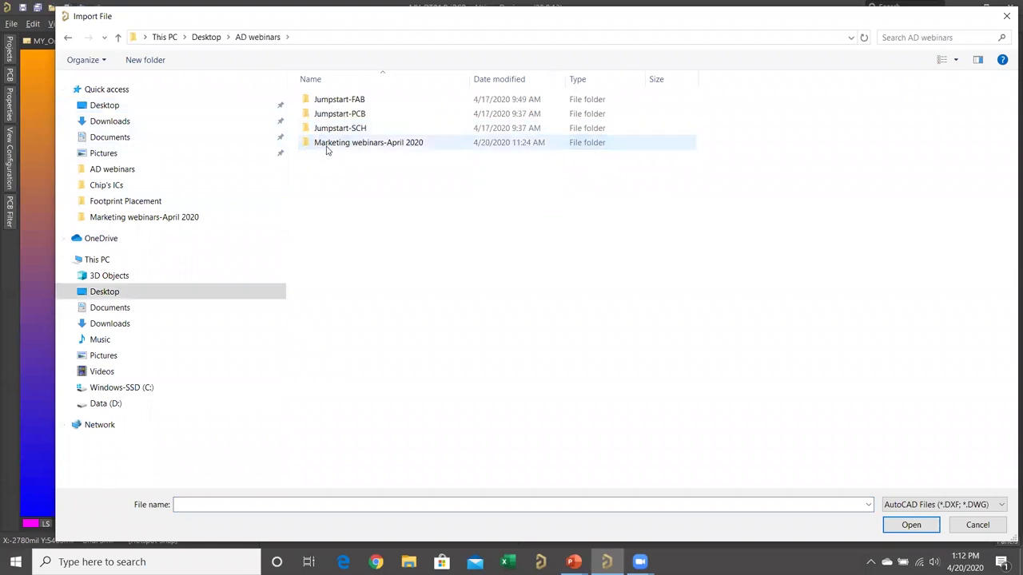
double_click(328, 143)
double_click(379, 118)
double_click(380, 129)
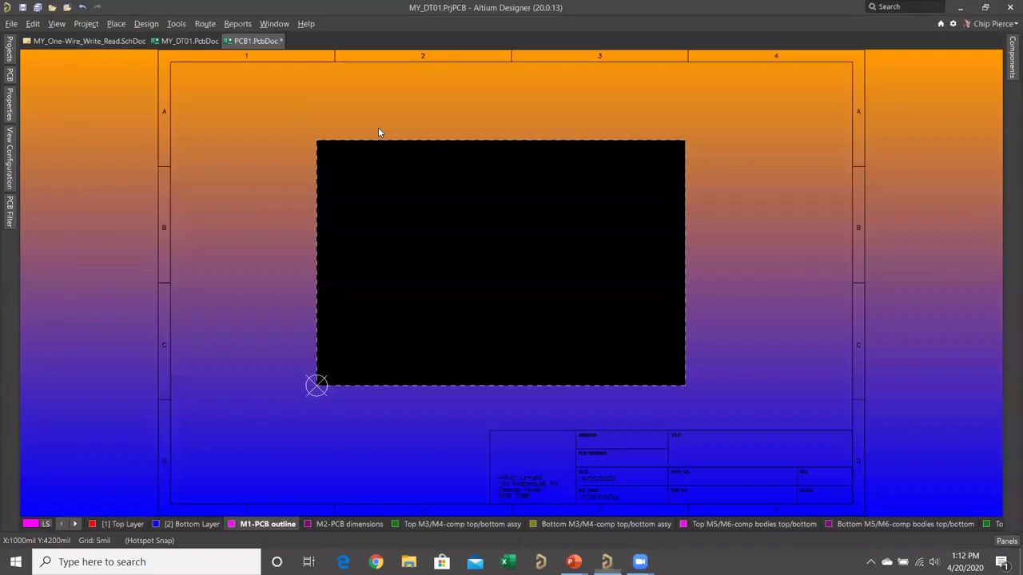
Import the AutoCAD drawing as primitives at inch scale, mapping source layer Mechanical1 to M1-PCB outline.
left_click(449, 129)
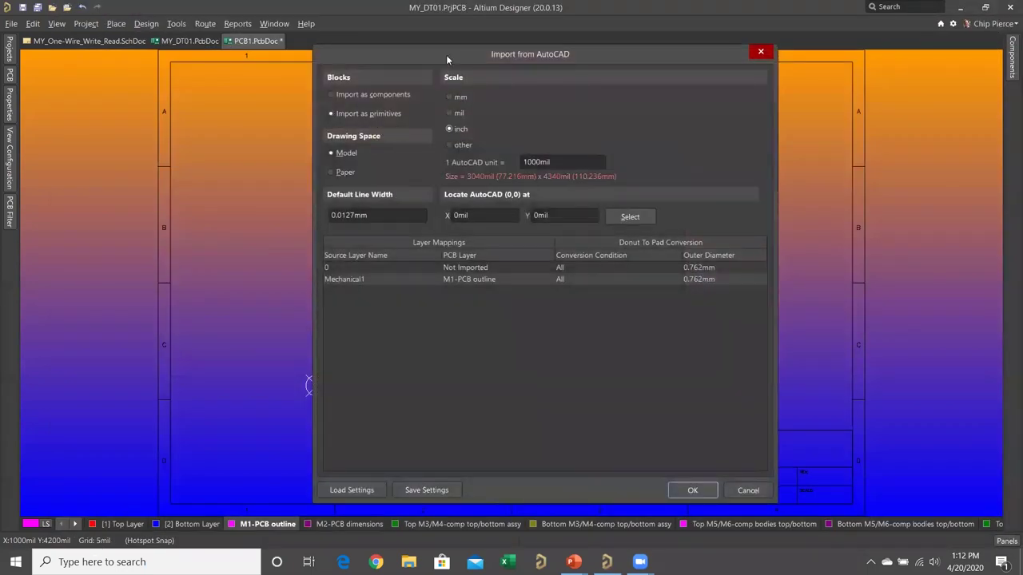
left_click(422, 277)
left_click(478, 283)
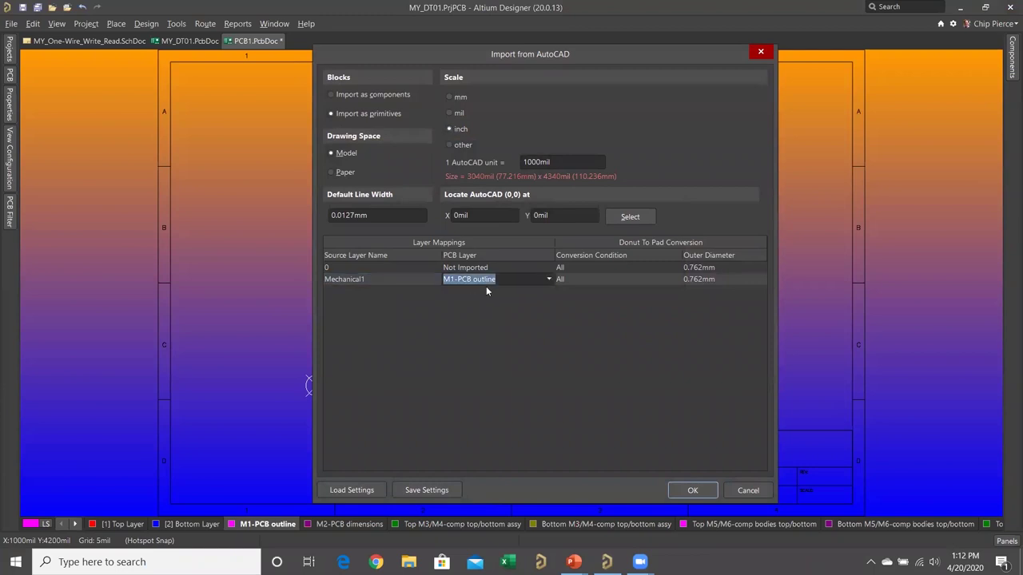
left_click(692, 491)
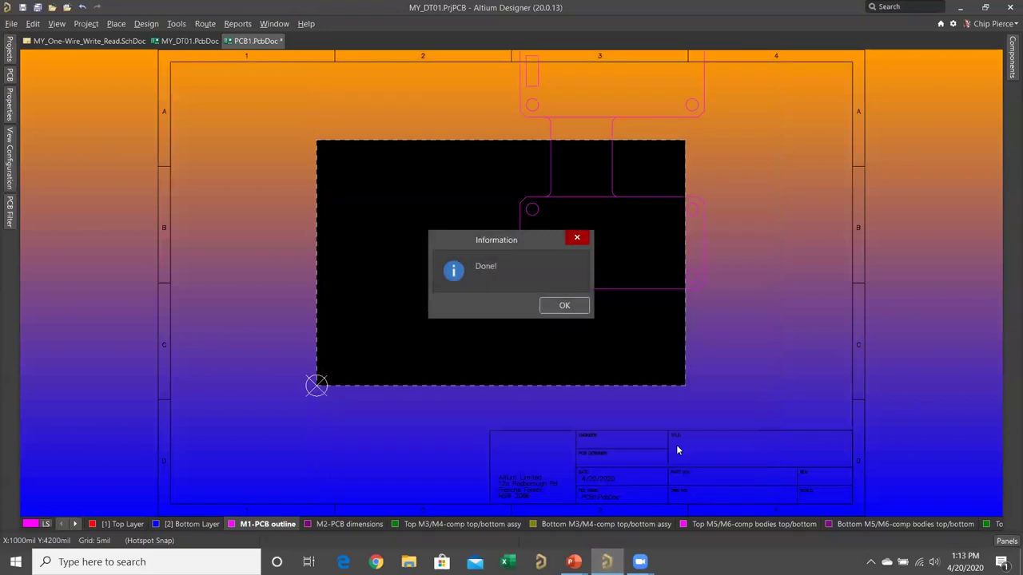
left_click(564, 307)
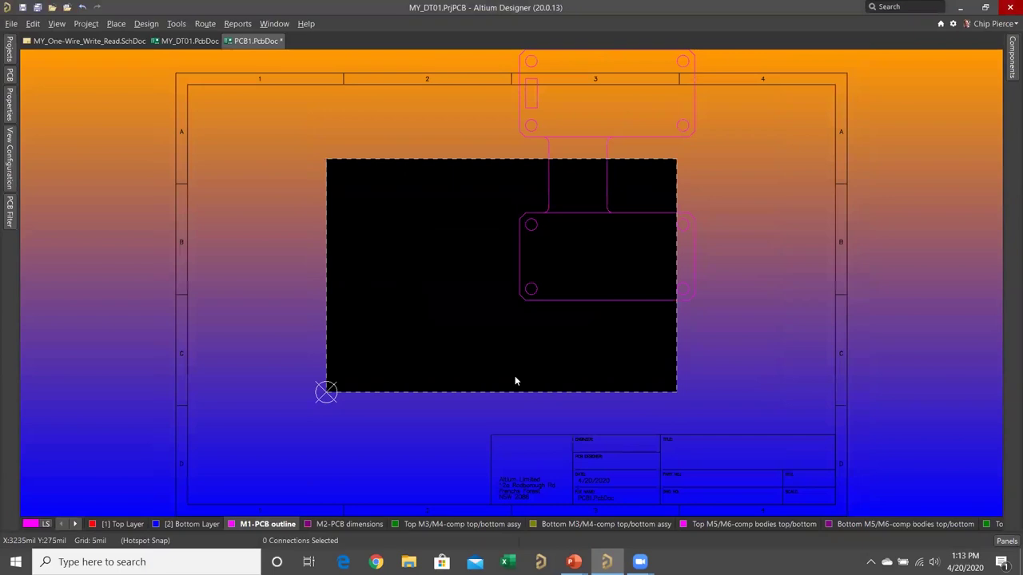
Select all the imported outline primitives and move them together over the middle of the black board area.
key("s")
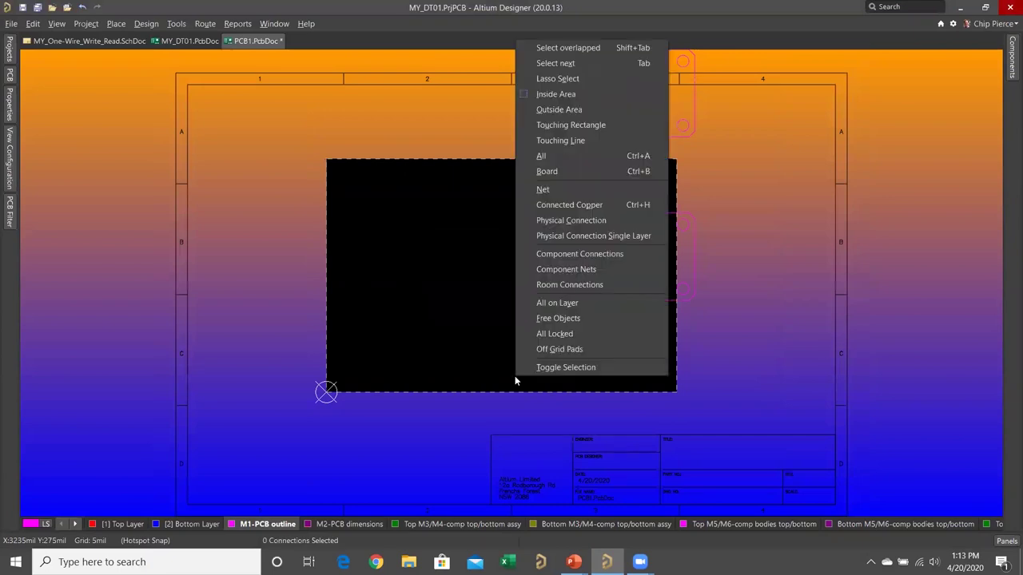
key("a")
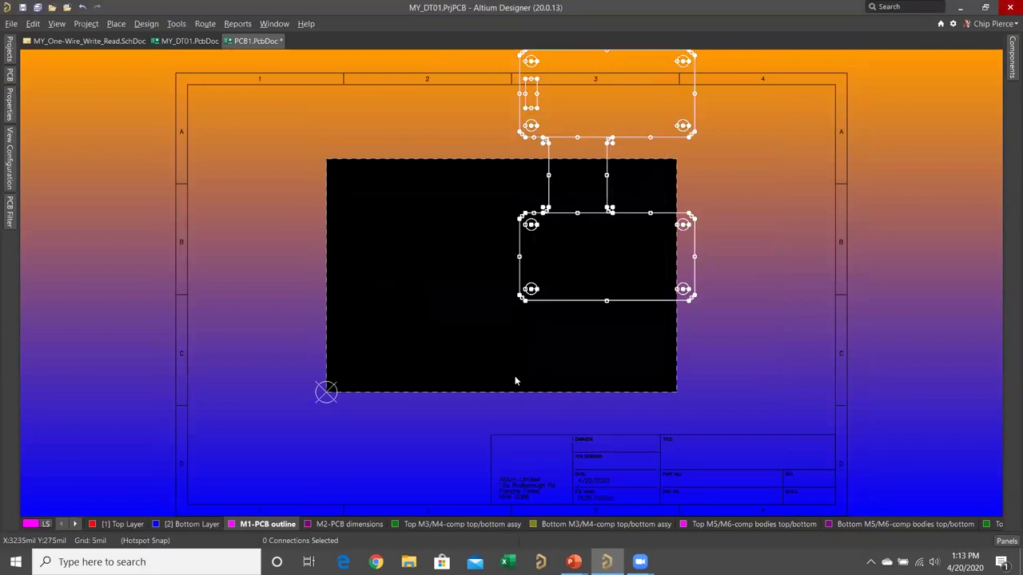
left_click(31, 25)
mouse_move(112, 248)
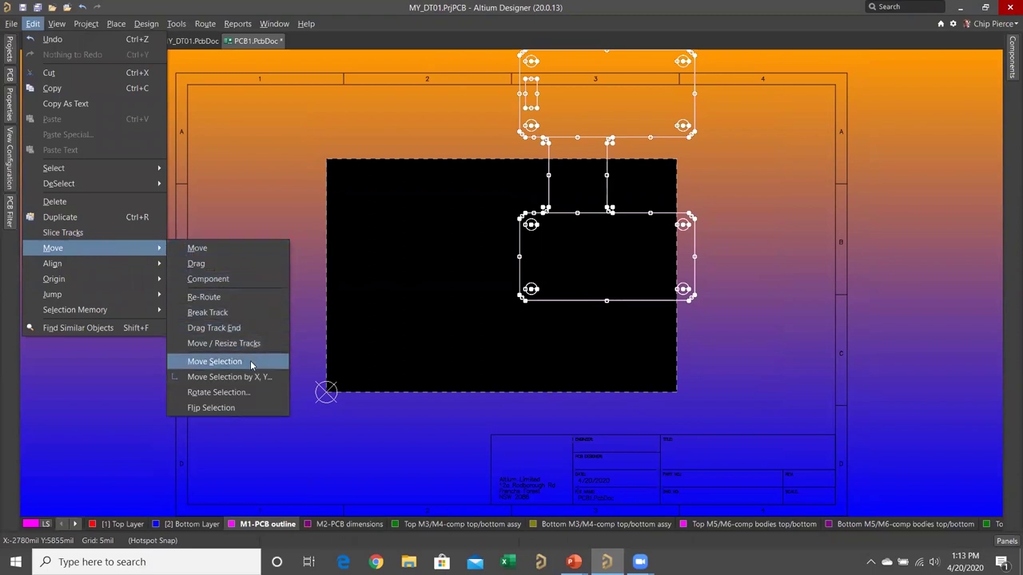
left_click(214, 362)
key("Escape")
left_click_drag(512, 314, 423, 395)
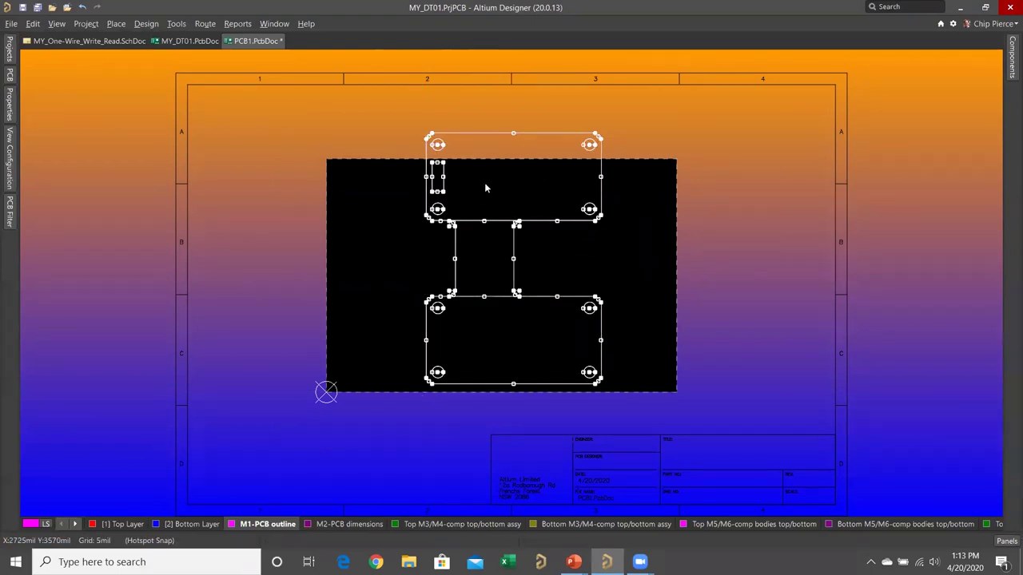
Deselect the four circles and the rectangular slot inside the upper board section with a touching rectangle.
scroll(458, 156, "up", 1, "ctrl")
scroll(458, 156, "up", 2, "ctrl")
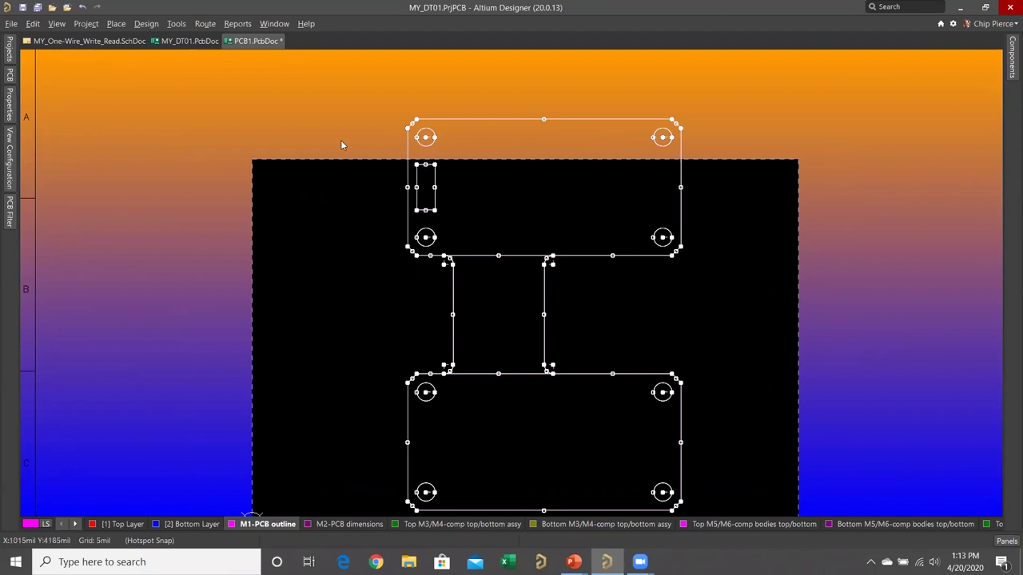
key("x")
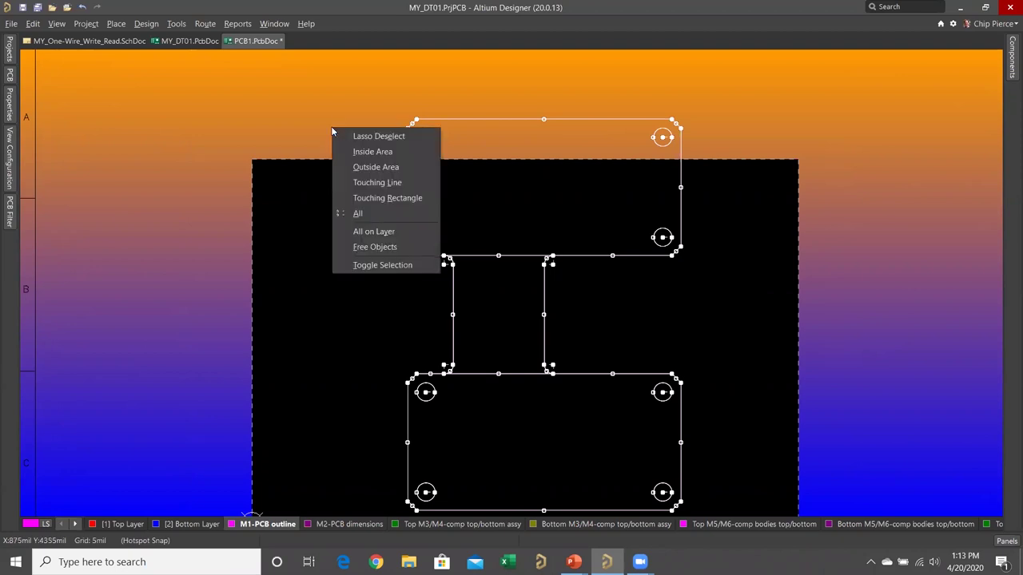
left_click(381, 199)
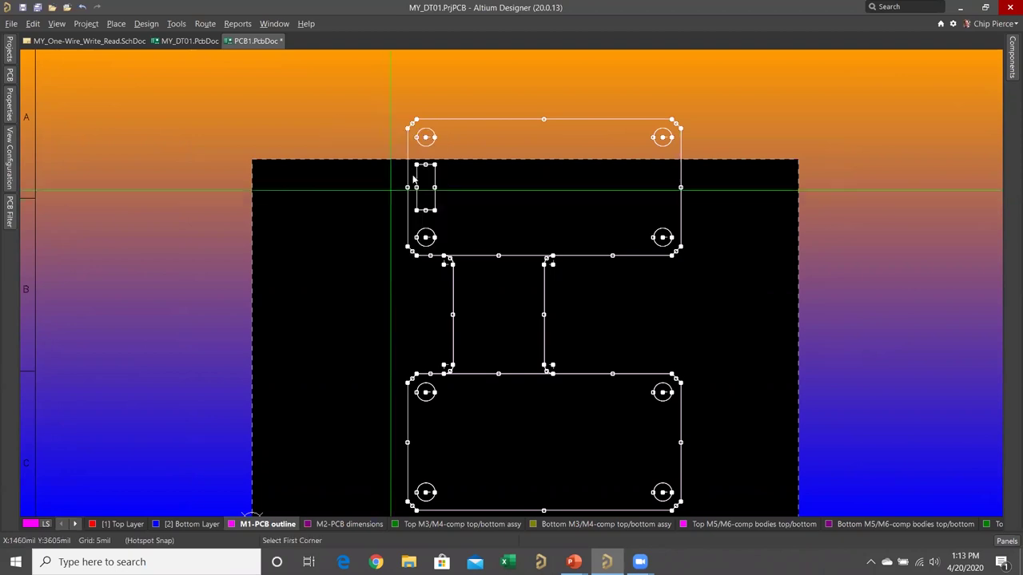
left_click(416, 126)
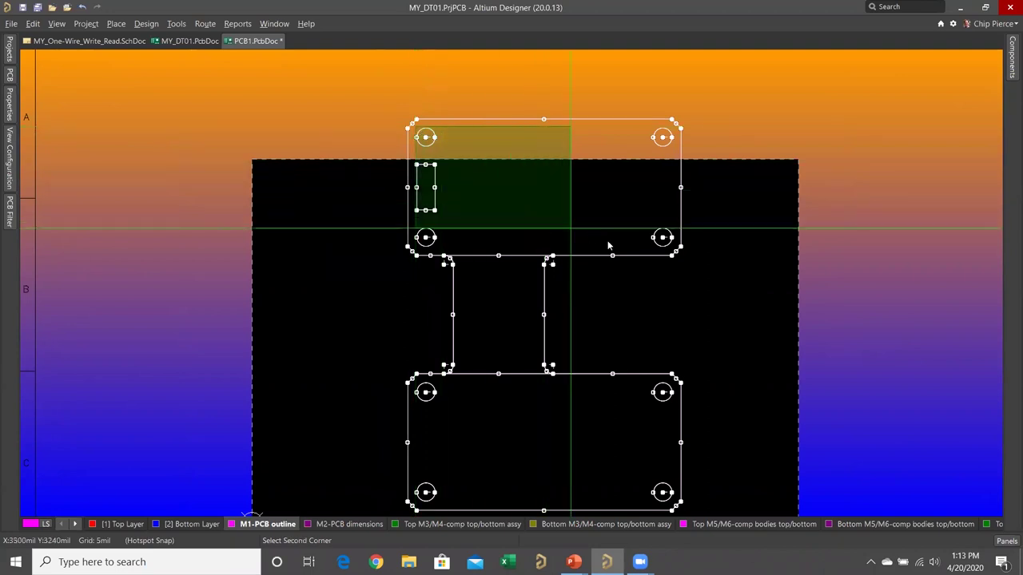
left_click(664, 246)
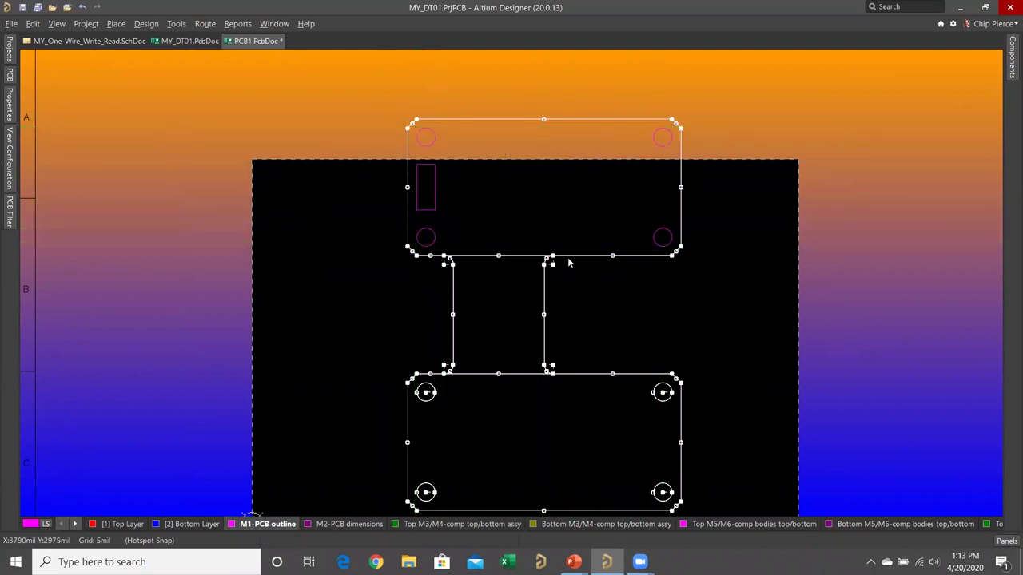
Deselect the lower-left circle and the two horizontal lines closing the narrow neck using a touching line.
key("x")
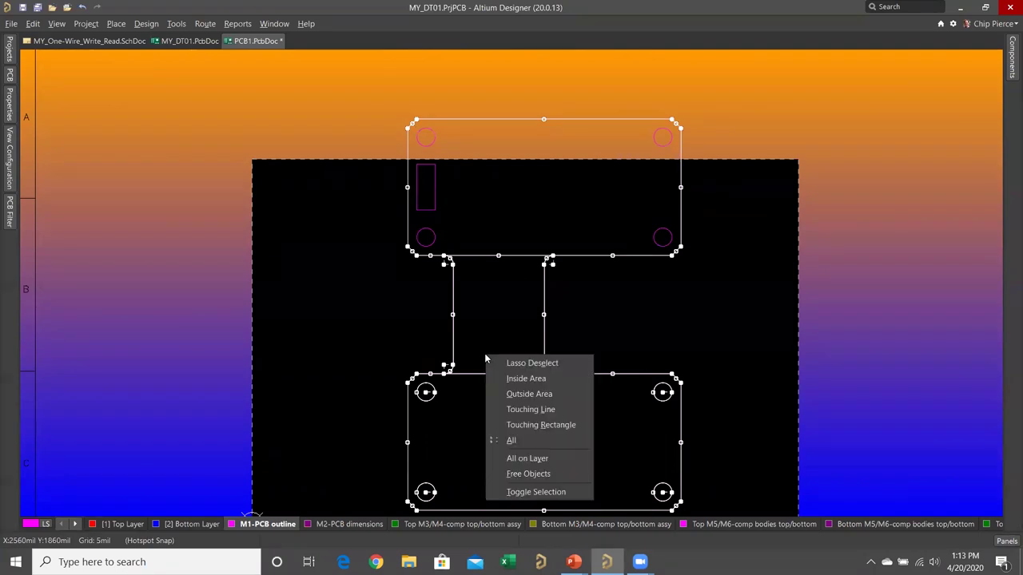
left_click(521, 409)
left_click(426, 492)
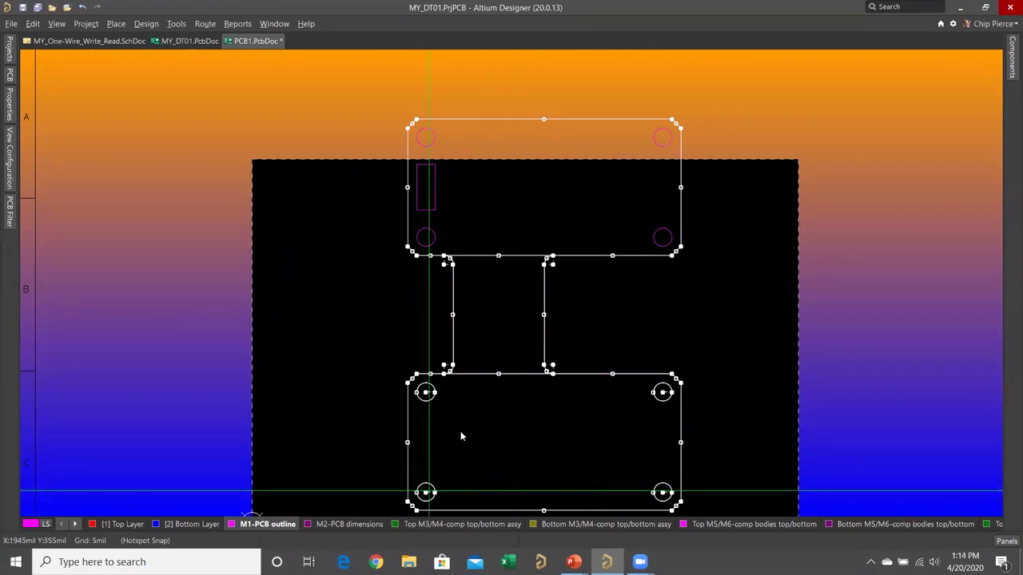
left_click(525, 243)
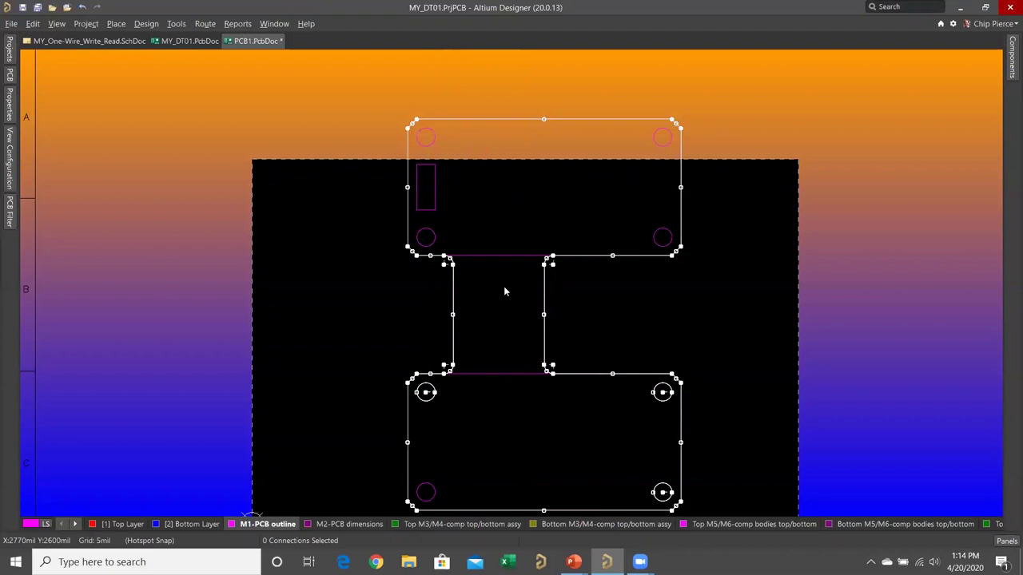
Deselect the remaining three circles in the lower board section with a touching rectangle.
key("x")
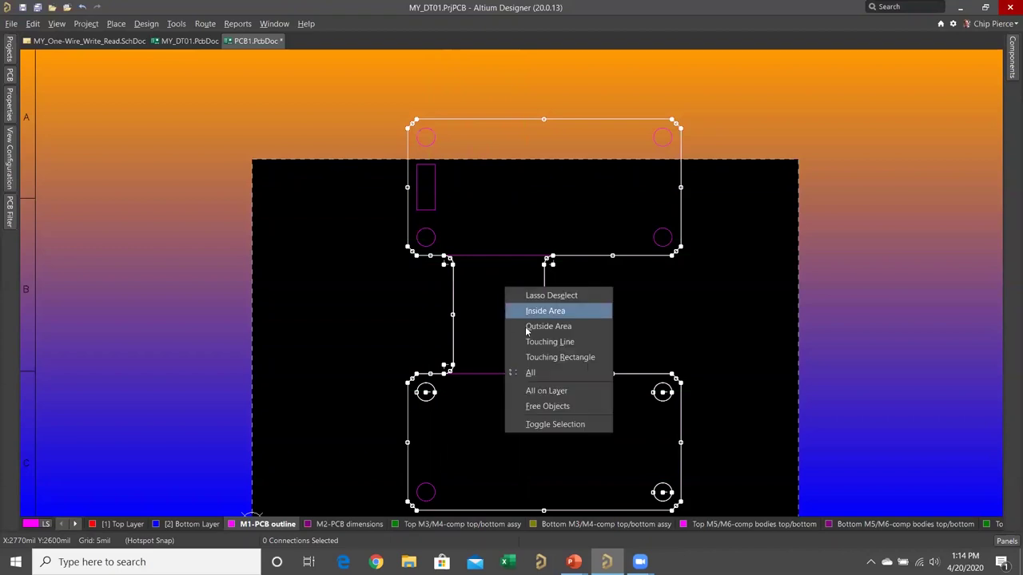
left_click(544, 361)
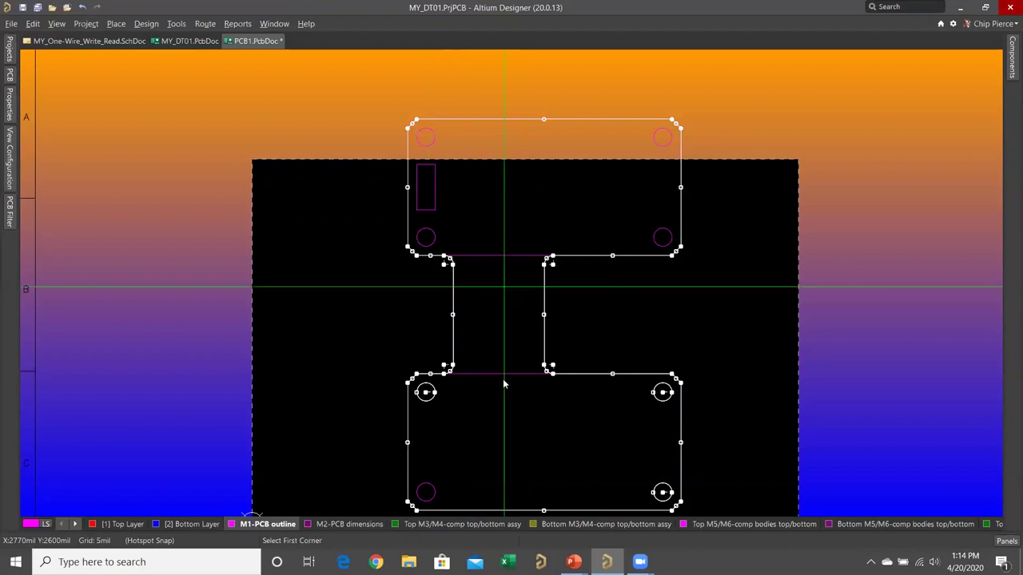
left_click(431, 389)
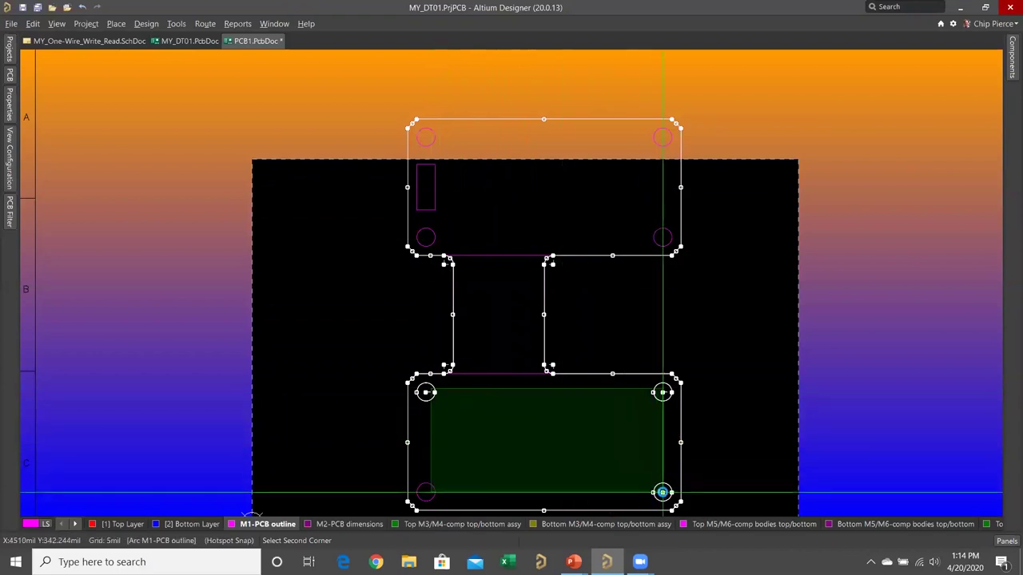
left_click(661, 493)
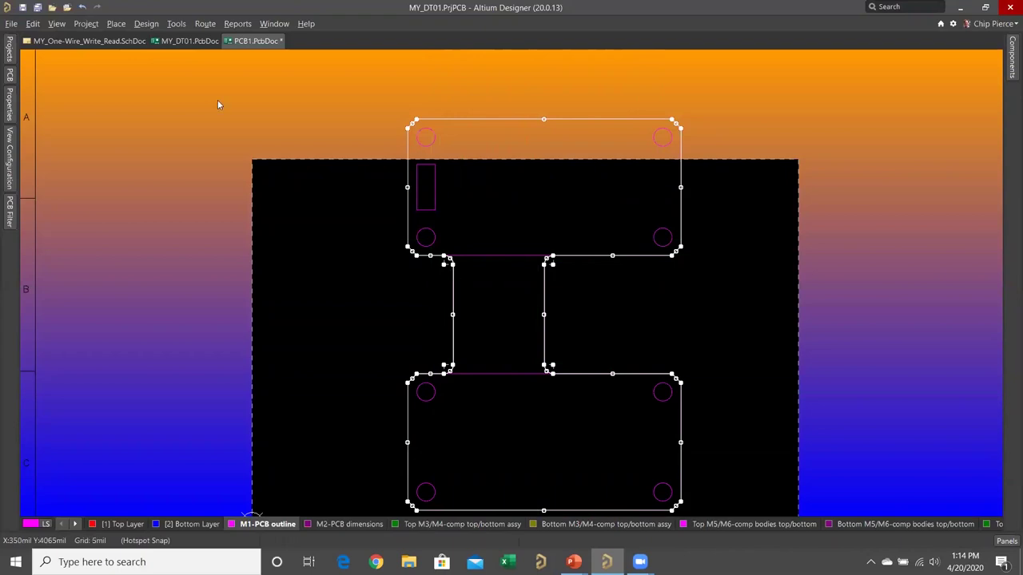
Define the board shape from the selected outer contour.
left_click(154, 26)
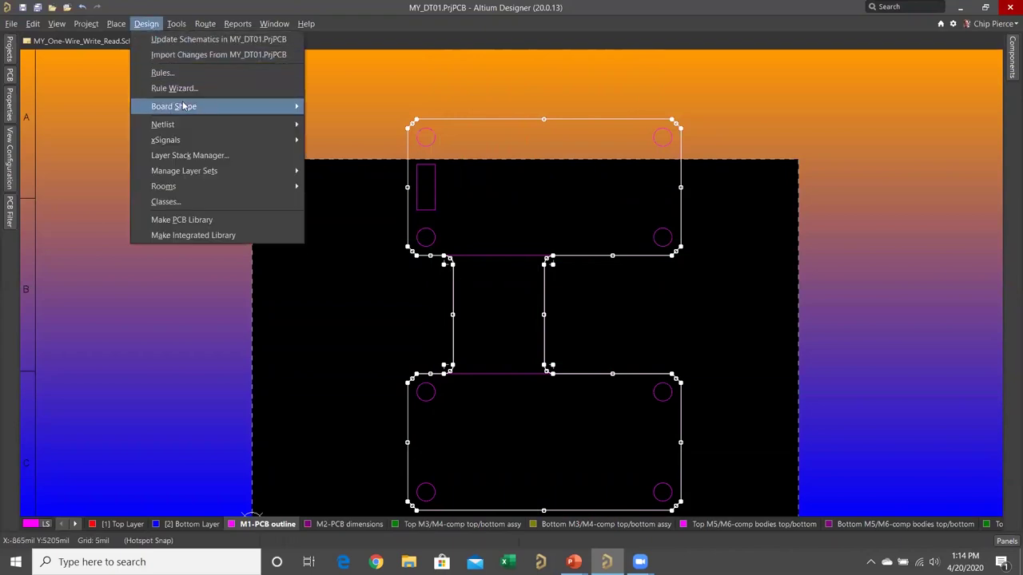
mouse_move(228, 106)
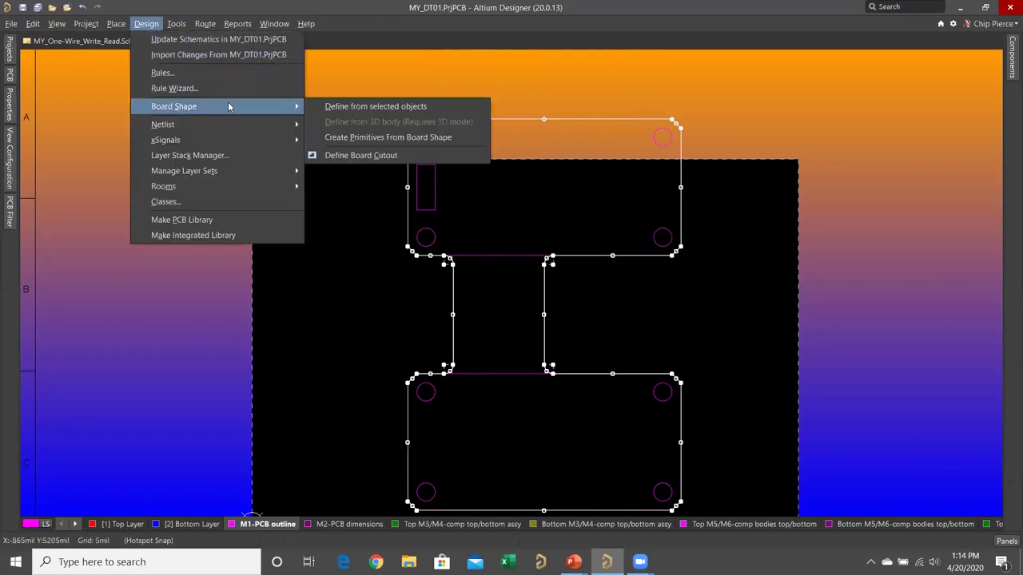
left_click(326, 107)
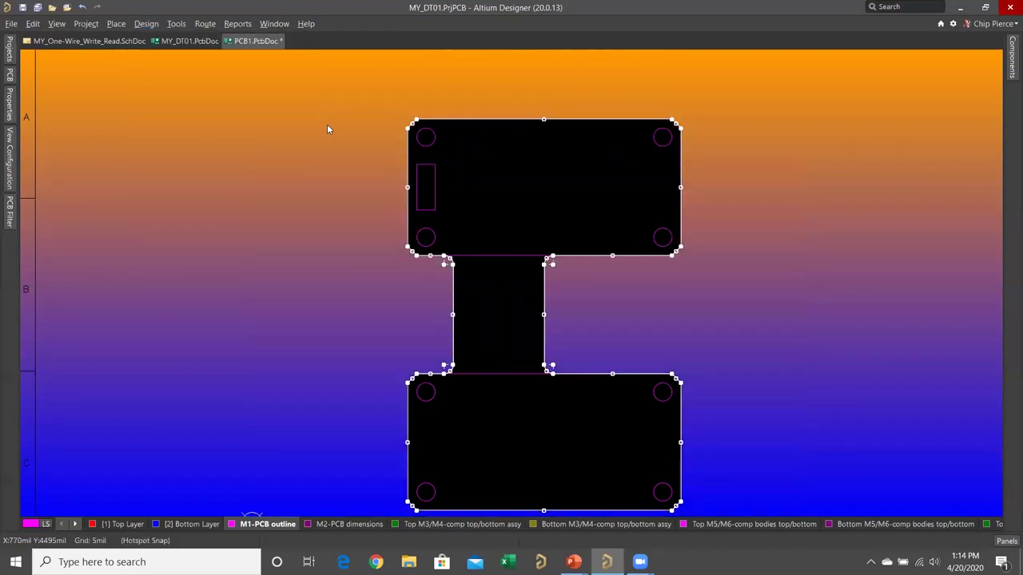
Create a board cutout from the rectangular slot outline in the upper board section.
scroll(417, 161, "up", 1, "ctrl")
scroll(417, 160, "up", 2, "ctrl")
left_click(414, 177)
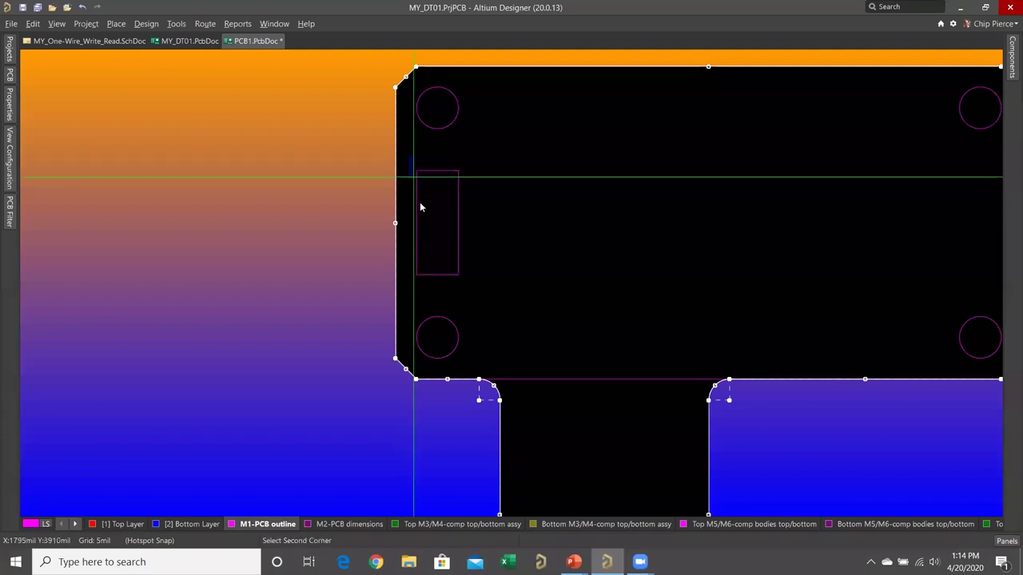
left_click(485, 295)
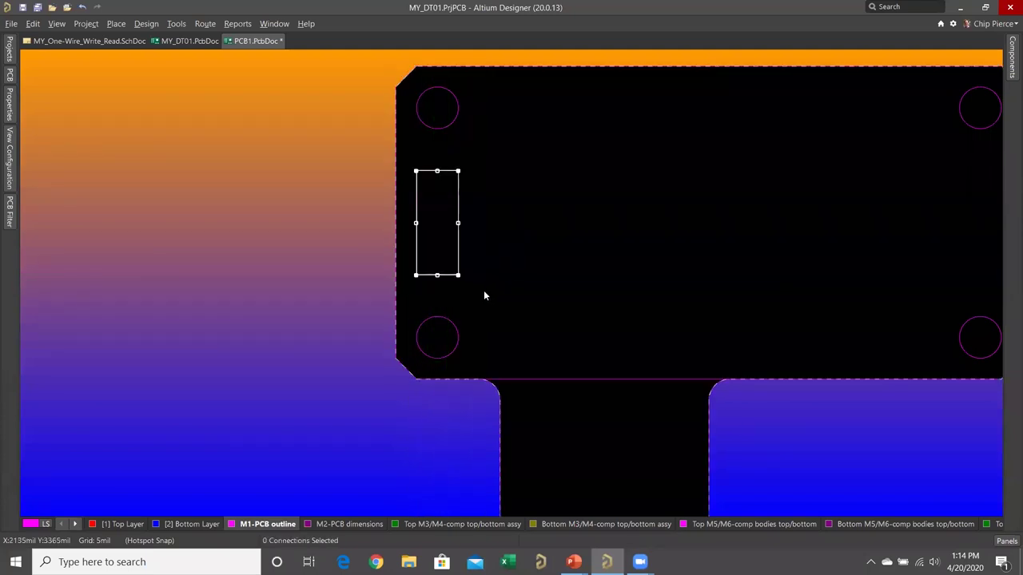
left_click(176, 23)
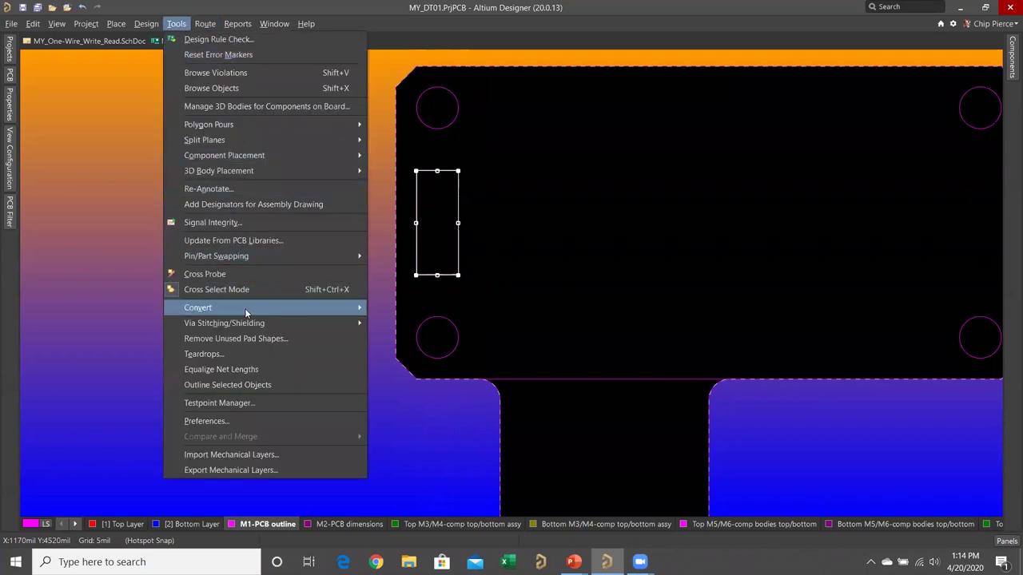
mouse_move(282, 312)
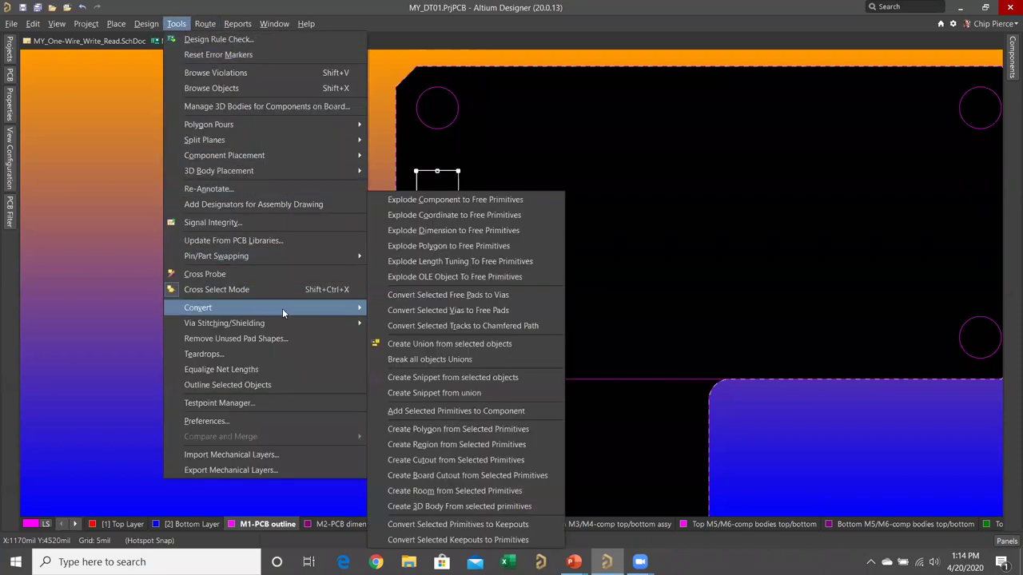
left_click(438, 477)
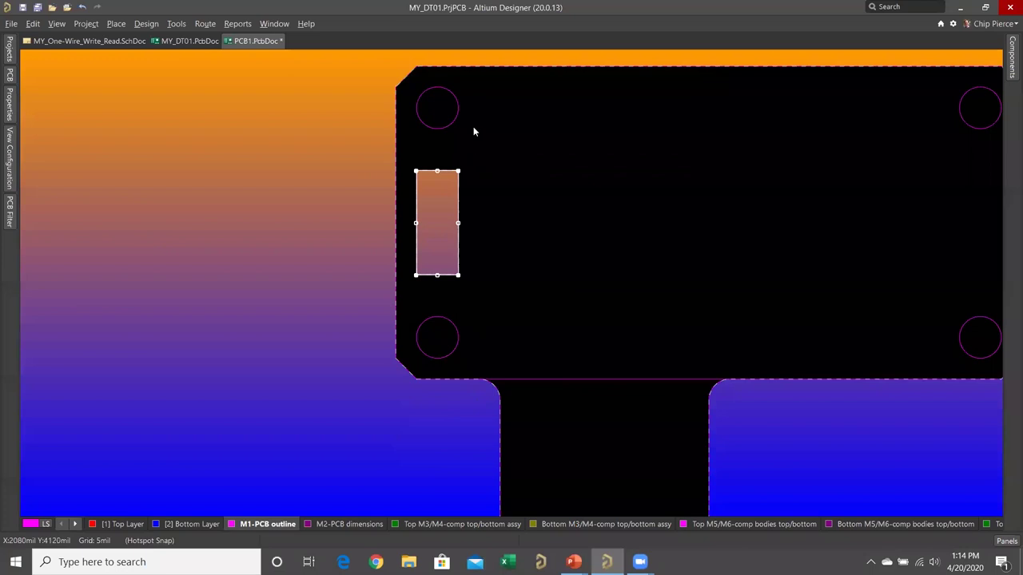
Create a board cutout from the upper-left circle in the upper board section.
left_click(472, 91)
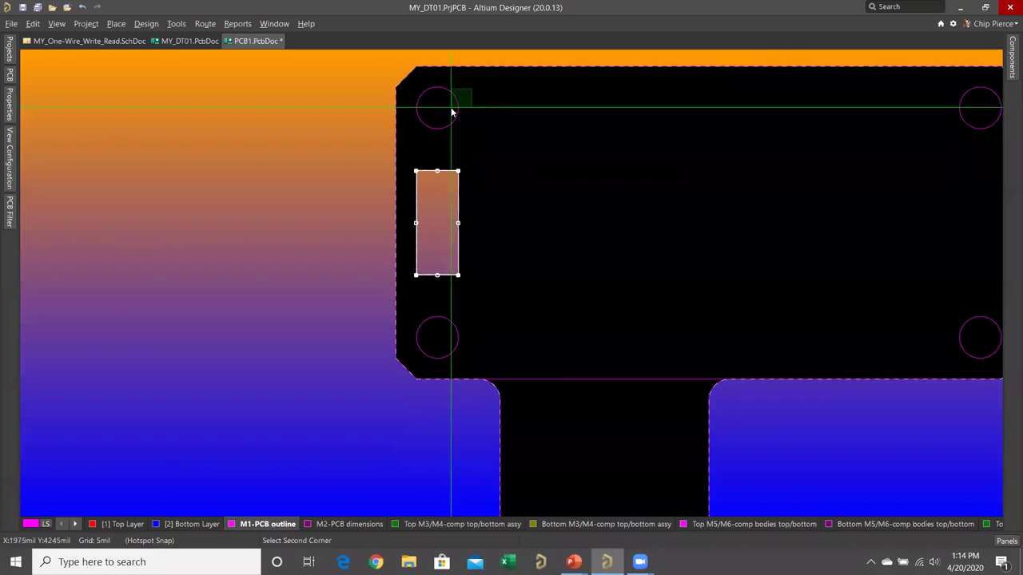
left_click(452, 112)
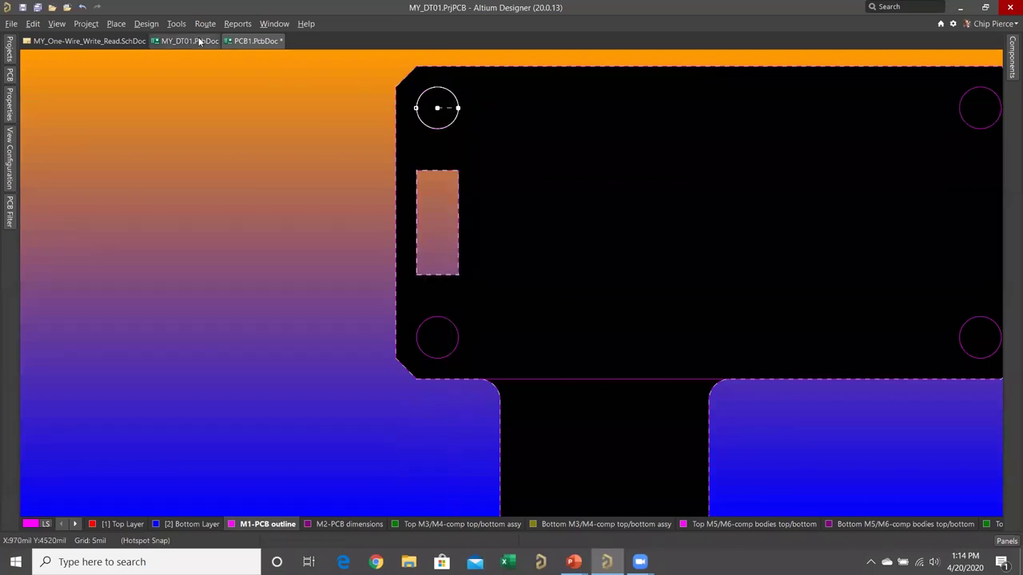
left_click(178, 24)
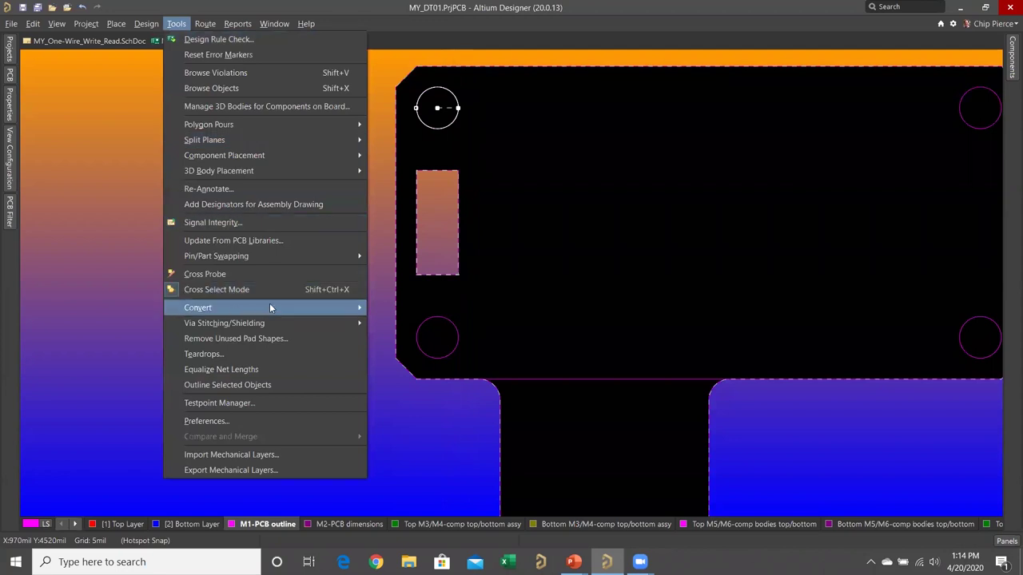
mouse_move(269, 307)
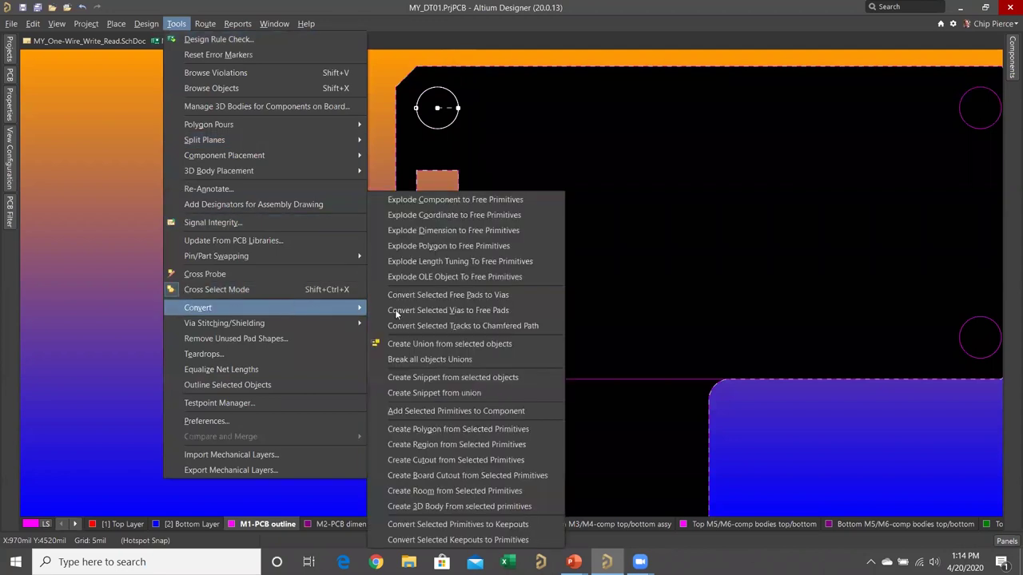
left_click(445, 475)
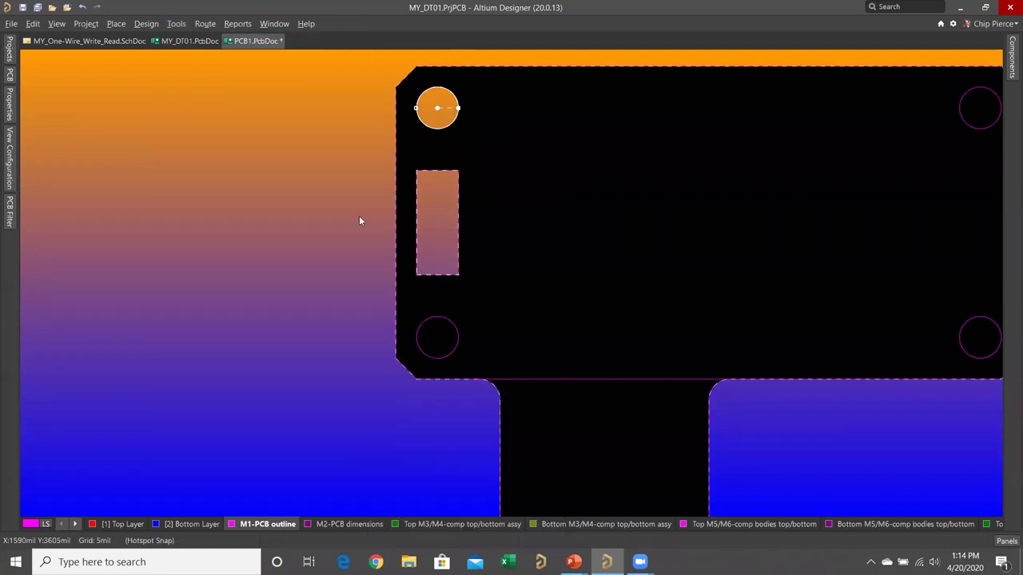
Examine the board shape and its two cutouts in 3D from an angle and from above, and return to the 2D layout with the whole board fitted.
key("3")
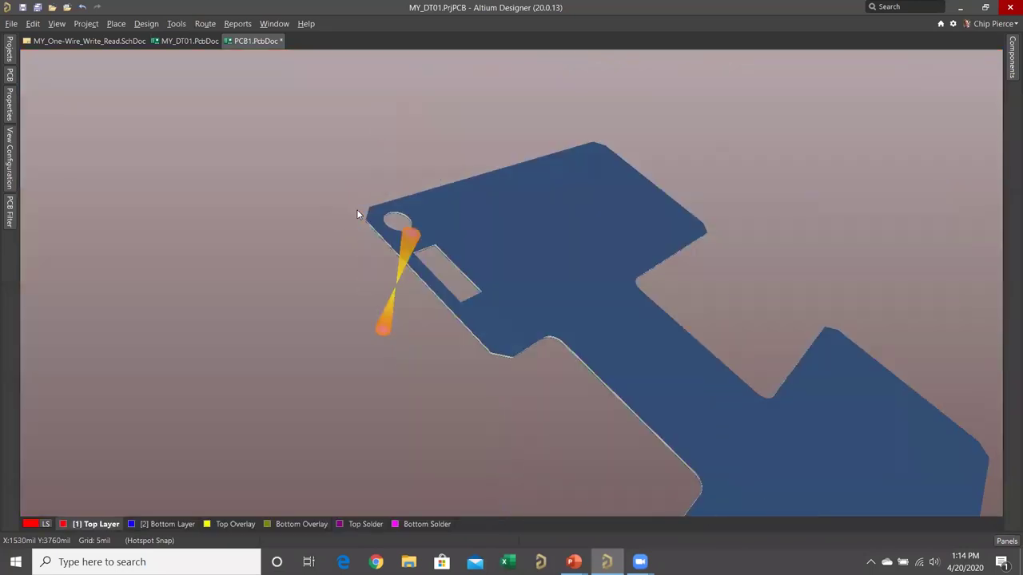
right_click_drag(356, 214, 352, 266, "shift")
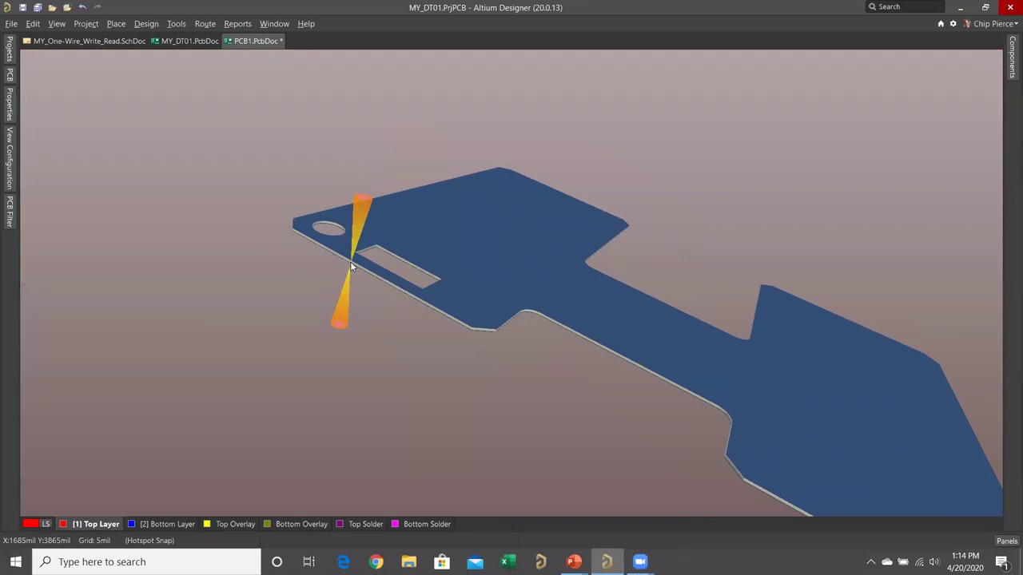
key("0")
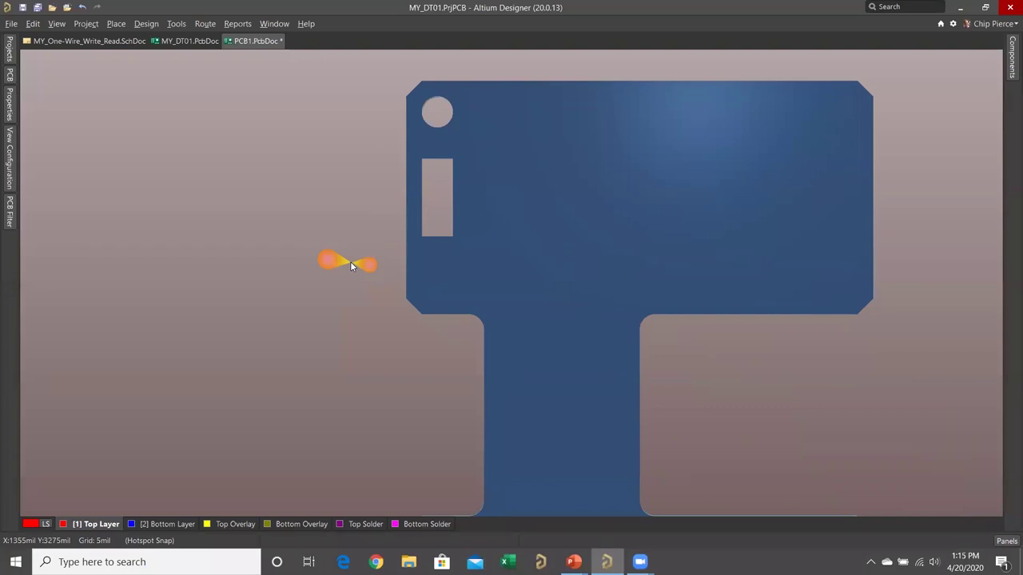
key("2")
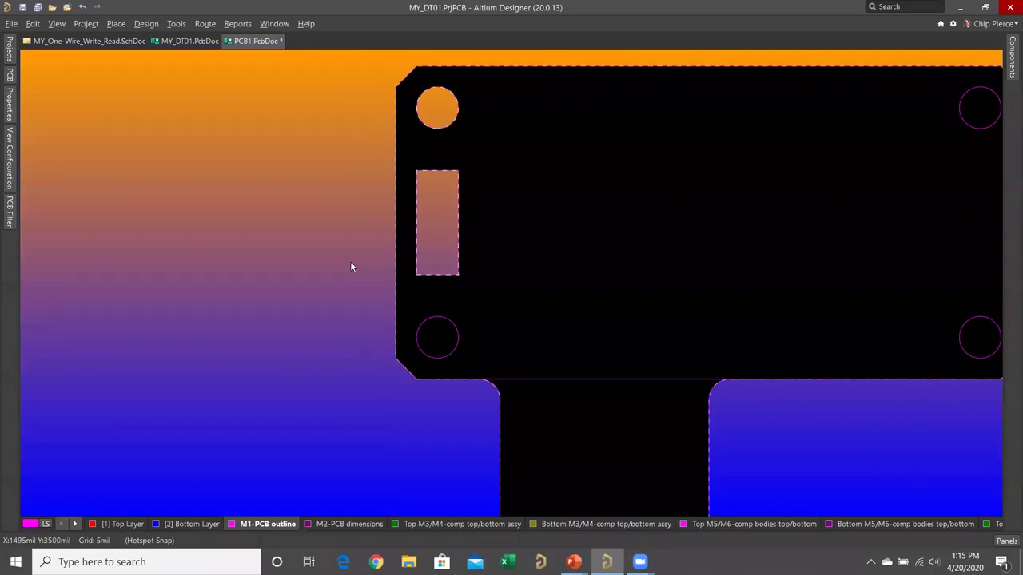
key("ctrl+Page_Down")
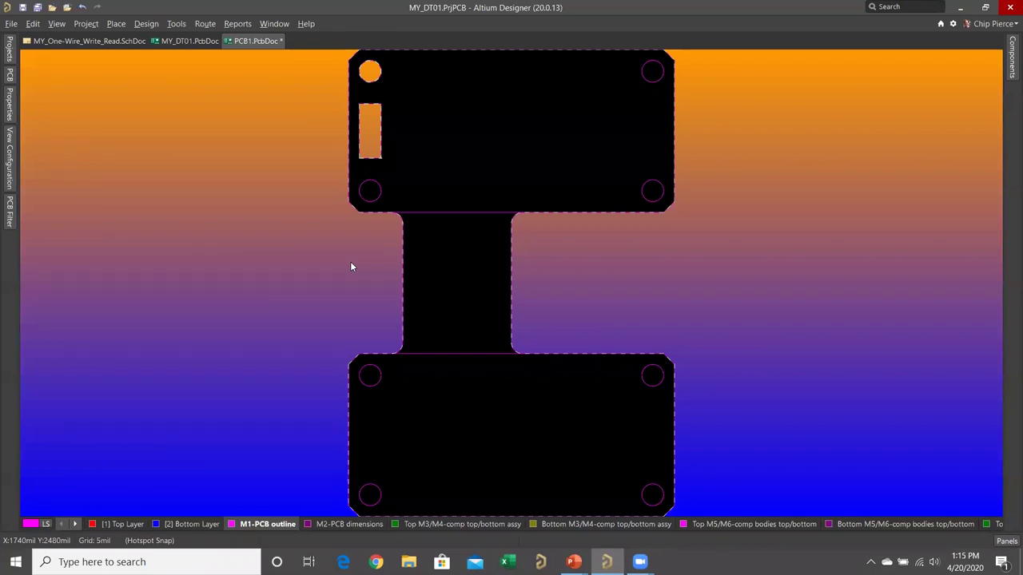
Close PCB1.PcbDoc without saving its changes and switch to the PowerPoint presentation at the MCAD Engineer Requirements slide.
right_click(254, 44)
left_click(280, 47)
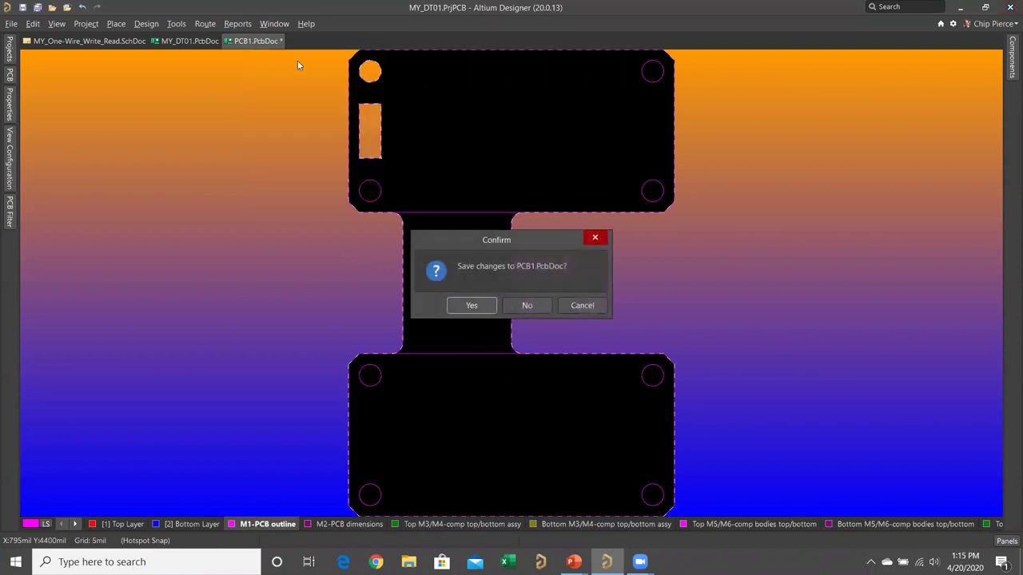
left_click(531, 306)
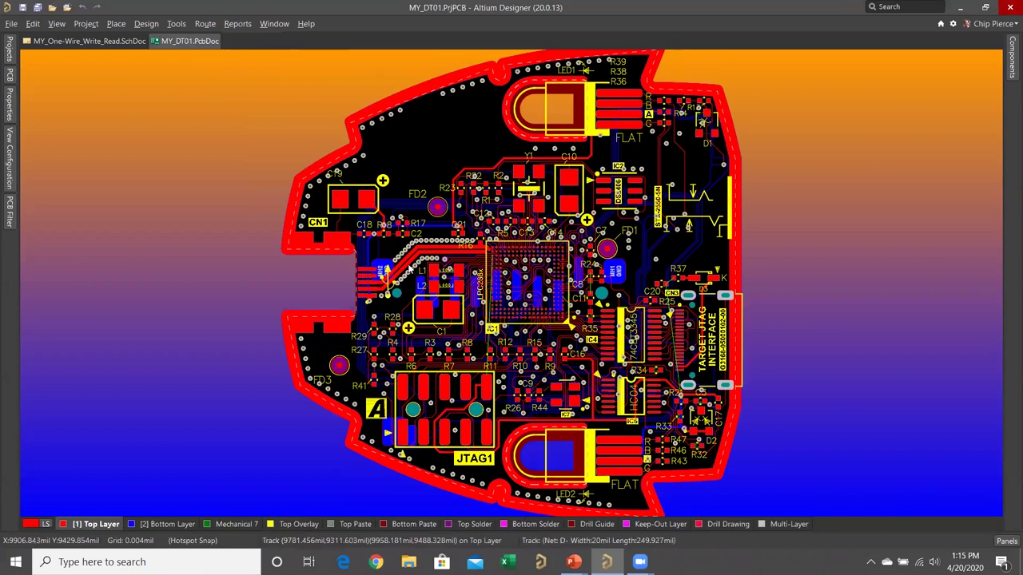
key("alt+Tab")
left_click(408, 268)
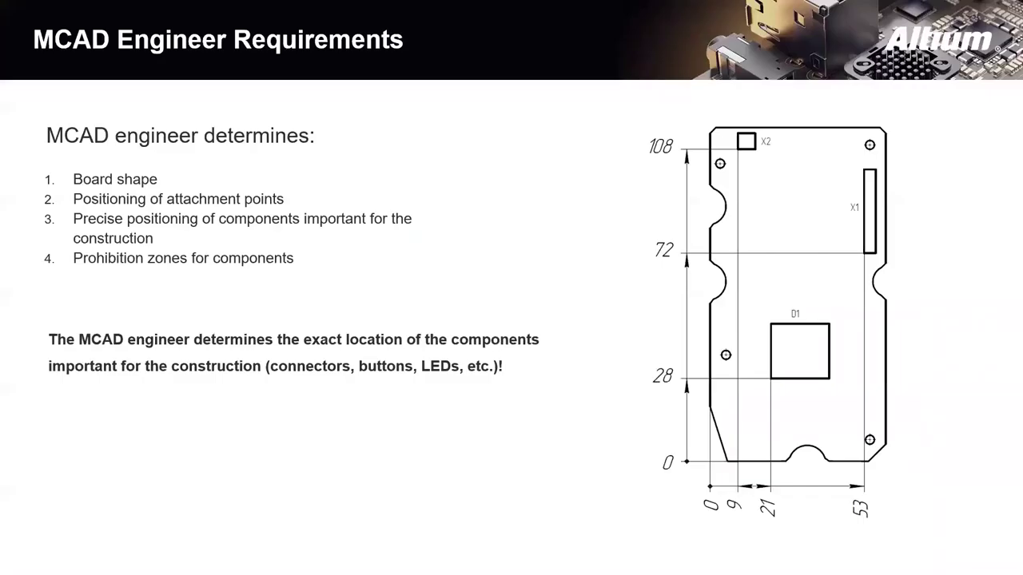
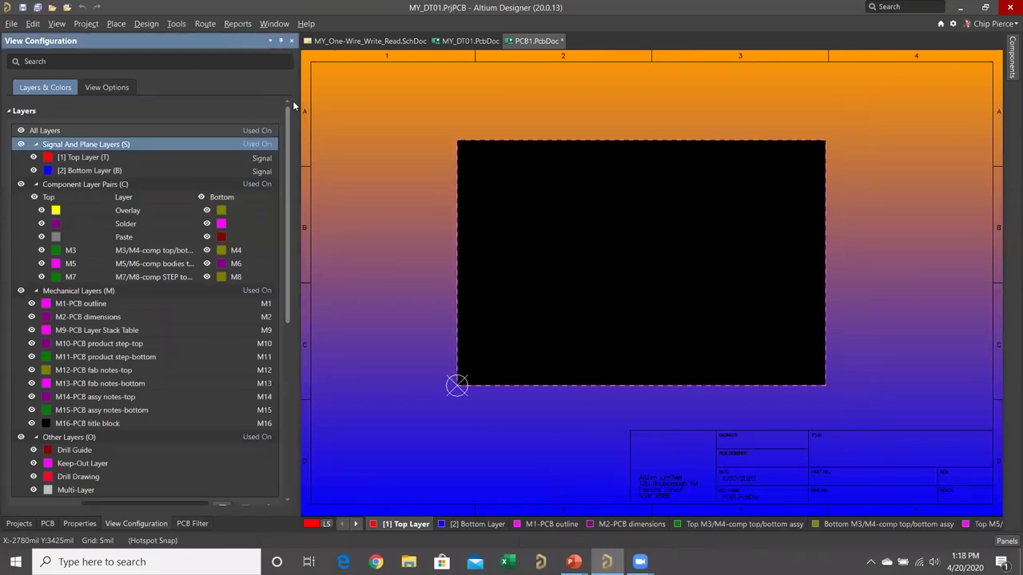
Set the active layer of the new PCB document to Keep-Out Layer.
left_click(131, 466)
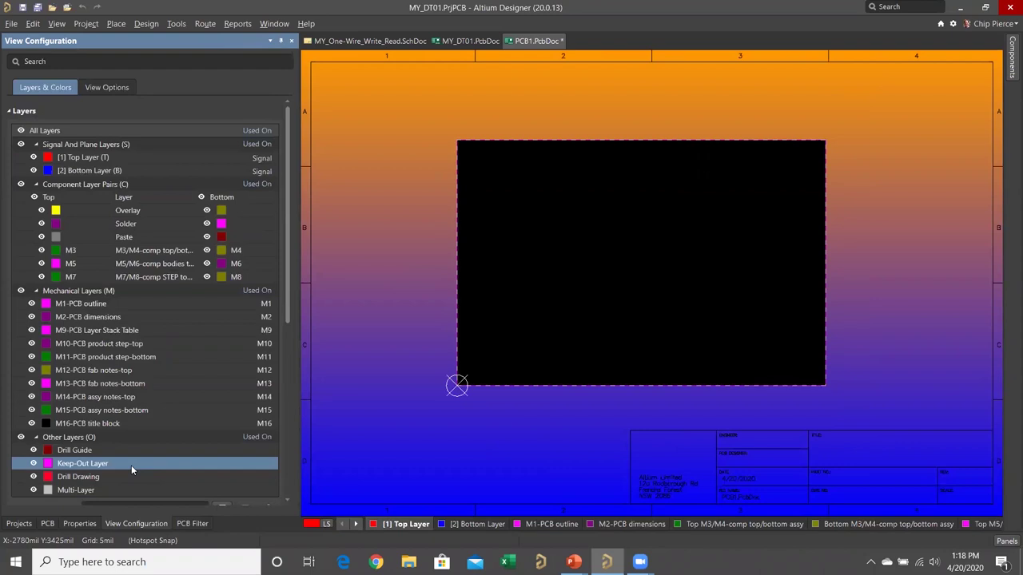
scroll(172, 367, "down", 4)
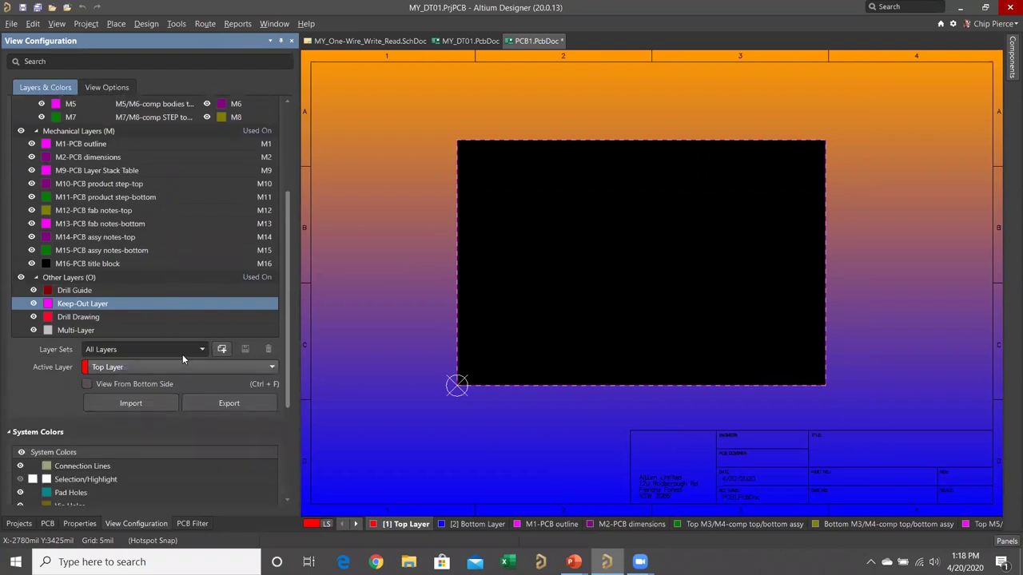
left_click(212, 364)
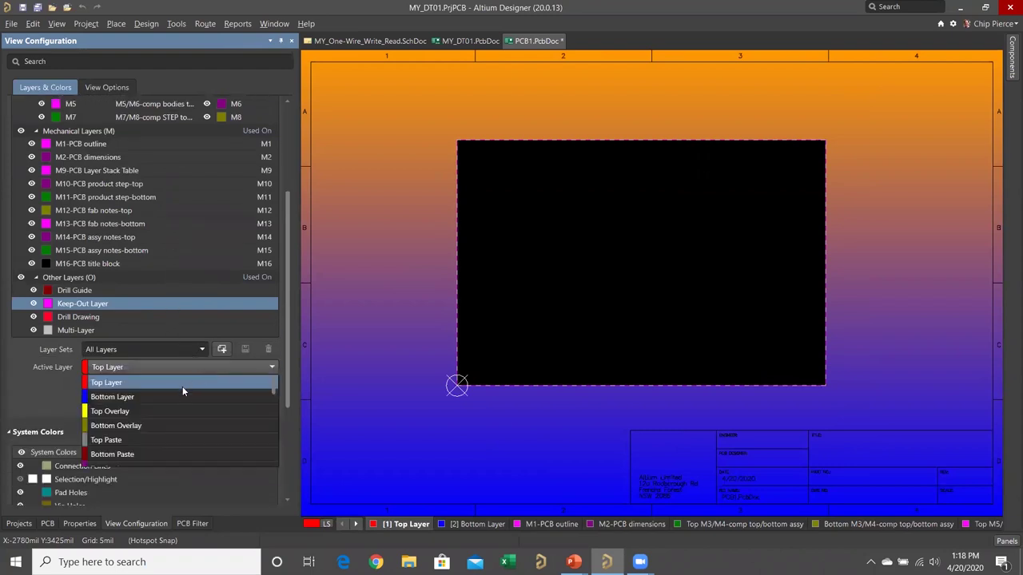
scroll(168, 408, "down", 3)
left_click(155, 384)
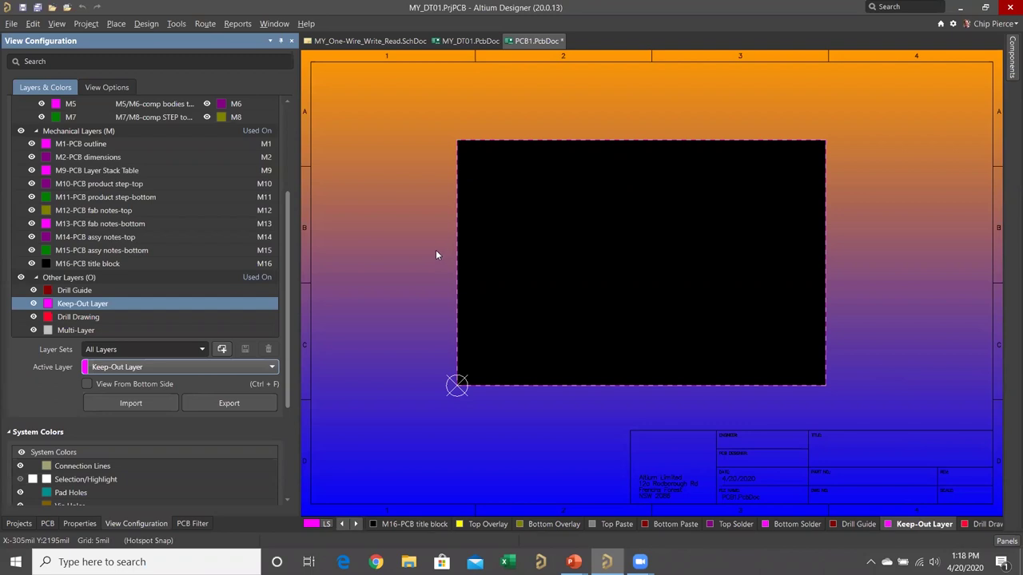
Place a full-circle arc on the Keep-Out Layer near the centre of the board and deselect it.
left_click(116, 23)
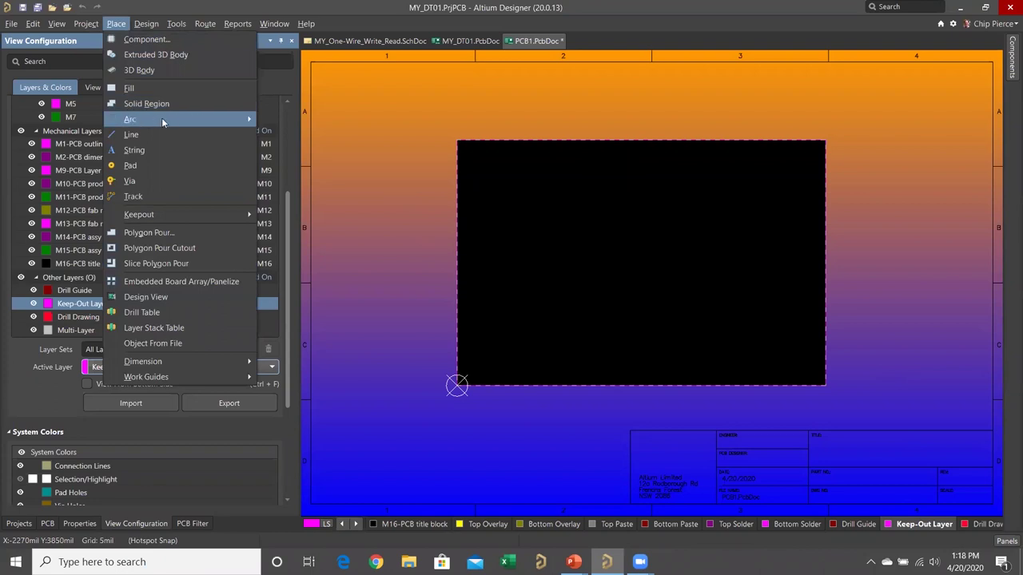
mouse_move(232, 121)
left_click(321, 166)
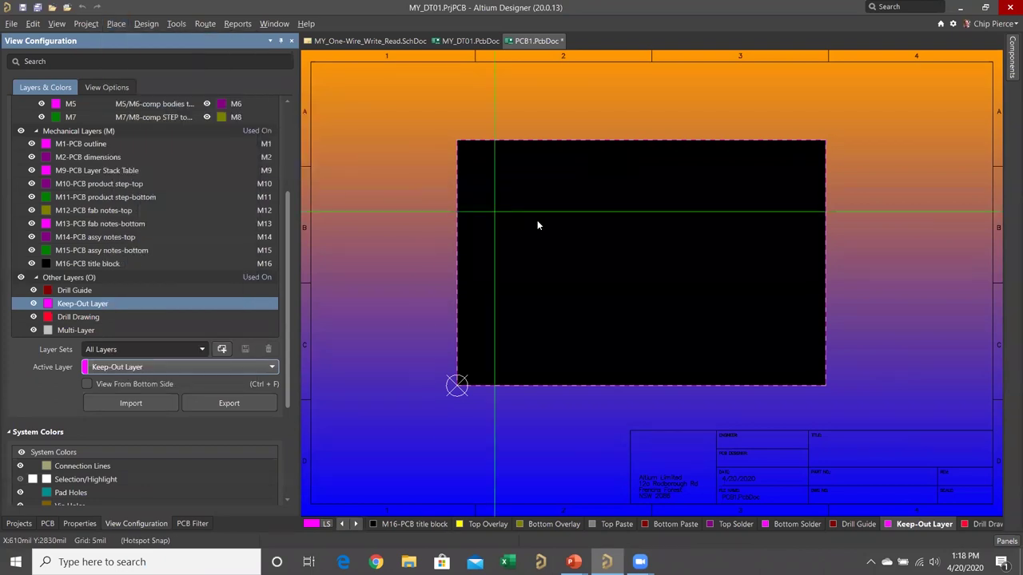
left_click(638, 251)
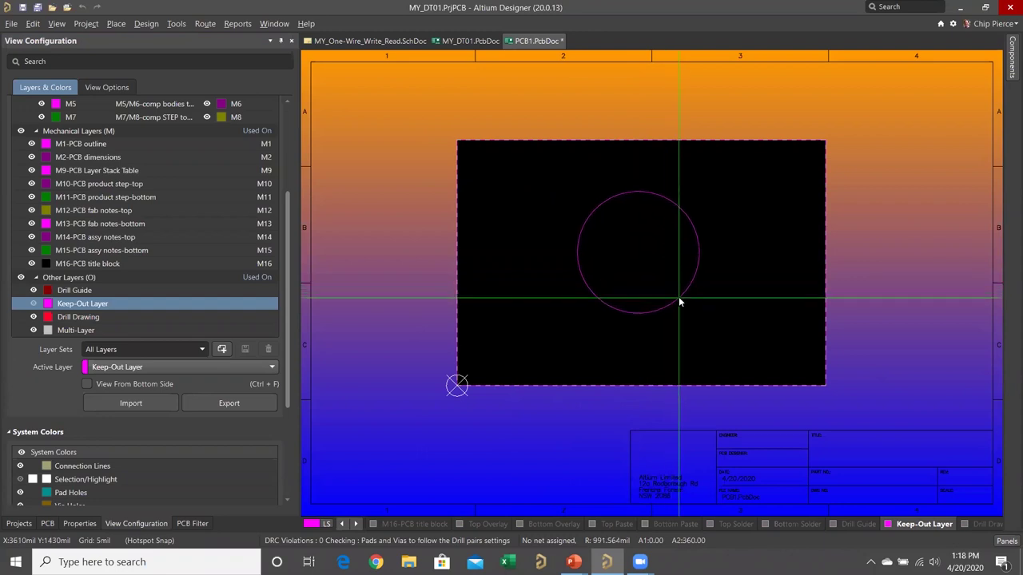
left_click(675, 289)
key("Escape")
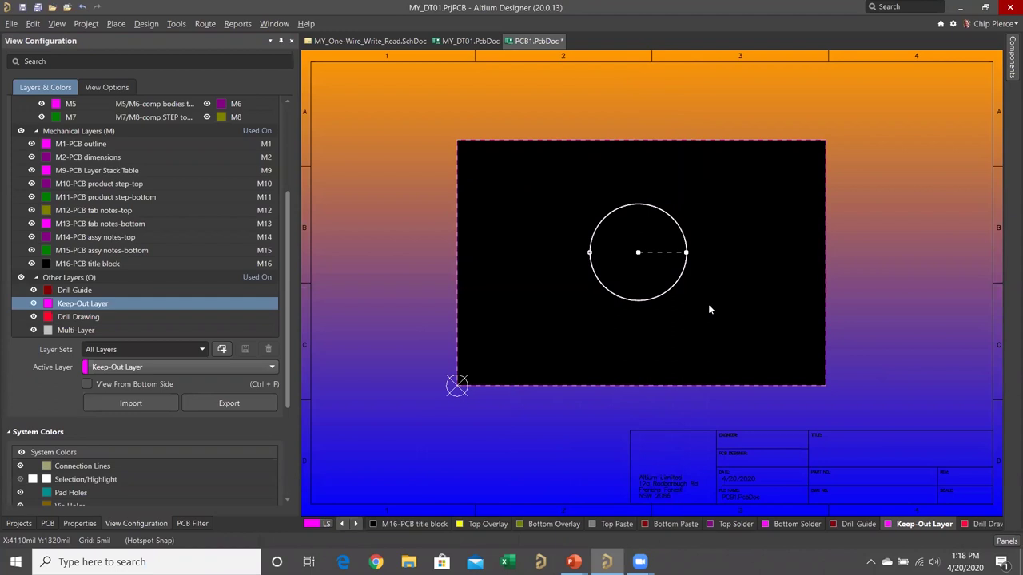
left_click(708, 305)
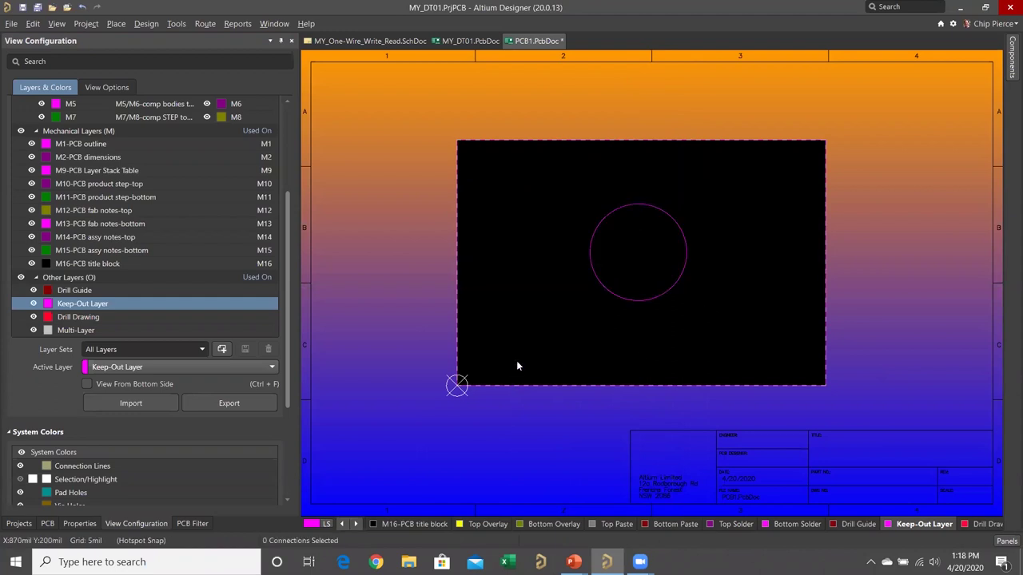
Make Top Layer the active layer again.
left_click(342, 525)
left_click(342, 524)
left_click(342, 525)
left_click(342, 525)
left_click(342, 525)
left_click(342, 525)
left_click(342, 525)
left_click(342, 525)
left_click(342, 525)
left_click(342, 525)
left_click(342, 525)
left_click(391, 525)
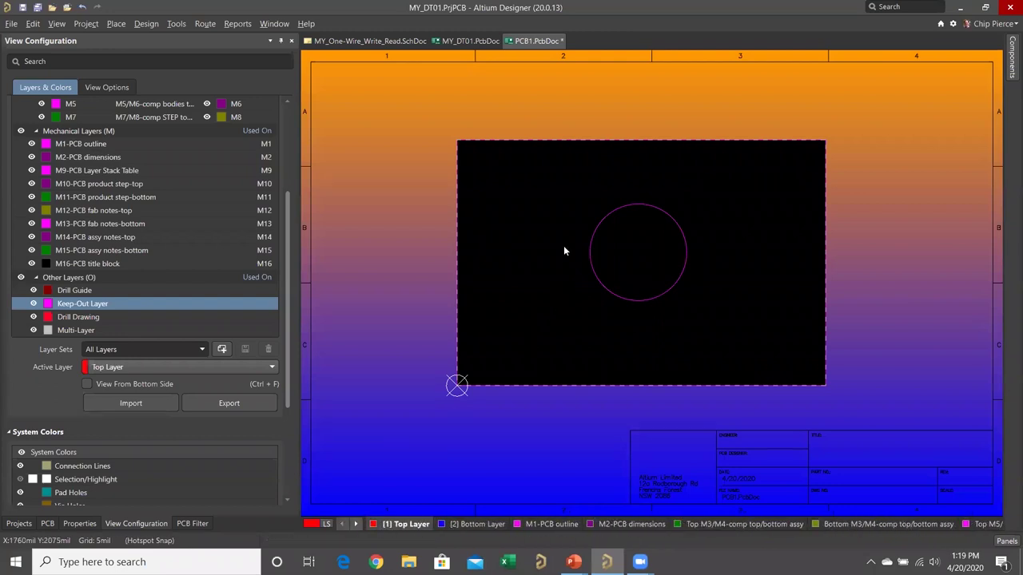
Try routing a Top Layer track toward the circular keep-out to check the clearance boundary around it.
scroll(591, 188, "up", 3, "ctrl")
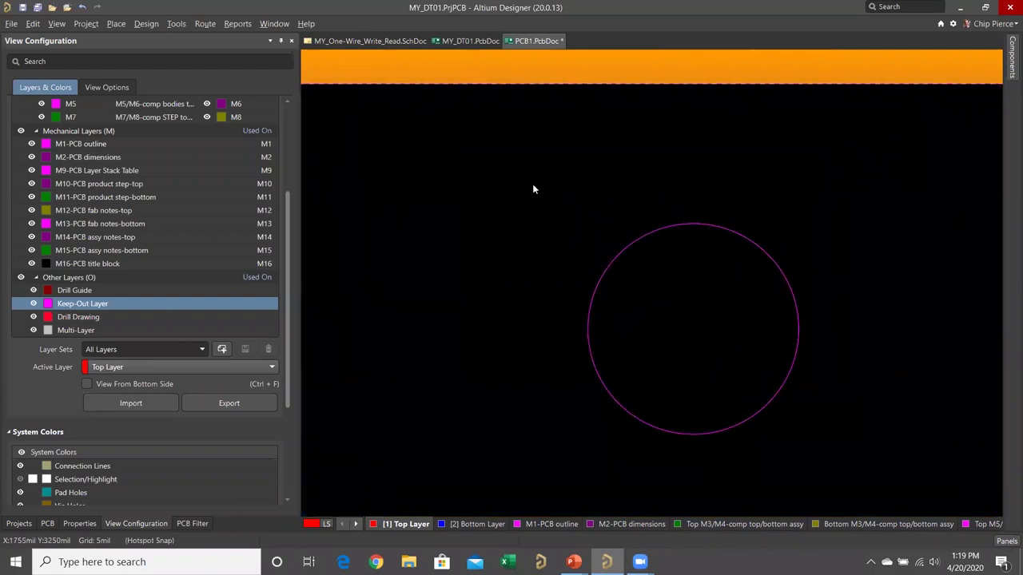
key("p")
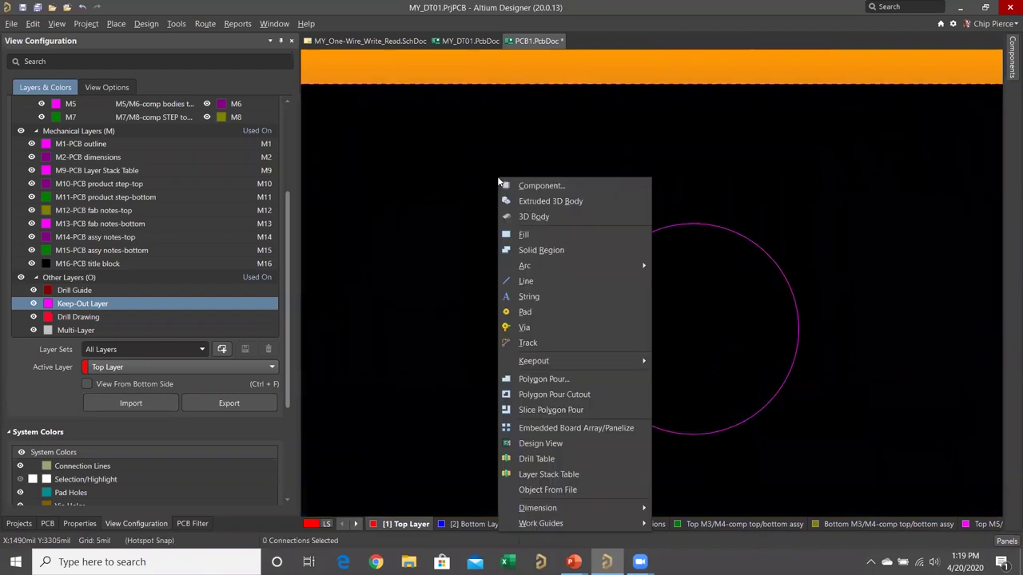
left_click(548, 343)
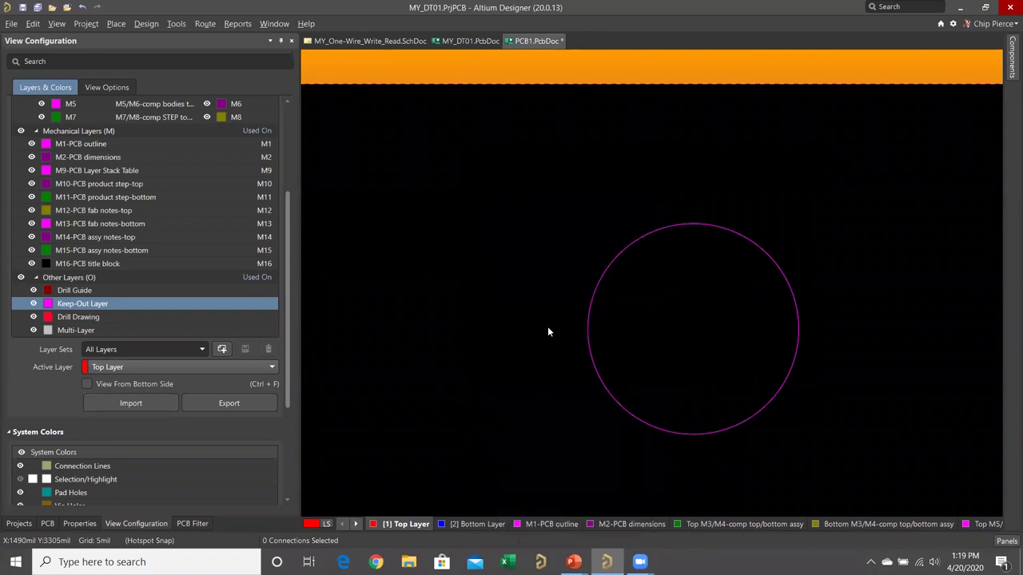
left_click(512, 207)
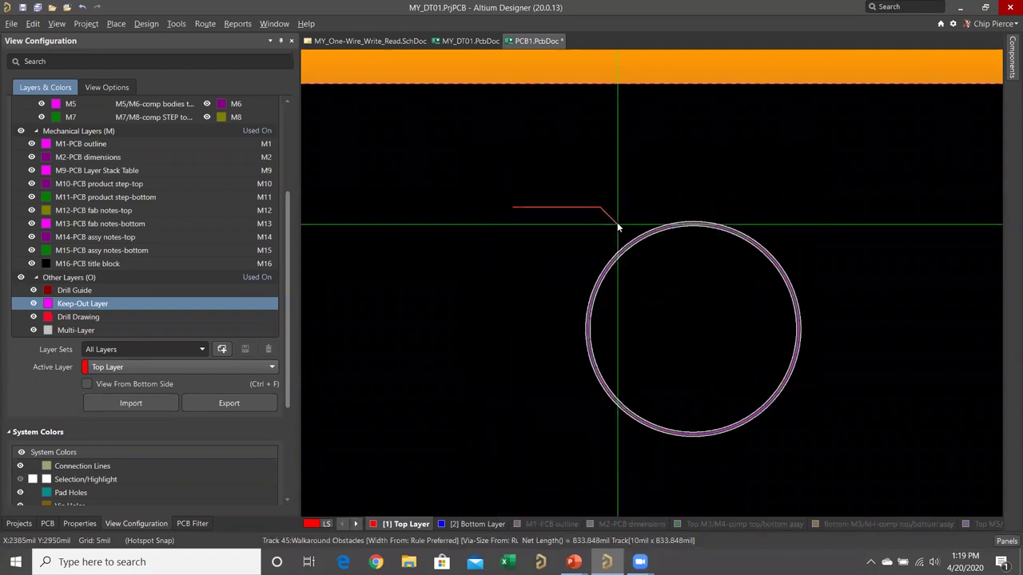
scroll(617, 225, "up", 2, "ctrl")
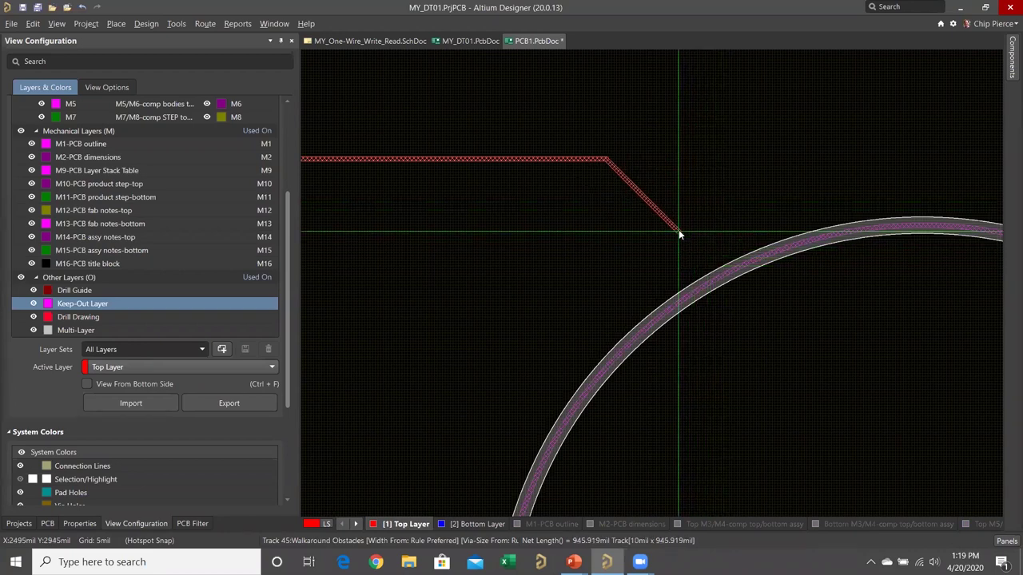
key("Escape")
Open the PCB Editor Interactive Routing preferences to examine the Display Clearance Boundaries option.
key("t")
key("p")
left_click(284, 219)
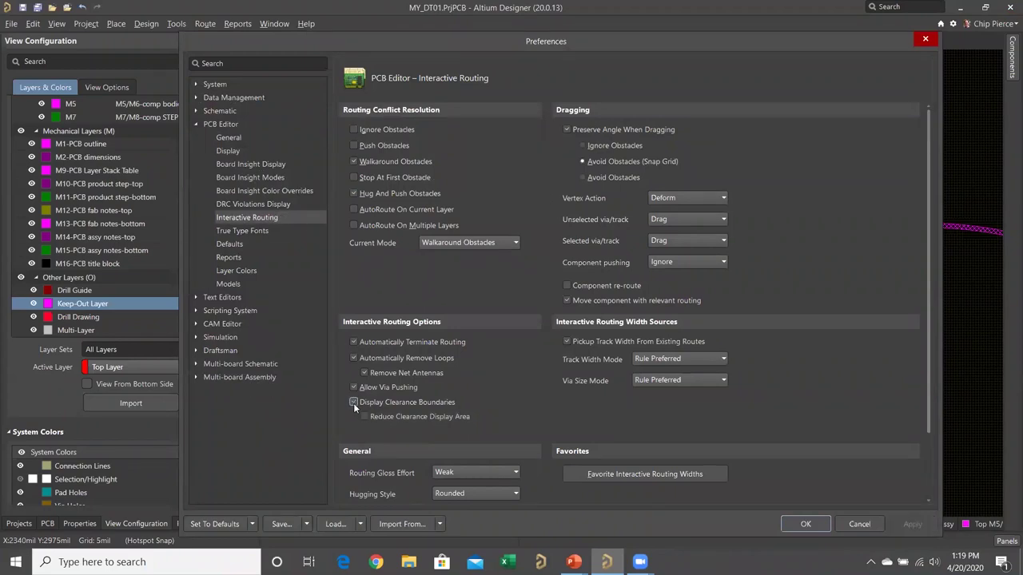
Examine the PCB Editor General preferences, including Online DRC, and close the Preferences dialog.
left_click(229, 137)
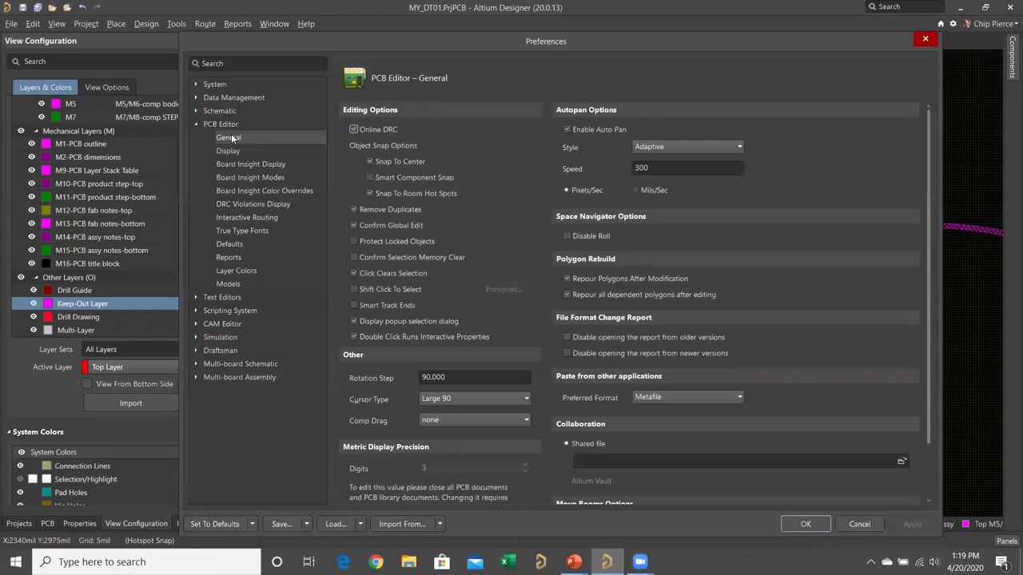
left_click(804, 525)
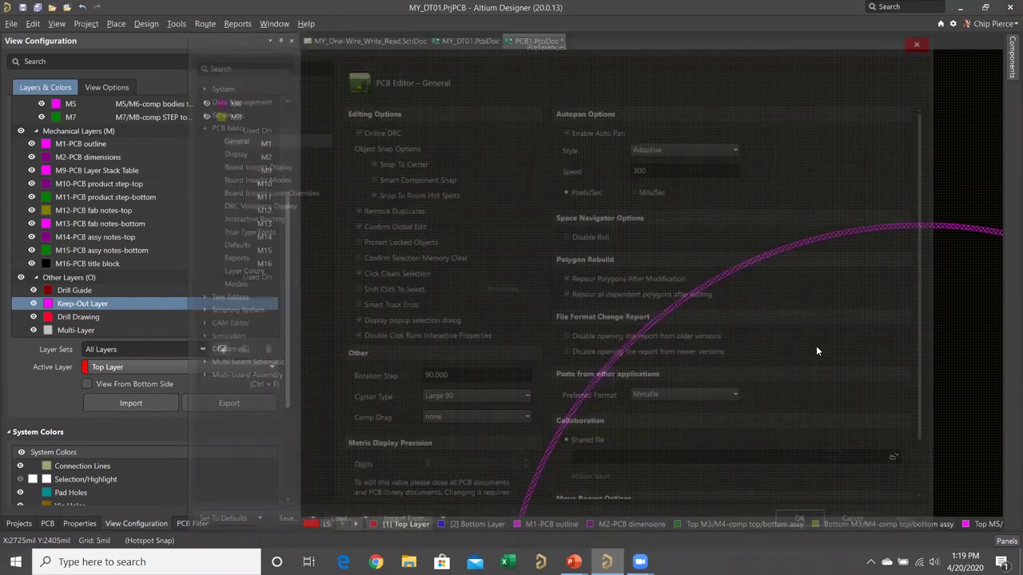
Place the 3261 chip inductor footprint from MY_DT01.PcbLib on the upper-right edge of the circular keep-out.
scroll(751, 201, "down", 4, "ctrl")
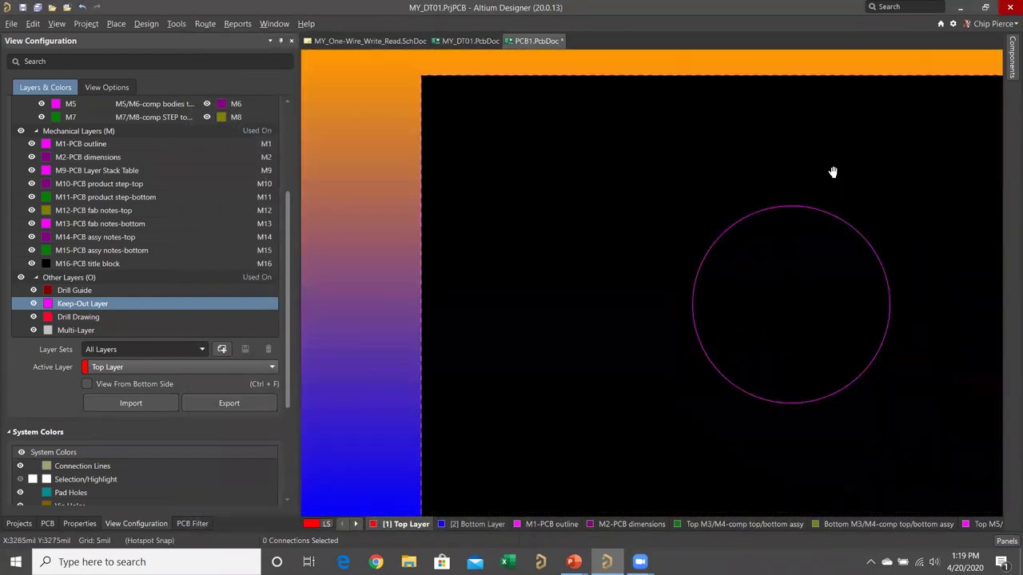
left_click(1010, 57)
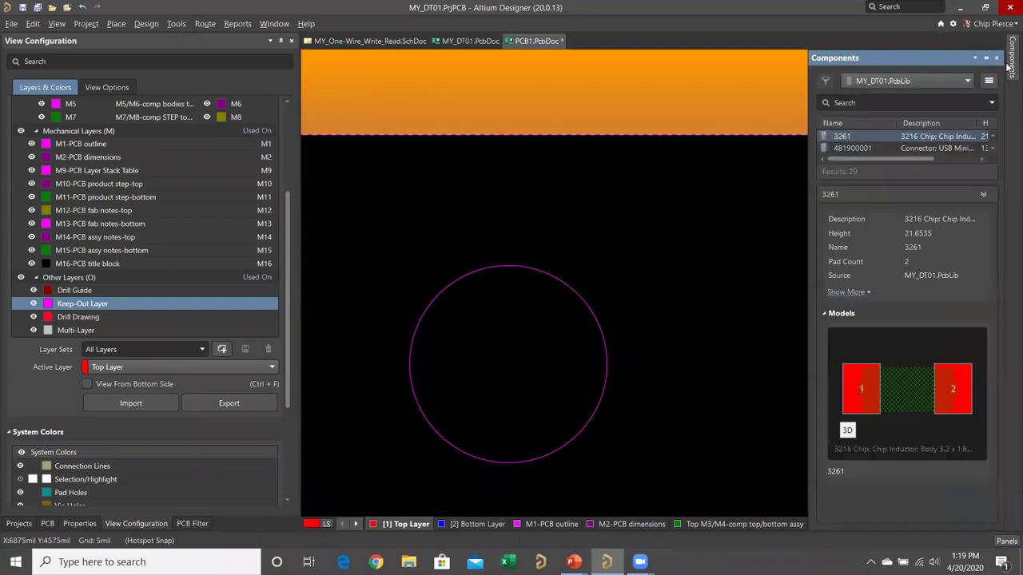
left_click(894, 137)
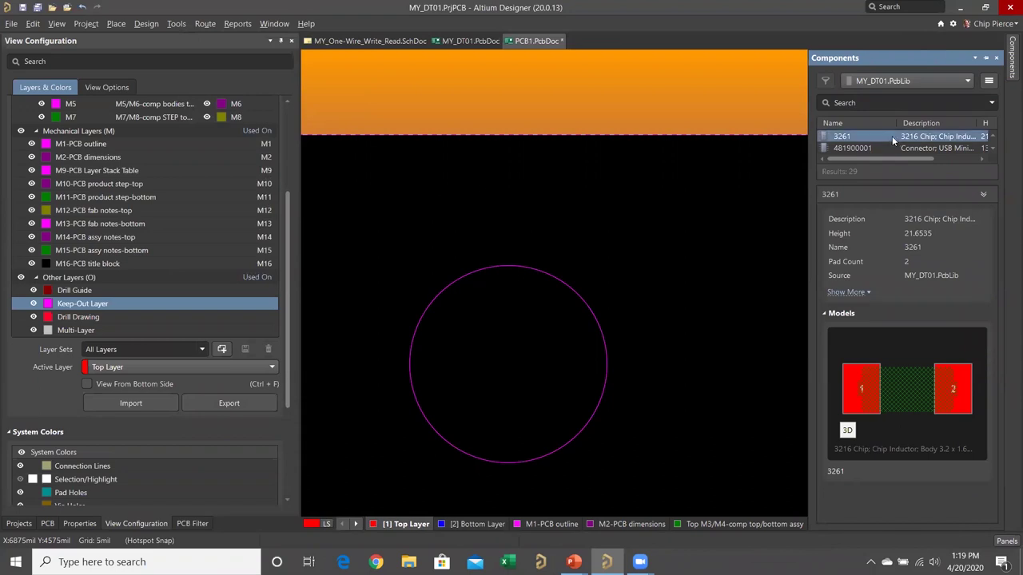
right_click(893, 137)
left_click(848, 145)
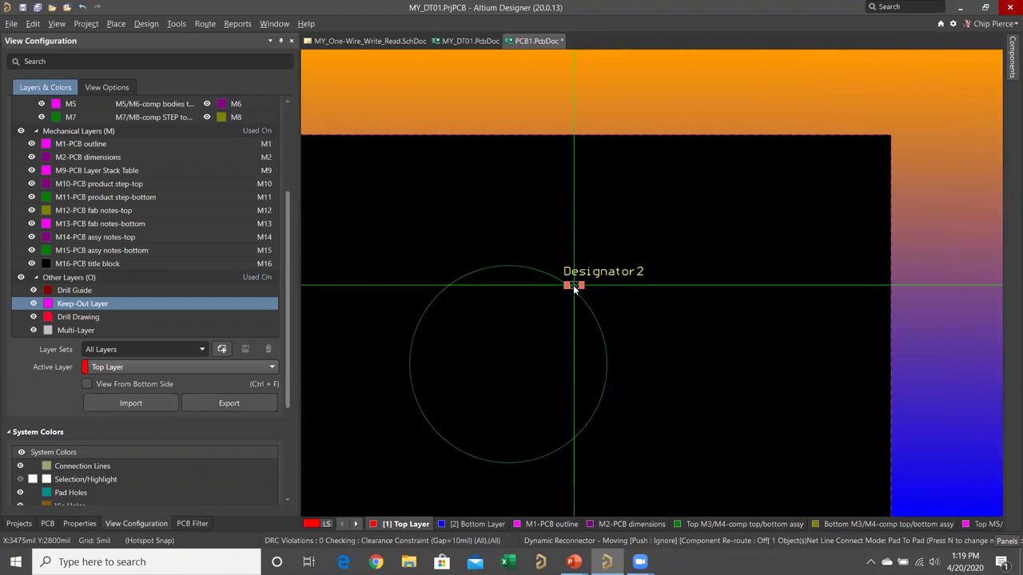
left_click(573, 284)
key("Escape")
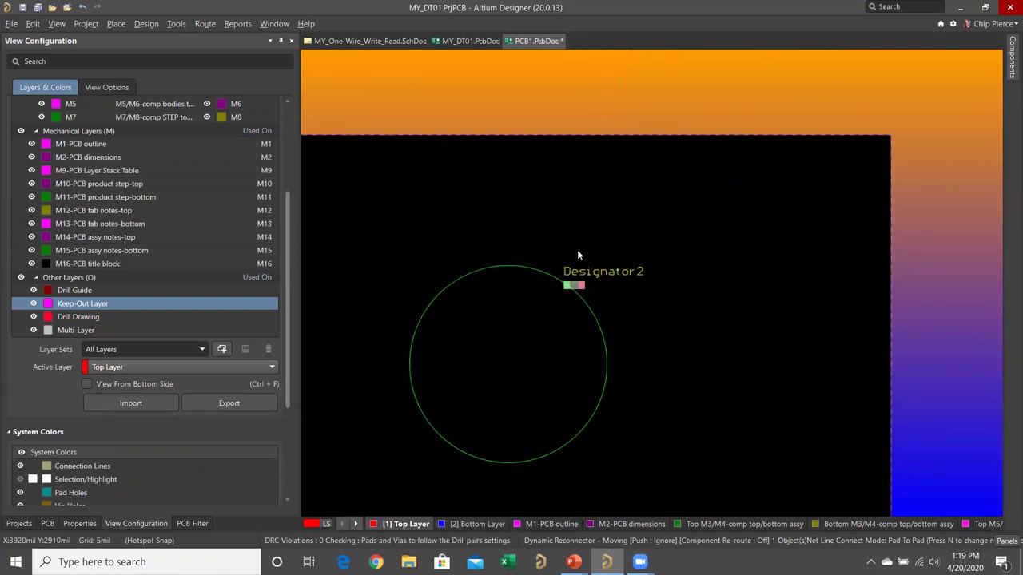
Inspect the component overlapping the keep-out arc and move it just outside the circle's upper-right edge.
scroll(553, 326, "up", 5, "ctrl")
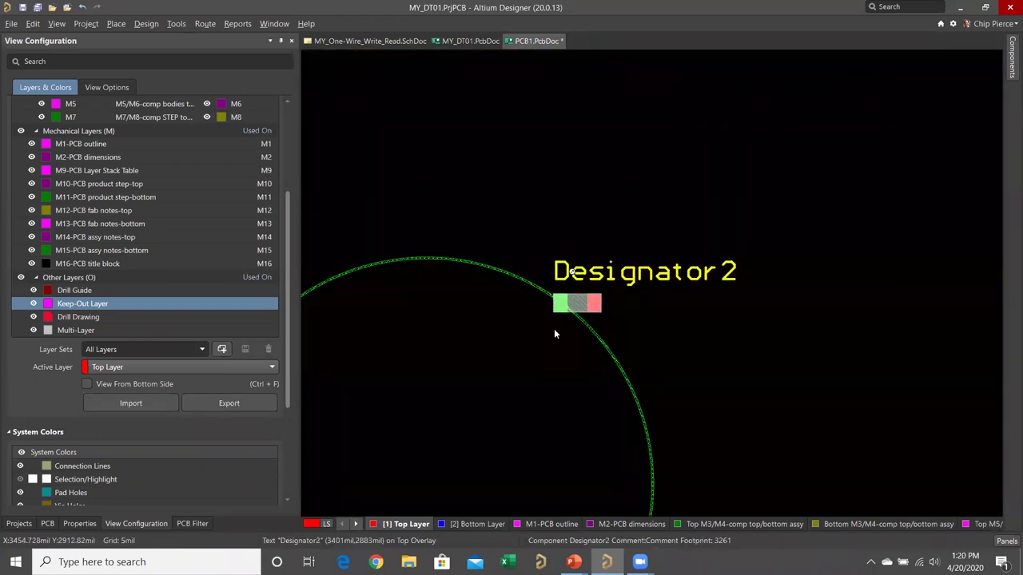
scroll(555, 327, "up", 1, "ctrl")
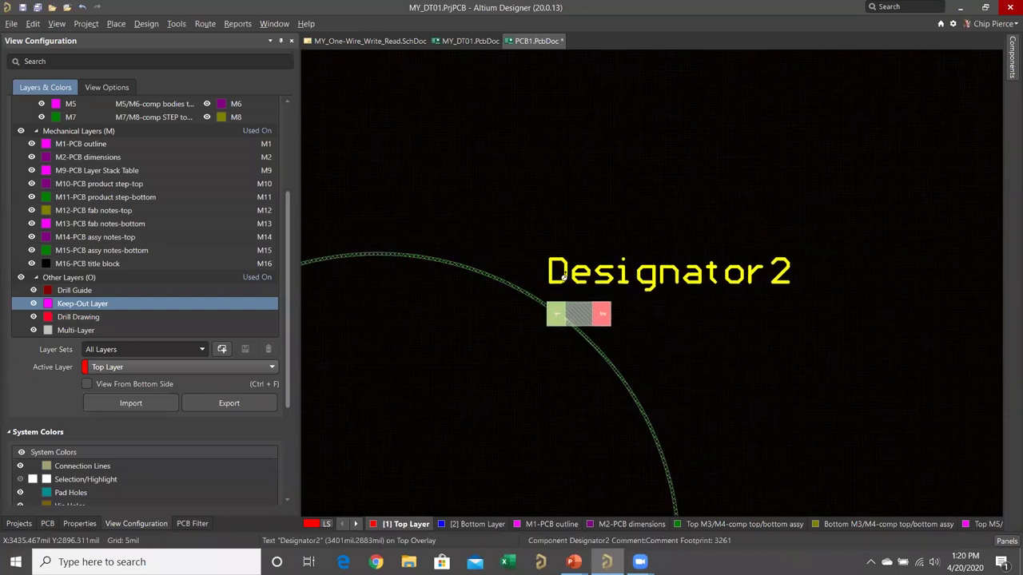
scroll(567, 280, "down", 6, "ctrl")
left_click_drag(570, 281, 592, 264)
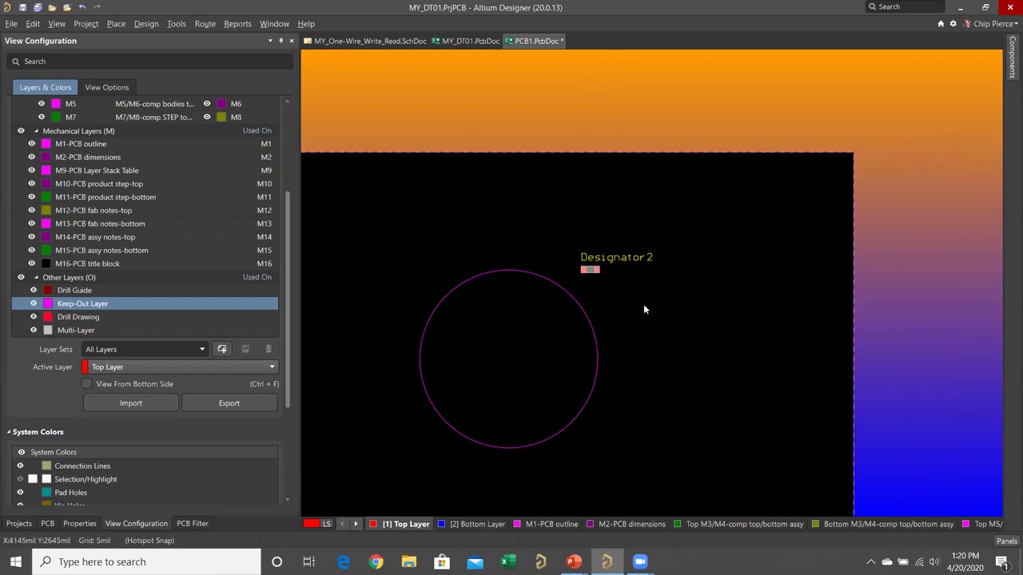
Delete the Keep-Out Layer circle together with the 3261 component beside it.
right_click_drag(429, 231, 580, 163)
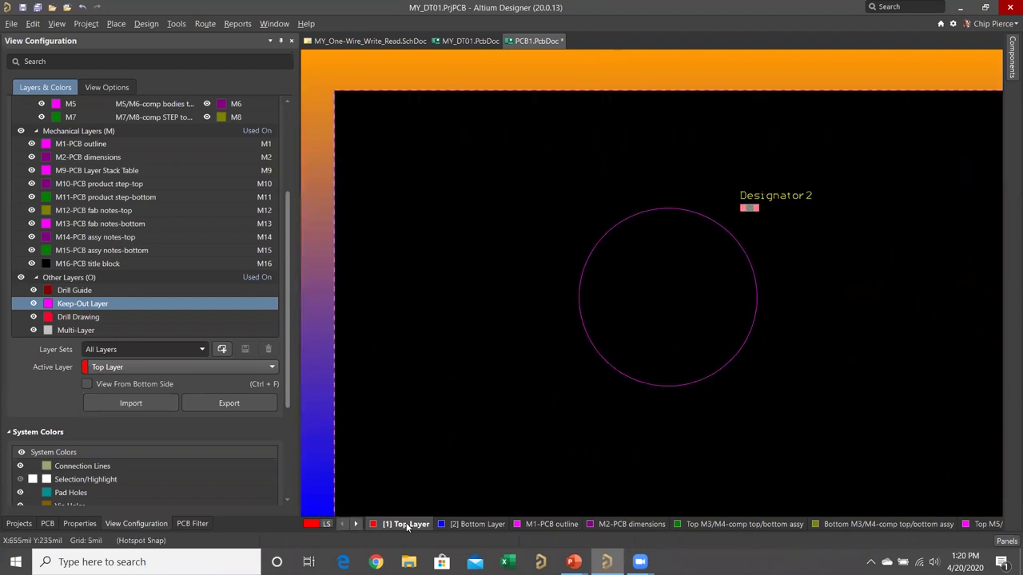
left_click_drag(573, 140, 848, 425)
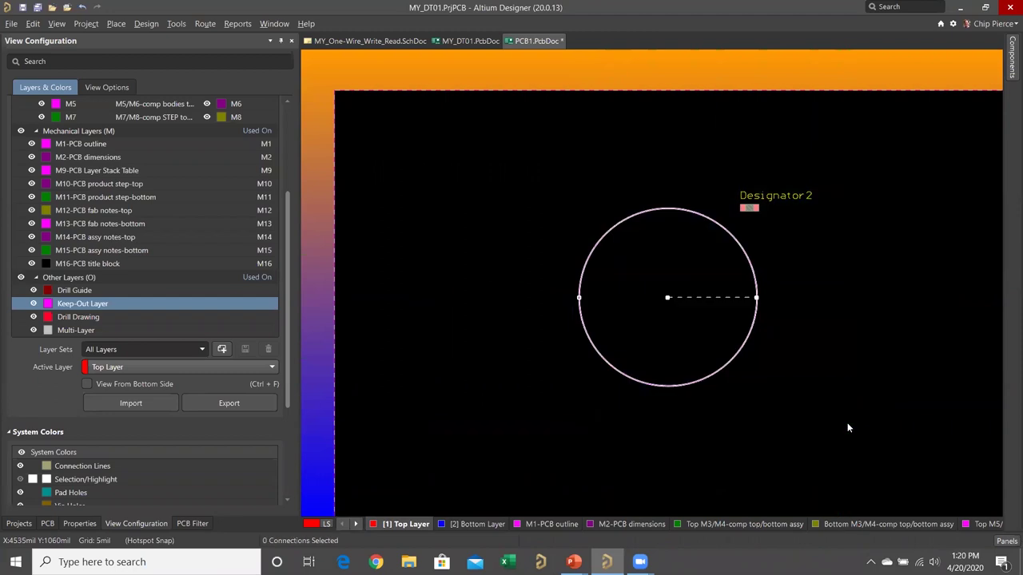
key("Delete")
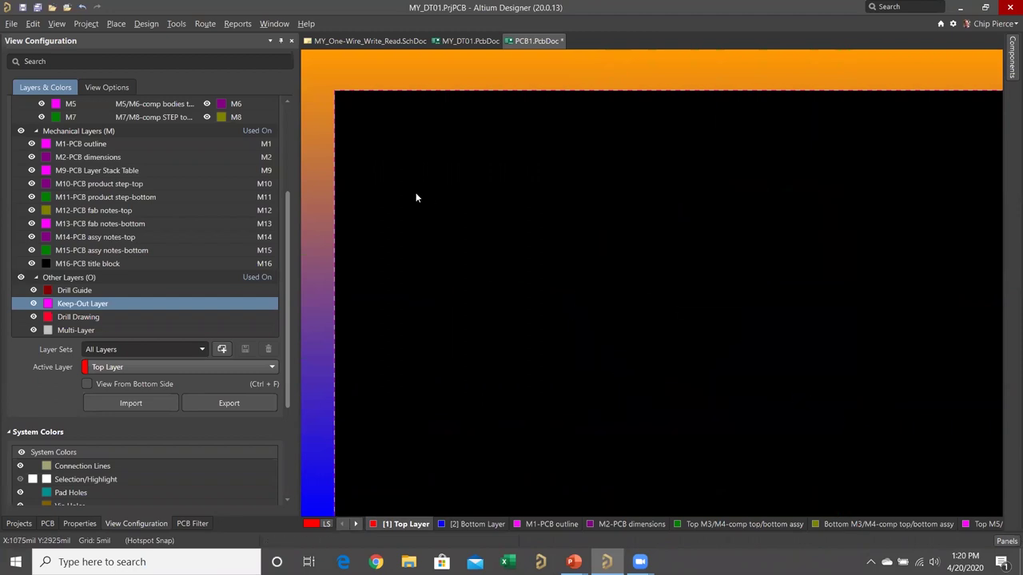
Place a full-circle keepout on the Top Layer, centred at 3200, 2390 mil with a radius of about 886 mil.
left_click(116, 24)
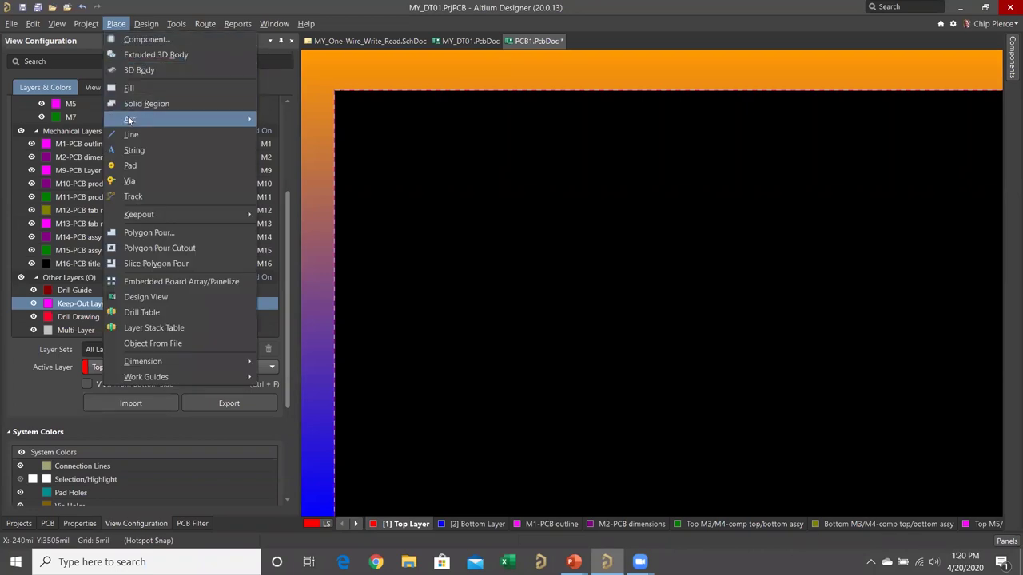
mouse_move(192, 216)
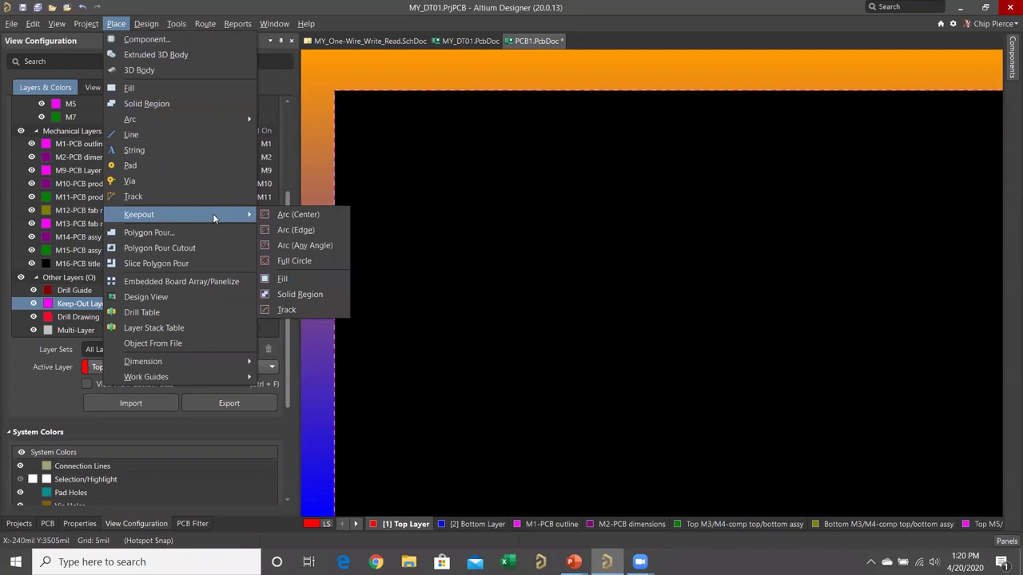
left_click(314, 260)
left_click(696, 272)
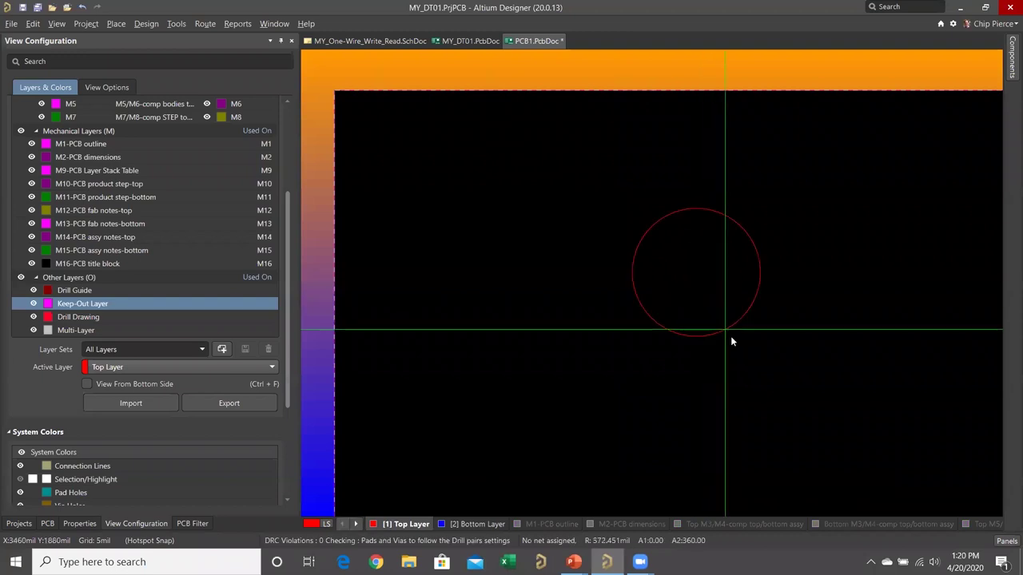
left_click(748, 362)
key("Escape")
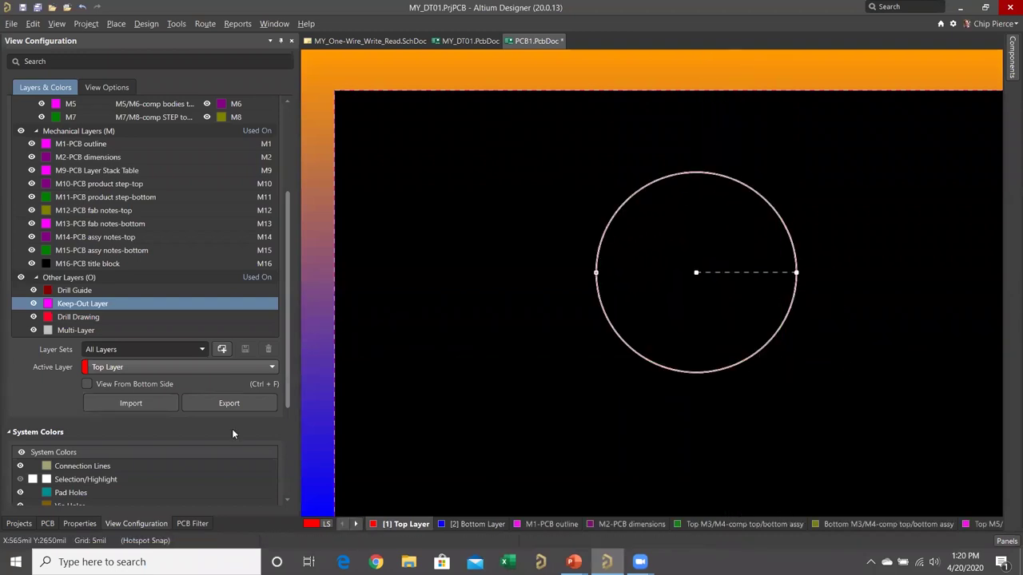
Inspect the keepout arc's properties and switch its Track restriction off and back on.
left_click(77, 523)
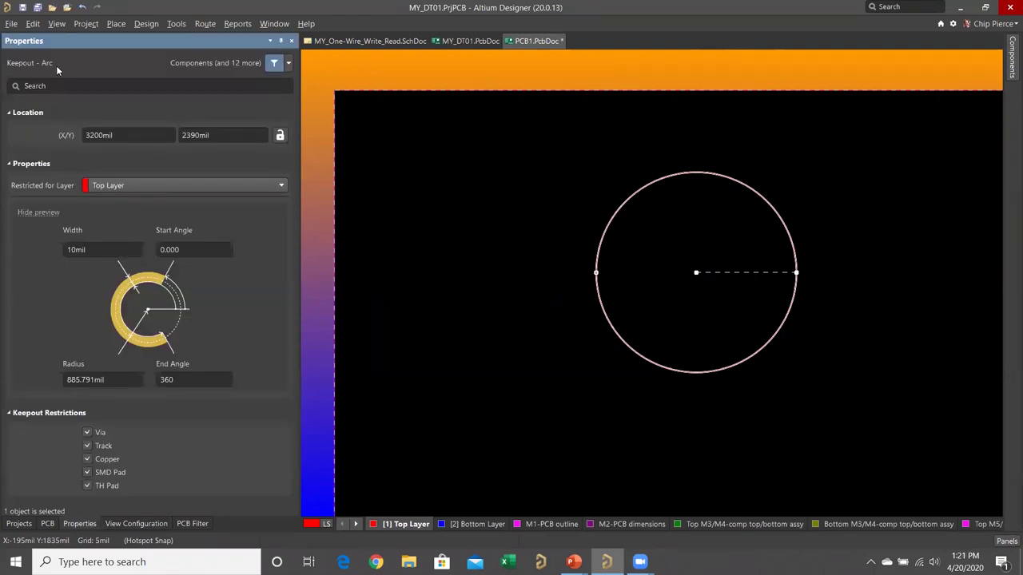
left_click(88, 447)
left_click(88, 446)
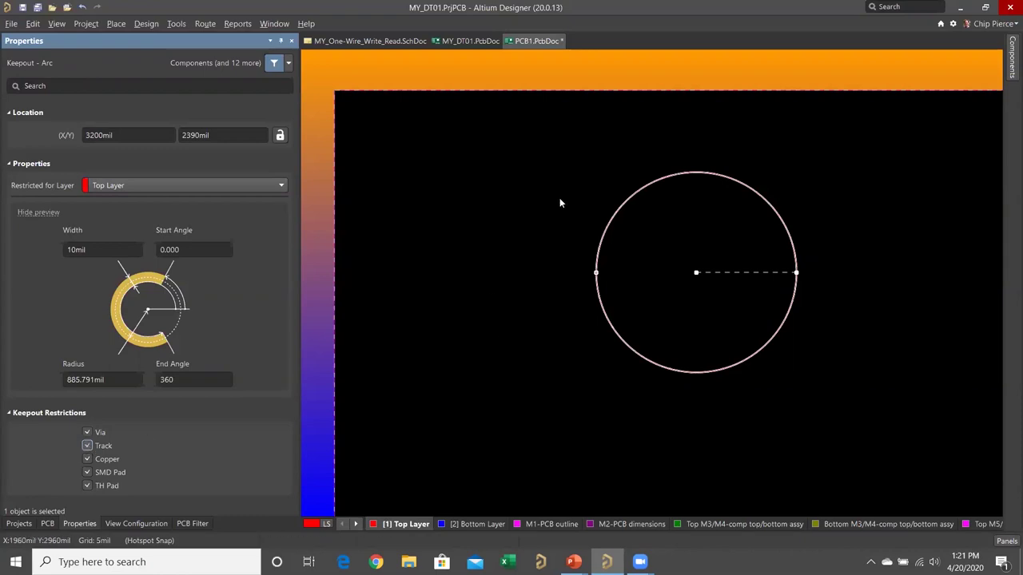
Try routing a Top Layer track toward the layer-specific keepout circle to check its clearance boundary, and cancel the routing.
left_click(555, 163)
key("p")
key("t")
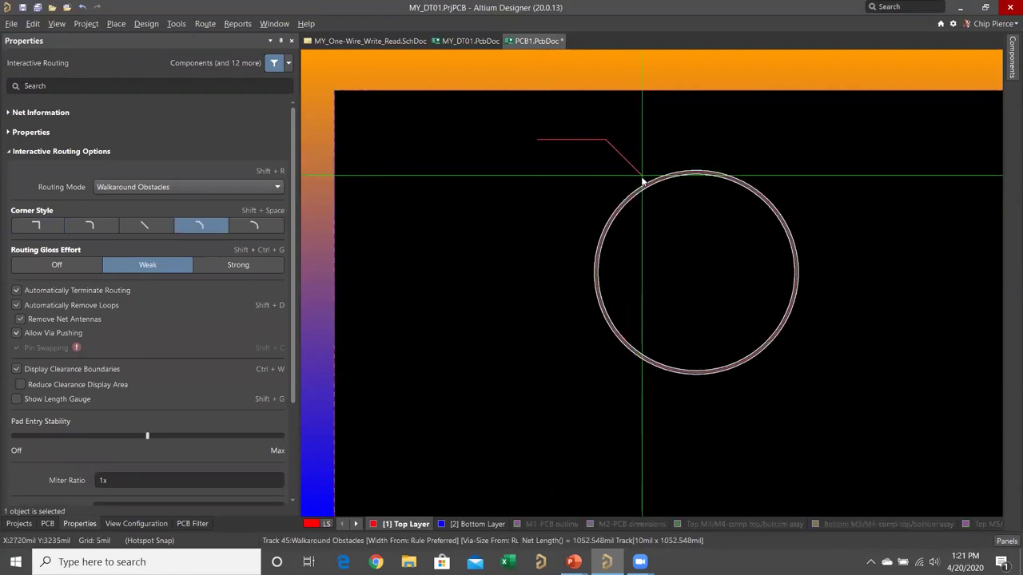
scroll(641, 181, "up", 3, "ctrl")
scroll(641, 180, "up", 3, "ctrl")
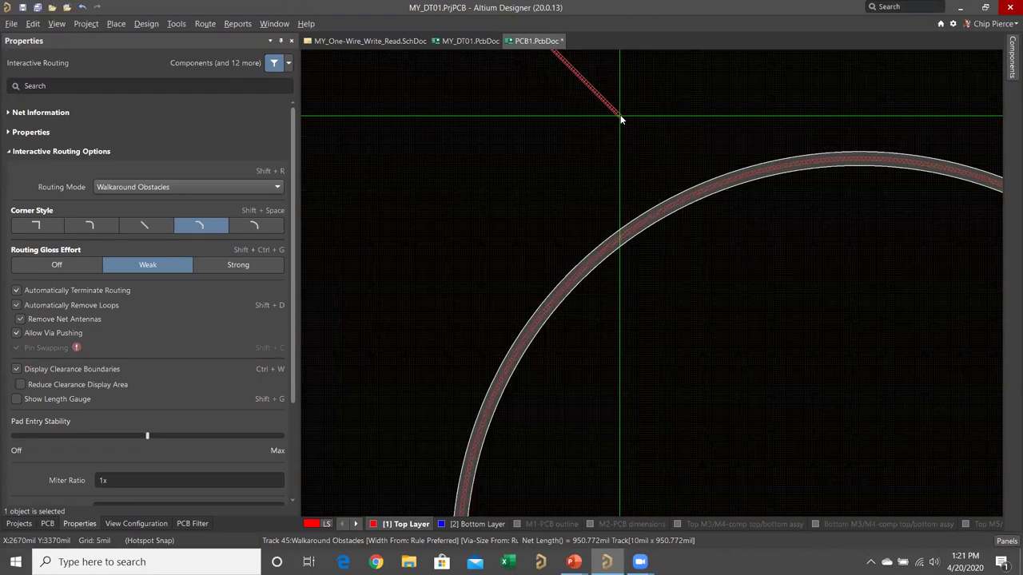
scroll(620, 114, "down", 5, "ctrl")
right_click(623, 114)
right_click(626, 116)
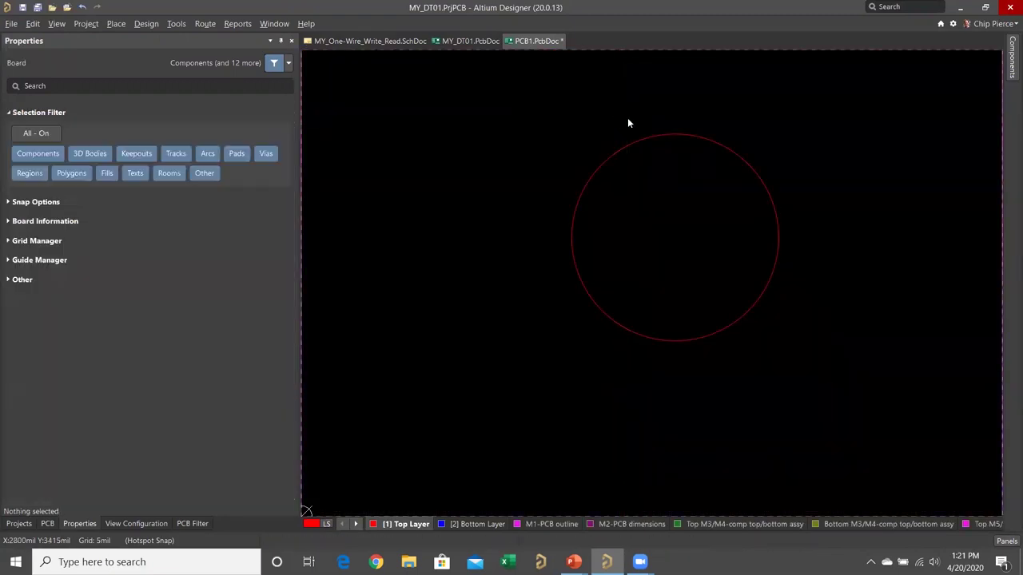
Delete the Top Layer keepout circle from the board.
scroll(586, 96, "down", 1, "ctrl")
right_click_drag(586, 96, 596, 157)
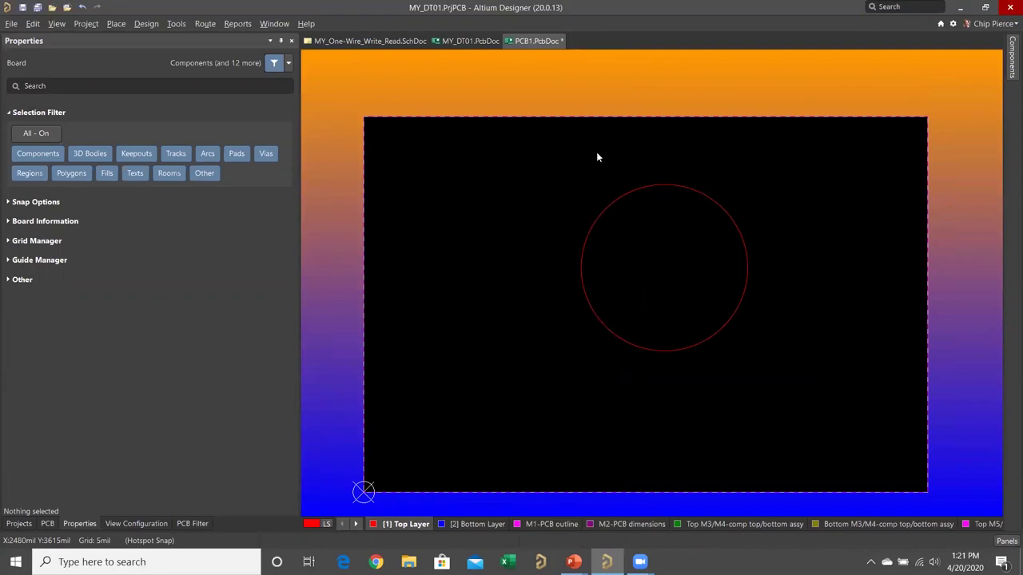
left_click_drag(558, 161, 779, 395)
key("Delete")
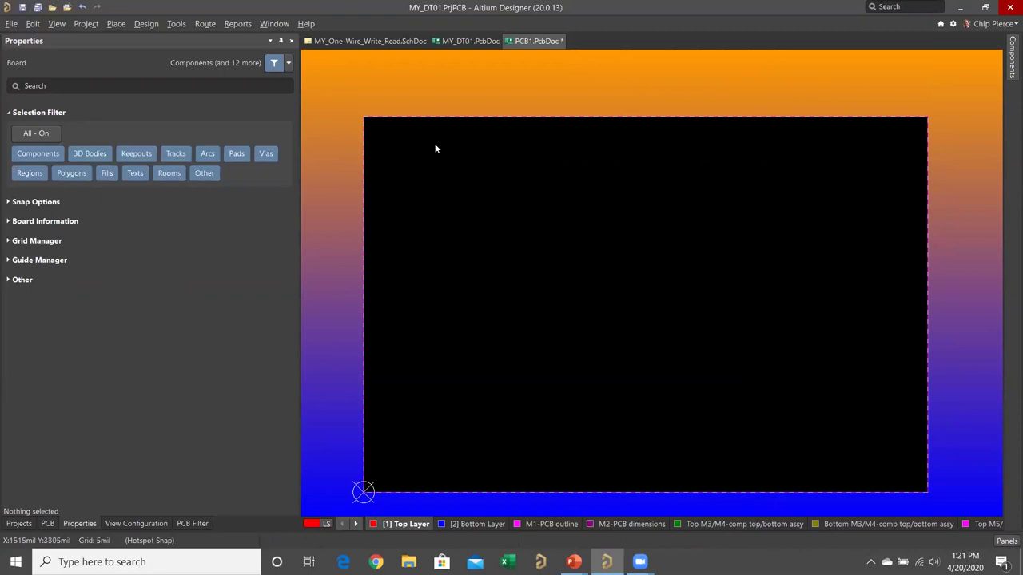
Place a rectangular room about 2010 mil wide and 1705 mil high in the upper-right part of the board.
left_click(146, 24)
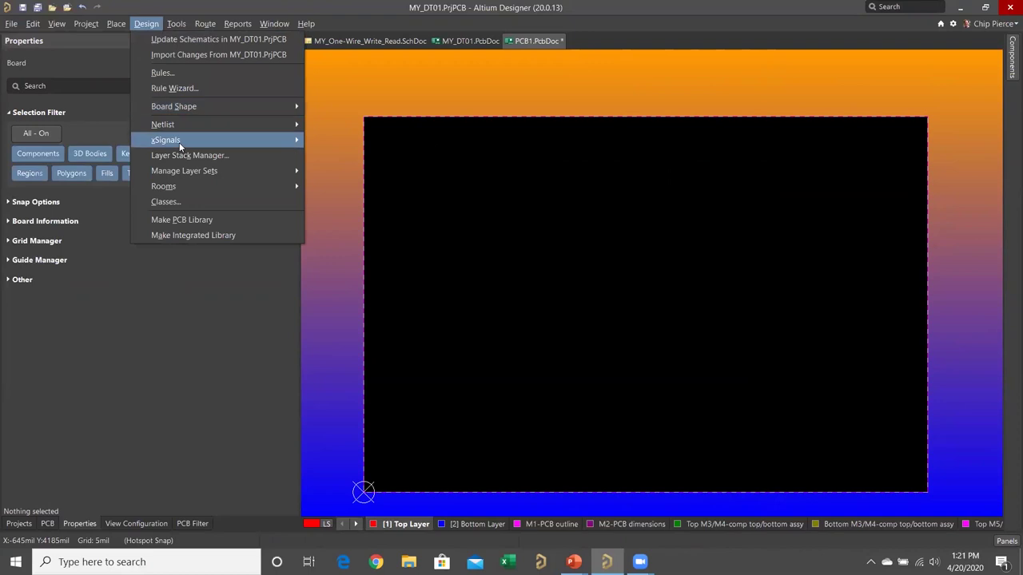
mouse_move(225, 184)
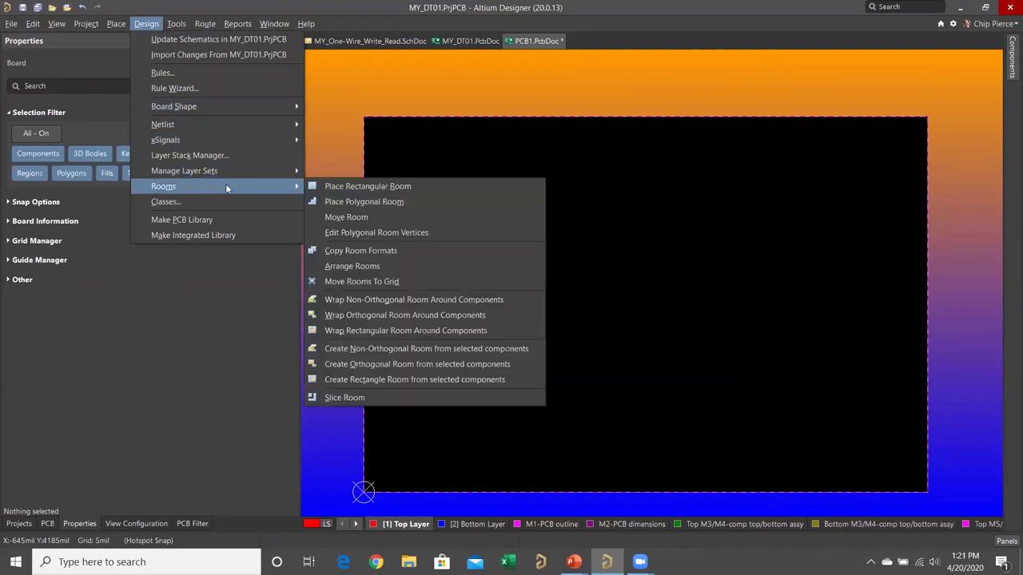
left_click(367, 186)
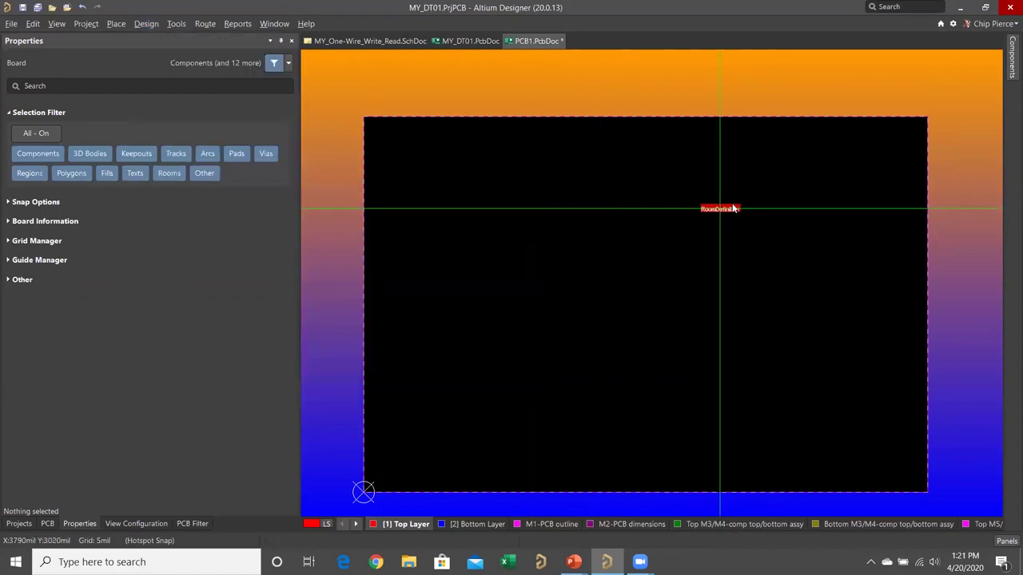
key("Escape")
left_click(702, 183)
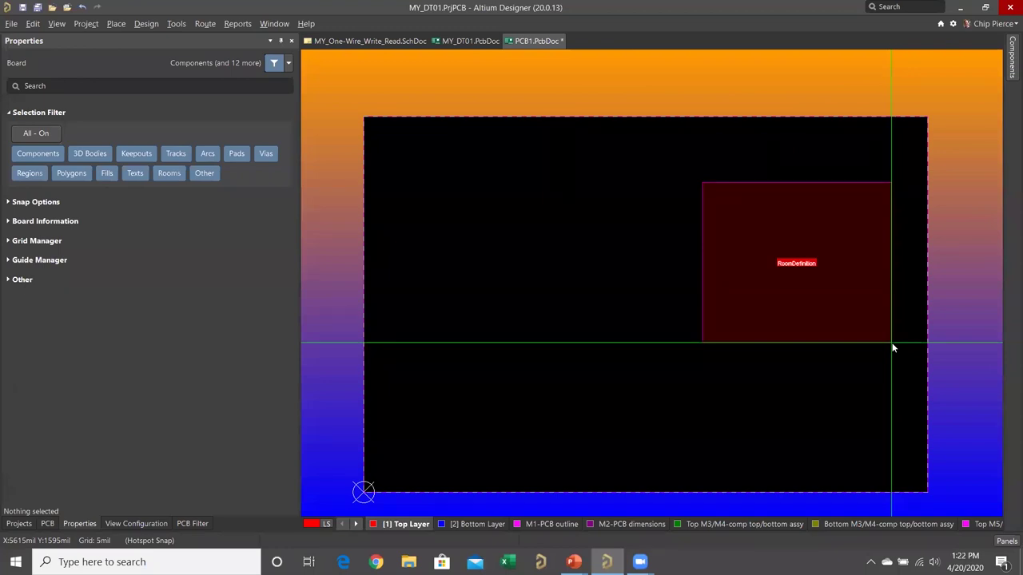
left_click(892, 343)
key("Escape")
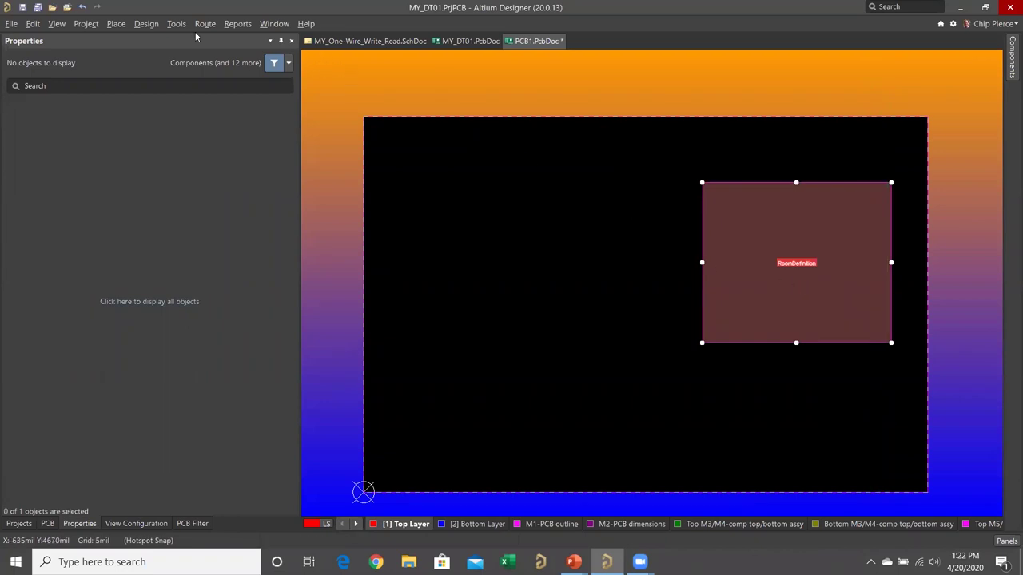
Rename the room definition placement rule to Chip and set it to Keep Objects Outside.
left_click(146, 23)
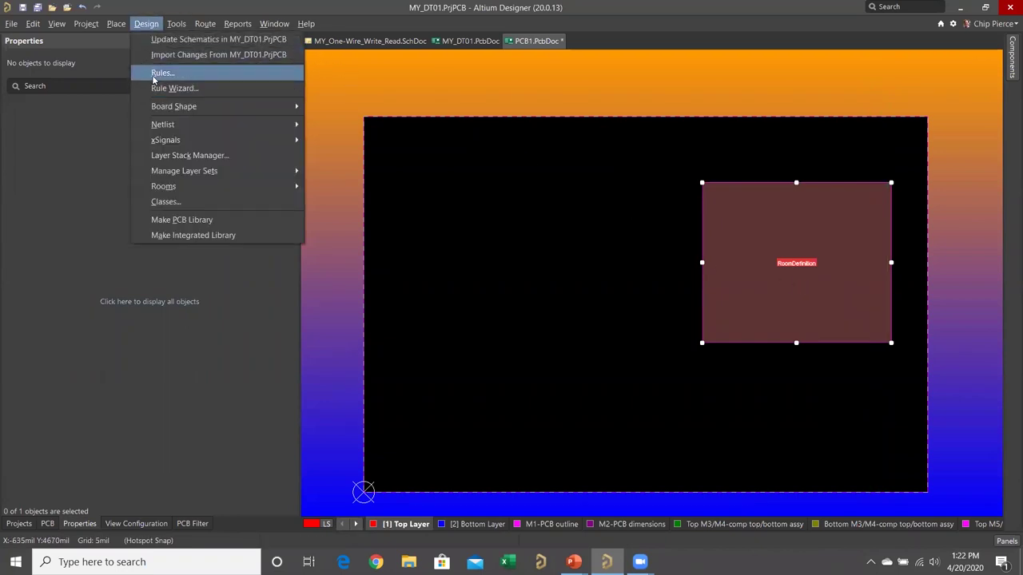
left_click(156, 75)
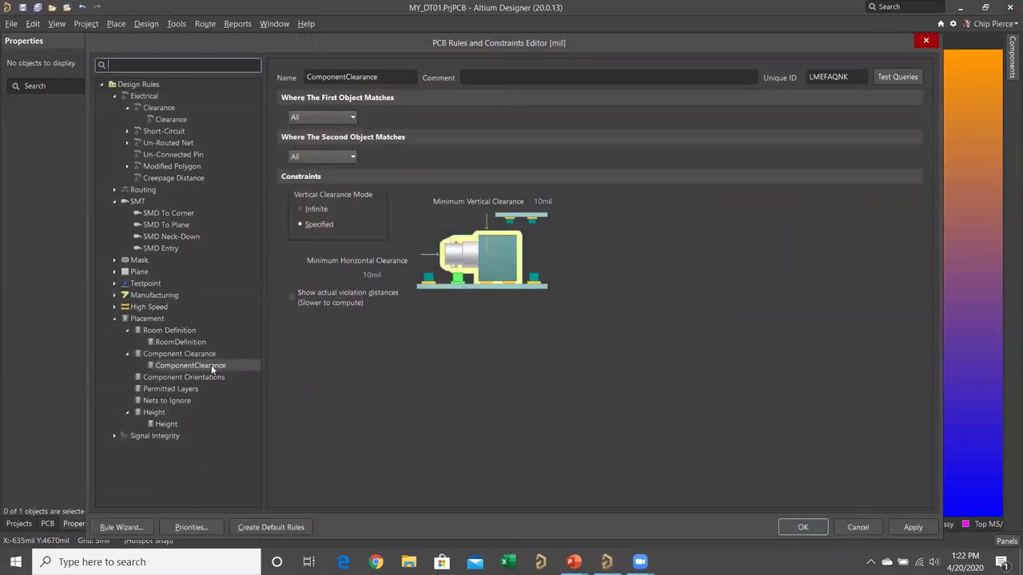
left_click(191, 343)
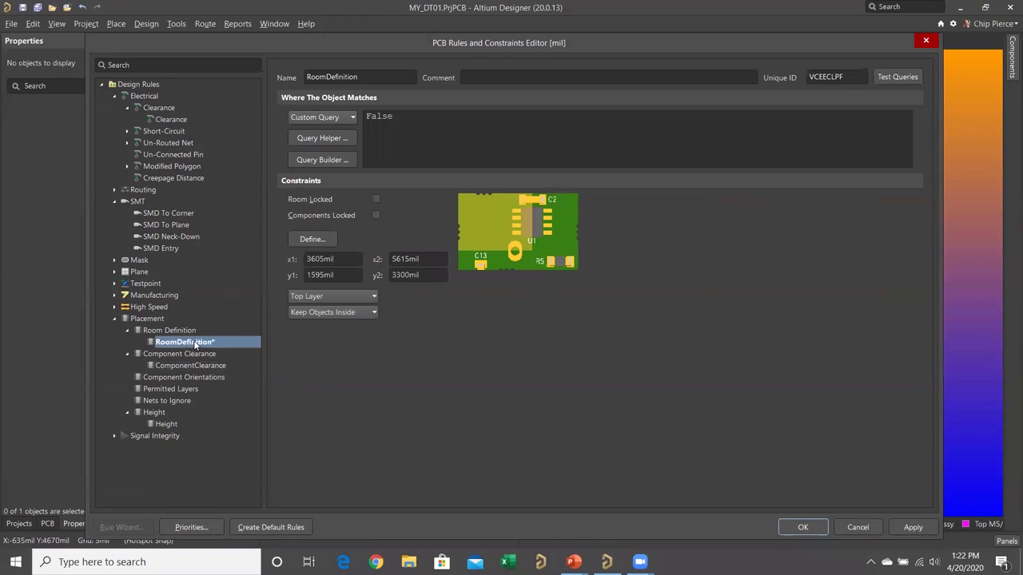
double_click(371, 77)
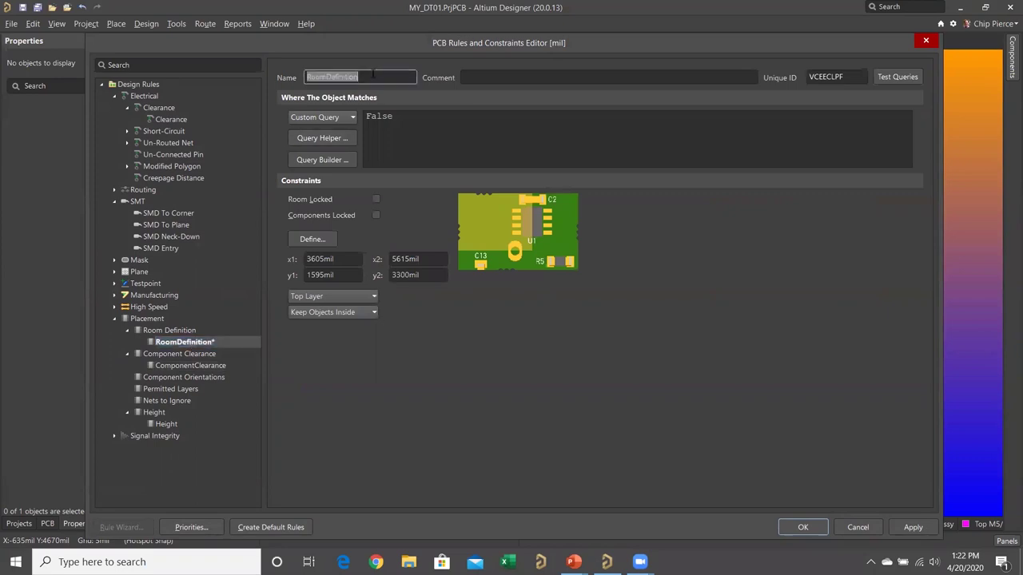
type("Chip")
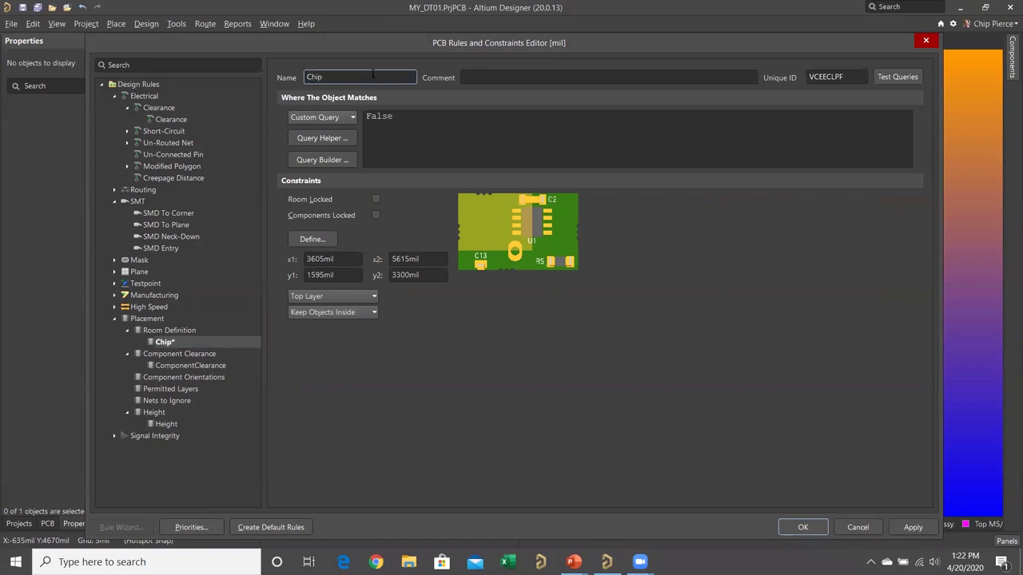
left_click(375, 312)
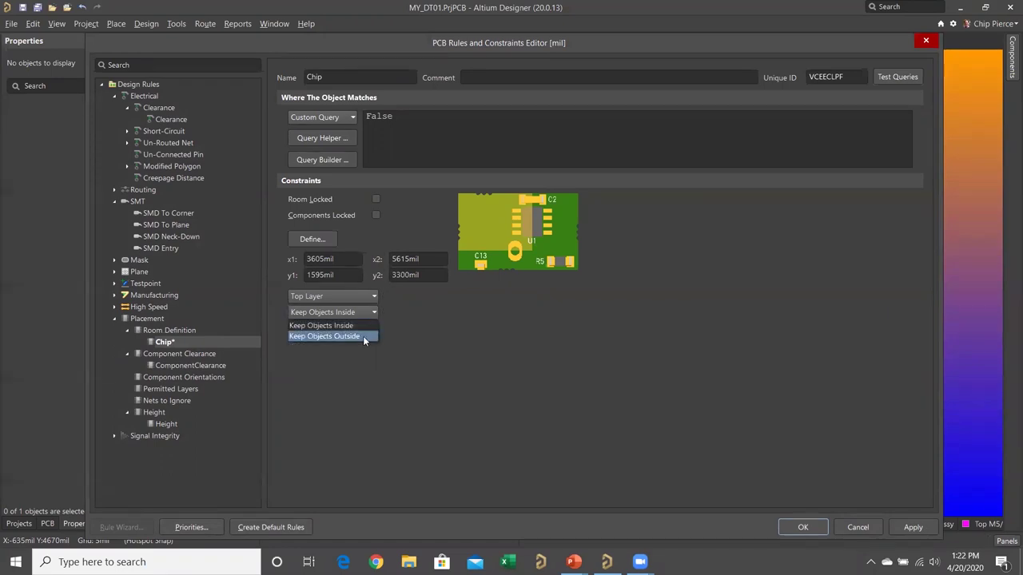
left_click(363, 336)
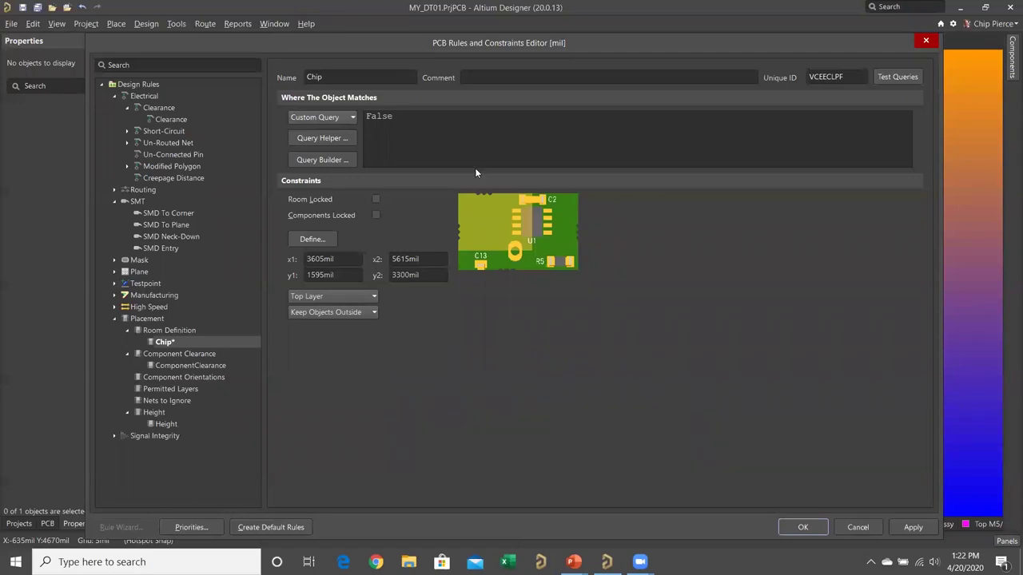
Replace the Chip room rule's custom query with the All object scope and accept the rule changes.
left_click(405, 116)
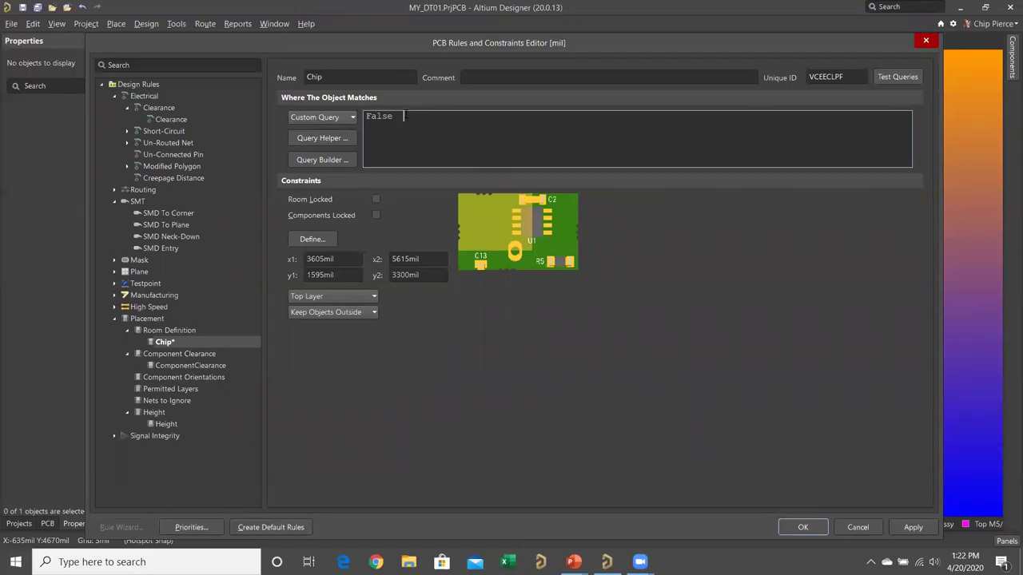
left_click_drag(405, 116, 337, 117)
key("Delete")
left_click(351, 118)
left_click(344, 130)
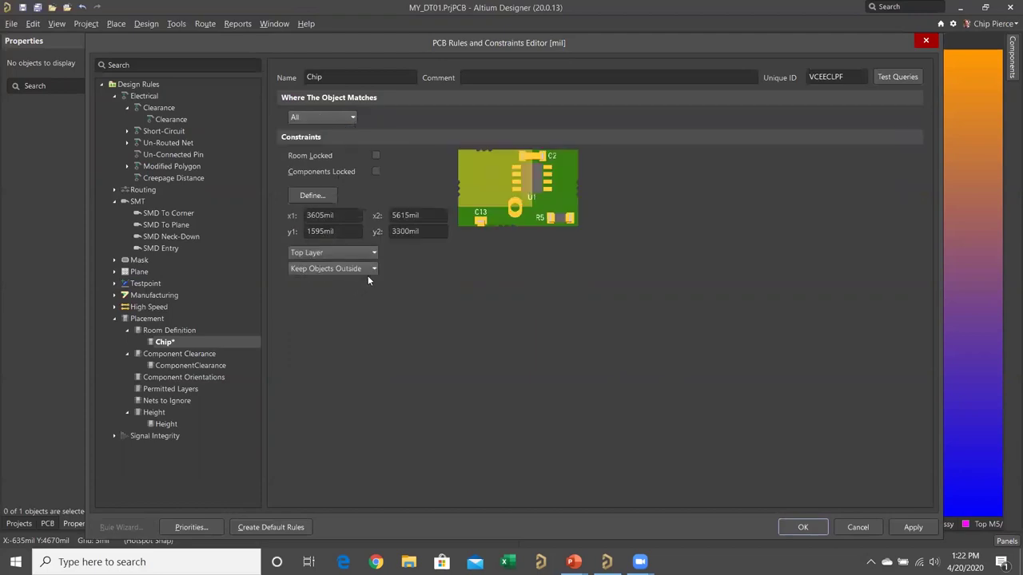
left_click(815, 528)
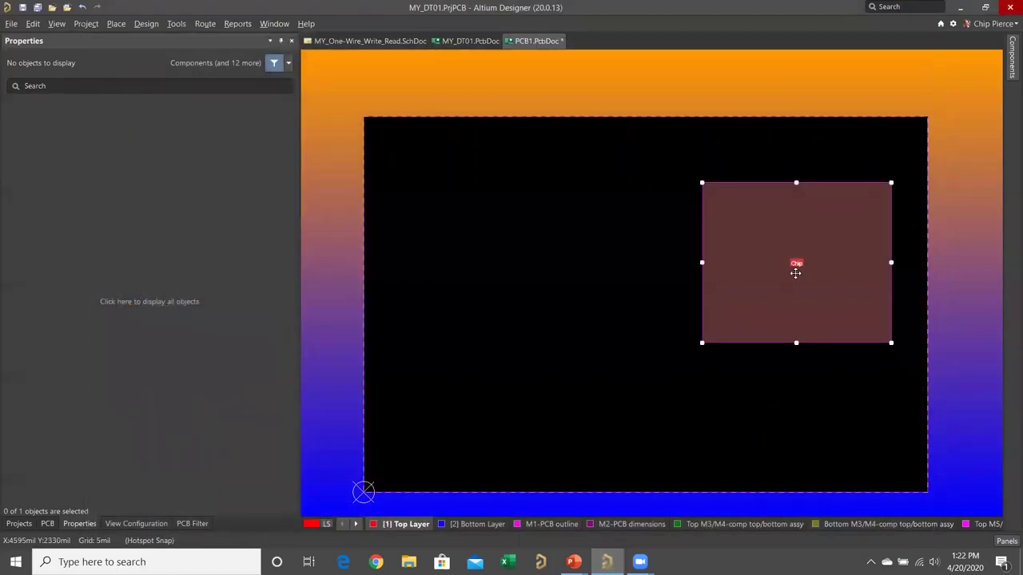
Place one 3261 chip inductor footprint from MY_DT01.PcbLib inside the Chip room near its upper edge.
scroll(794, 267, "up", 2, "ctrl")
right_click_drag(858, 229, 729, 280)
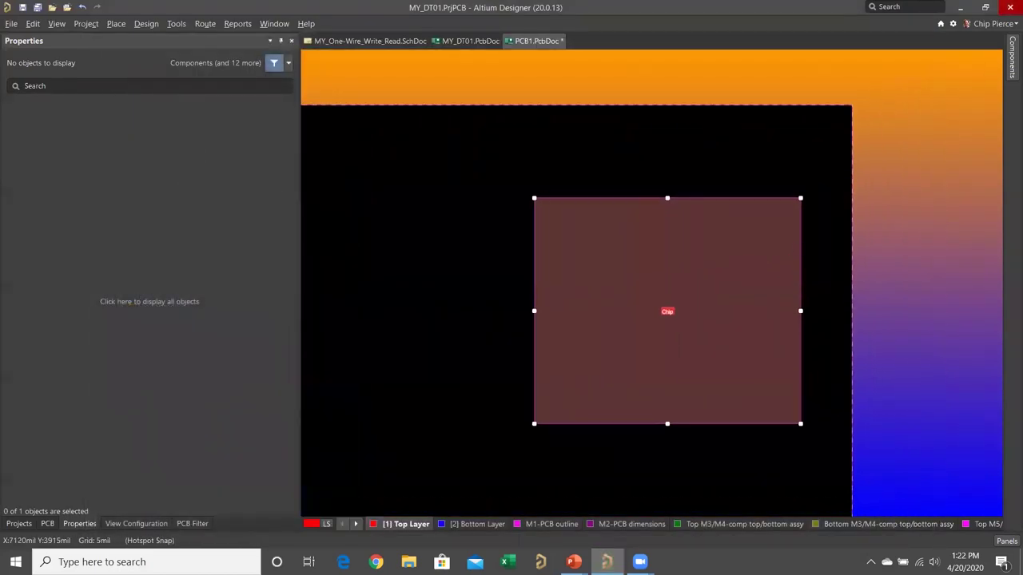
left_click(1008, 73)
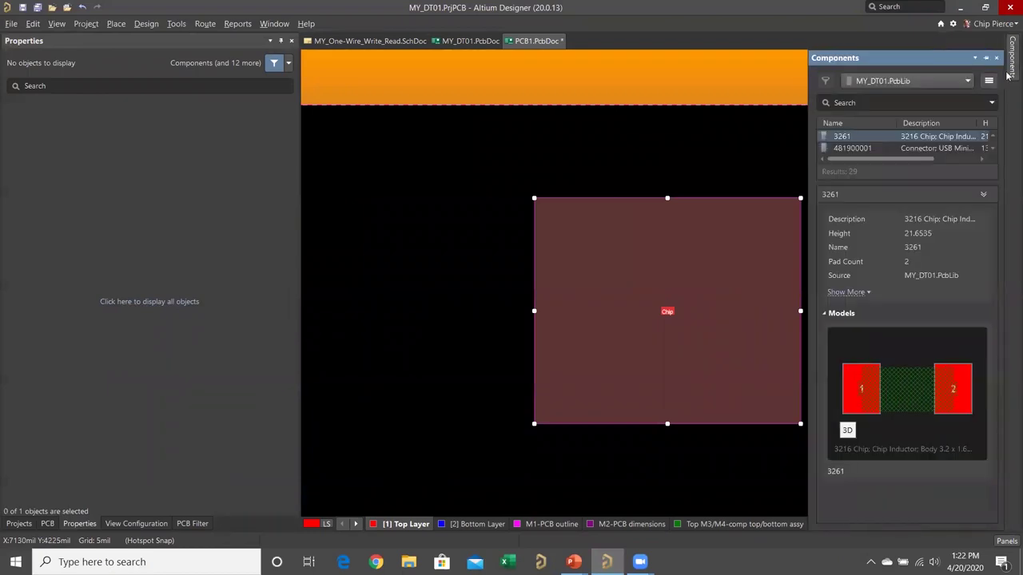
right_click(903, 143)
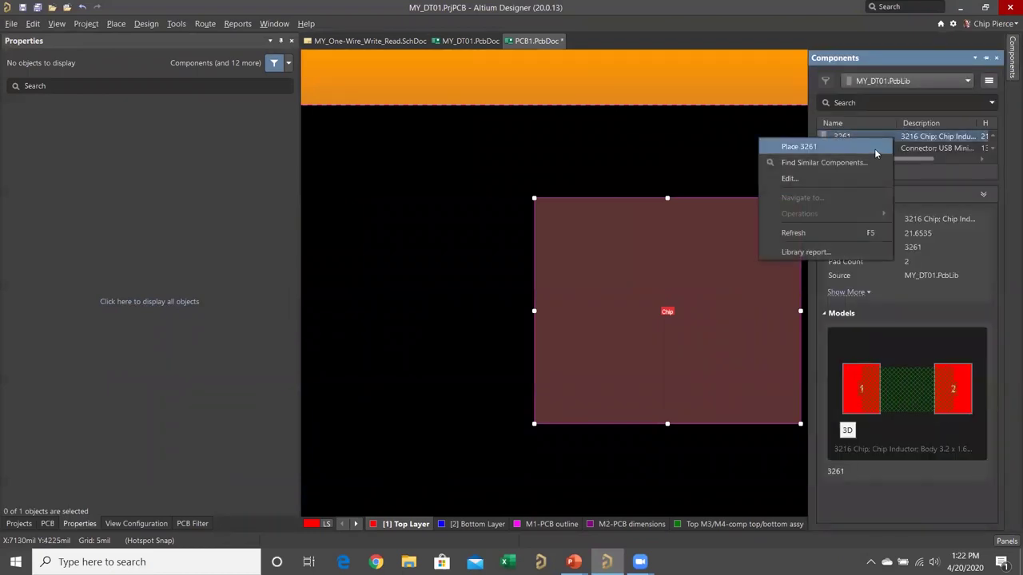
left_click(874, 148)
left_click(687, 215)
right_click(687, 215)
Move the chip inductor out of the room to about X 4785 mil, Y 3480 mil, above the room's upper edge.
scroll(684, 210, "down", 1, "ctrl")
scroll(685, 214, "up", 3, "ctrl")
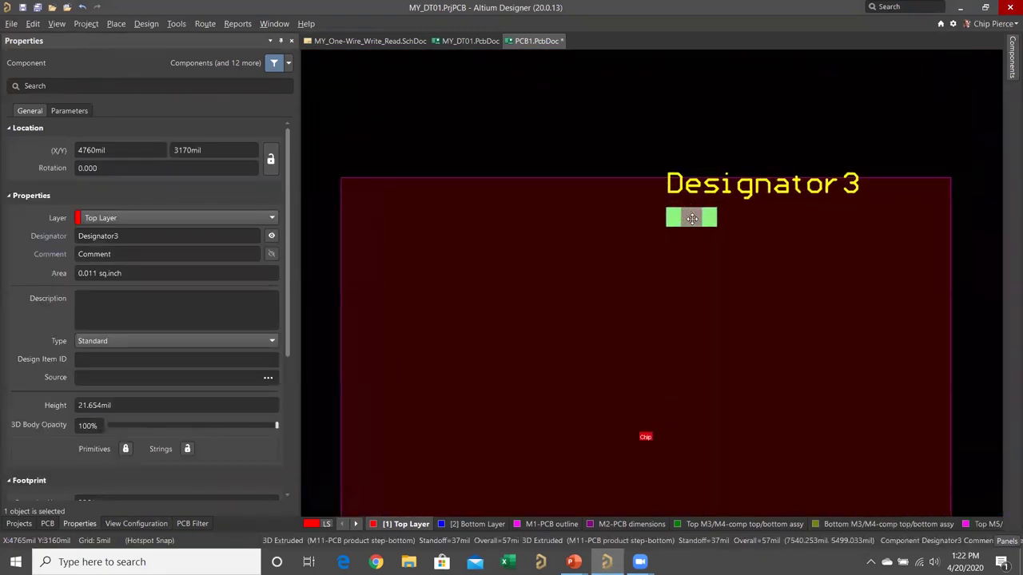
left_click_drag(693, 221, 700, 126)
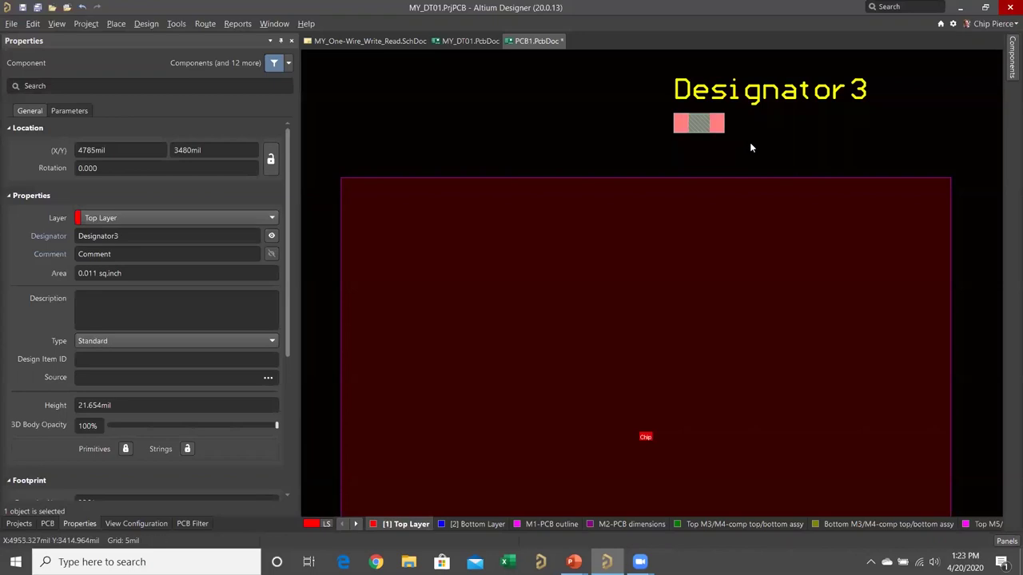
scroll(748, 144, "down", 4, "ctrl")
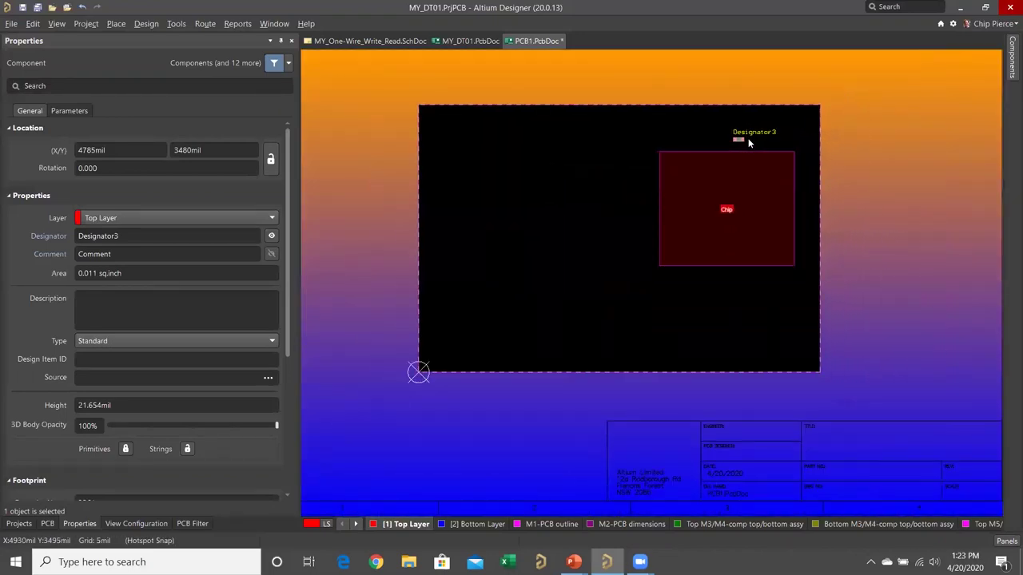
Close PCB1.PcbDoc without saving its changes and switch to the PowerPoint slide show.
right_click(542, 41)
left_click(577, 50)
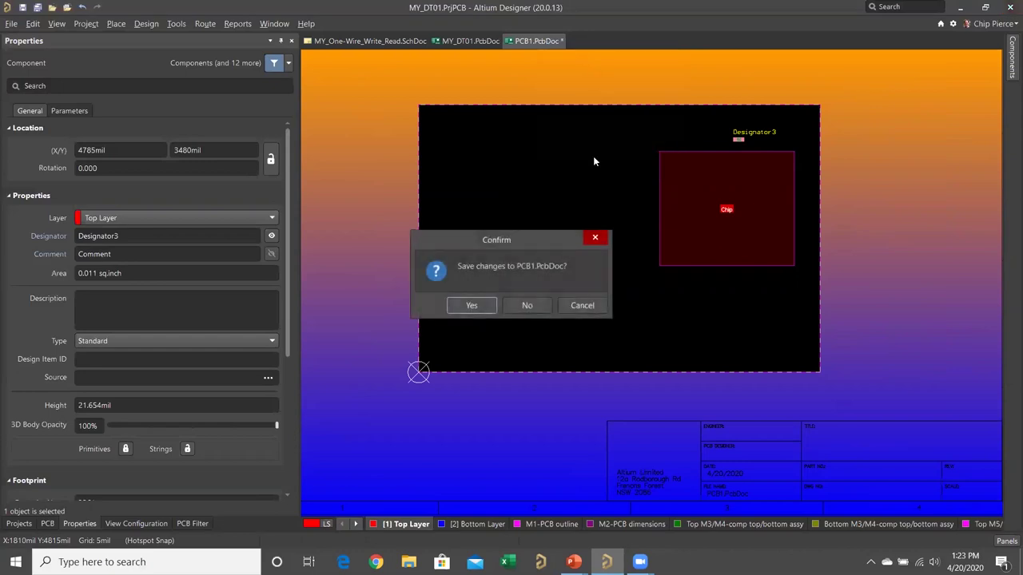
left_click(526, 304)
left_click(499, 282)
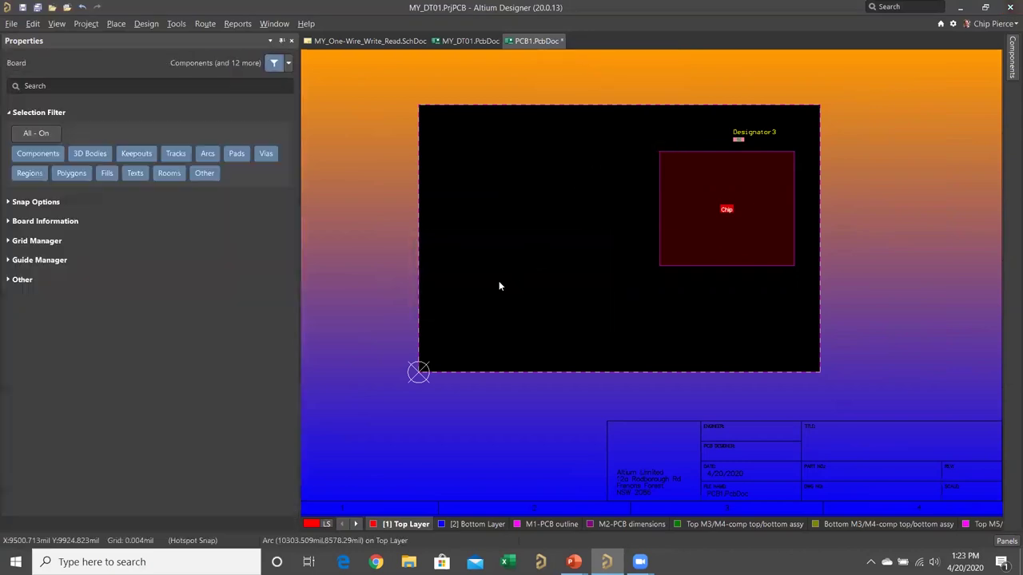
key("alt+Tab")
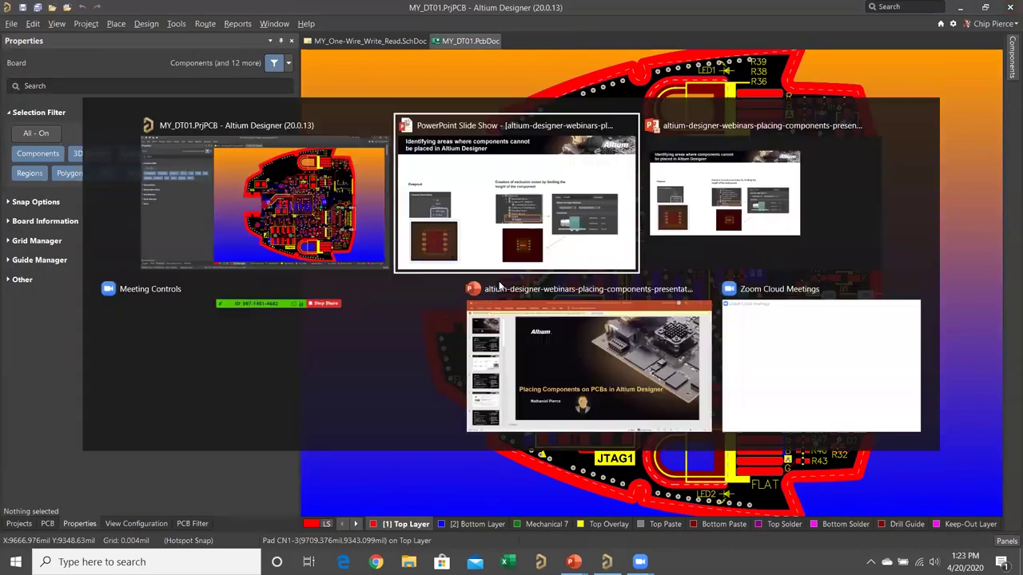
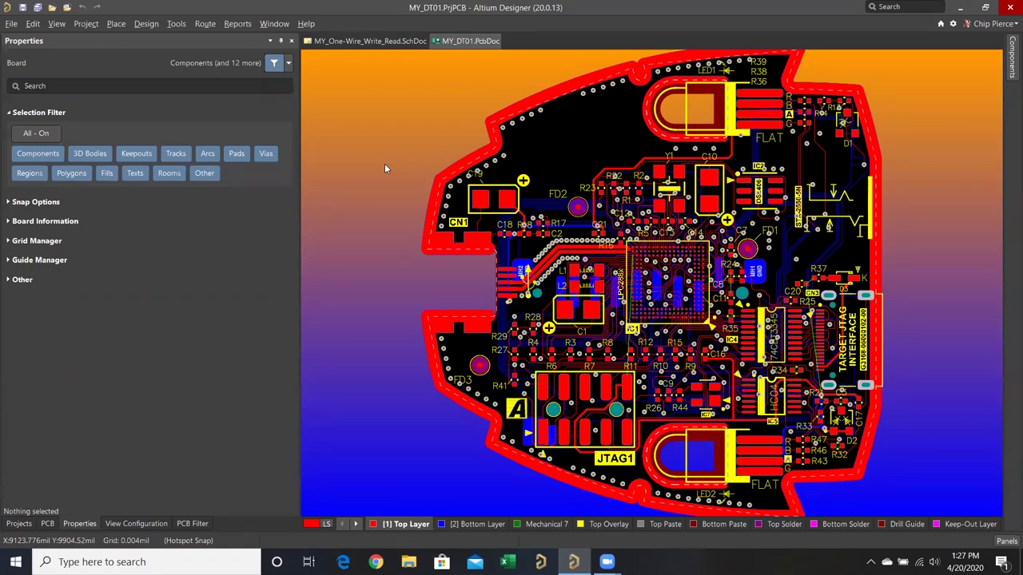
Save the MY_DT01.PrjPCB project from the project tree.
left_click(21, 525)
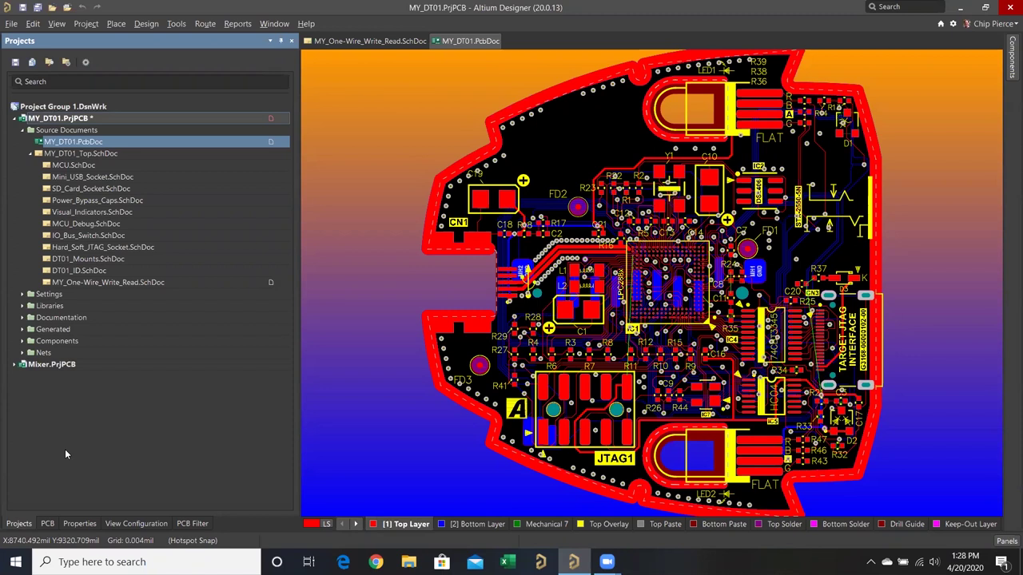
right_click(53, 120)
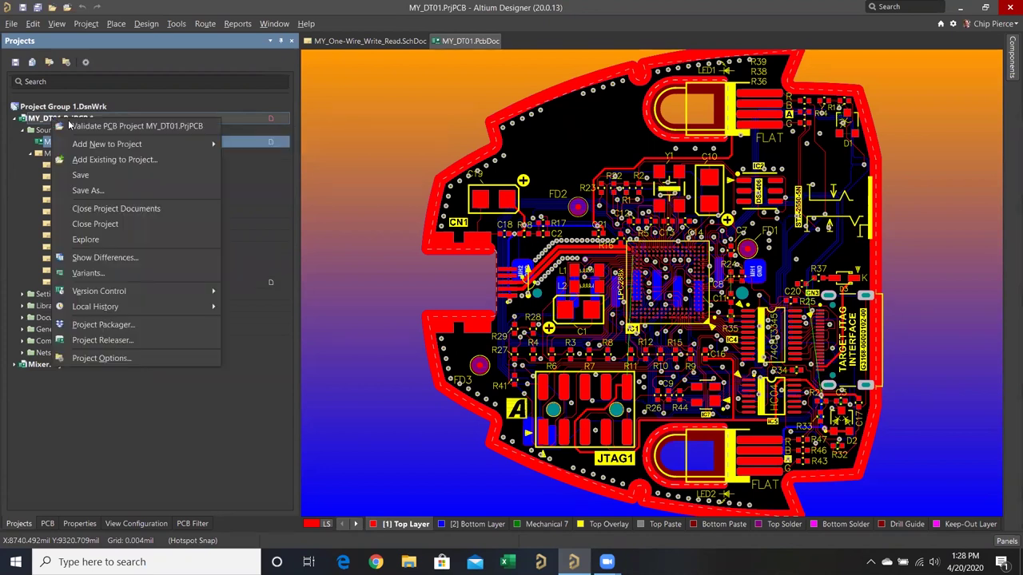
left_click(89, 182)
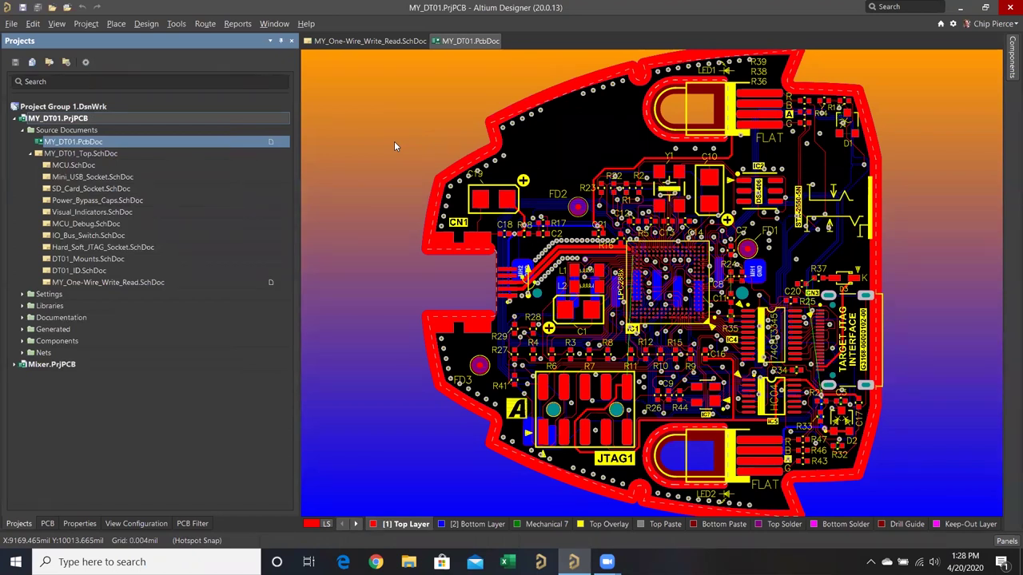
View the whole MY_One-Wire_Write_Read schematic sheet.
left_click(387, 40)
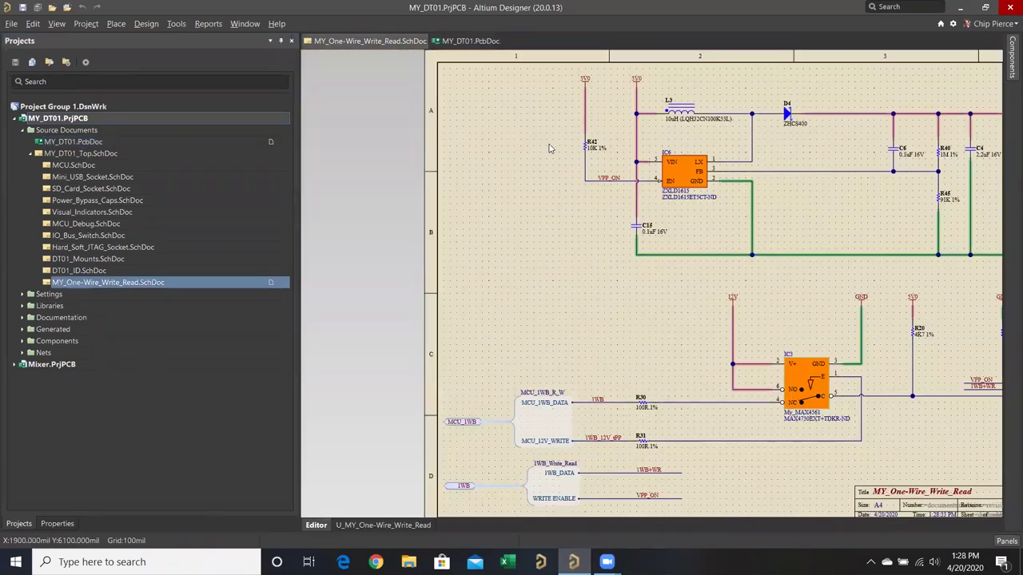
key("ctrl+Page_Down")
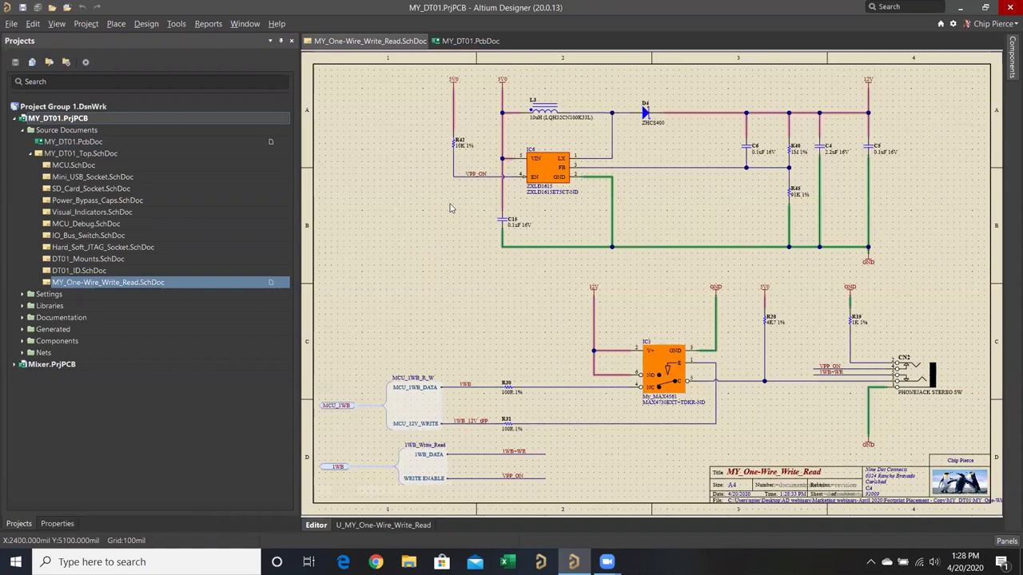
left_click(237, 44)
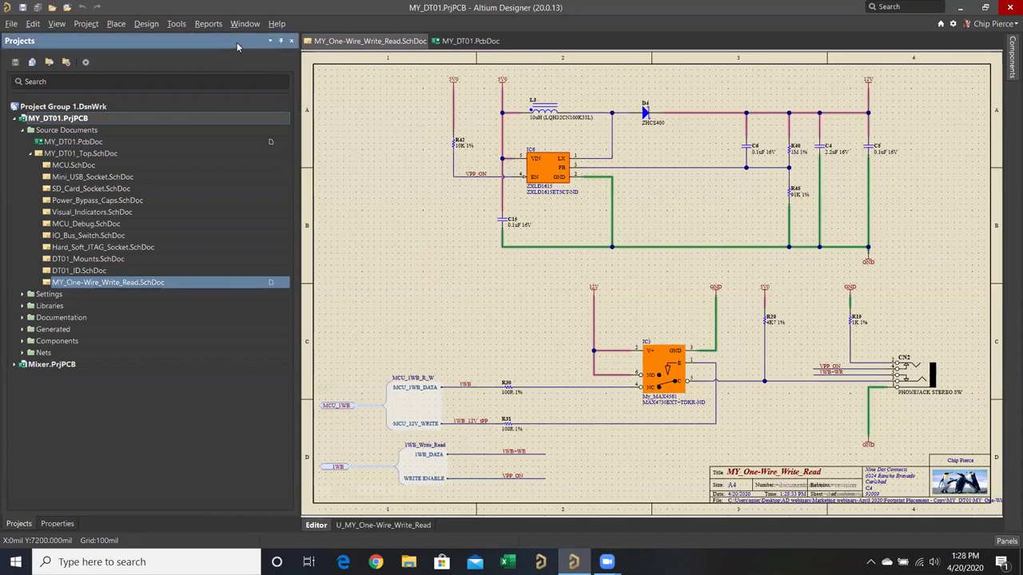
Open the MY_DT01_Top.SchDoc sheet to look at the design hierarchy, and close it again.
double_click(88, 155)
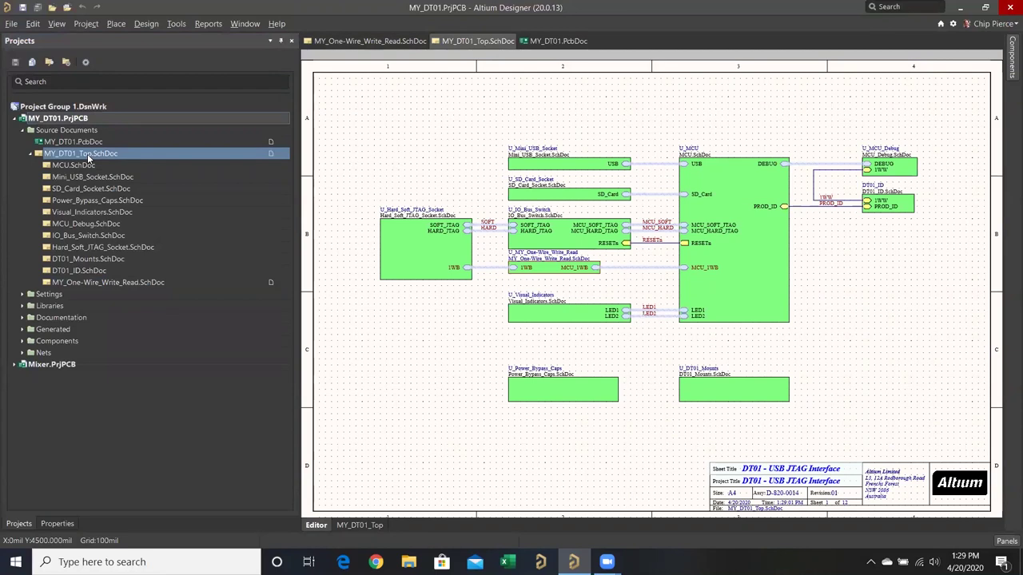
right_click(481, 42)
left_click(489, 48)
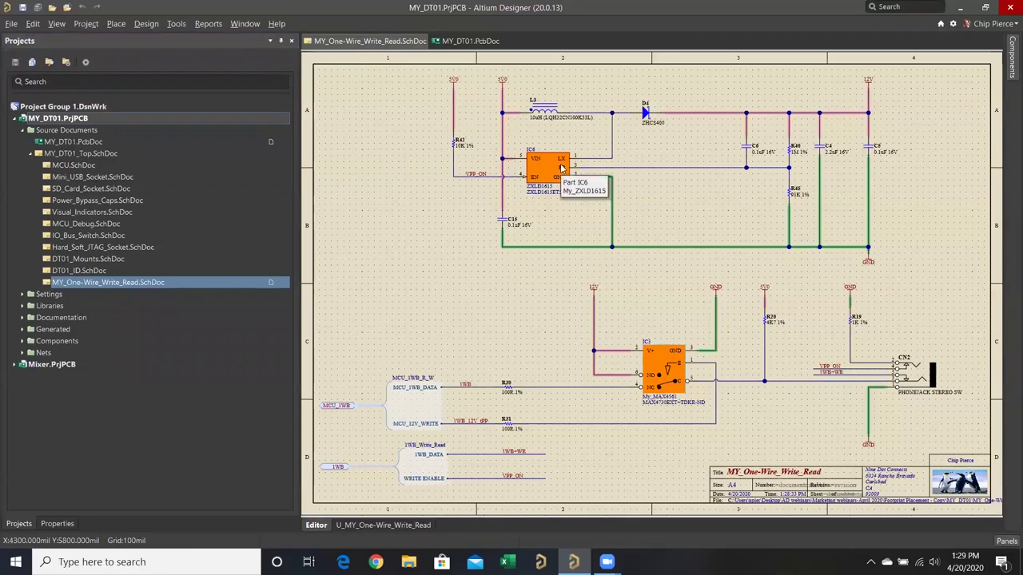
Start importing changes from MY_DT01.PrjPCB into MY_DT01.PcbDoc to generate the engineering change order.
left_click(146, 24)
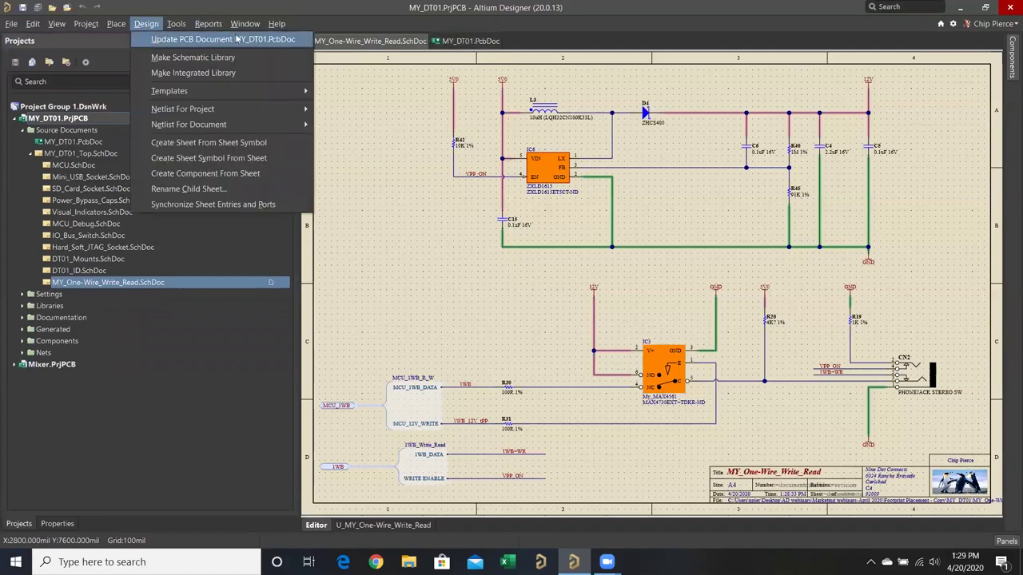
left_click(471, 41)
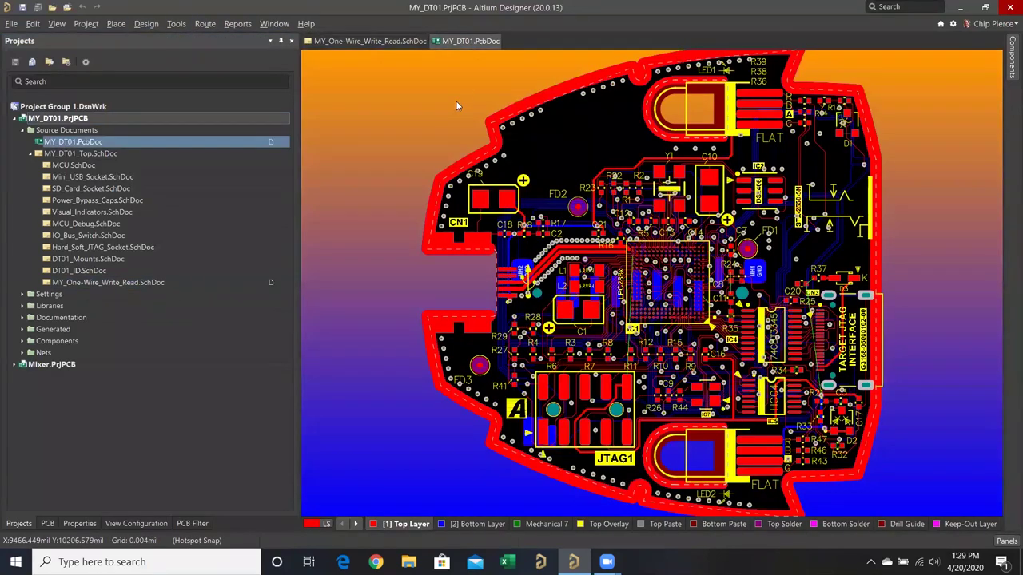
left_click(147, 24)
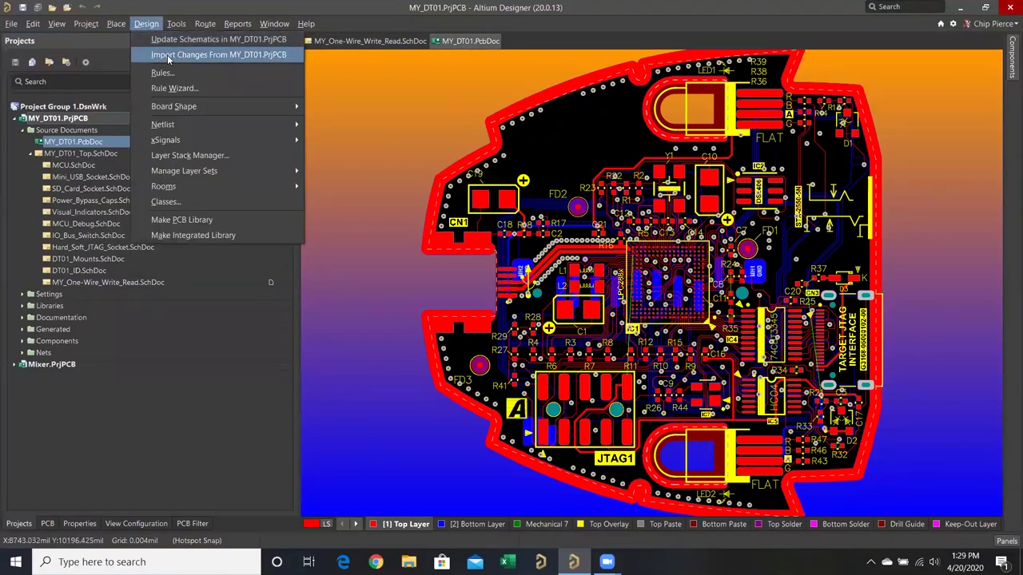
left_click(168, 56)
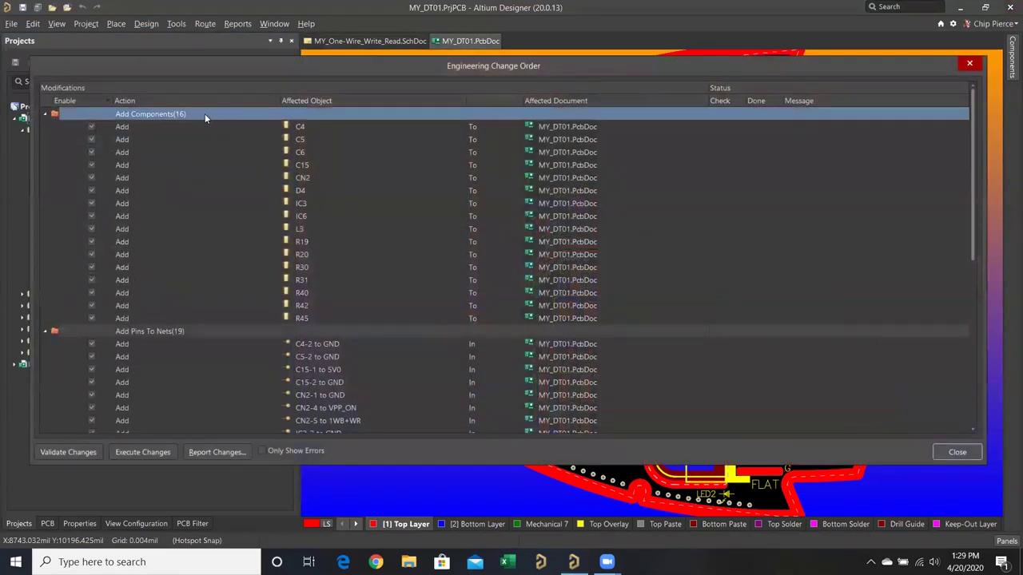
Review the engineering change order, collapsing the Add Components and Add Pins To Nets groups to examine the Add Nets group.
left_click(46, 114)
left_click(56, 127)
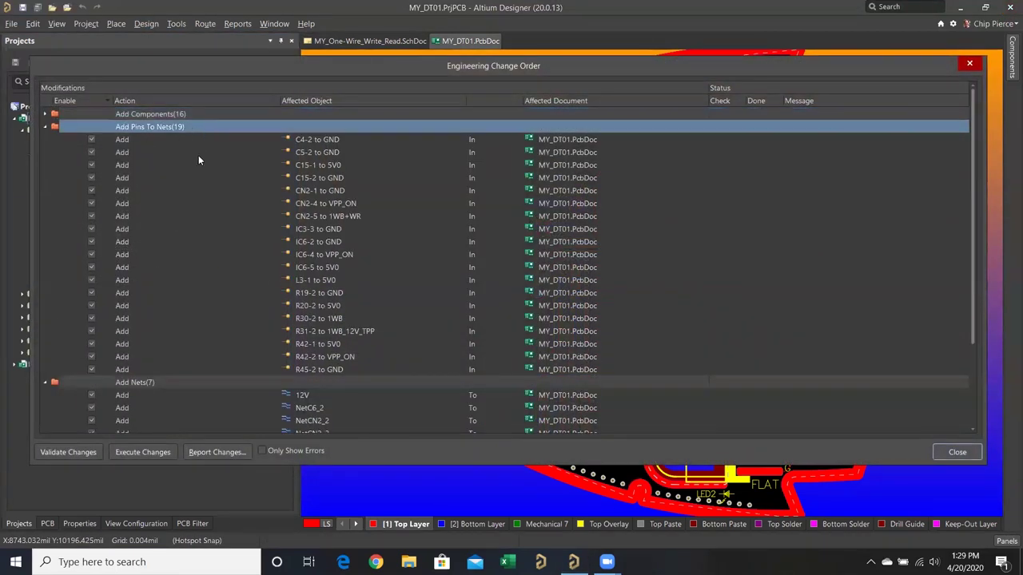
left_click(46, 127)
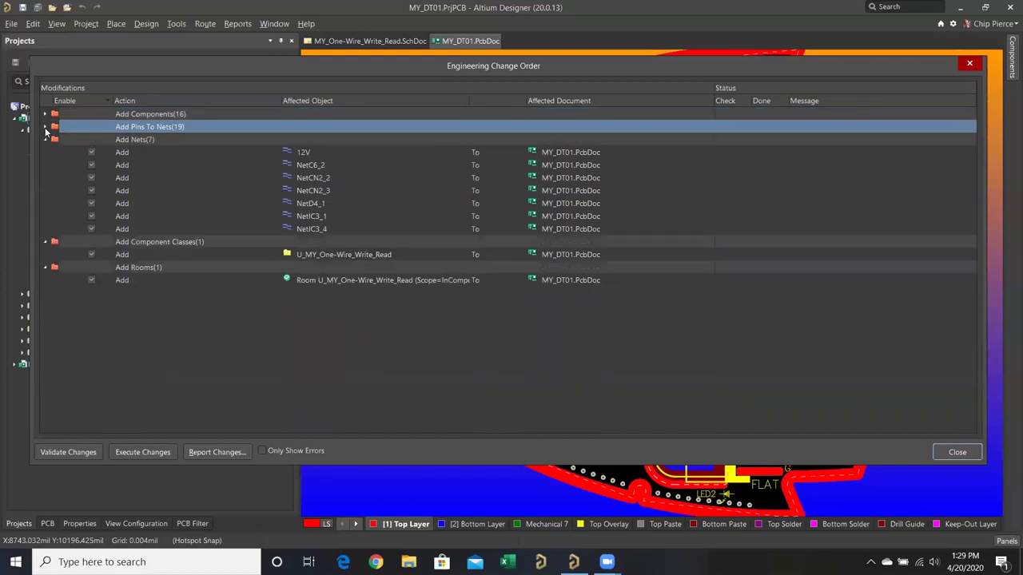
left_click(183, 141)
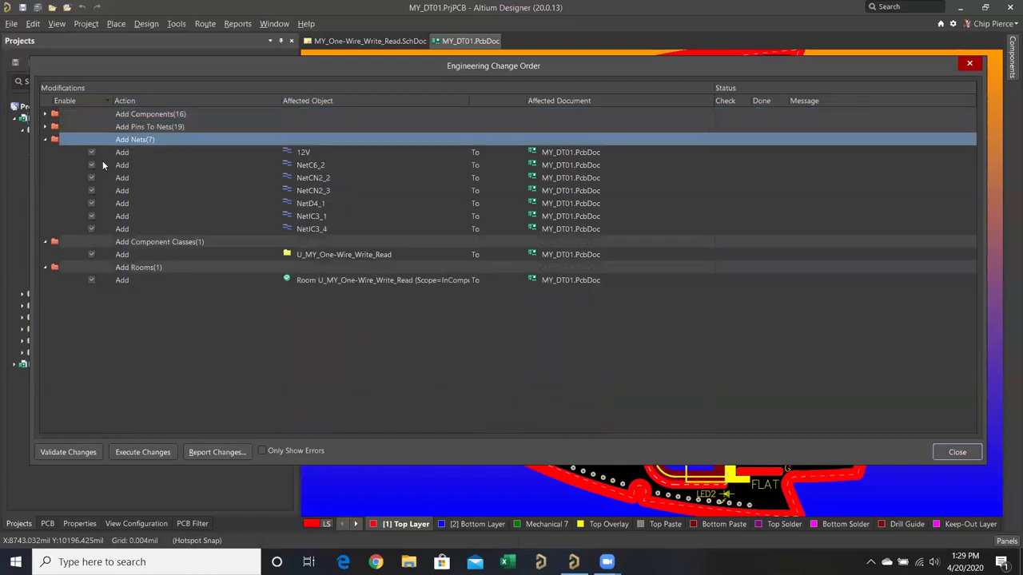
Check the component class and room additions in the engineering change order, execute its changes on MY_DT01.PcbDoc, and close it.
left_click(45, 141)
left_click(221, 152)
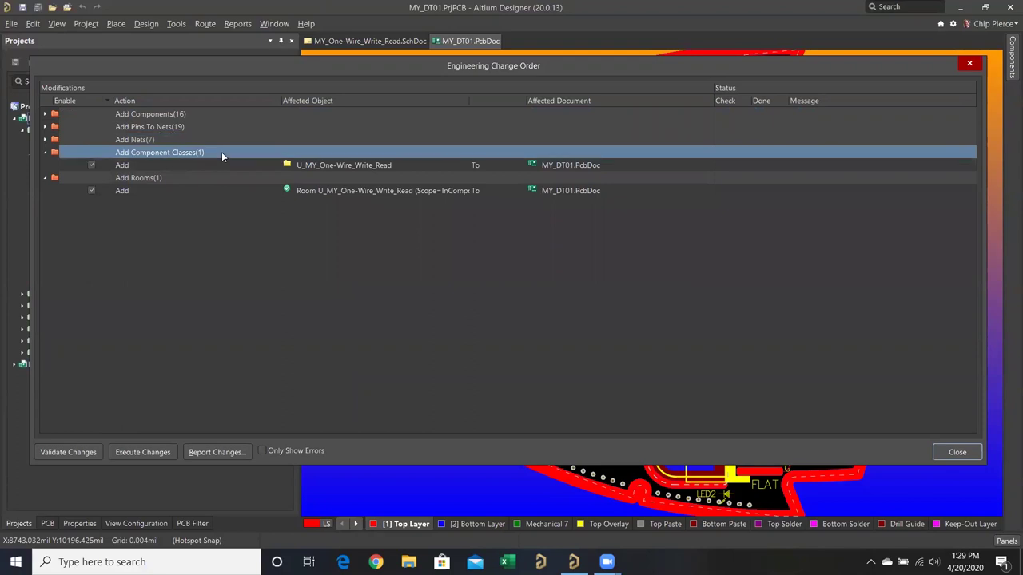
left_click(196, 178)
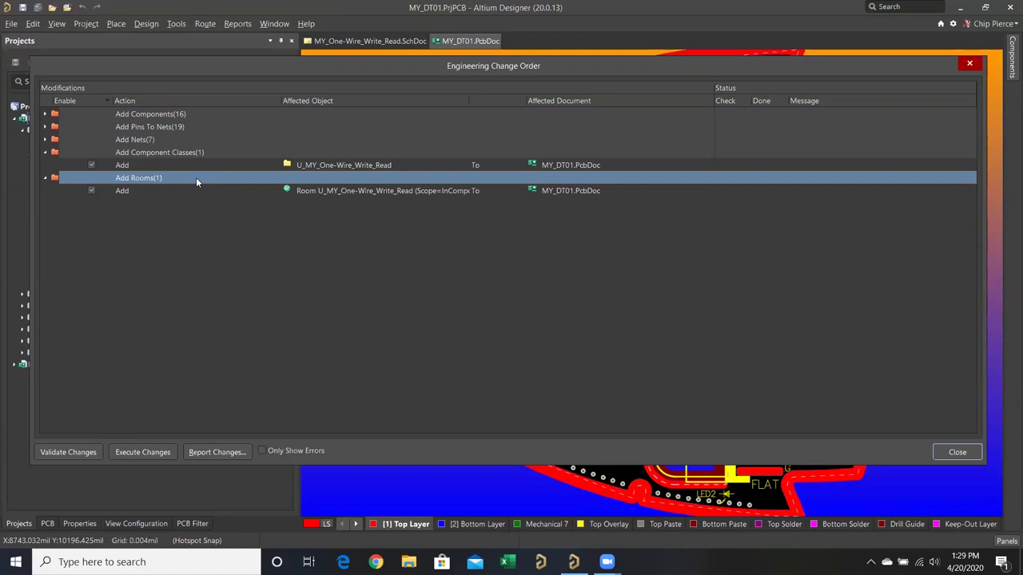
left_click(162, 453)
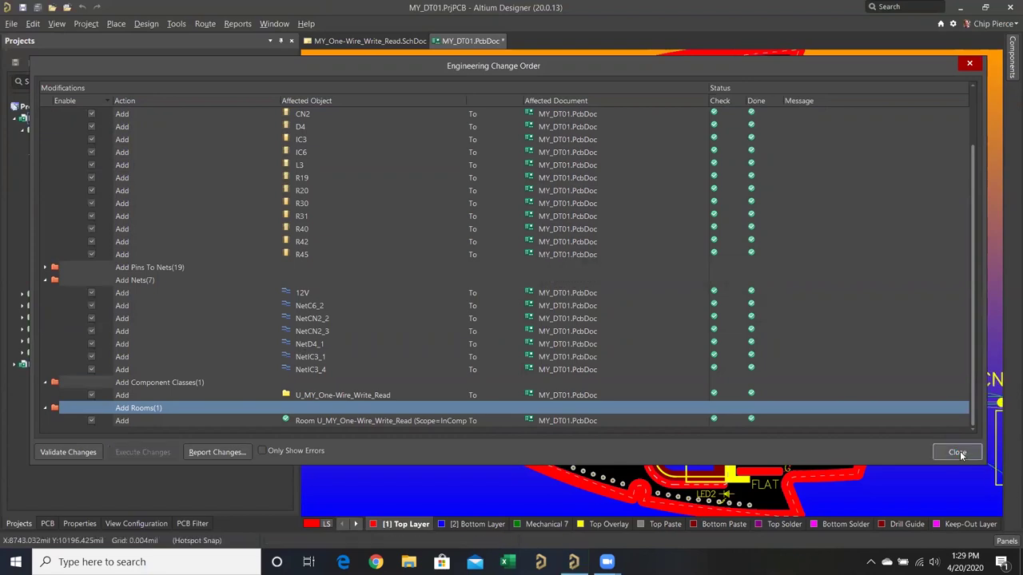
left_click(957, 453)
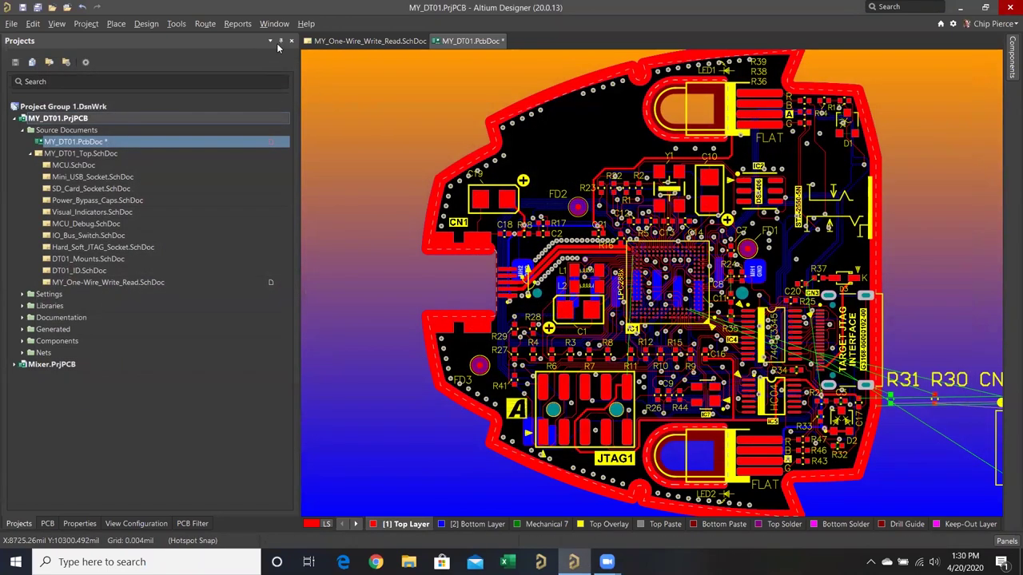
Auto-hide the Projects panel and examine the imported components beside the board, checking briefly in 3D.
left_click(280, 41)
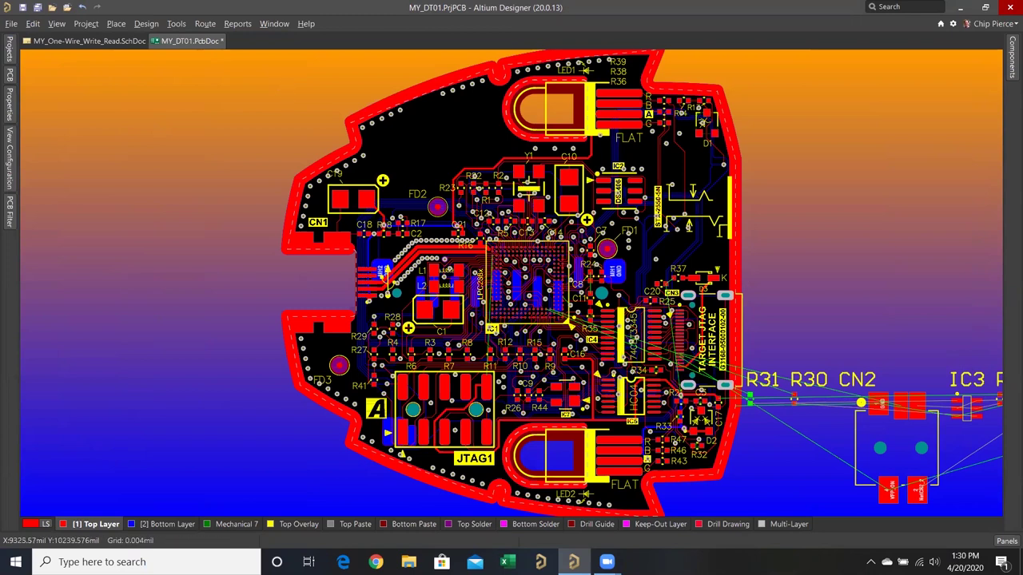
scroll(285, 91, "down", 5, "ctrl")
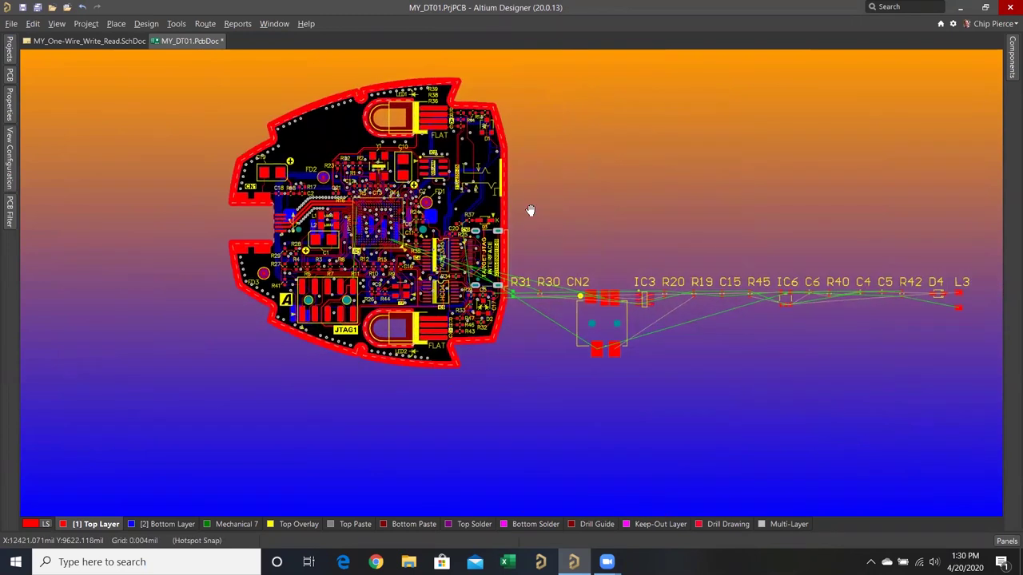
right_click_drag(530, 211, 423, 230)
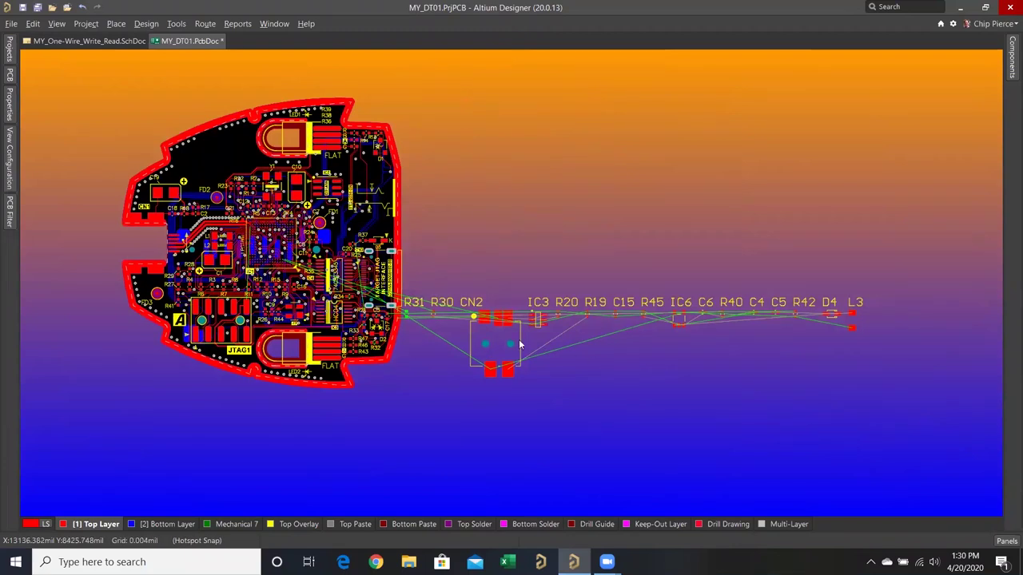
scroll(414, 320, "up", 2, "ctrl")
scroll(416, 318, "up", 6, "ctrl")
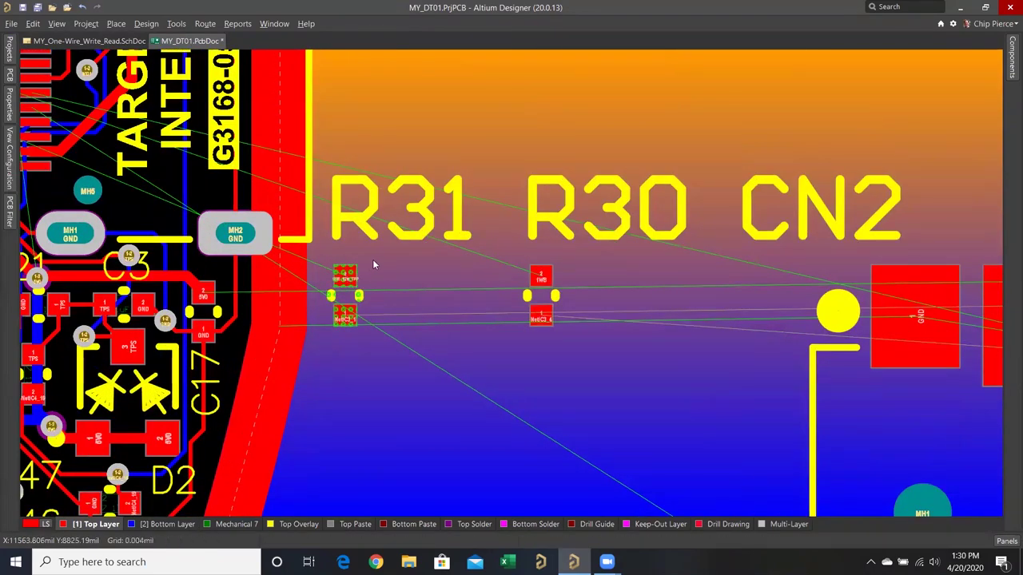
scroll(368, 266, "down", 5, "ctrl")
scroll(375, 258, "down", 3, "ctrl")
right_click_drag(403, 156, 633, 256)
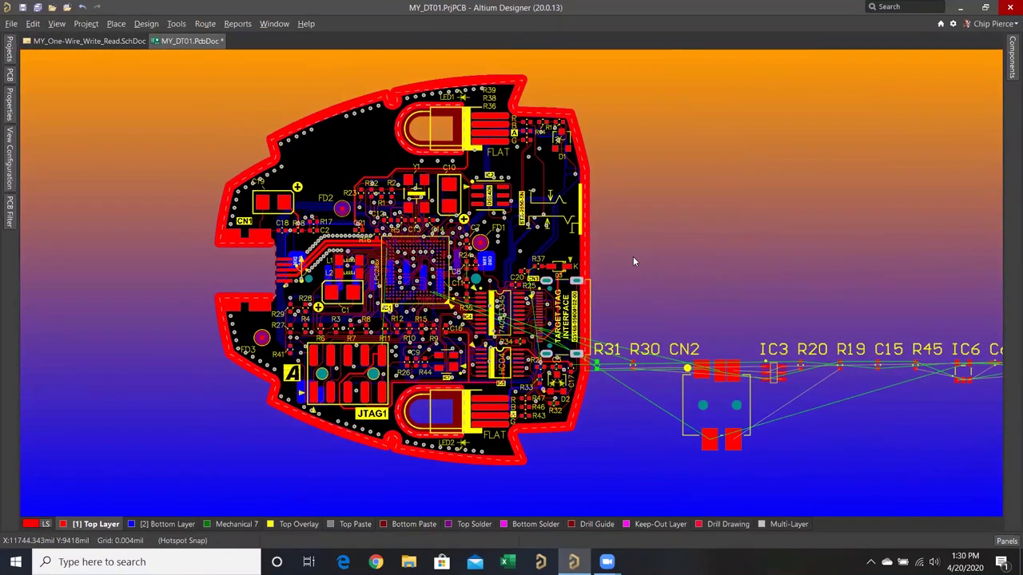
key("3")
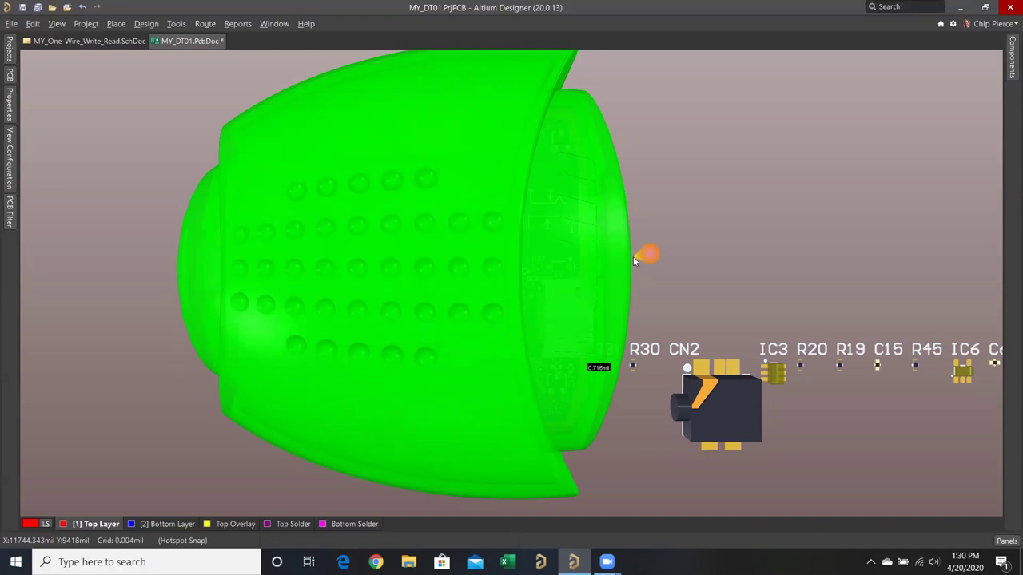
key("2")
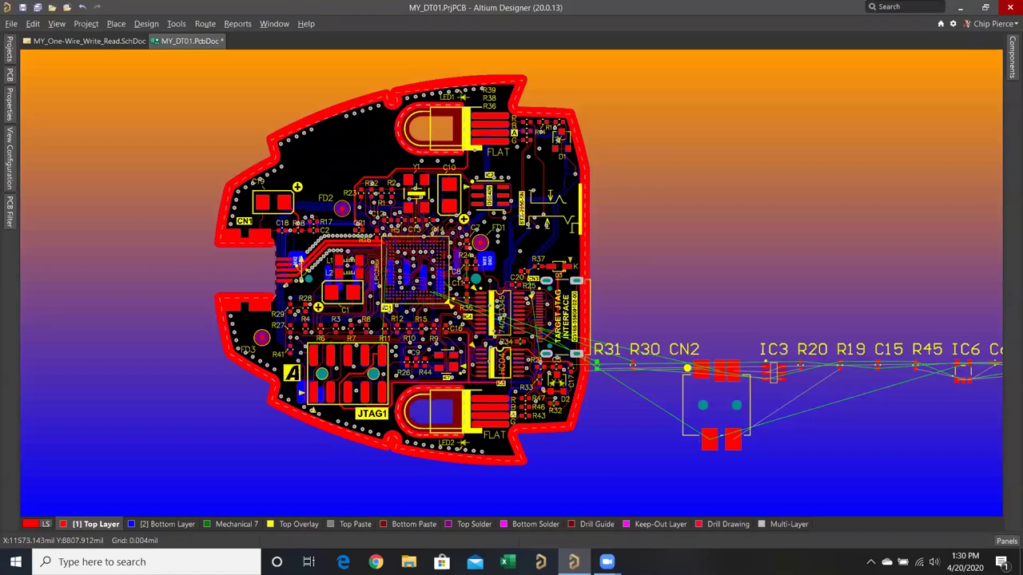
Move resistor R31 away from the board edge to a free spot between R30 and CN2.
scroll(603, 360, "up", 3, "ctrl")
scroll(570, 394, "up", 1, "ctrl")
left_click_drag(571, 394, 809, 462)
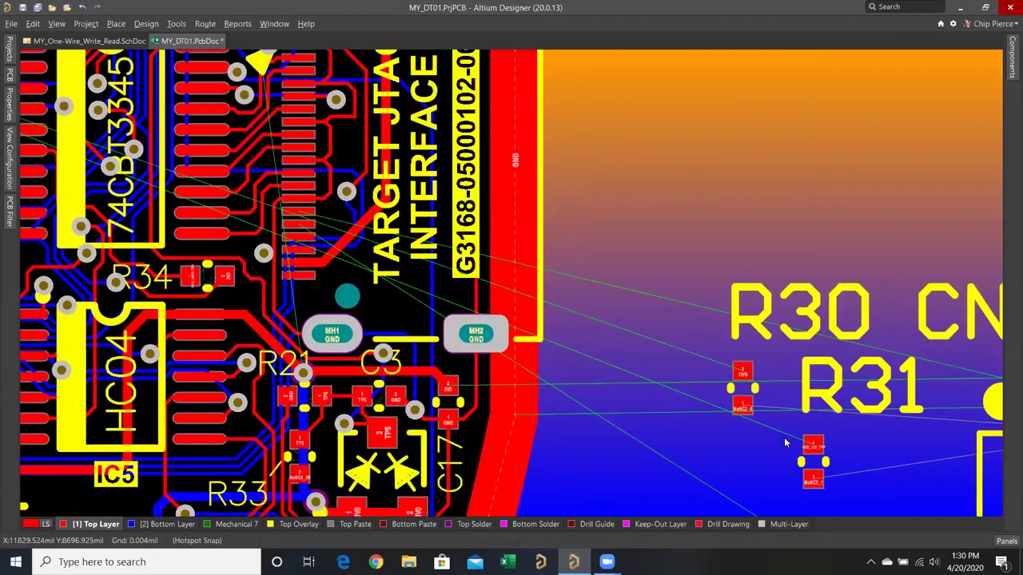
scroll(764, 438, "down", 1, "ctrl")
scroll(765, 438, "down", 3, "ctrl")
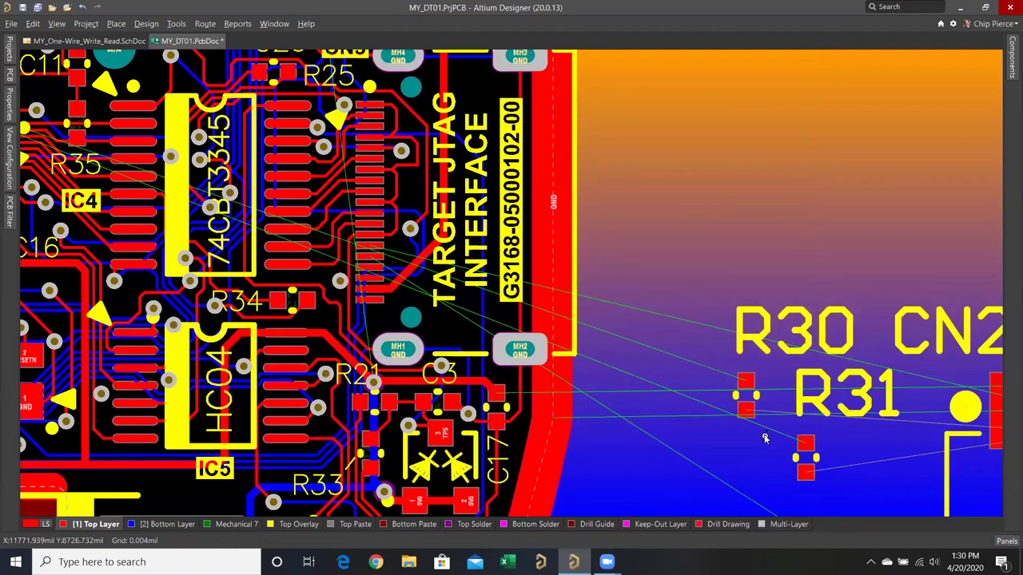
Examine the 3D bodies of CN2, IC3 and the neighbouring imported parts, and return to the 2D board layout.
key("3")
left_click_drag(735, 411, 813, 387)
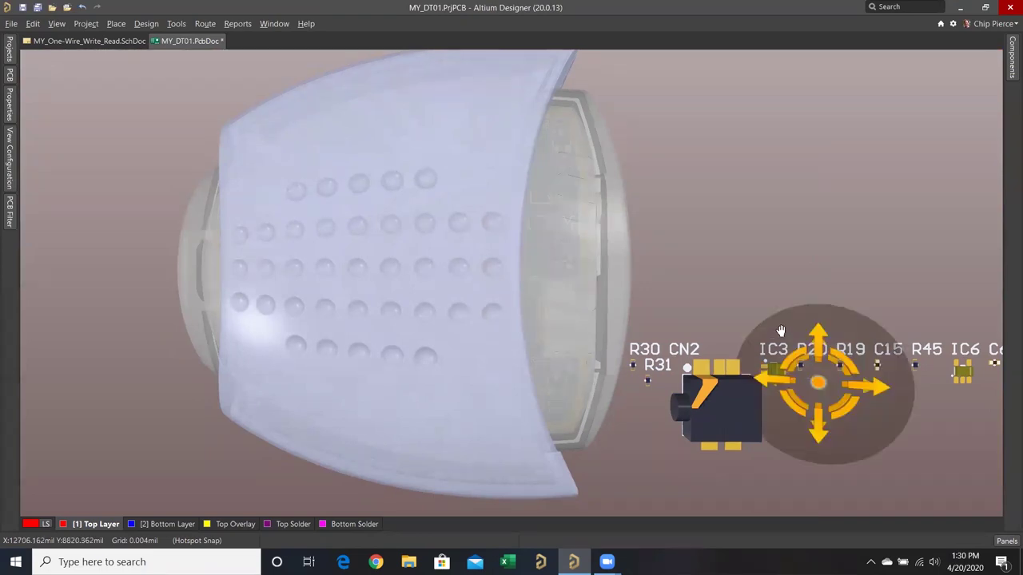
right_click_drag(813, 387, 823, 368, "shift")
scroll(833, 355, "up", 4, "ctrl")
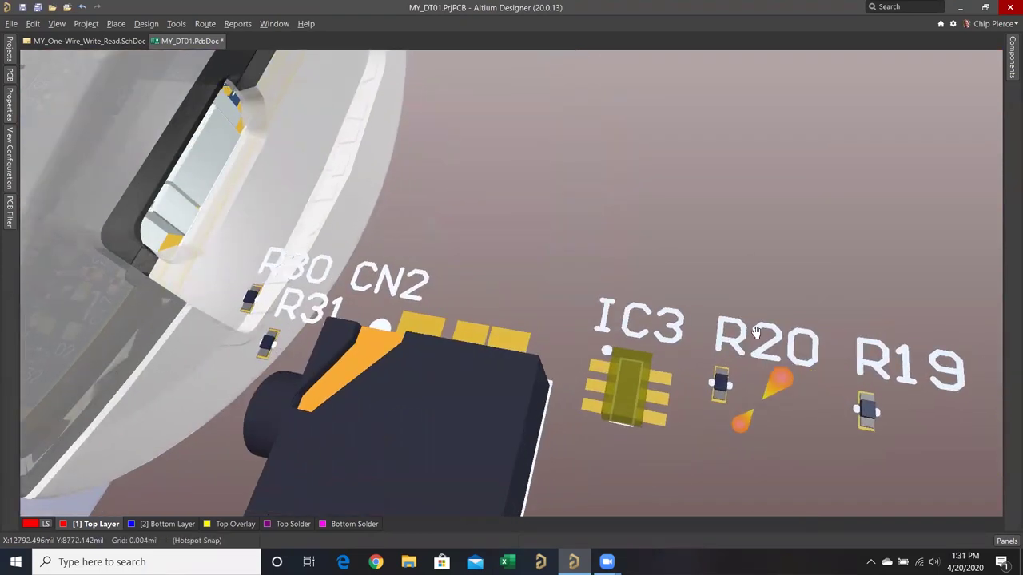
scroll(704, 312, "down", 3)
key("shift")
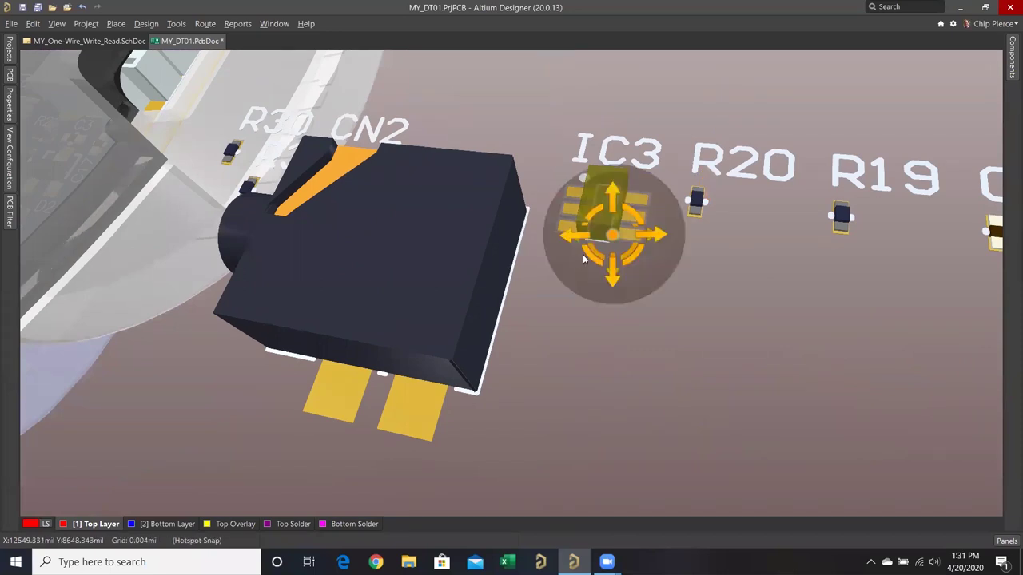
right_click_drag(580, 241, 627, 279, "shift")
scroll(626, 276, "down", 2, "ctrl")
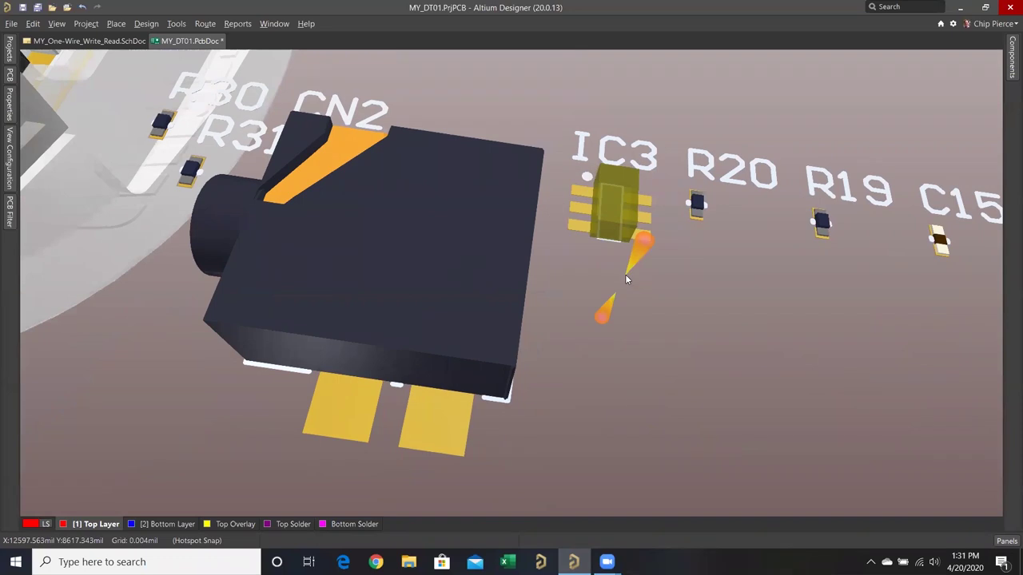
scroll(626, 275, "down", 4, "ctrl")
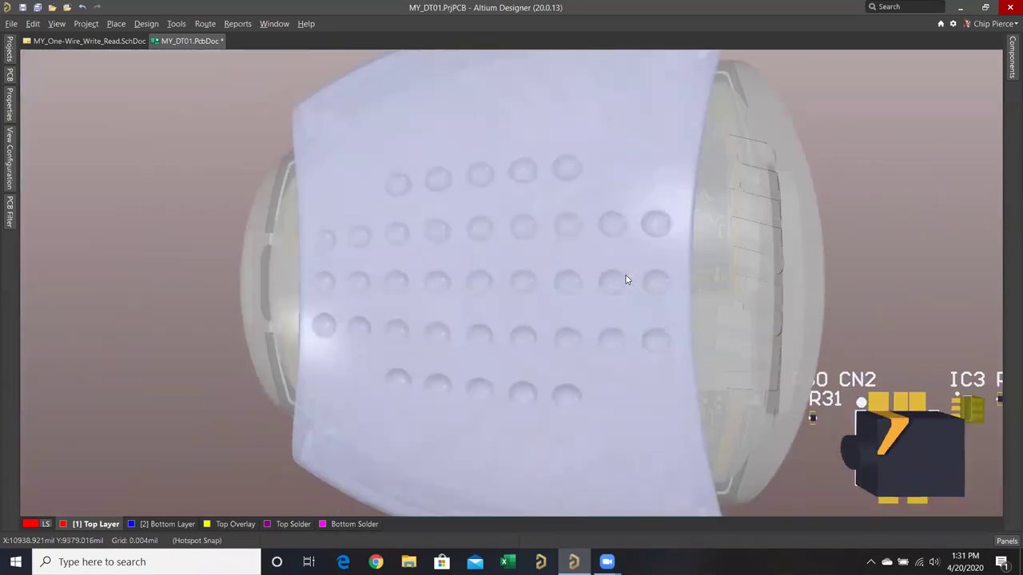
scroll(632, 279, "down", 3, "ctrl")
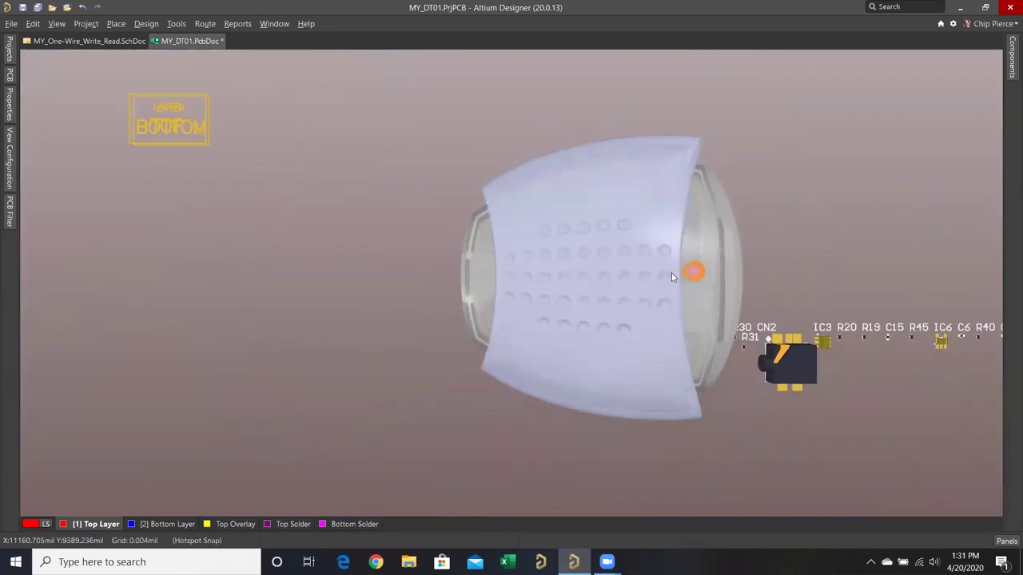
key("2")
scroll(767, 286, "up", 6, "ctrl")
right_click_drag(767, 286, 622, 264)
scroll(622, 265, "down", 6, "ctrl")
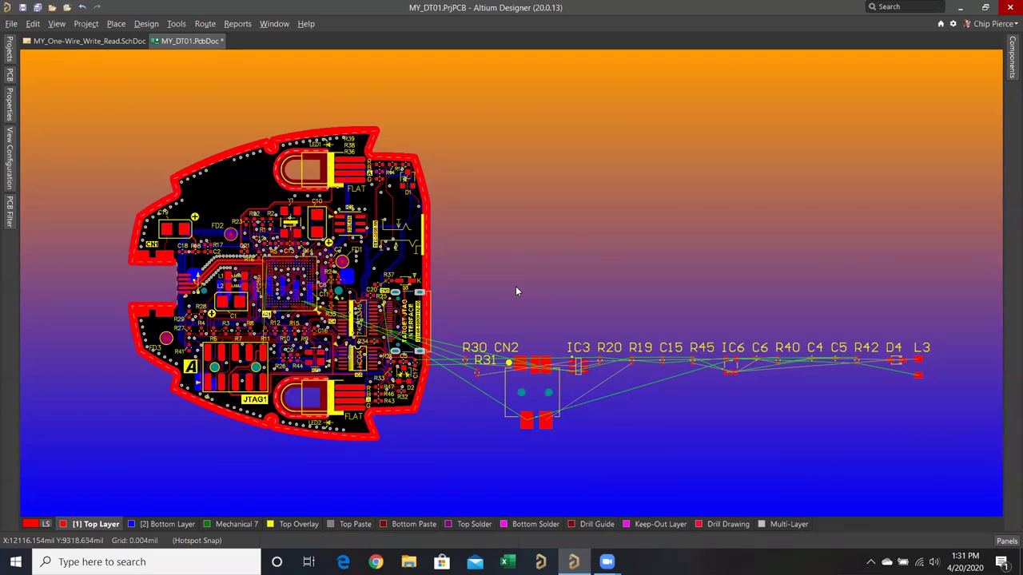
Set the location of phone jack CN2 to X 11462 mil and Y 9697 mil in its properties.
left_click(525, 381)
left_click_drag(524, 380, 524, 380)
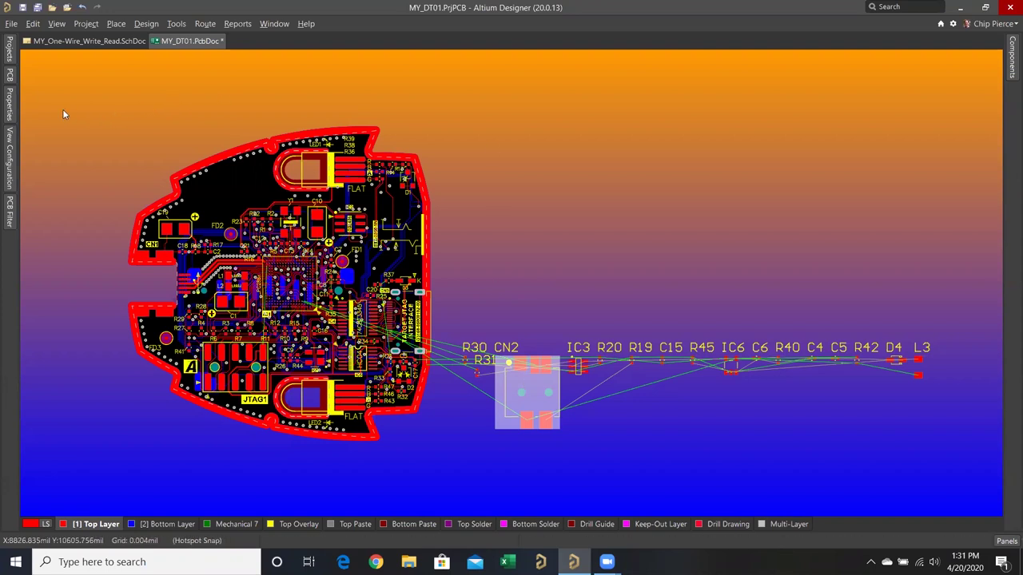
left_click(9, 104)
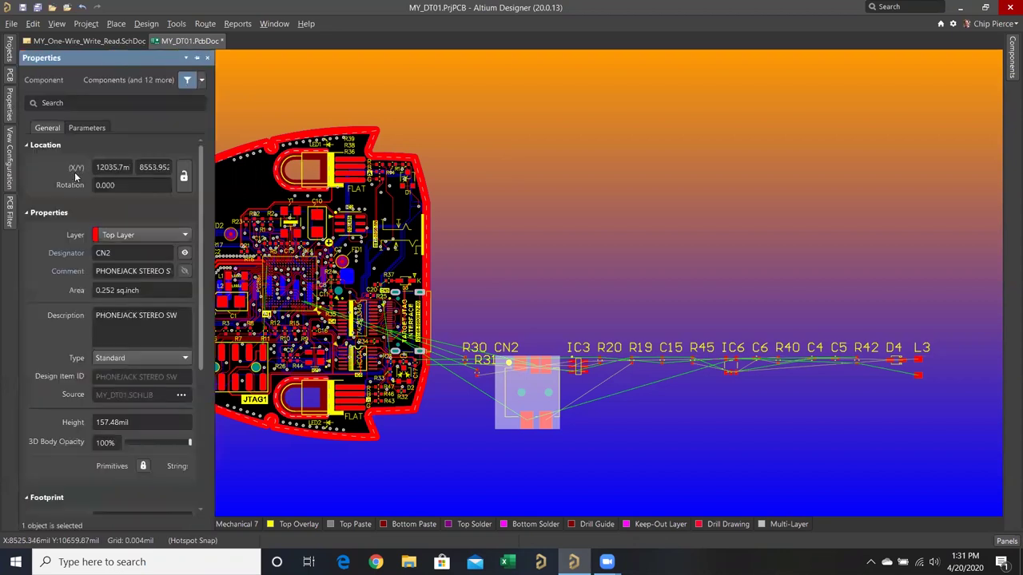
left_click_drag(211, 130, 310, 126)
left_click(144, 167)
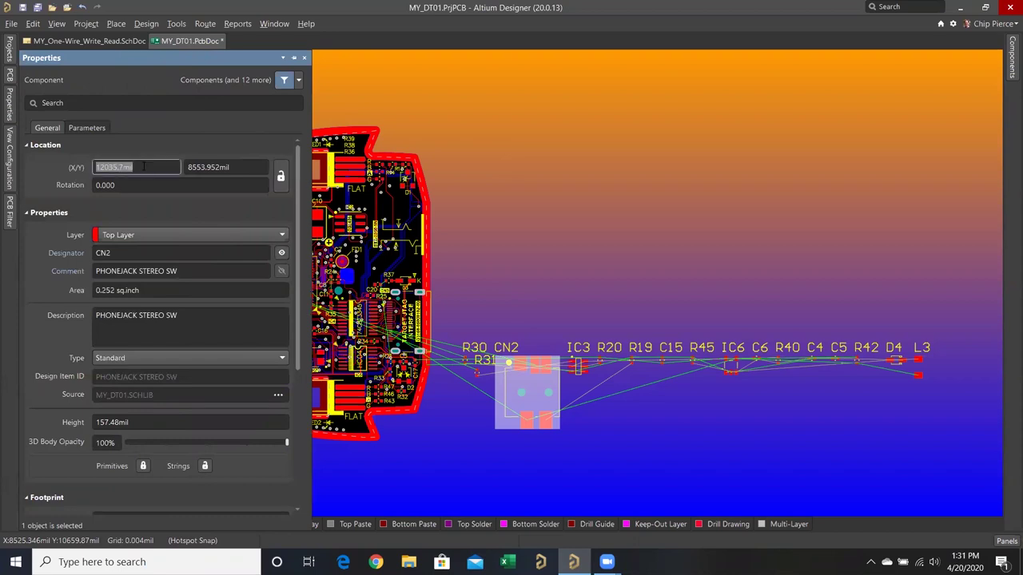
type("11462")
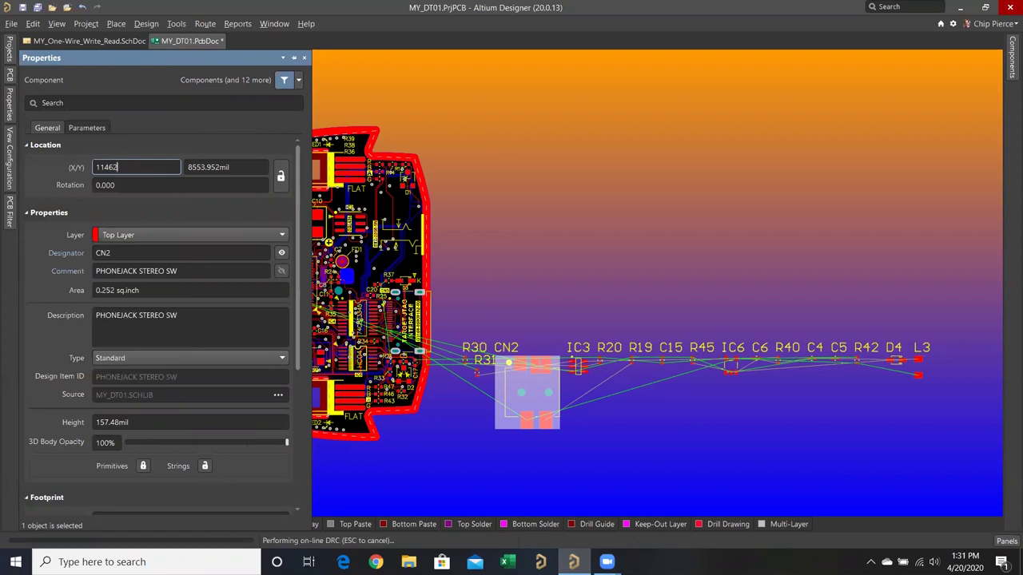
key("Tab")
type("9697")
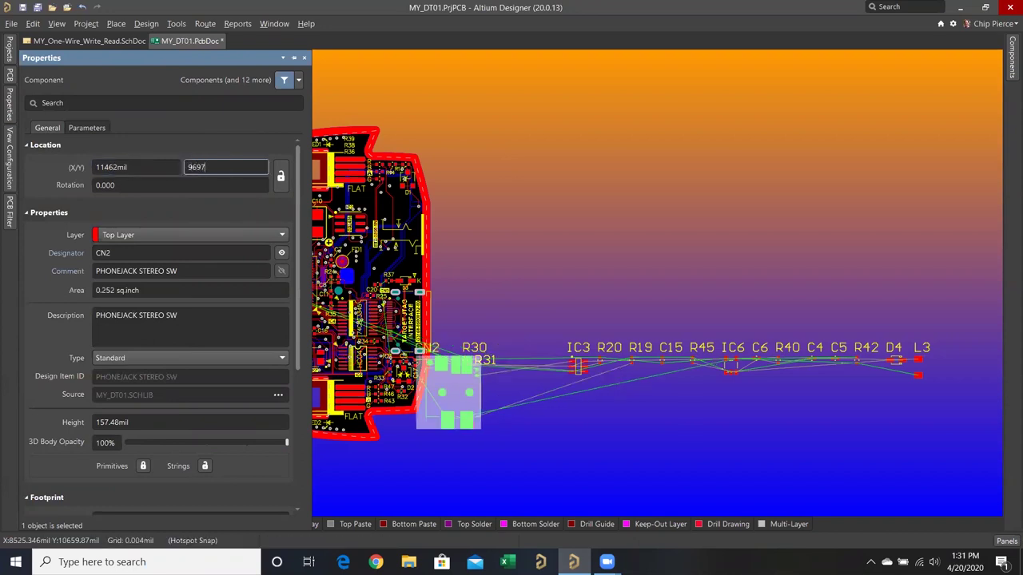
key("Tab")
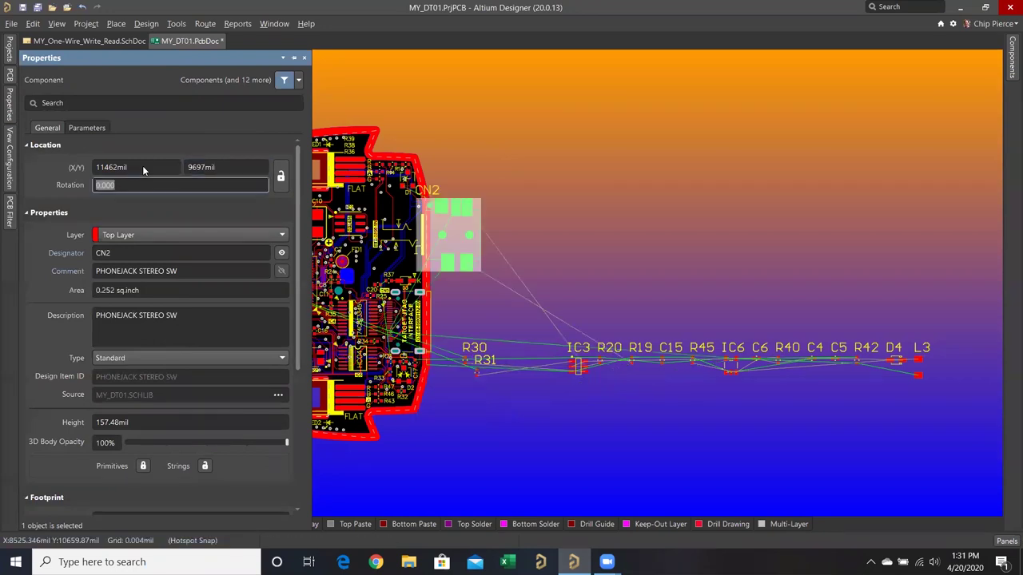
Set CN2's rotation to 180 degrees and reset the board's error markers.
type("180")
key("Return")
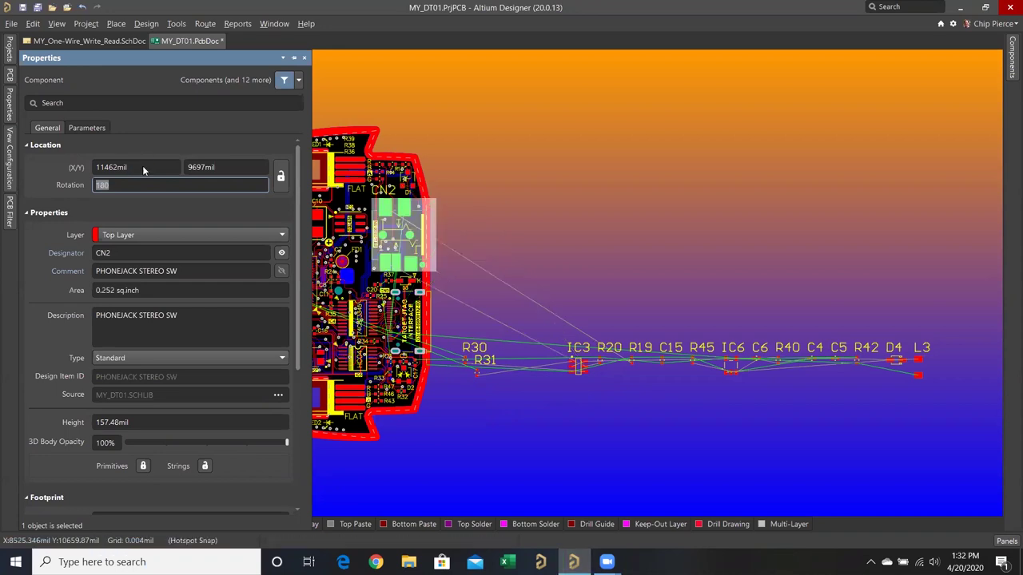
left_click(452, 163)
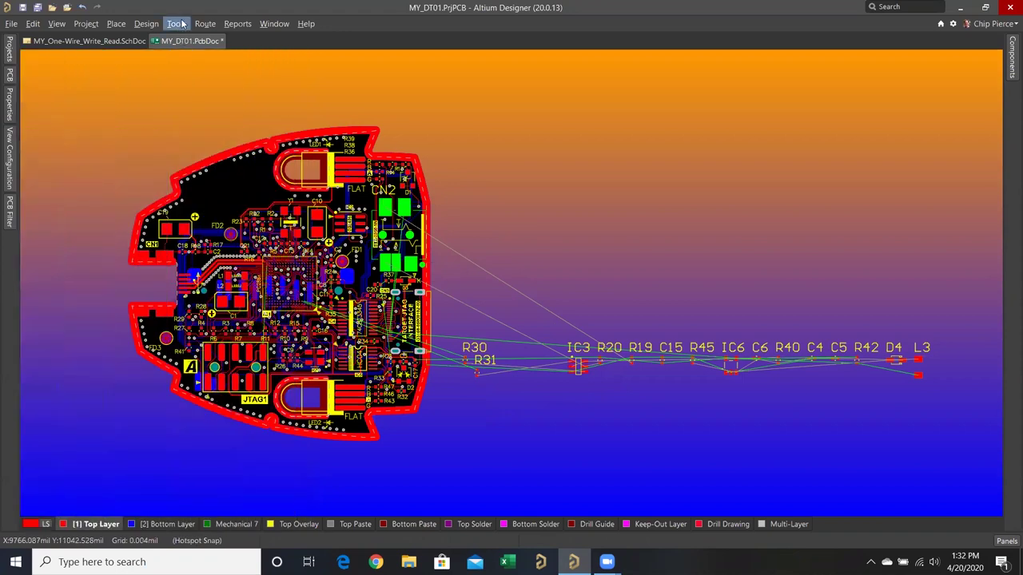
left_click(176, 23)
left_click(193, 54)
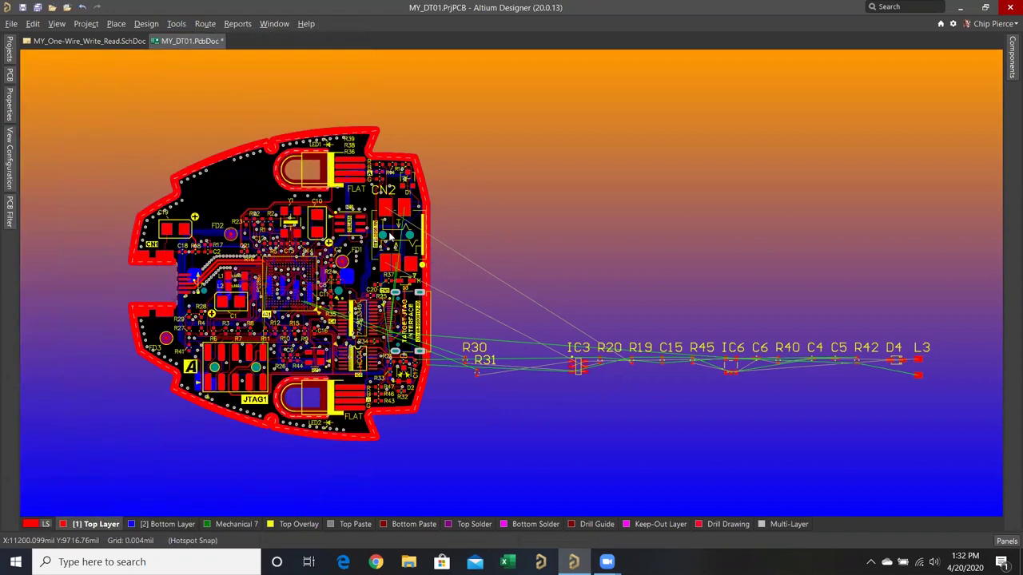
Lock CN2 in its position on the board, and reset the error markers once more.
scroll(399, 234, "up", 2, "ctrl")
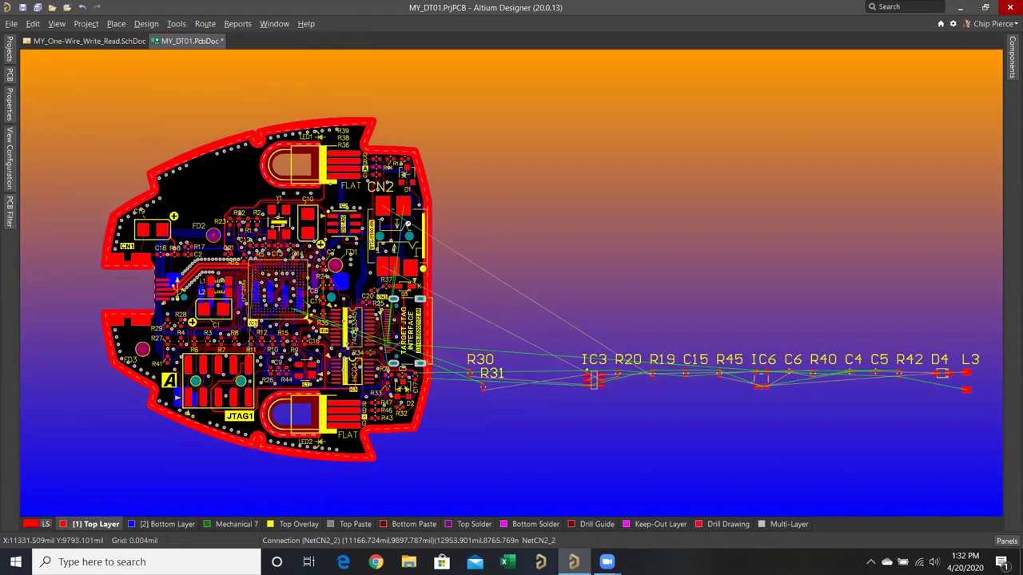
left_click(426, 230)
scroll(427, 230, "up", 3, "ctrl")
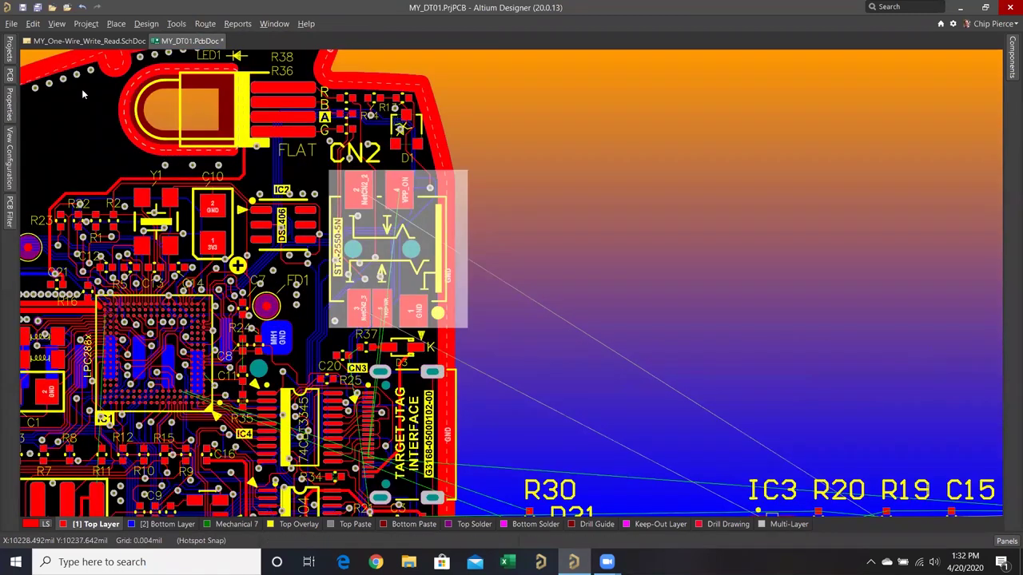
scroll(49, 94, "up", 3)
scroll(48, 94, "left", 5, "shift")
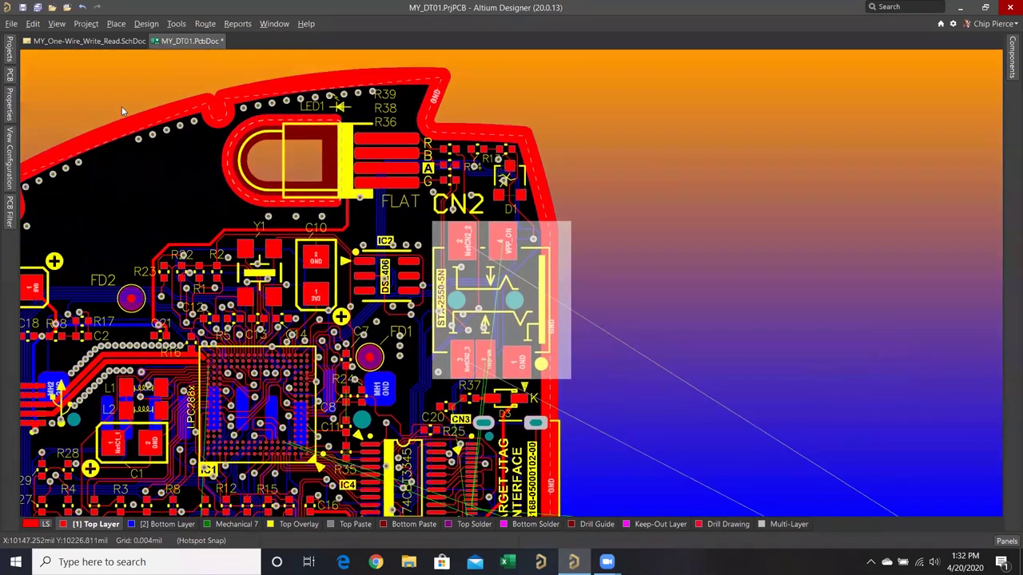
left_click(8, 106)
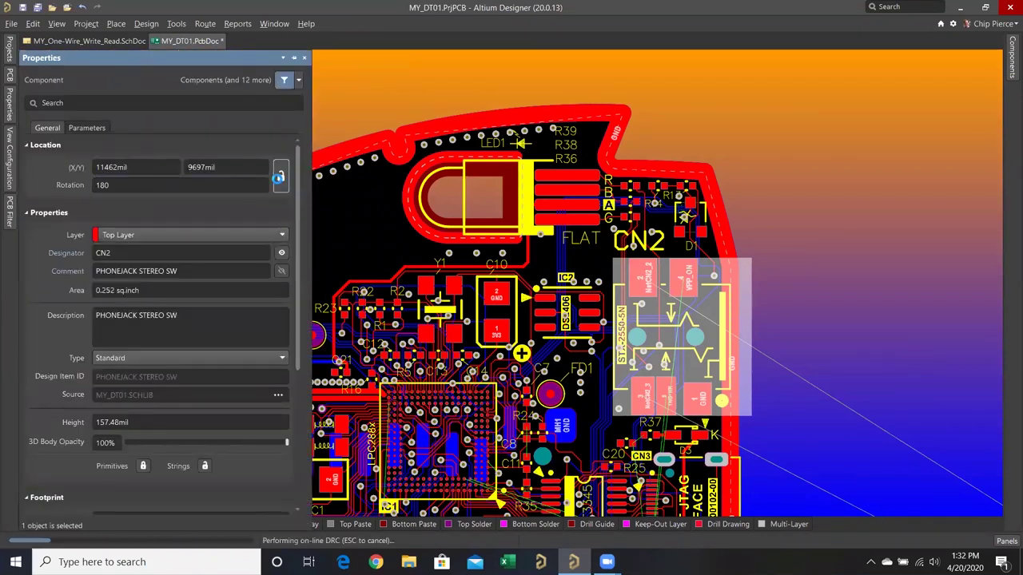
left_click(279, 178)
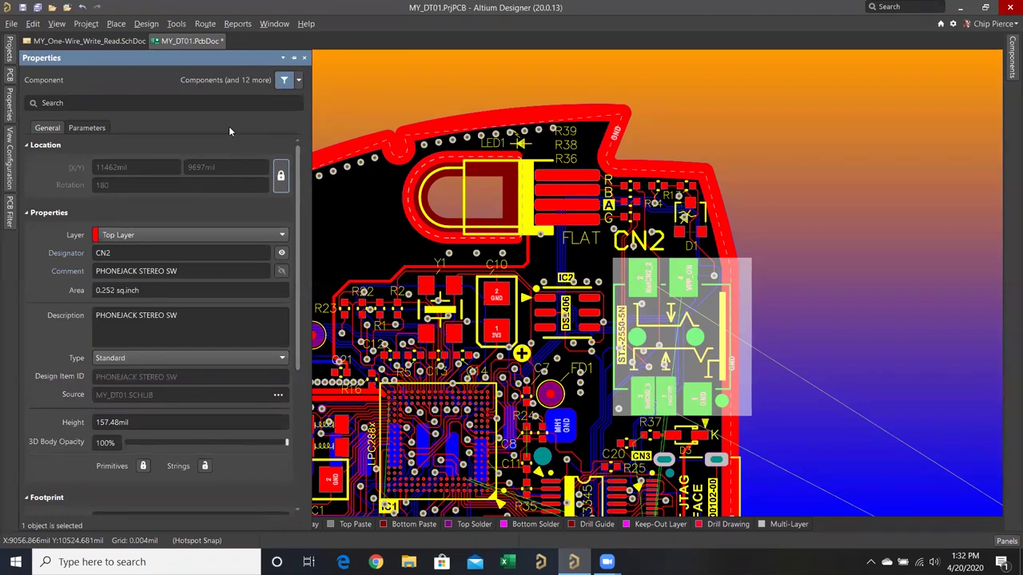
left_click(176, 23)
left_click(177, 54)
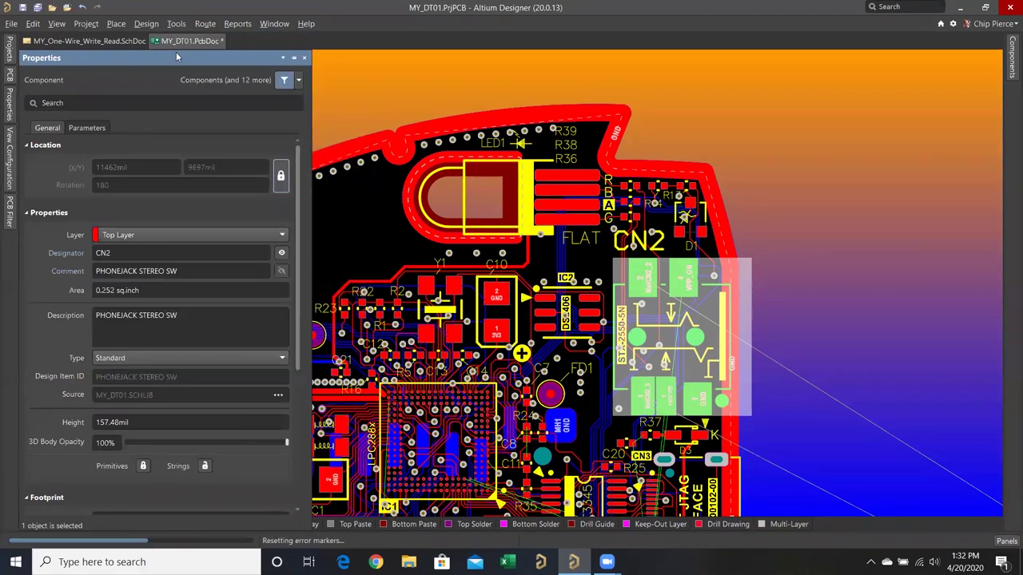
Turn off Online DRC in the general PCB Editor preferences, and clear the selection of CN2.
left_click(176, 23)
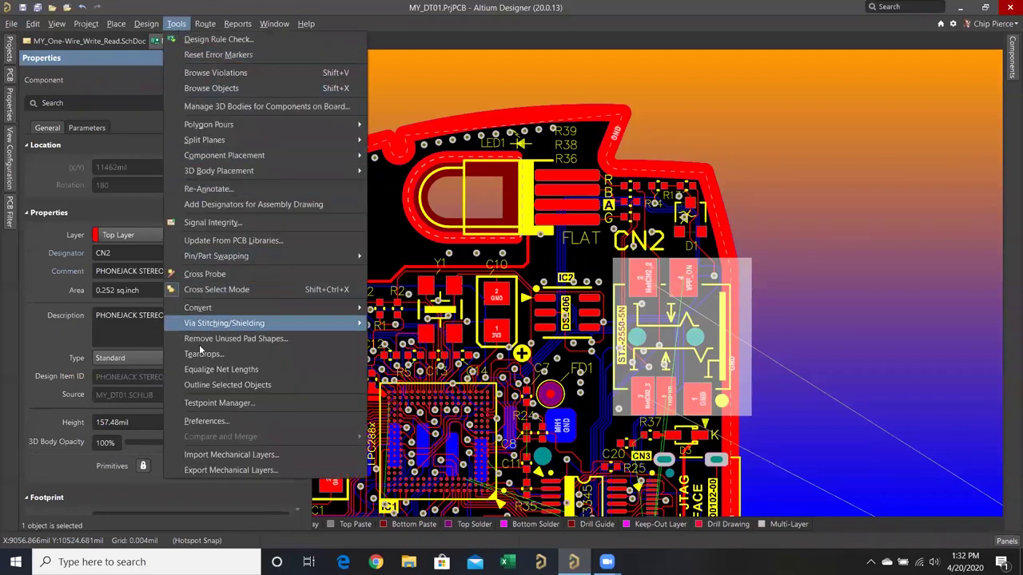
left_click(197, 421)
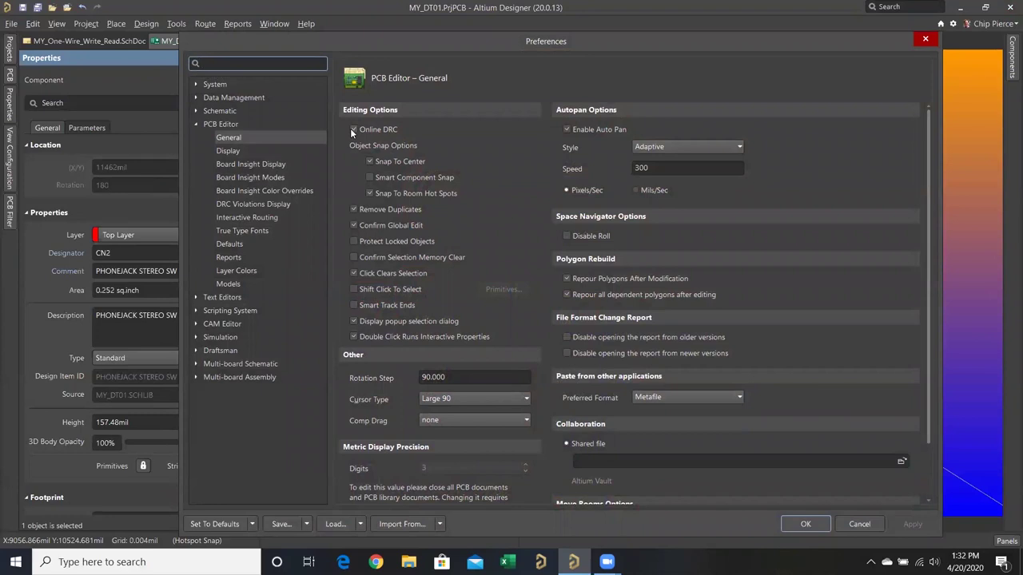
left_click(353, 129)
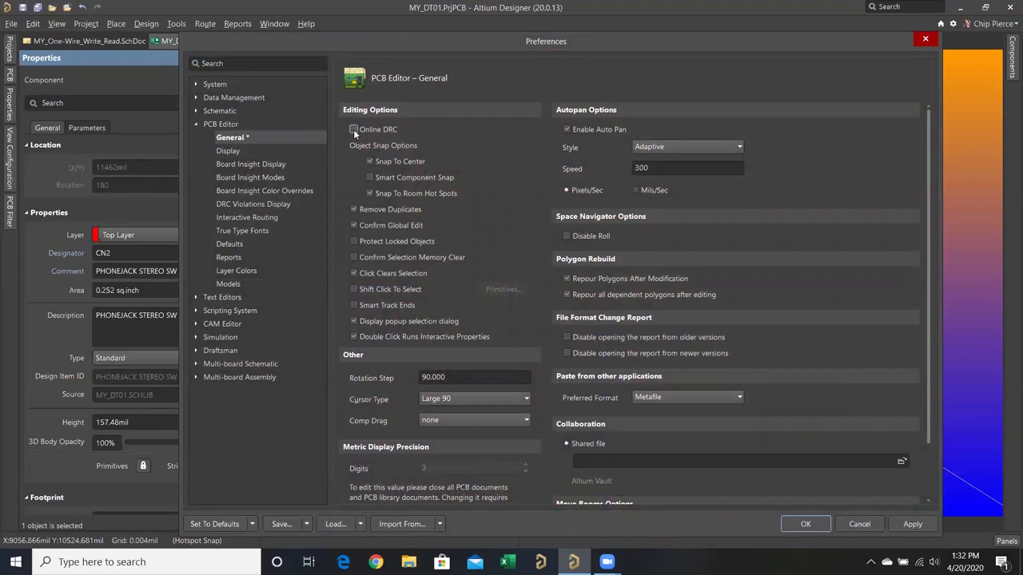
left_click(801, 527)
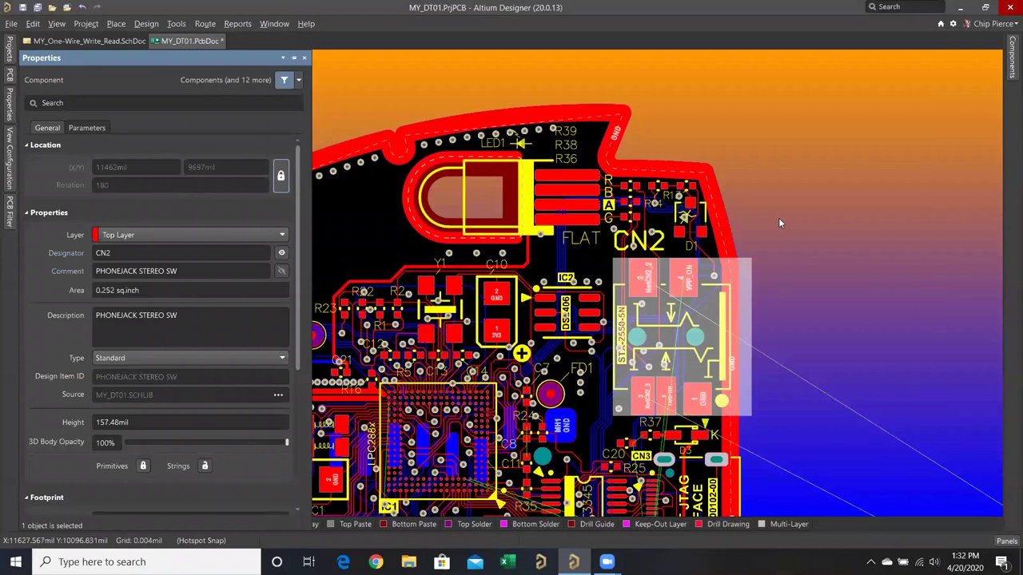
left_click(759, 216)
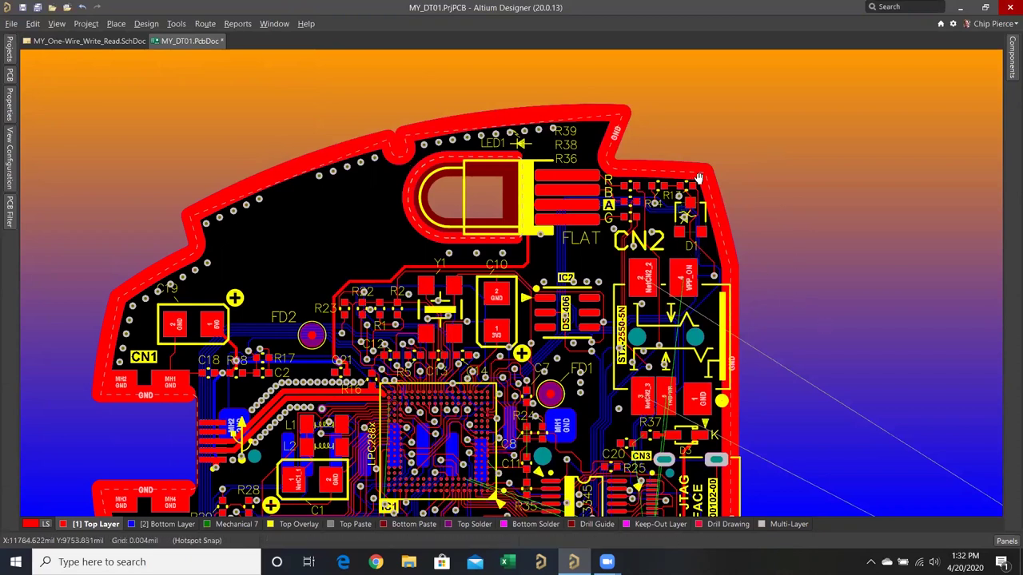
Compare the designator texts of R30 and R31 with that of crystal Y1, and check Y1's designator text height in its properties.
right_click_drag(759, 235, 698, 177)
scroll(700, 172, "down", 1, "ctrl")
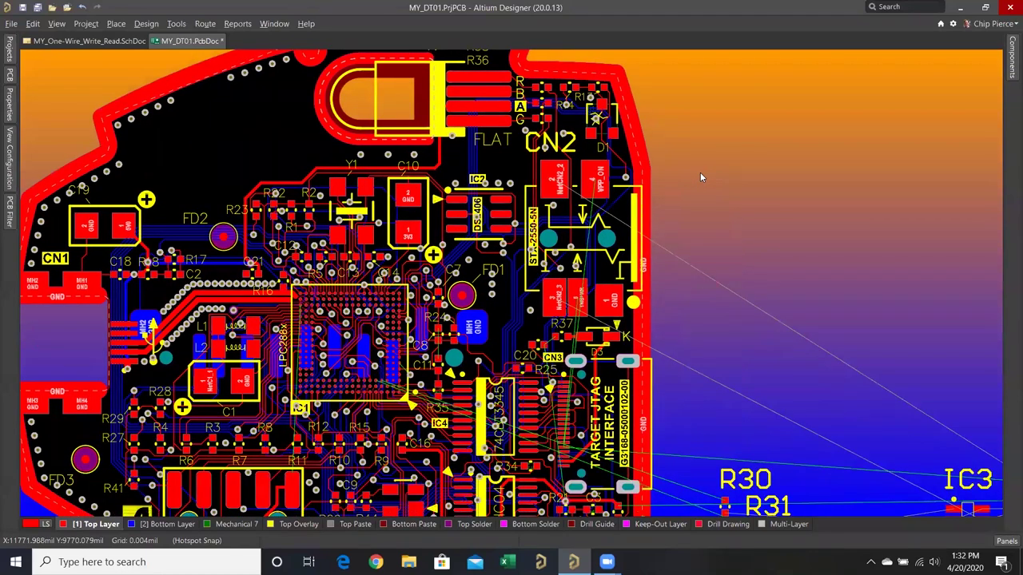
scroll(700, 172, "down", 1)
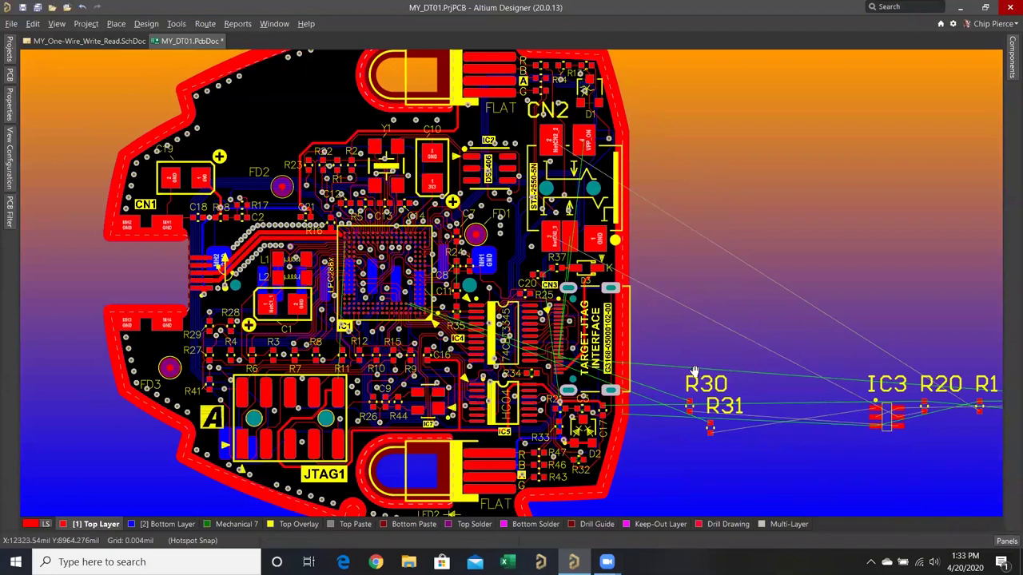
scroll(695, 372, "down", 2, "shift")
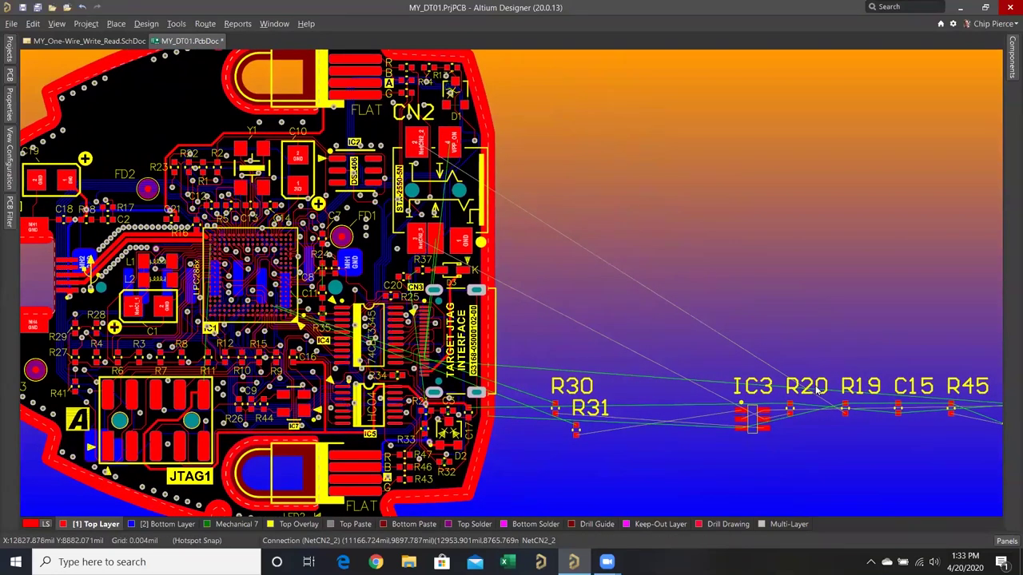
left_click(571, 387)
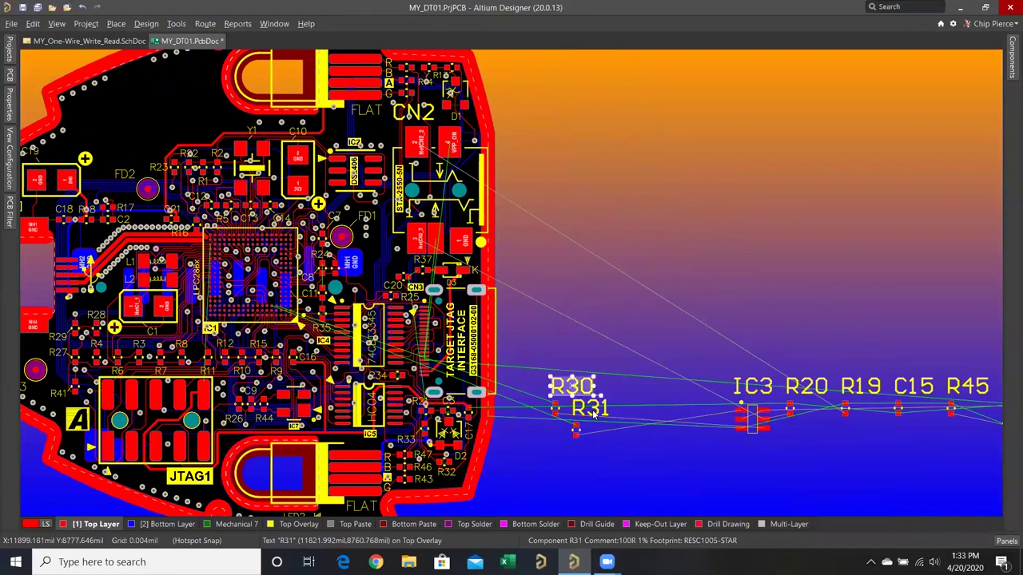
left_click(593, 413)
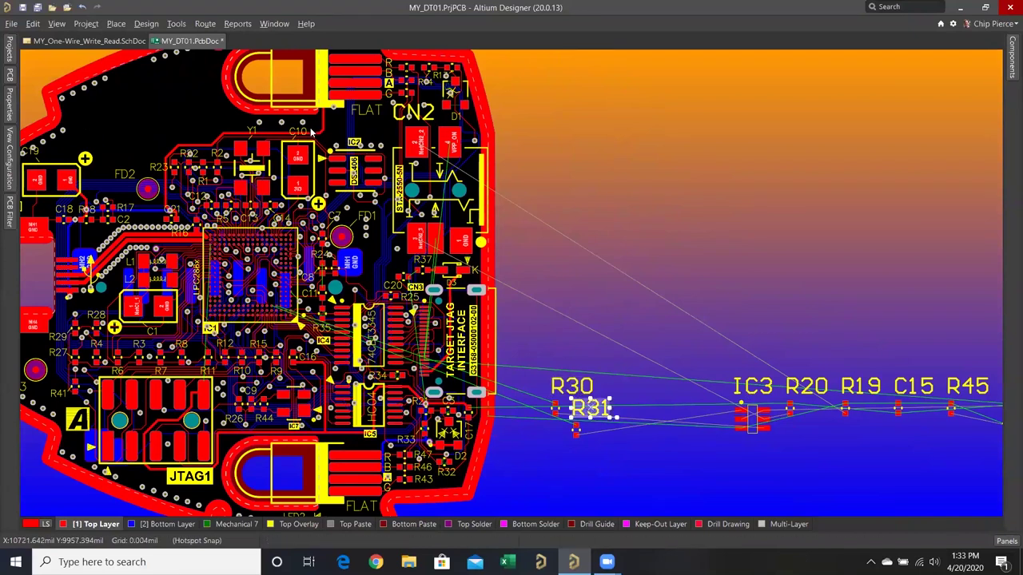
left_click(250, 131)
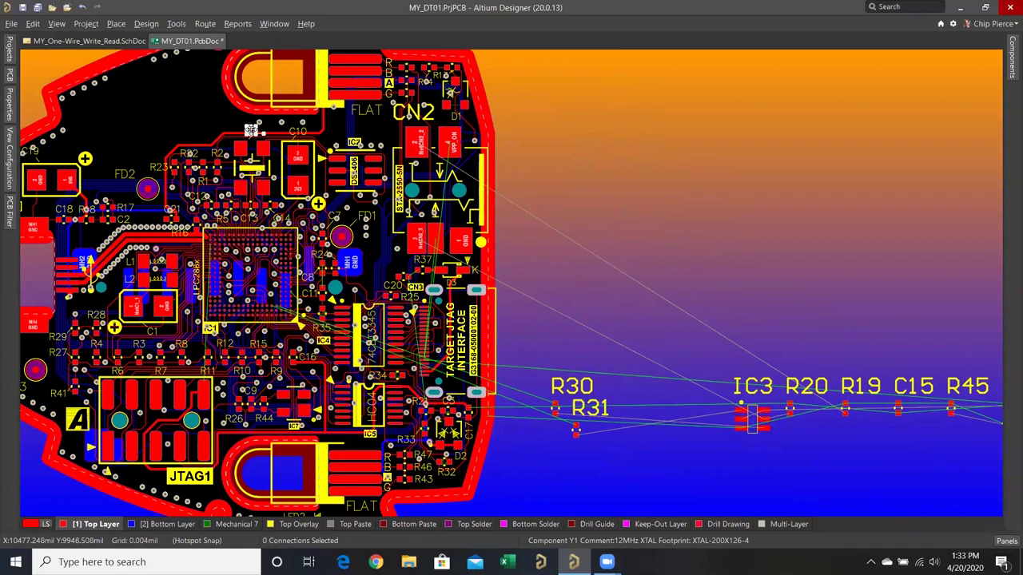
left_click(10, 110)
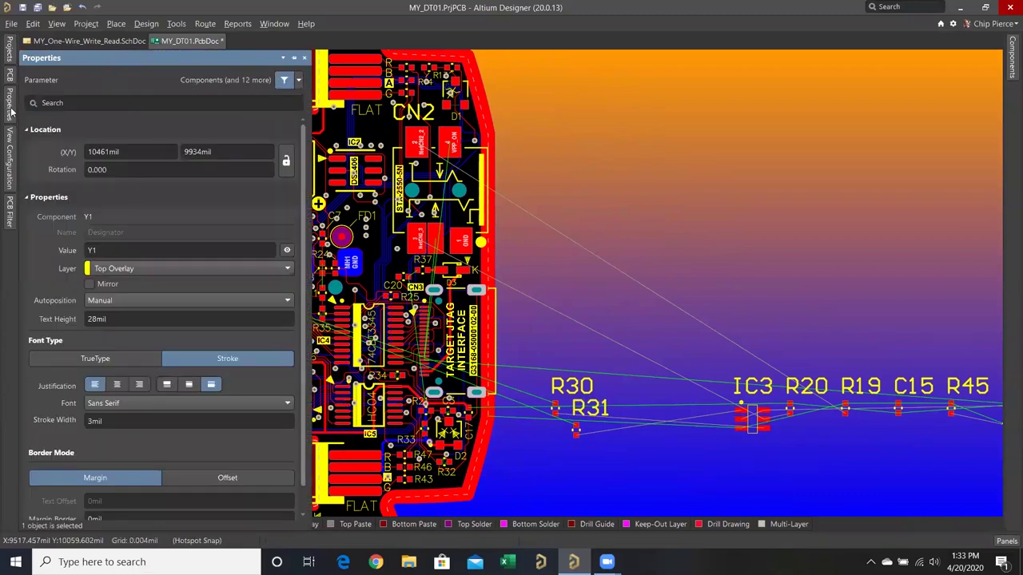
left_click(123, 319)
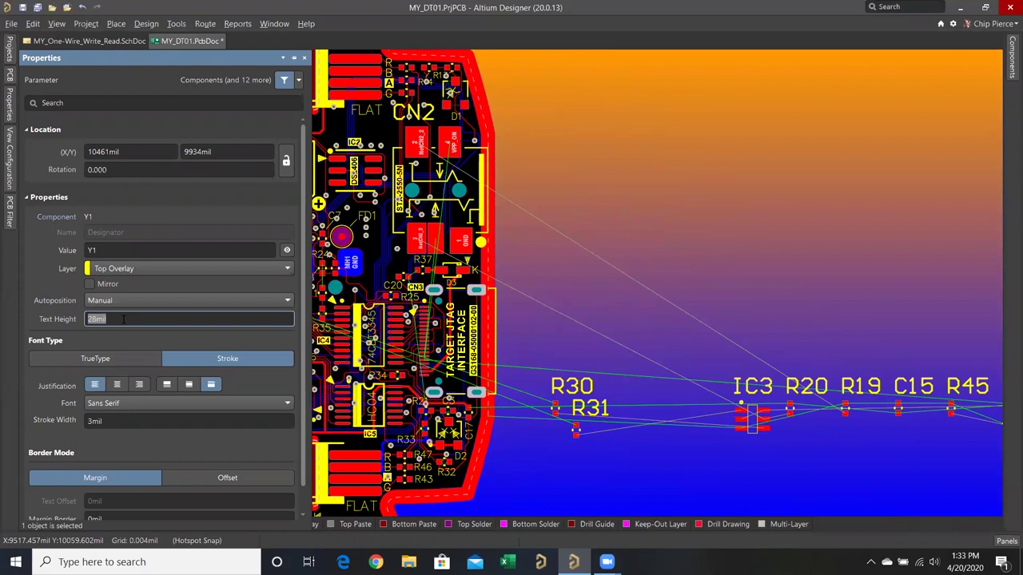
Start Find Similar Objects from R30's designator text, setting both String Type and Layer to Same.
left_click(116, 422)
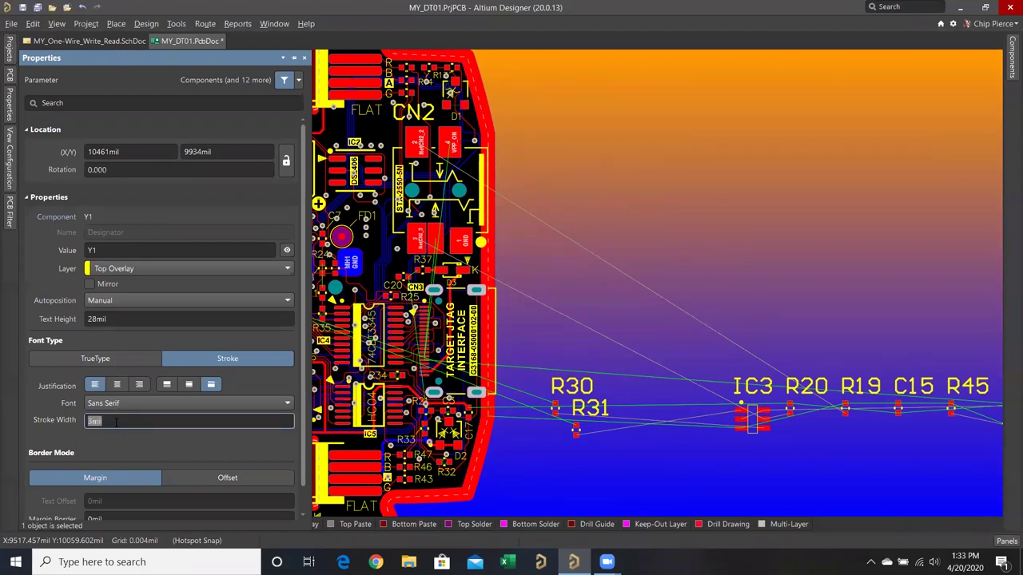
left_click(564, 340)
right_click(579, 387)
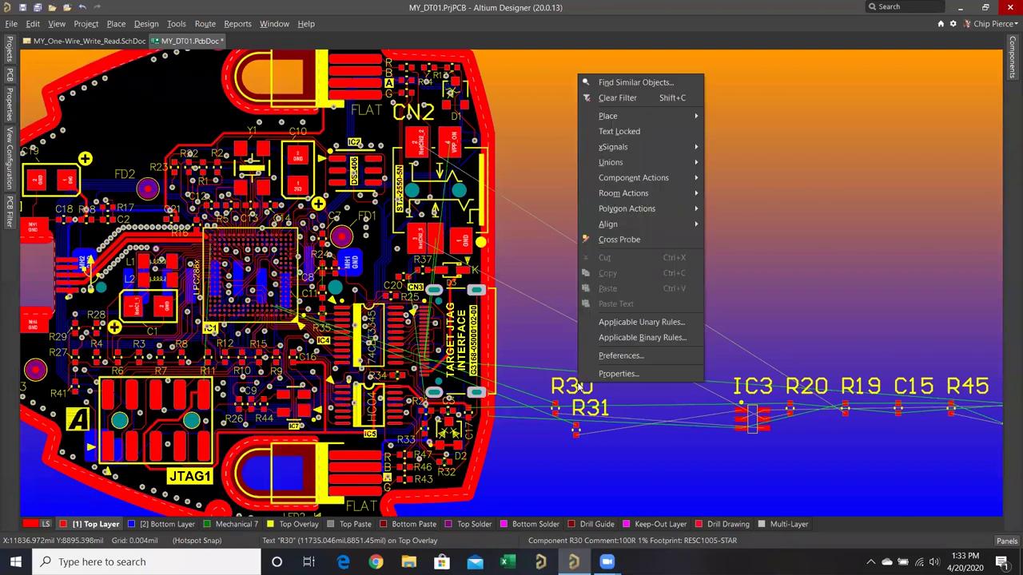
left_click(646, 83)
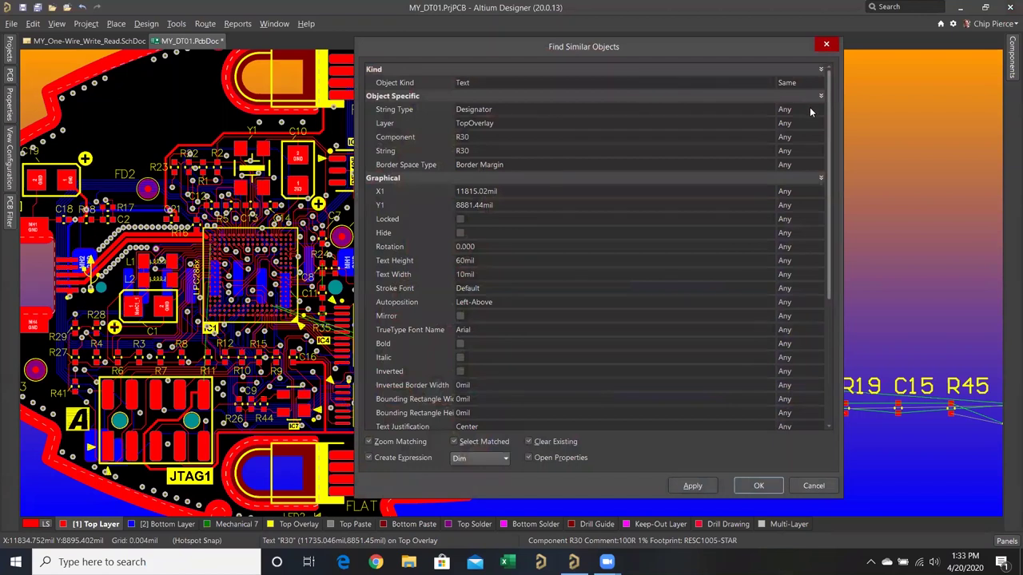
left_click(811, 109)
left_click(818, 110)
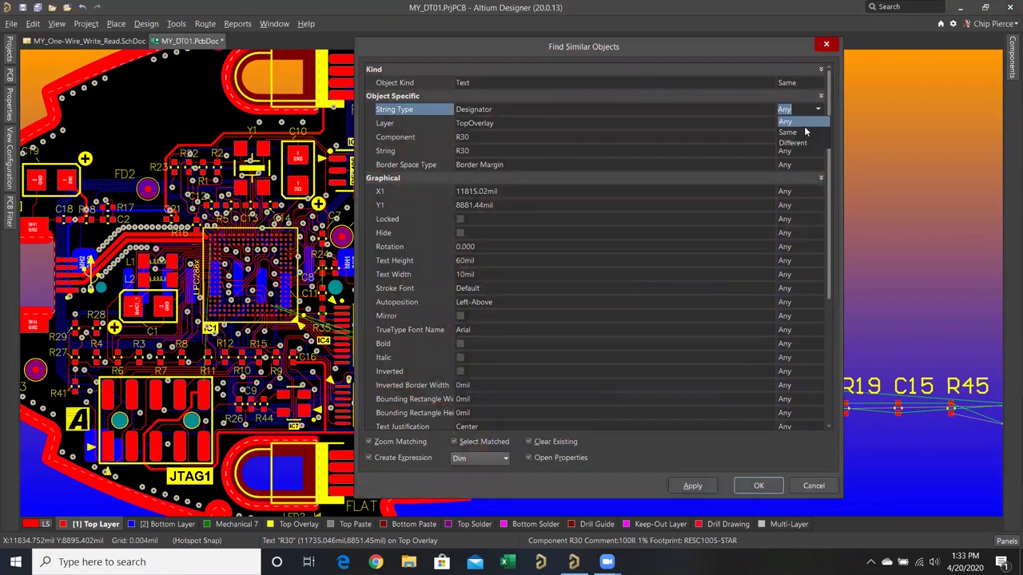
left_click(804, 133)
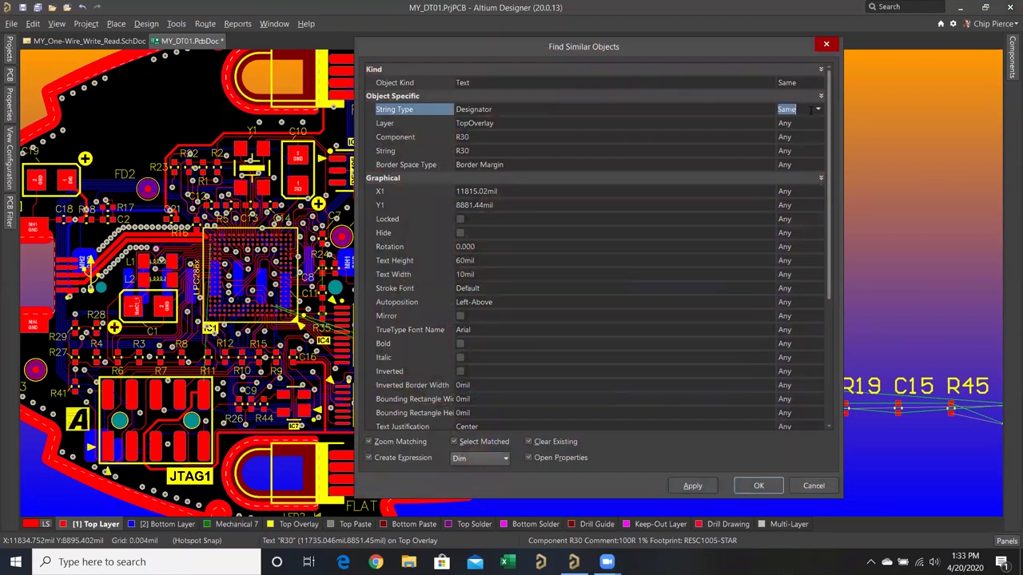
left_click(818, 124)
left_click(817, 123)
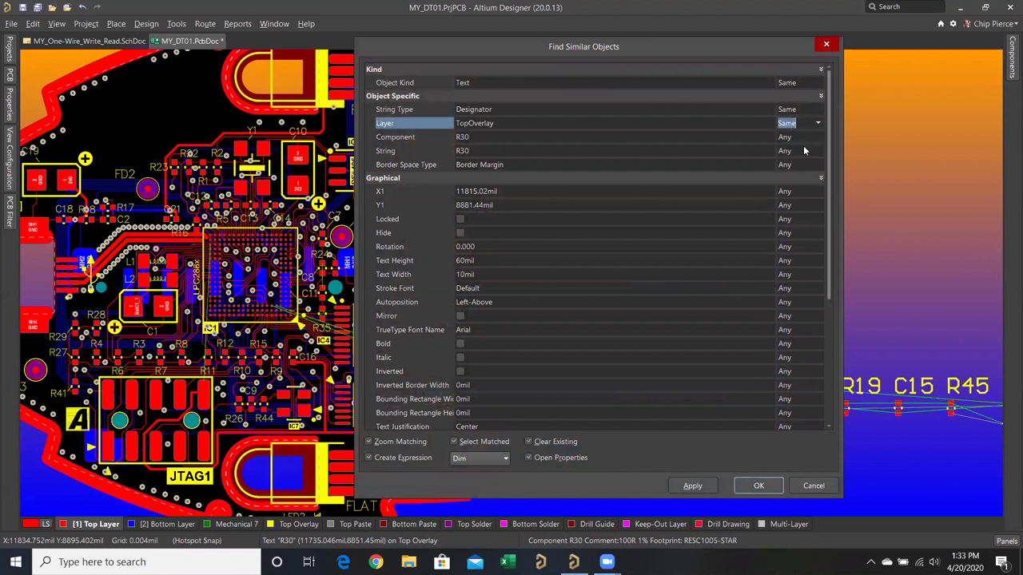
Set Text Height and Text Width to Same as well and select all matching designators.
left_click(560, 257)
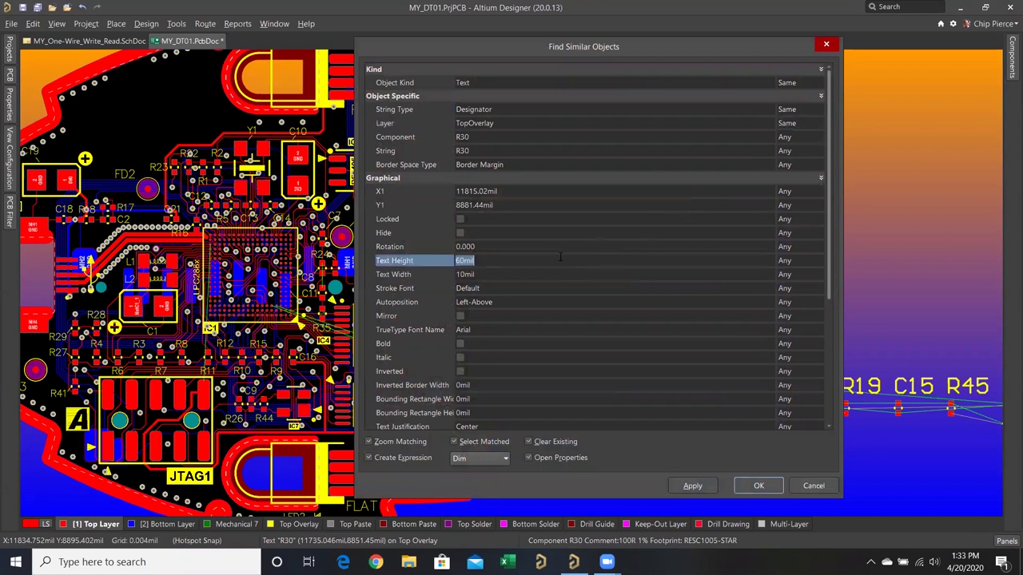
left_click(823, 264)
left_click(824, 263)
left_click(802, 287)
left_click(819, 275)
left_click(819, 274)
left_click(802, 300)
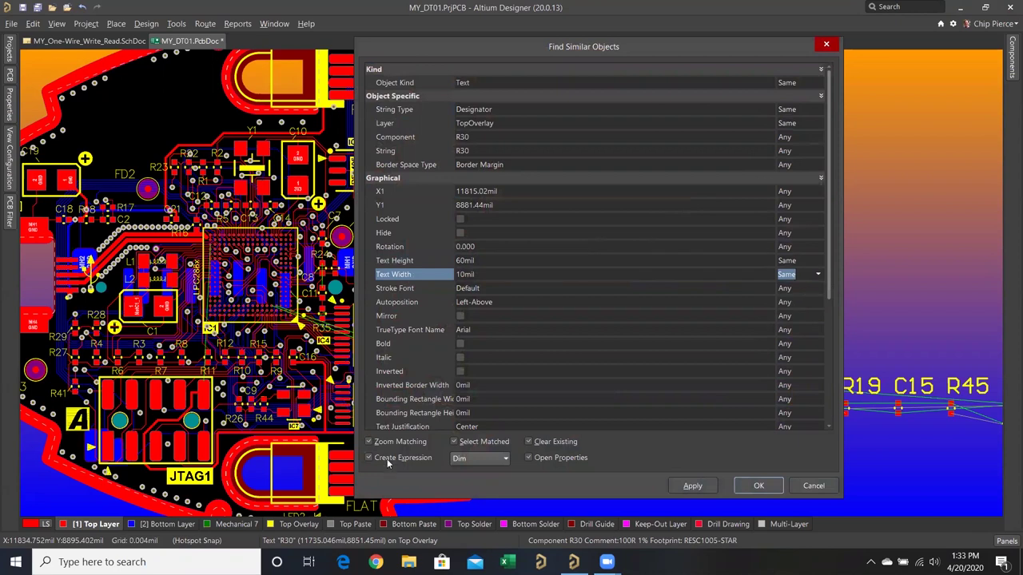
left_click(453, 442)
left_click(738, 487)
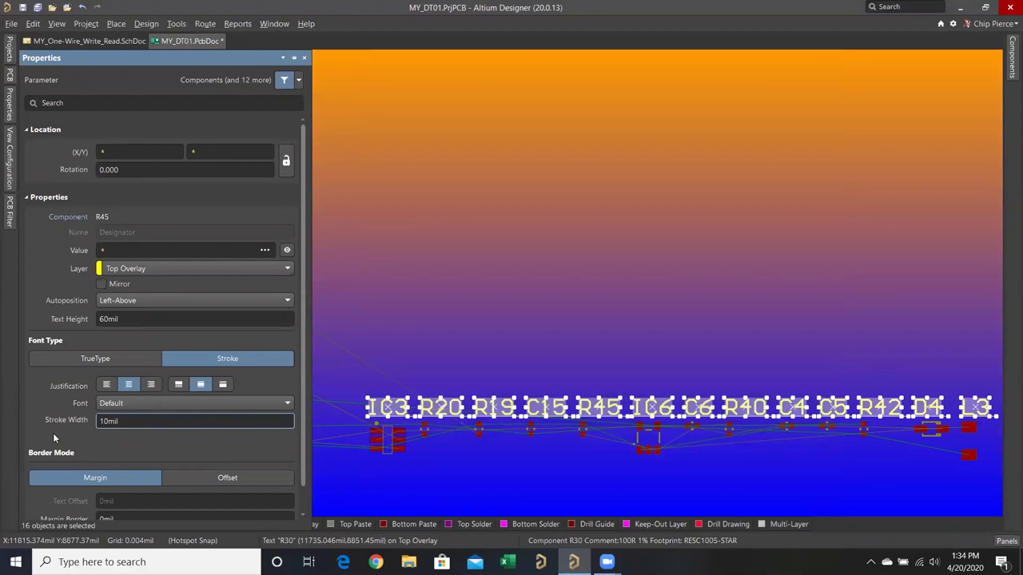
Set the selected designators' text height to 30mil and stroke width to 5mil, and clear the filter.
left_click(136, 318)
type("3")
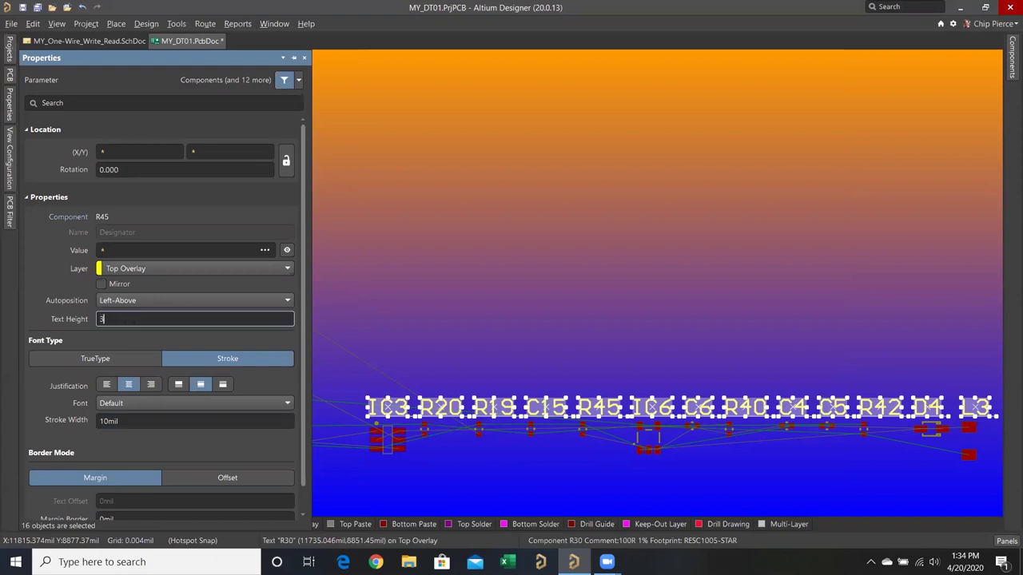
type("0")
left_click(141, 422)
type("5")
key("Return")
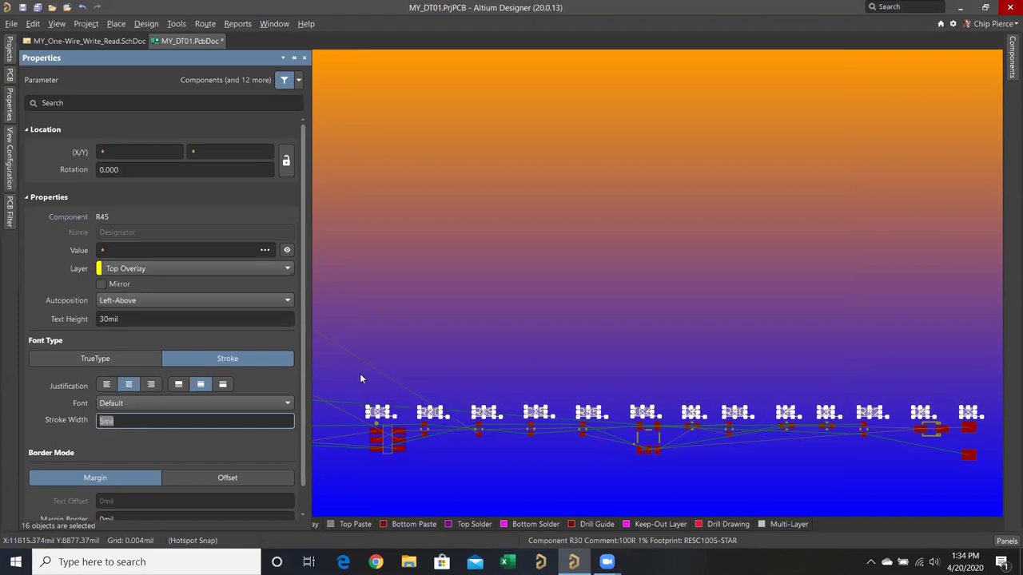
left_click(445, 312)
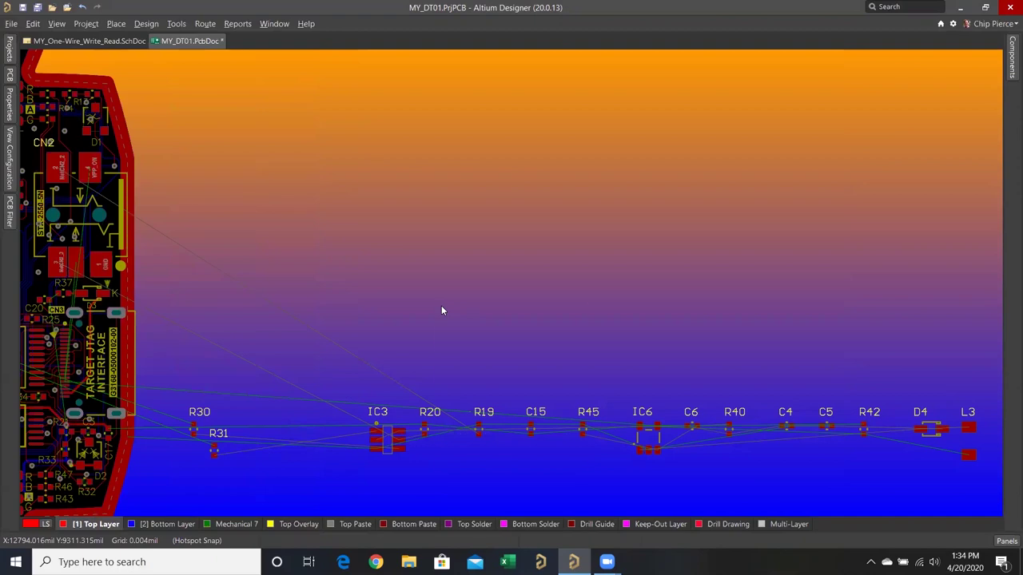
right_click(442, 307)
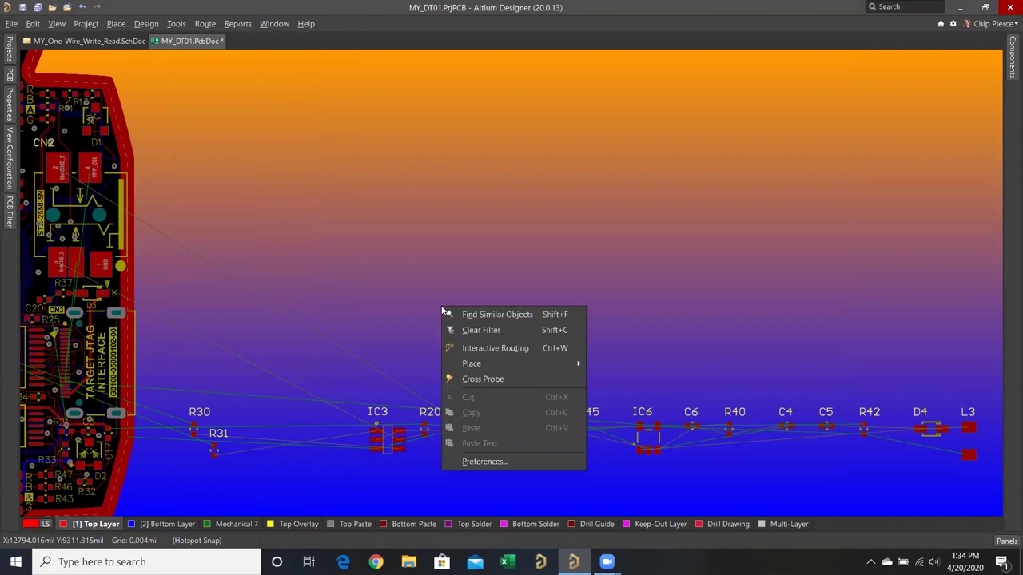
left_click(523, 332)
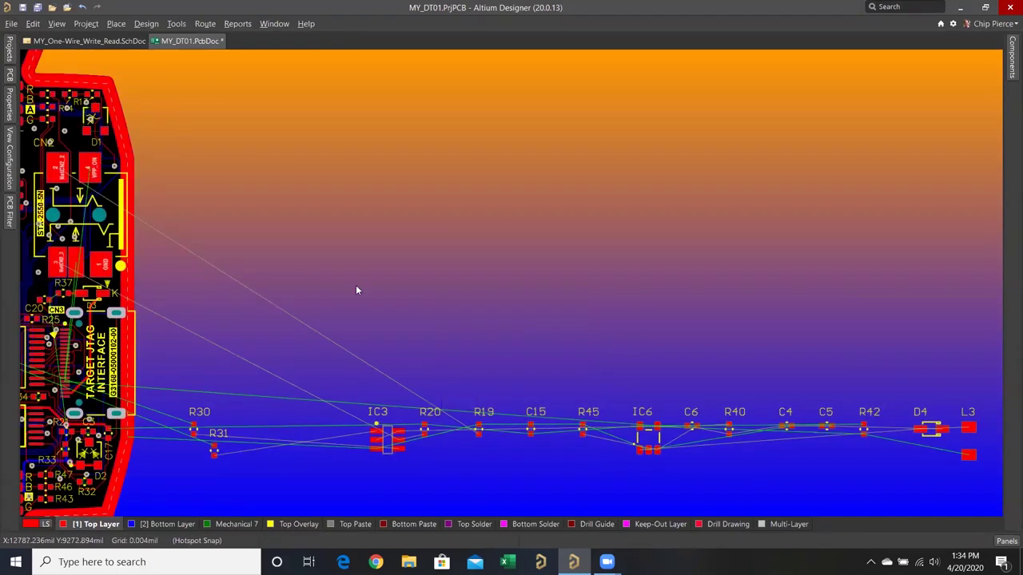
Switch to the MY_One-Wire_Write_Read schematic and restrict its selection filter to Components only.
scroll(304, 270, "down", 1, "ctrl")
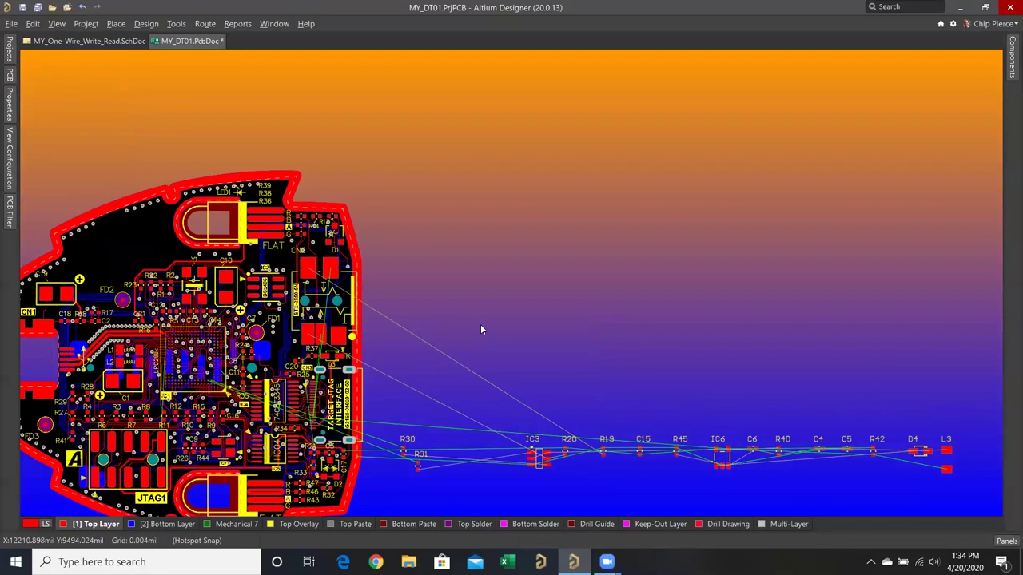
left_click(90, 41)
right_click_drag(348, 207, 486, 293)
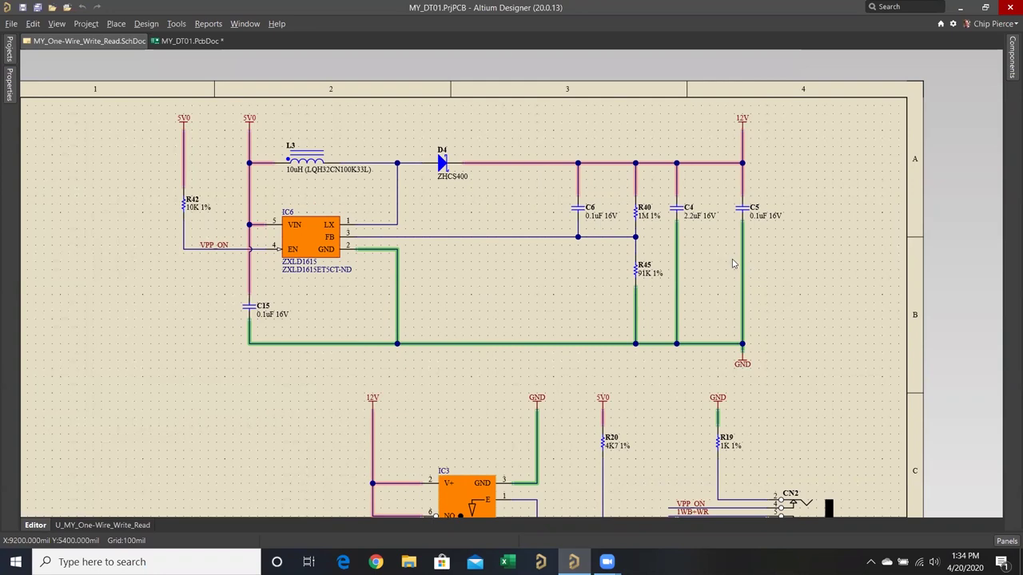
key("ctrl+Page_Down")
key("v")
key("Escape")
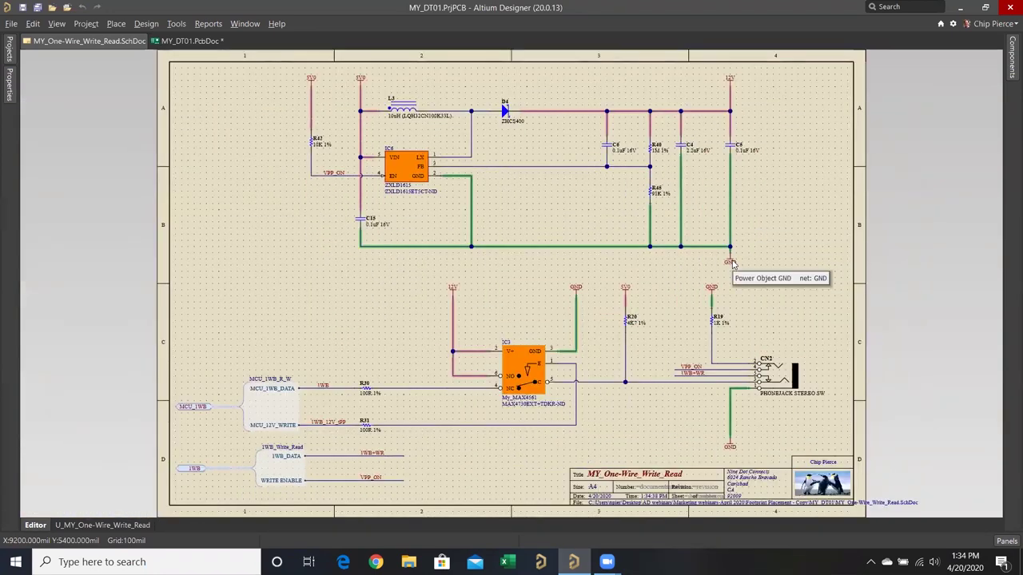
scroll(731, 264, "up", 1, "ctrl")
right_click_drag(495, 239, 464, 334)
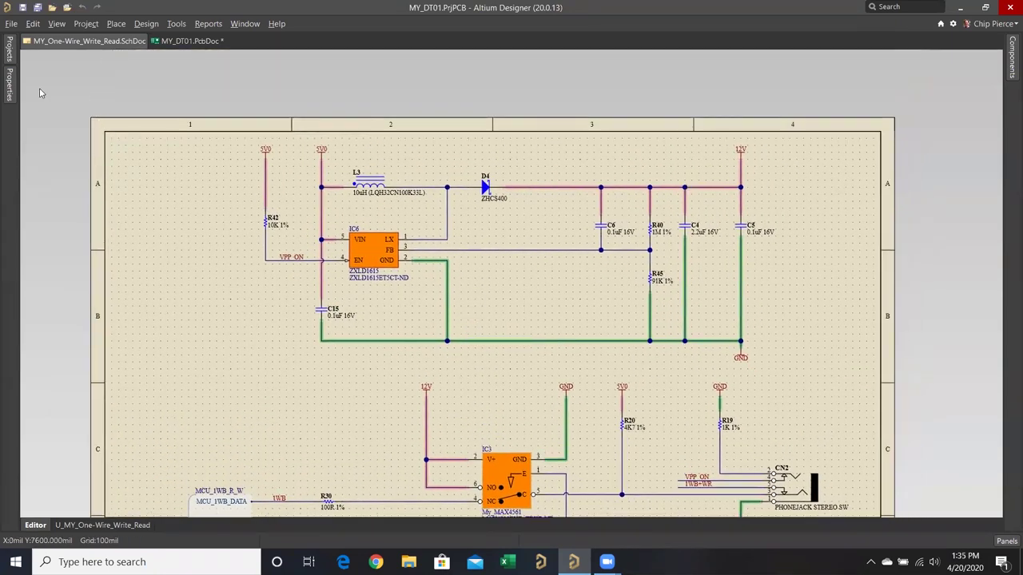
left_click(8, 88)
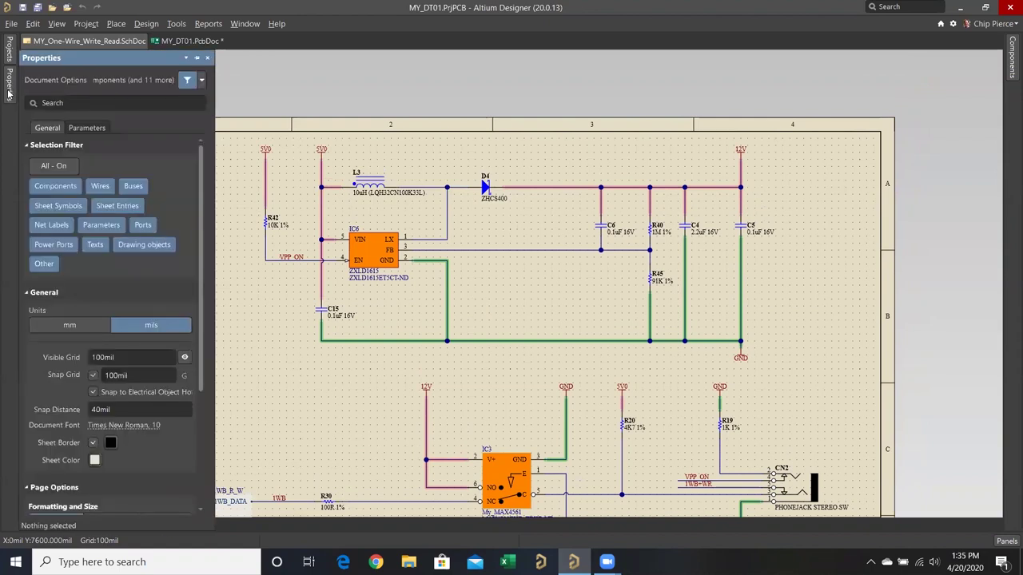
left_click(46, 189)
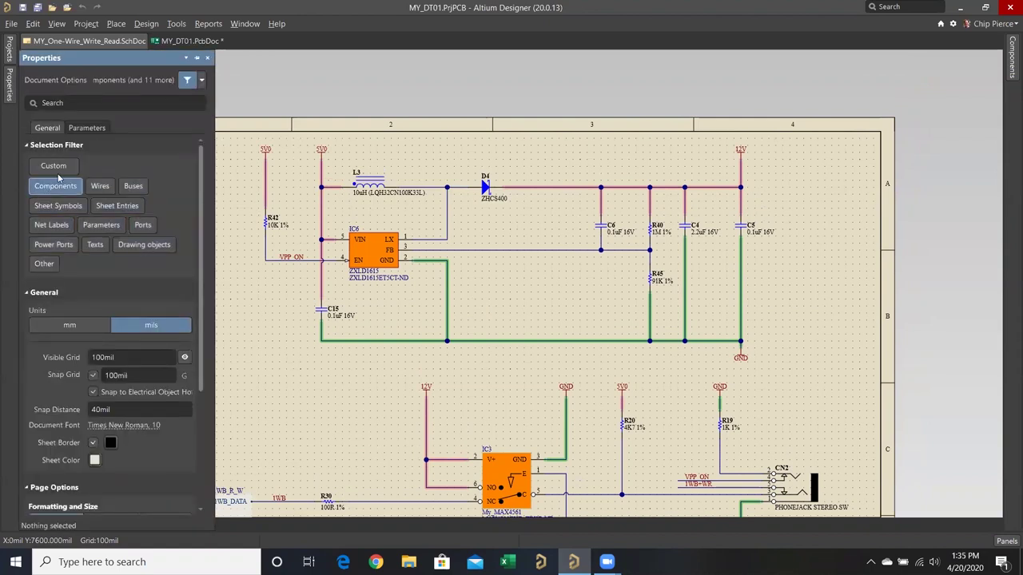
Check the Cross Select Mode setting and select all components of the upper 12V supply circuit around IC6.
left_click(176, 24)
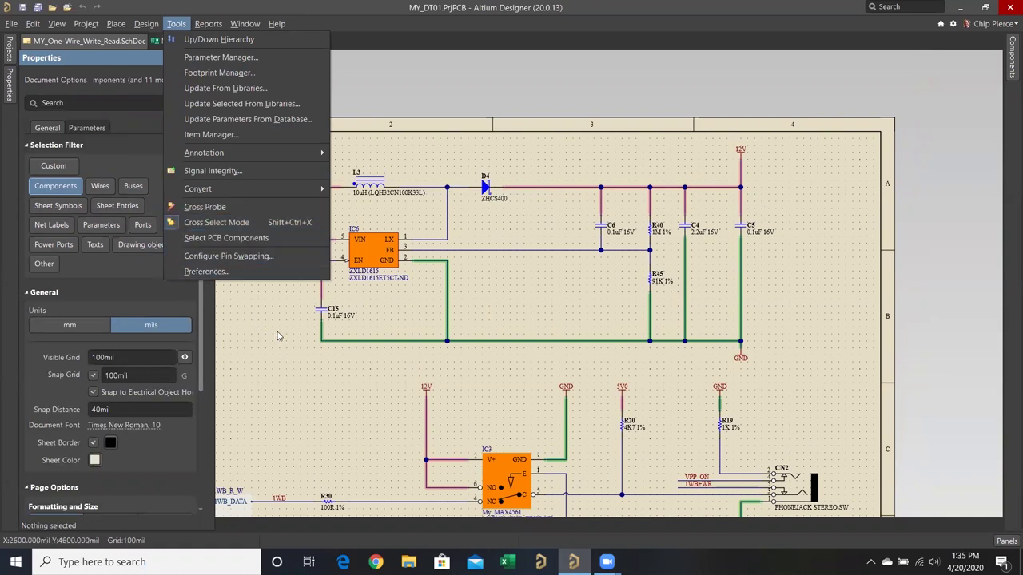
left_click(477, 157)
left_click(243, 142)
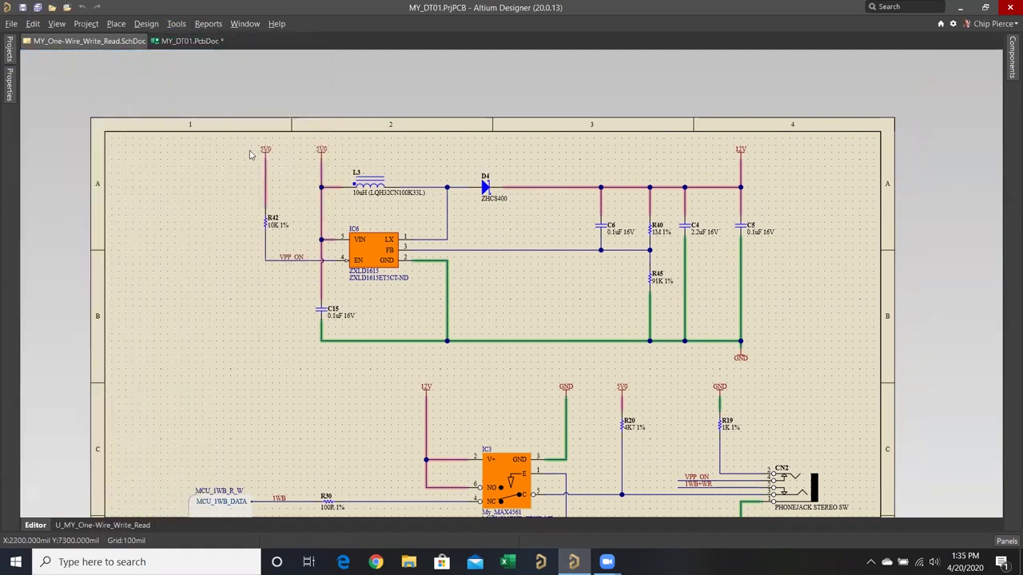
left_click(802, 379)
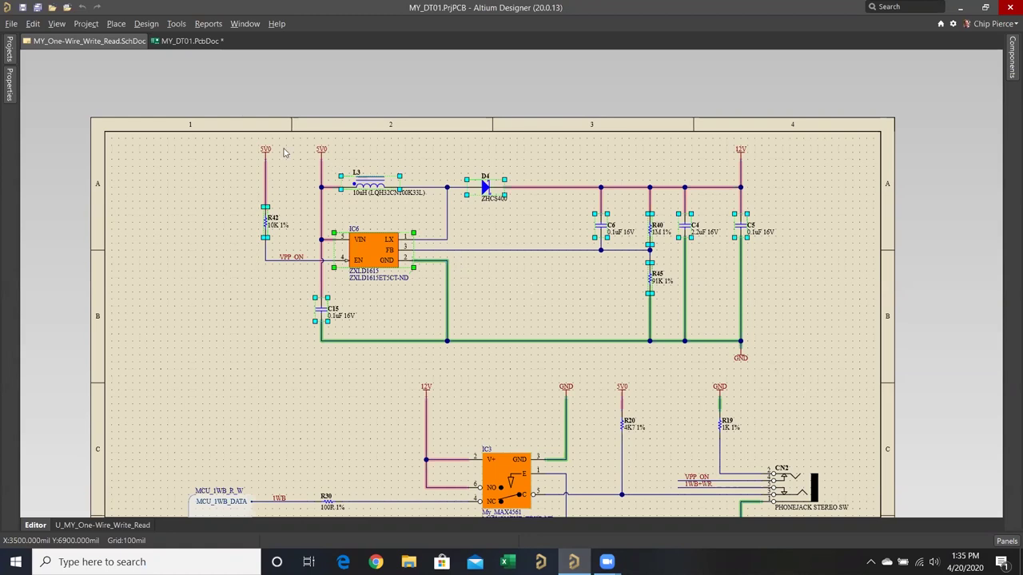
In the MY_DT01 PCB document, run Reposition Selected Components and place R45, R42 and R40 outside the board's upper-left edge.
left_click(187, 42)
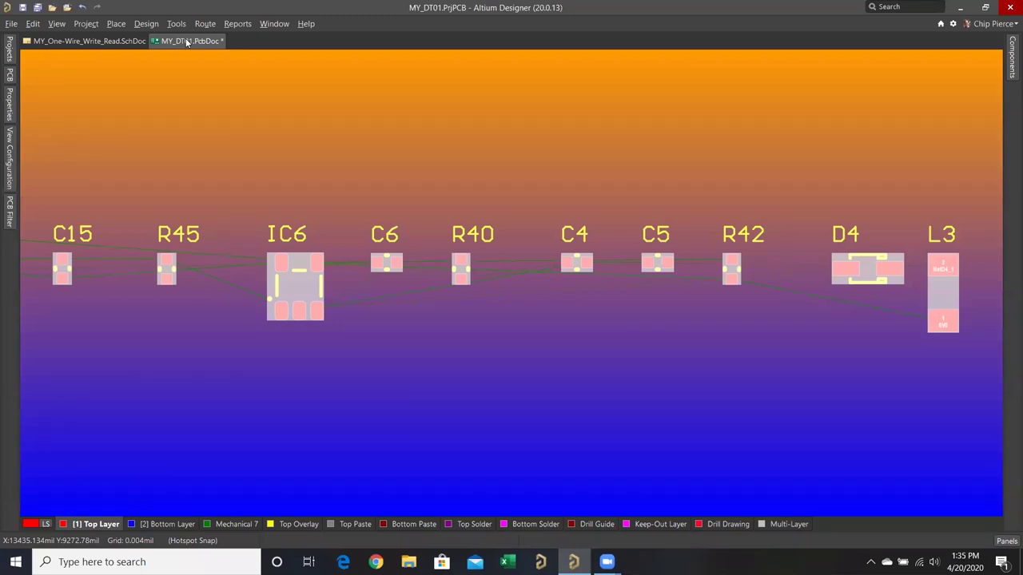
scroll(184, 61, "down", 3, "ctrl")
scroll(183, 62, "down", 2, "ctrl")
right_click_drag(371, 158, 856, 329)
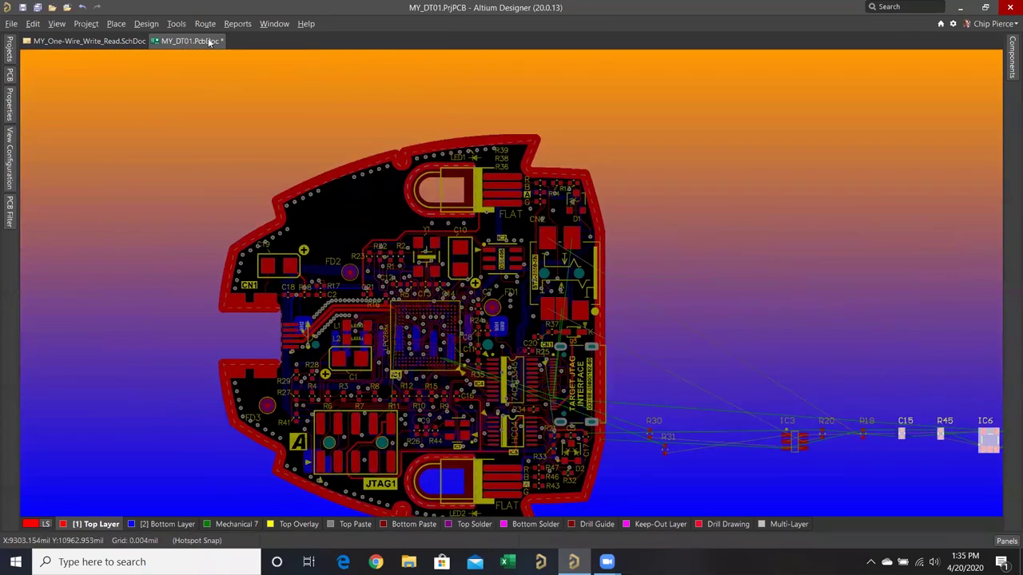
left_click(177, 23)
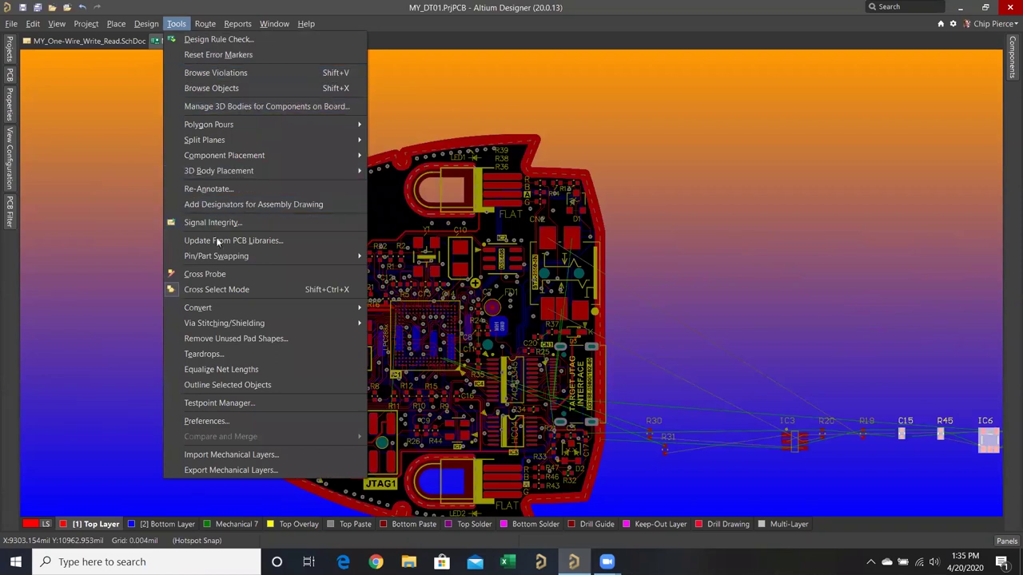
mouse_move(318, 155)
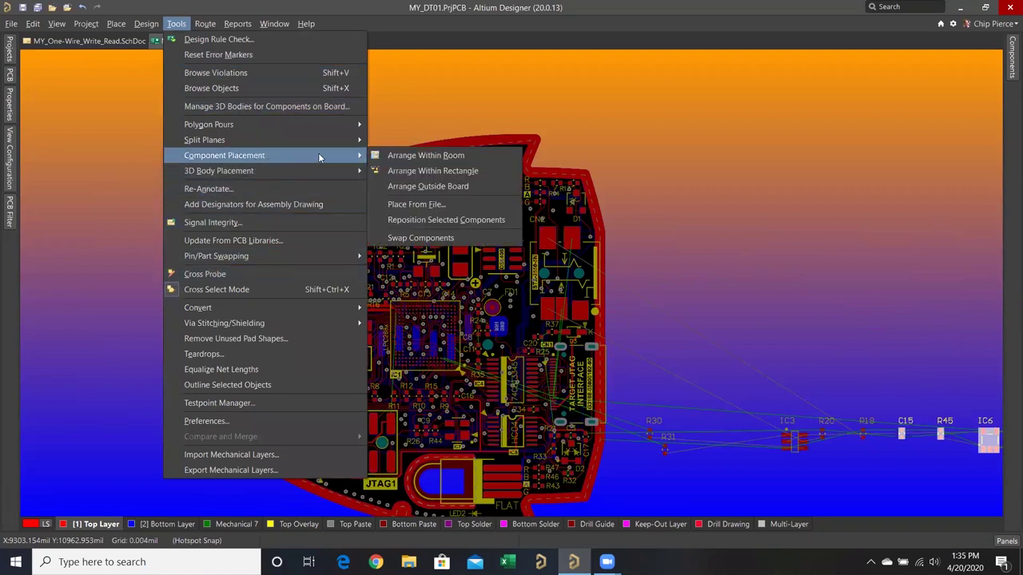
left_click(453, 220)
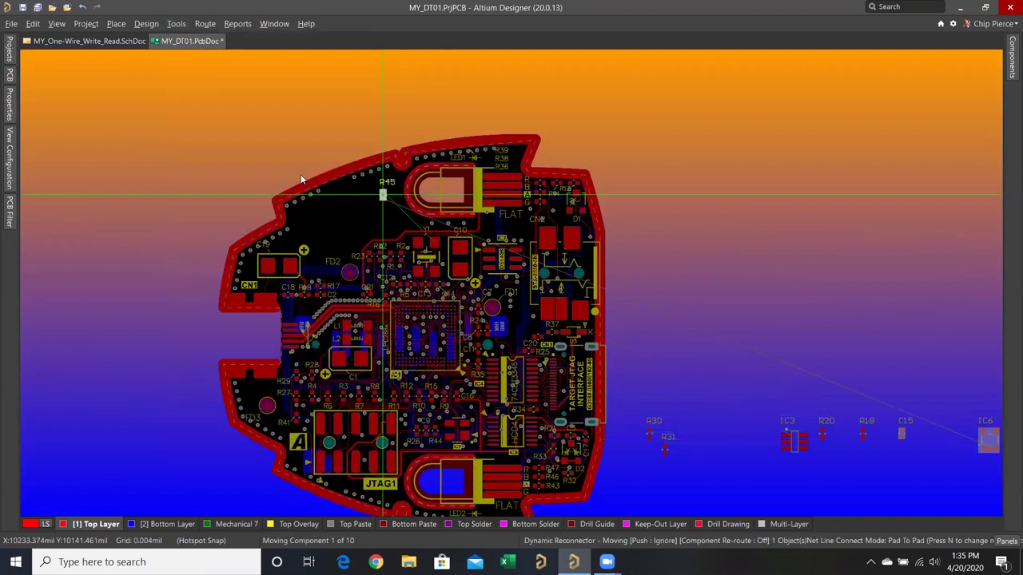
left_click(230, 227)
left_click(251, 205)
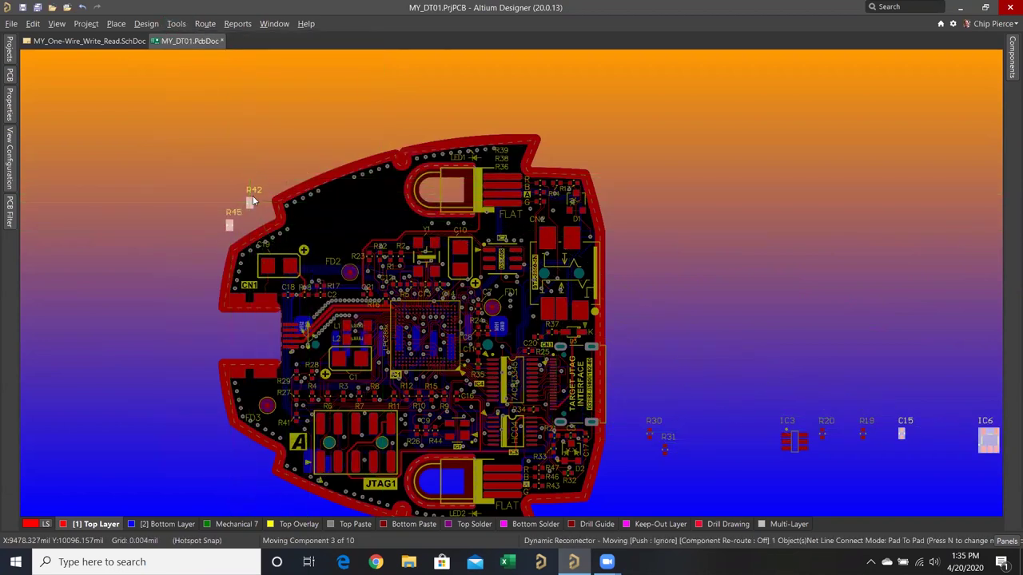
left_click(266, 183)
Place L3, IC6, D4, C15, C6, C5 and C4 one after another outside the board's upper-left edge.
left_click(289, 169)
left_click(309, 155)
left_click(346, 140)
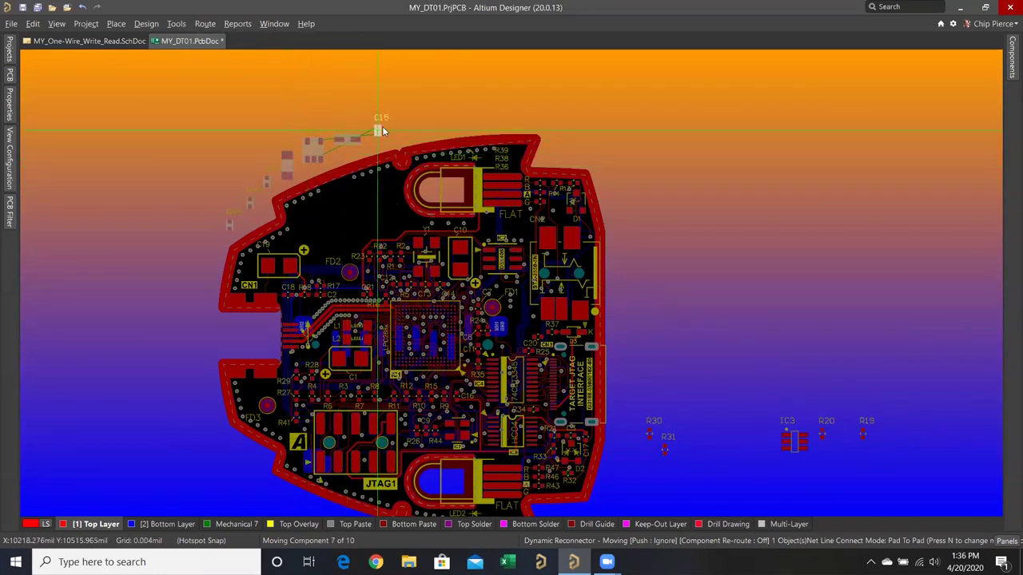
left_click(381, 131)
left_click(401, 131)
left_click(362, 122)
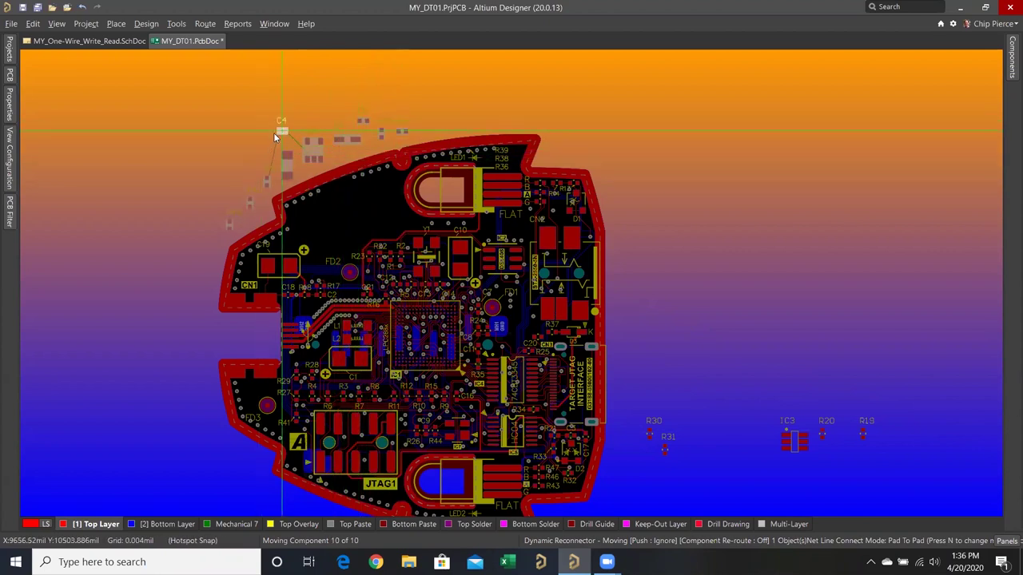
left_click(274, 131)
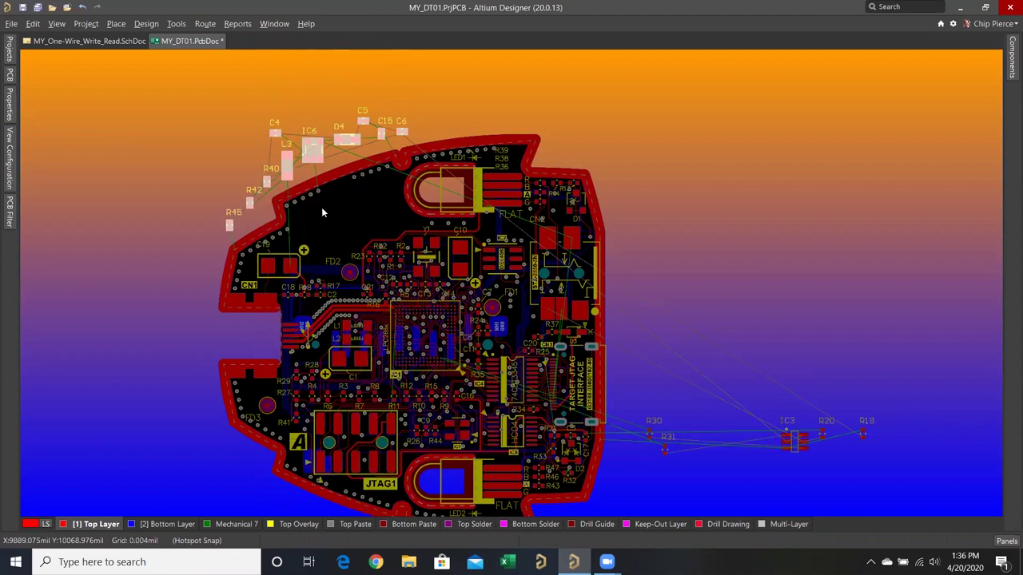
Clear the PCB filter and return to the MY_One-Wire_Write_Read schematic.
right_click(227, 129)
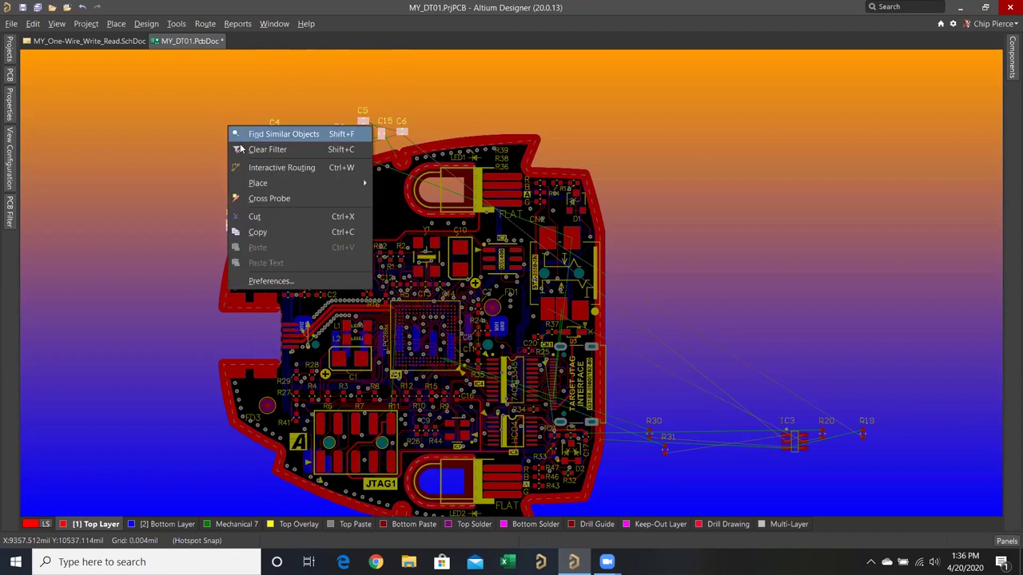
left_click(249, 150)
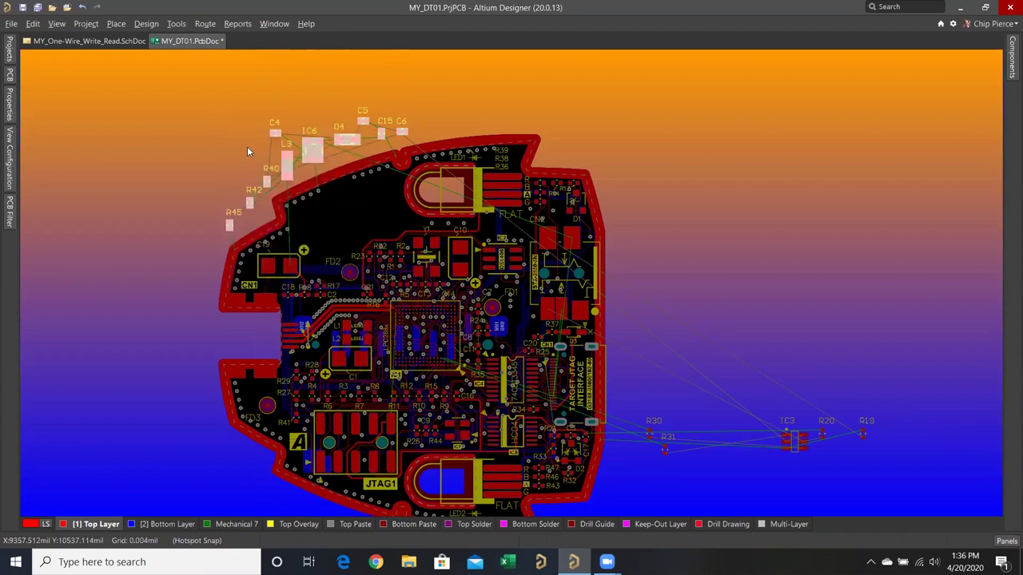
left_click(98, 42)
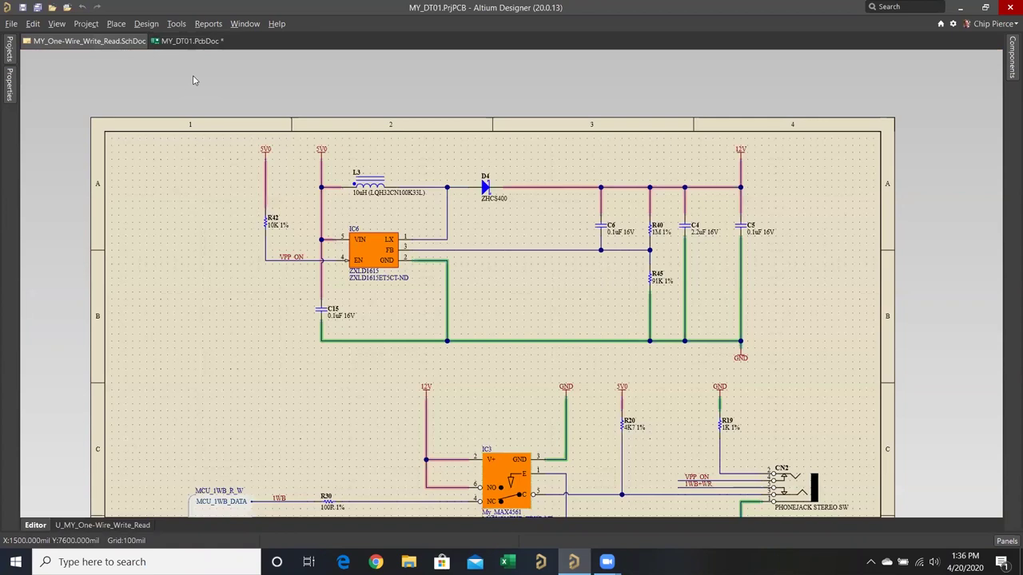
Cross-probe component IC6 from the schematic to the MY_DT01 PCB document.
left_click(176, 23)
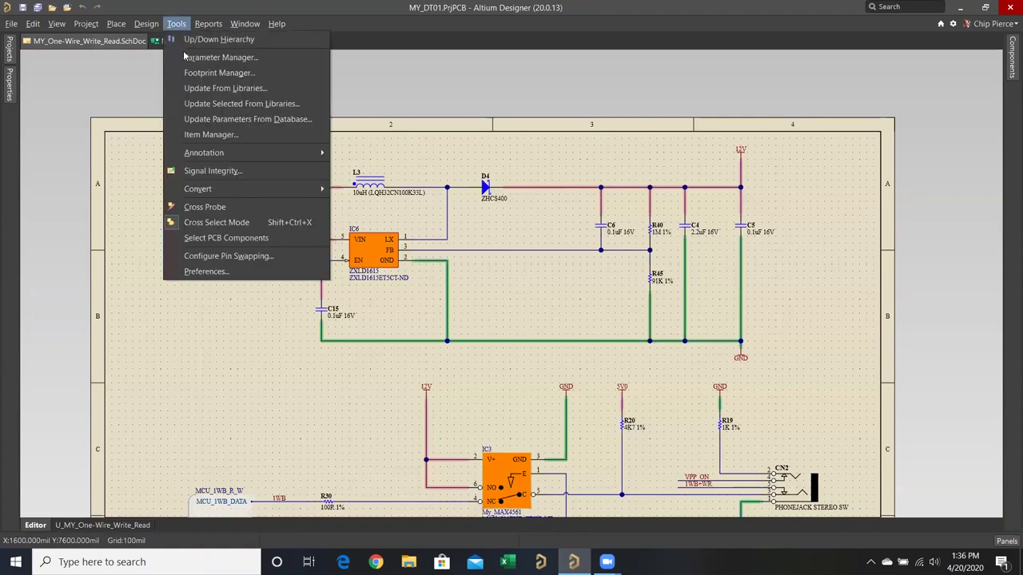
left_click(205, 206)
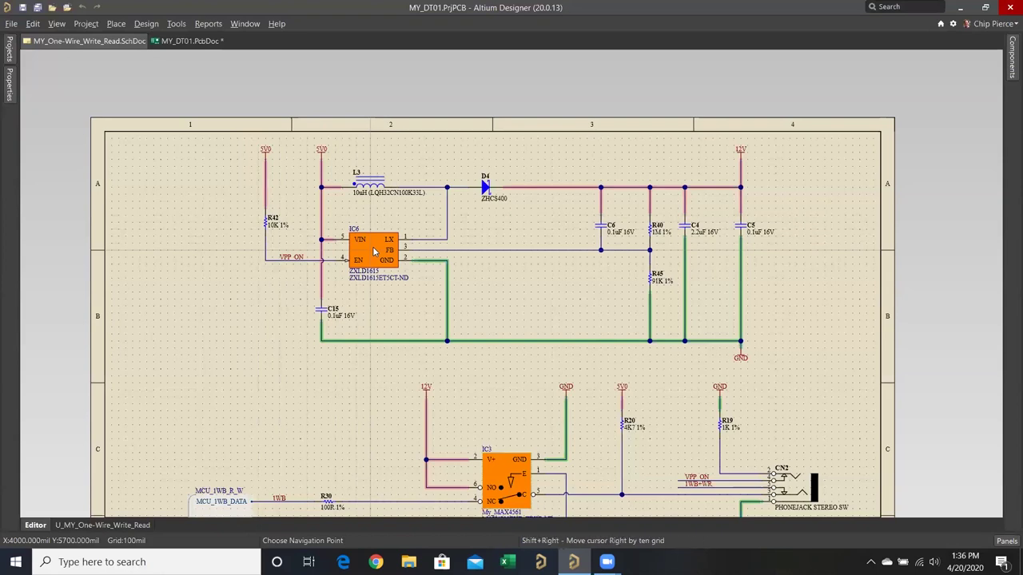
key("Escape")
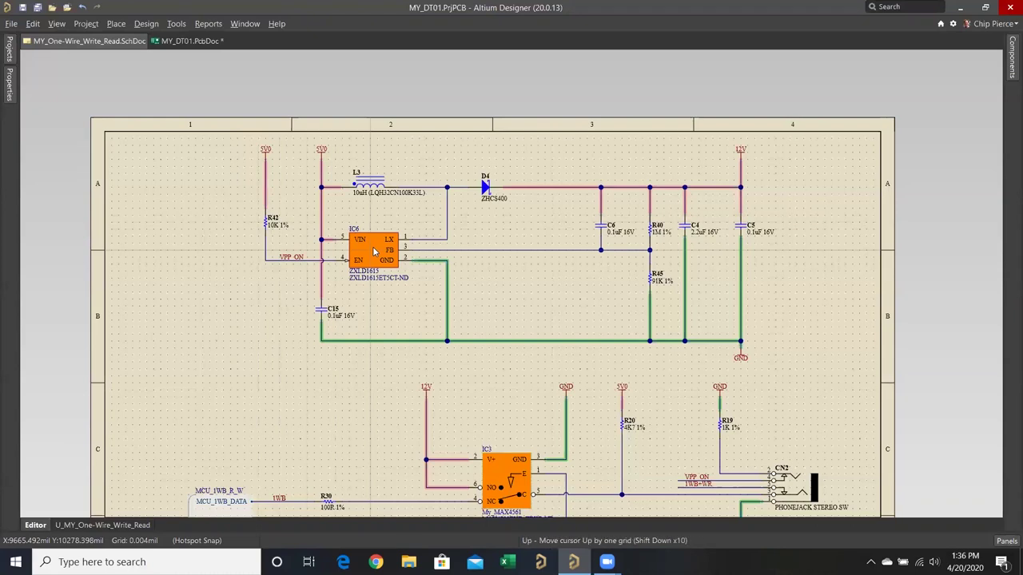
left_click(378, 252)
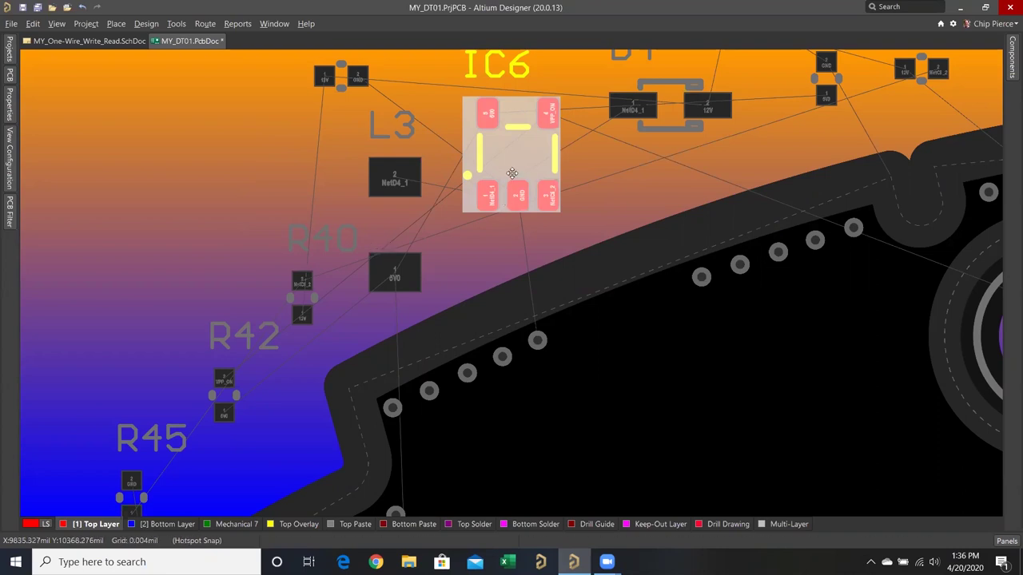
Move IC6 onto the board's upper-left area above FD2, turned 90 degrees counterclockwise, clear the filter and nudge IC6 slightly upward.
scroll(508, 156, "down", 4, "ctrl")
left_click_drag(509, 156, 596, 349)
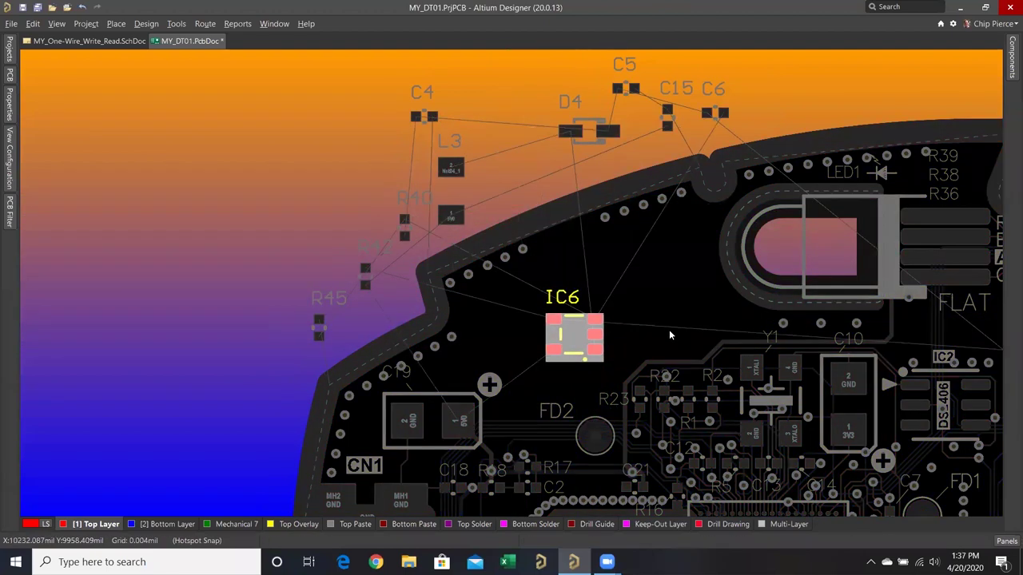
right_click(505, 175)
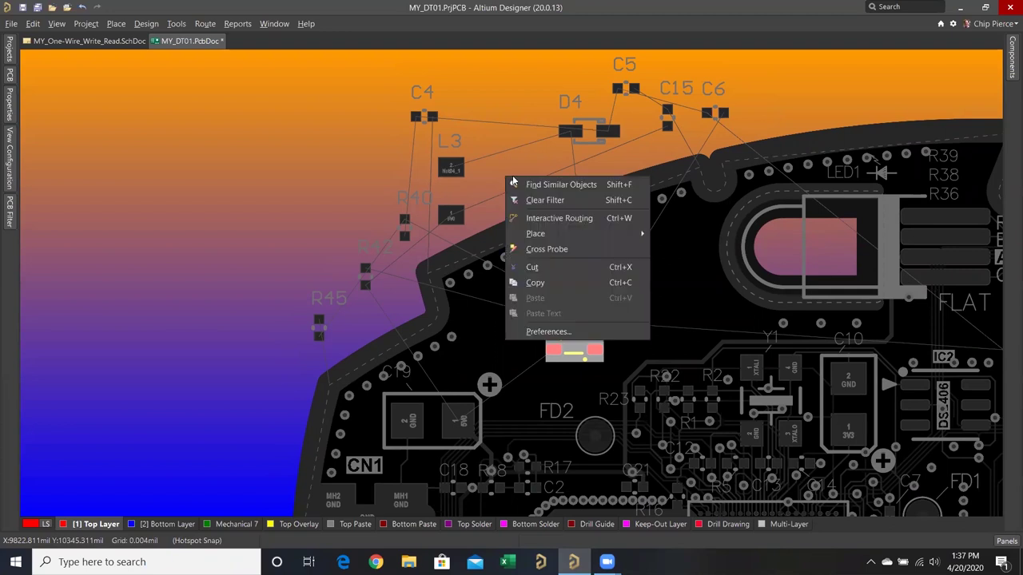
left_click(543, 202)
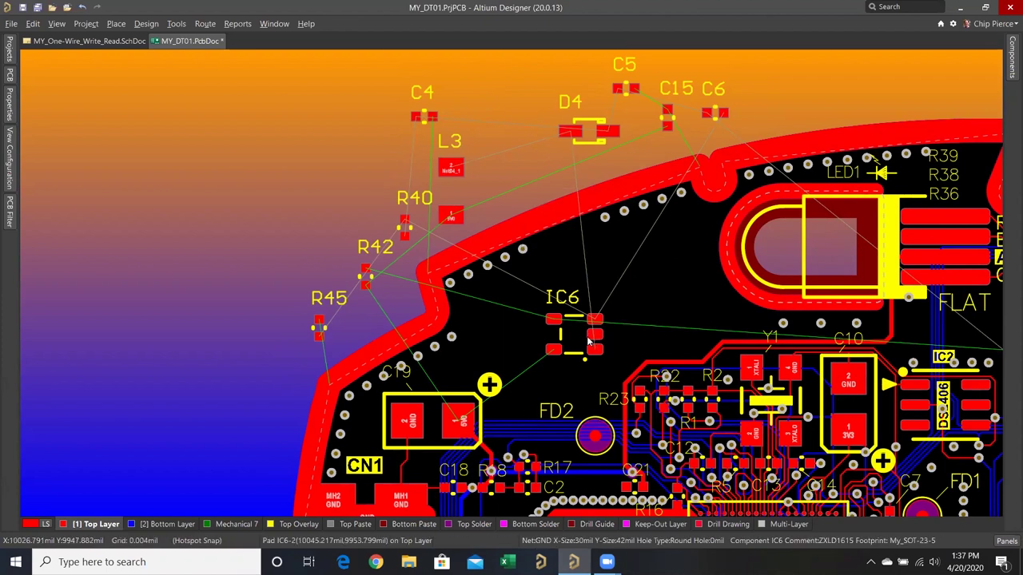
left_click_drag(589, 341, 596, 341)
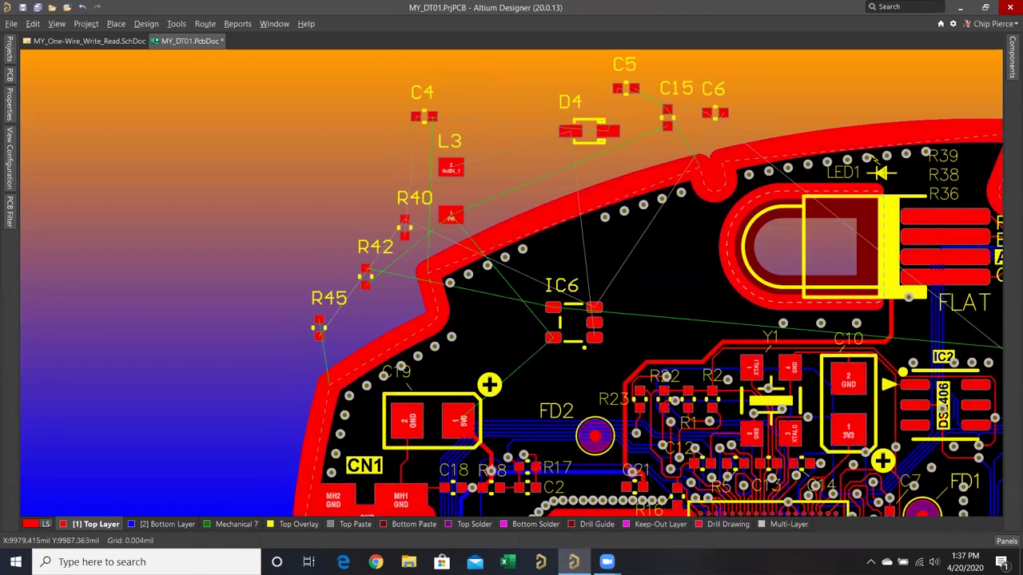
Highlight the nets of IC6's pads in turn, from pins 1 and 3 to the 5V0 net on pin 5.
scroll(570, 321, "up", 2, "ctrl")
scroll(568, 320, "up", 2, "ctrl")
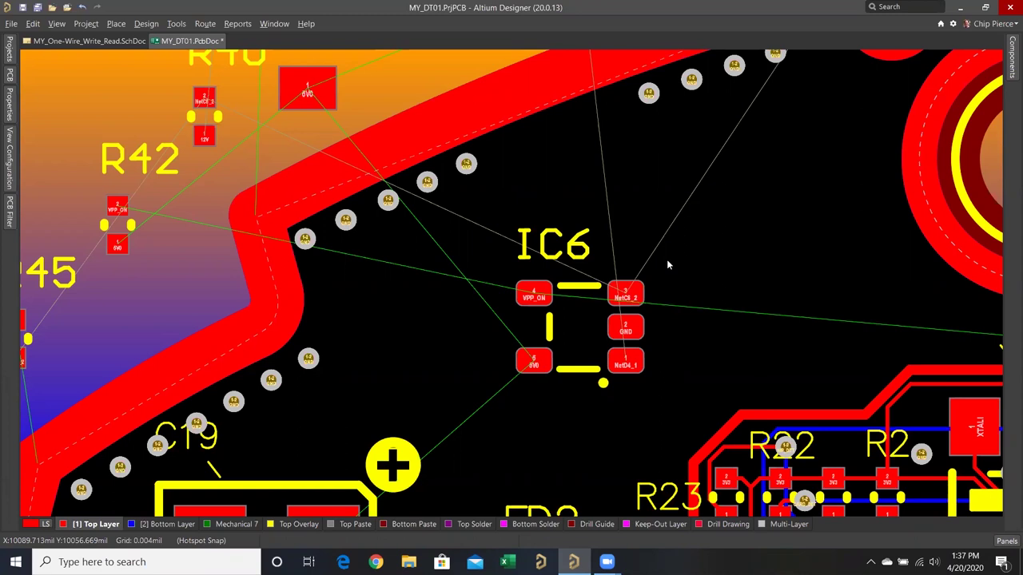
left_click(533, 364)
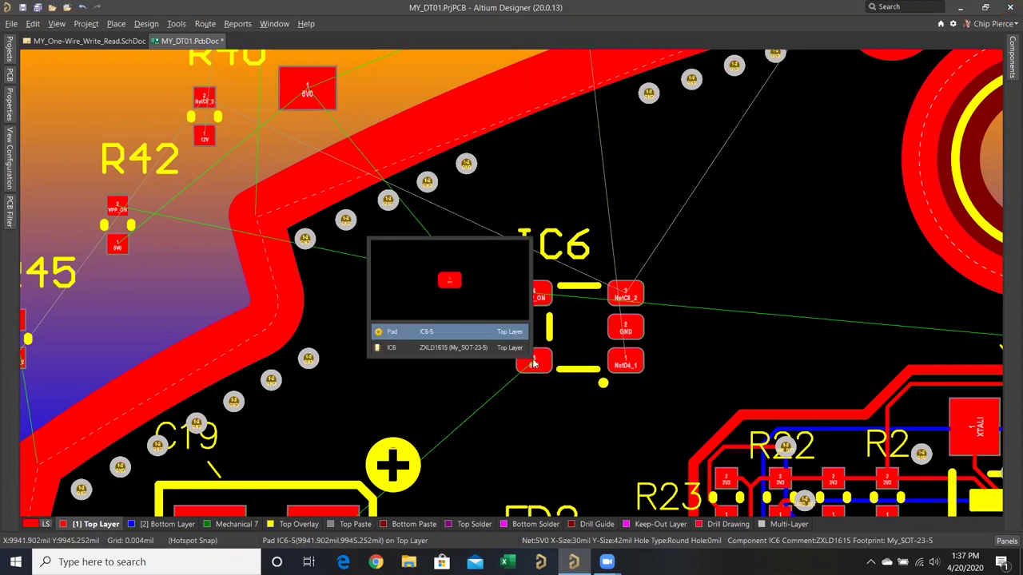
key("Escape")
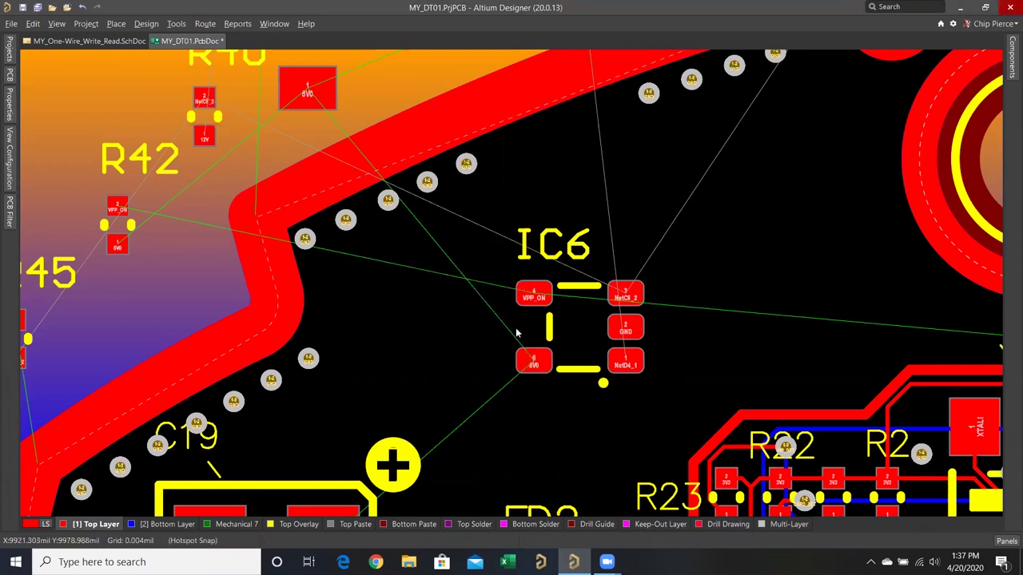
left_click(626, 365, "ctrl")
left_click(627, 298, "ctrl")
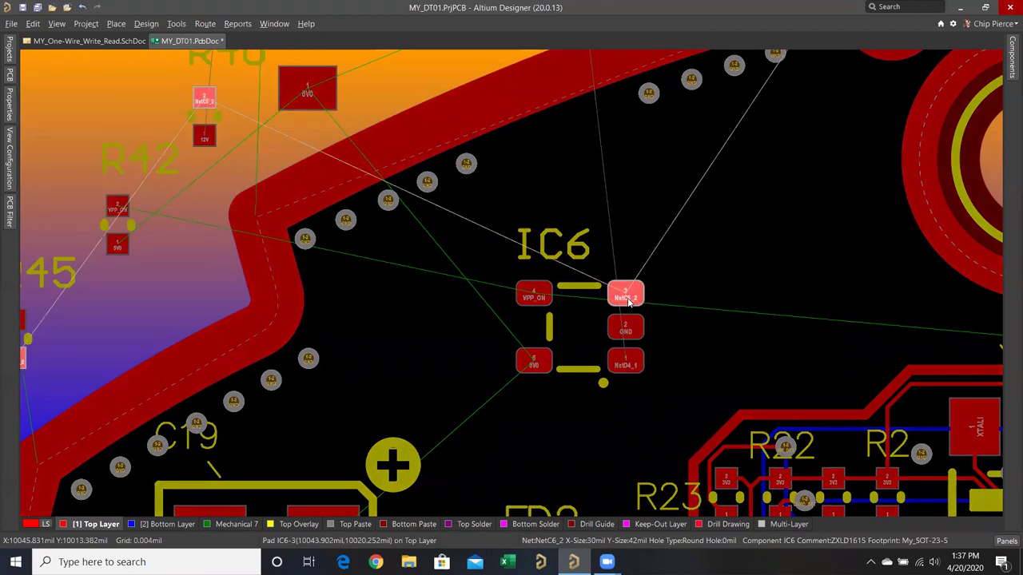
left_click(533, 361, "ctrl")
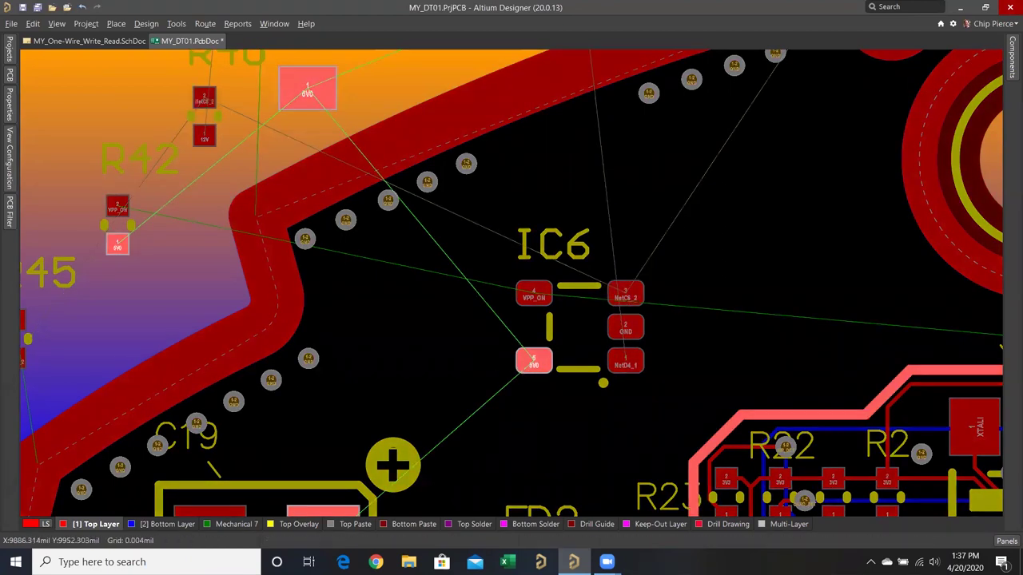
Move inductor L3 onto the board between IC6 and the slot by LED1, and adjust IC6's position slightly.
scroll(482, 354, "down", 5, "ctrl")
scroll(500, 334, "down", 1, "ctrl")
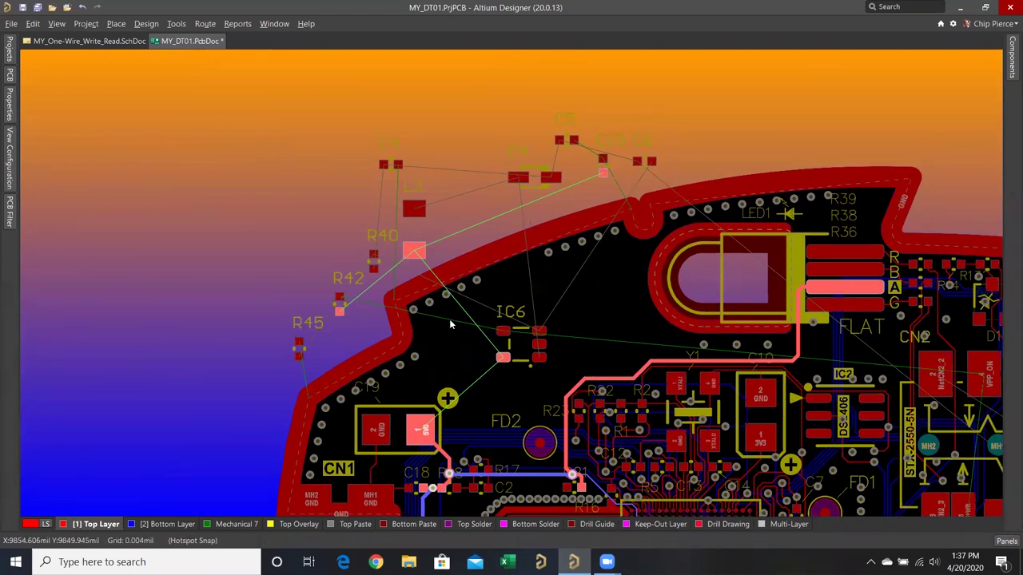
left_click_drag(411, 232, 607, 309)
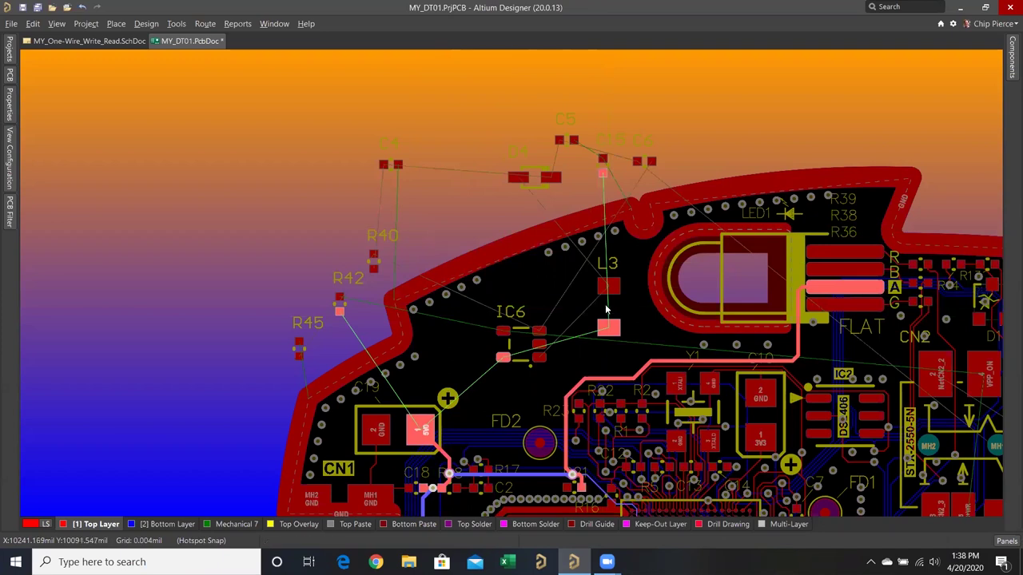
left_click_drag(521, 349, 538, 361)
scroll(538, 361, "up", 5, "ctrl")
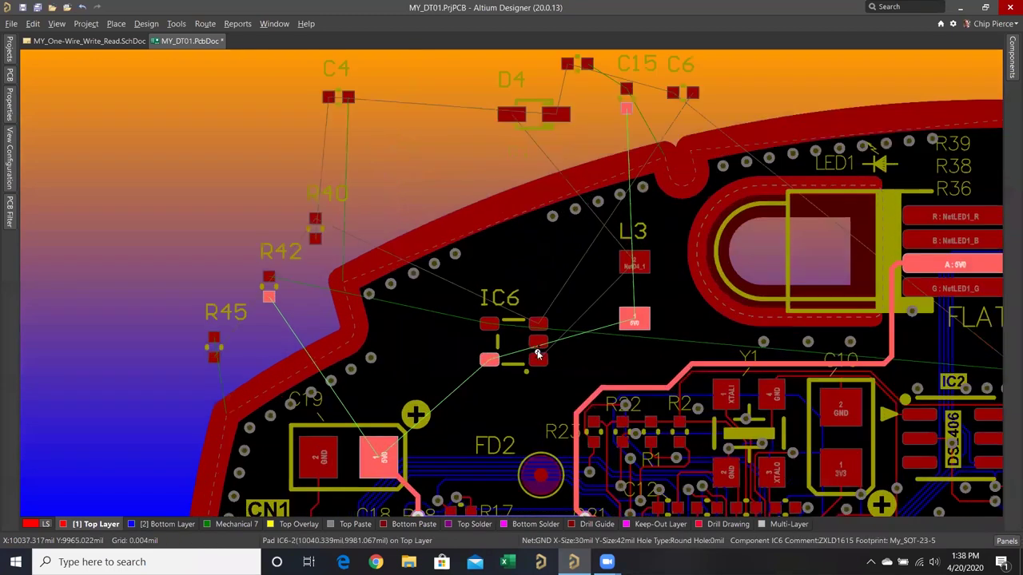
scroll(537, 373, "up", 2, "ctrl")
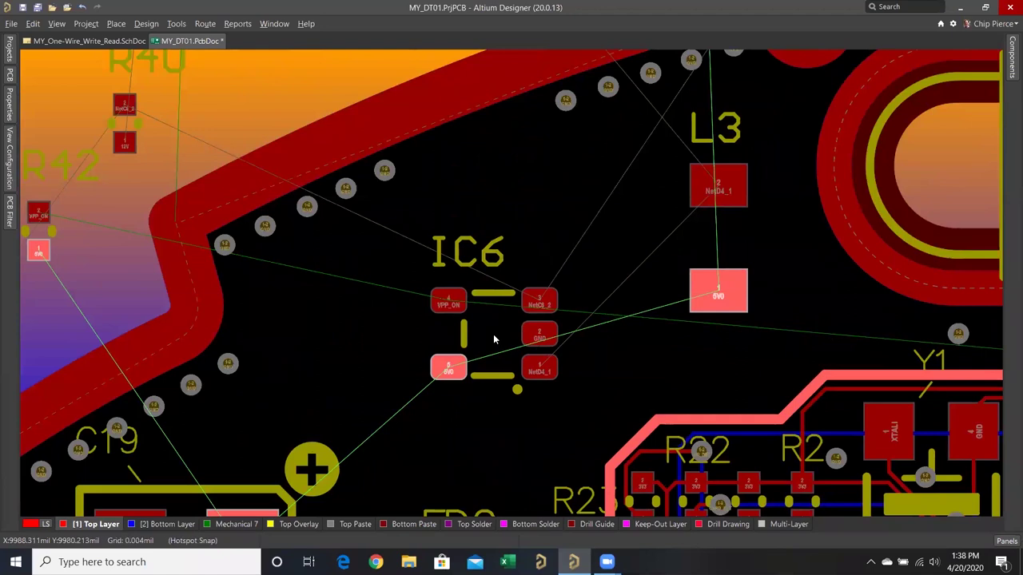
Turn on the display of Component Reference Points for the PCB and turn it off again.
left_click(12, 177)
scroll(80, 396, "down", 5)
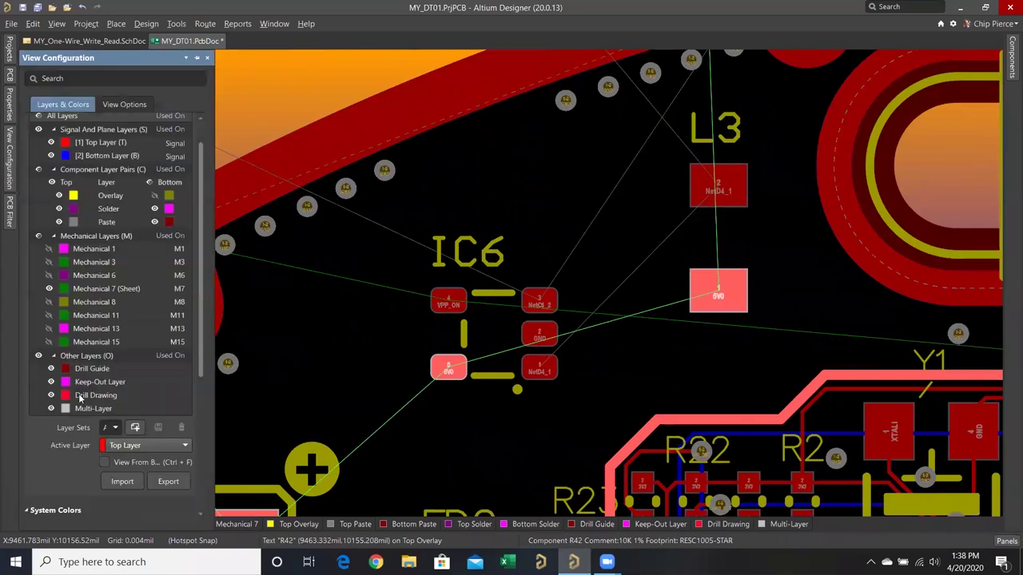
scroll(81, 396, "down", 3)
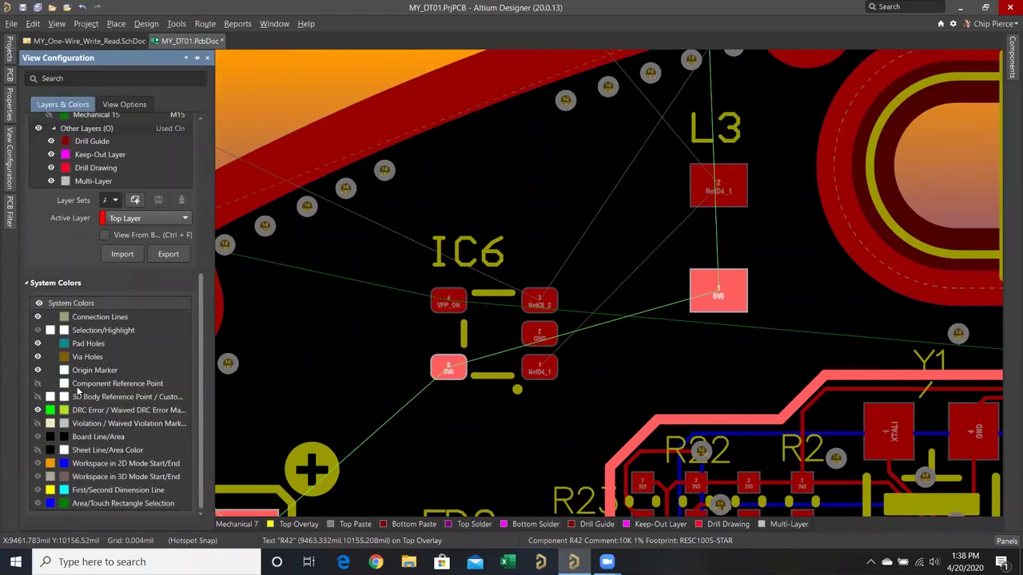
left_click(38, 385)
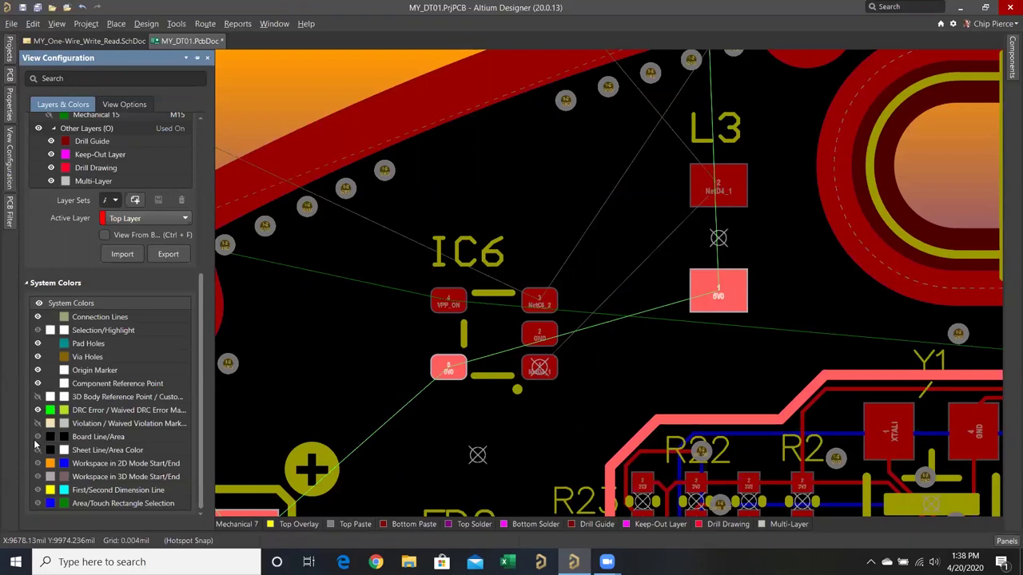
left_click(38, 384)
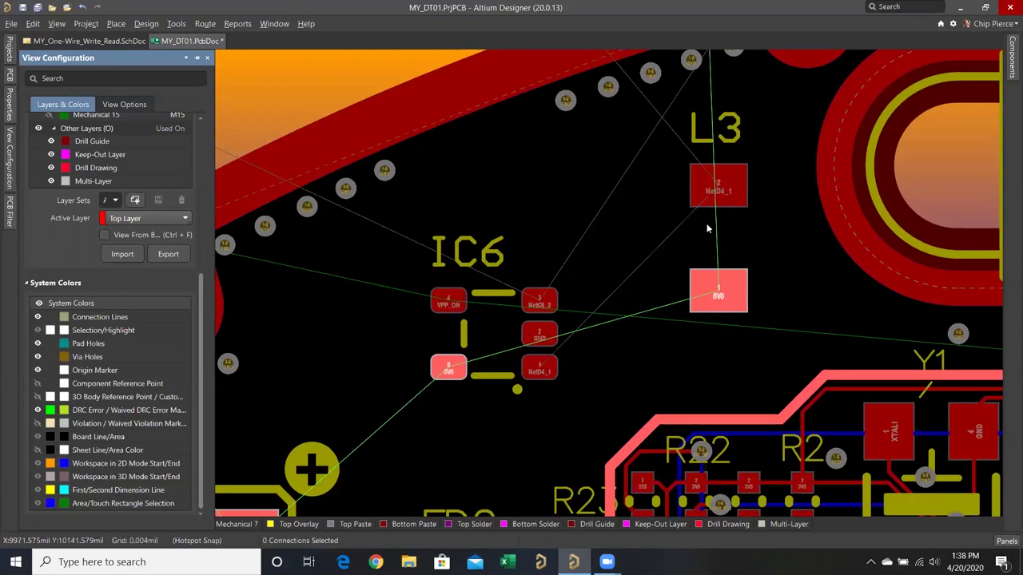
Move L3 below IC6, rotate it to lie horizontally and clear the net highlighting.
left_click_drag(711, 231, 701, 254)
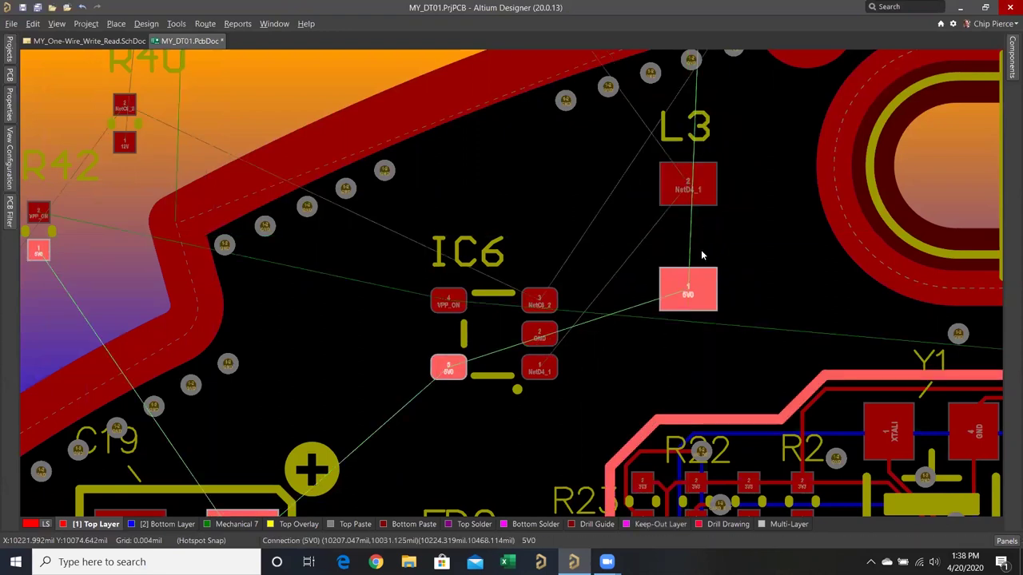
left_click_drag(678, 232, 498, 454)
key("space")
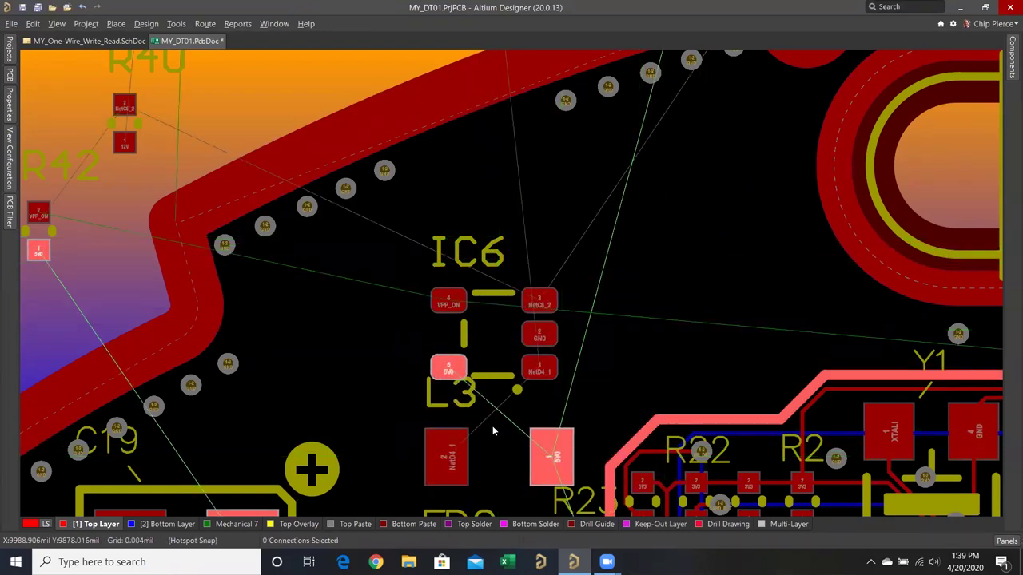
right_click(497, 446)
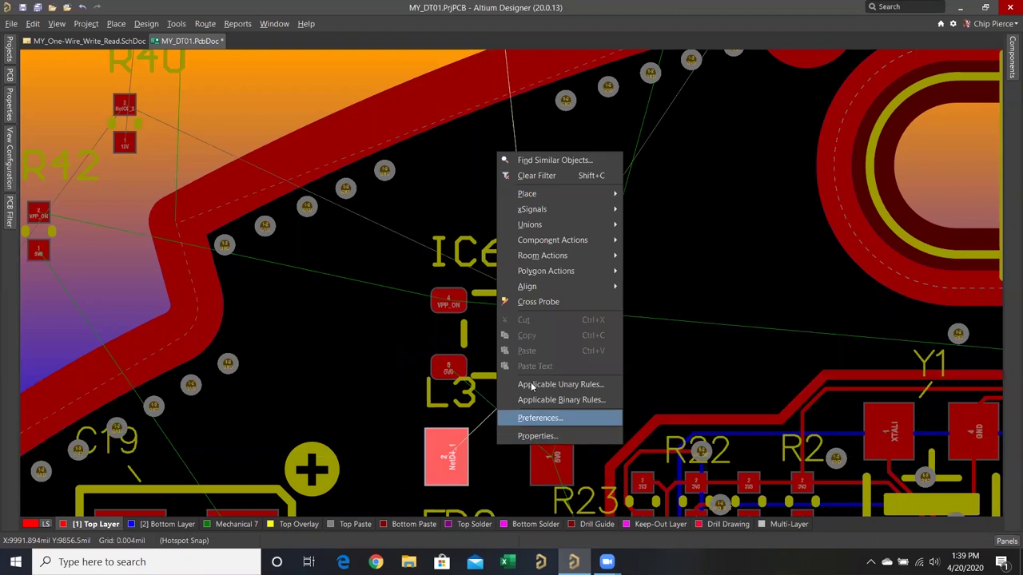
key("Escape")
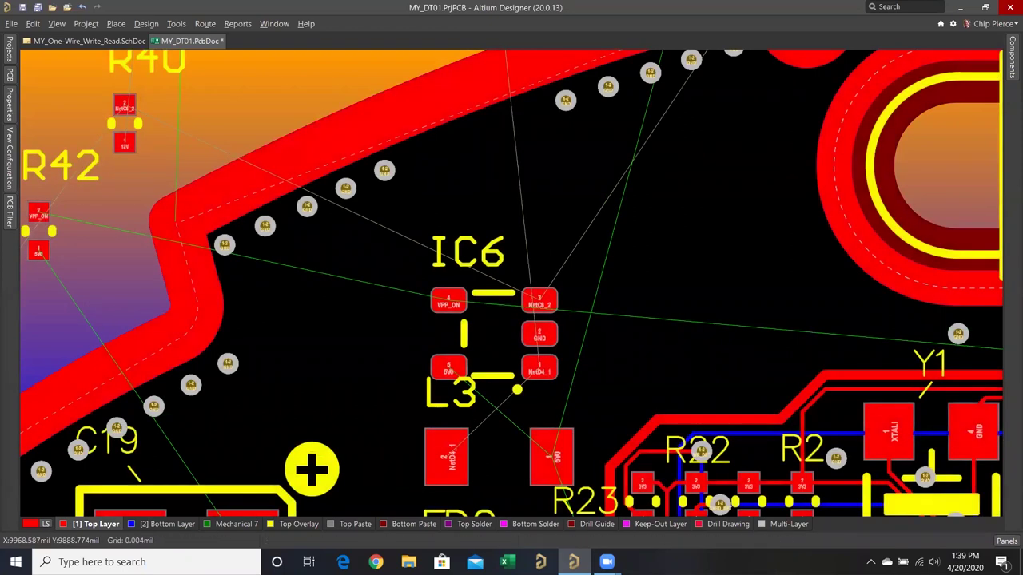
Turn L3 180 degrees just beneath IC6, and move the designators to the left of L3 and to the right of IC6.
scroll(488, 465, "up", 2, "ctrl")
mouse_move(487, 466)
left_mouse_down()
mouse_move(504, 482)
mouse_move(484, 446)
left_mouse_up()
scroll(493, 459, "up", 1, "ctrl")
key("space")
key("space")
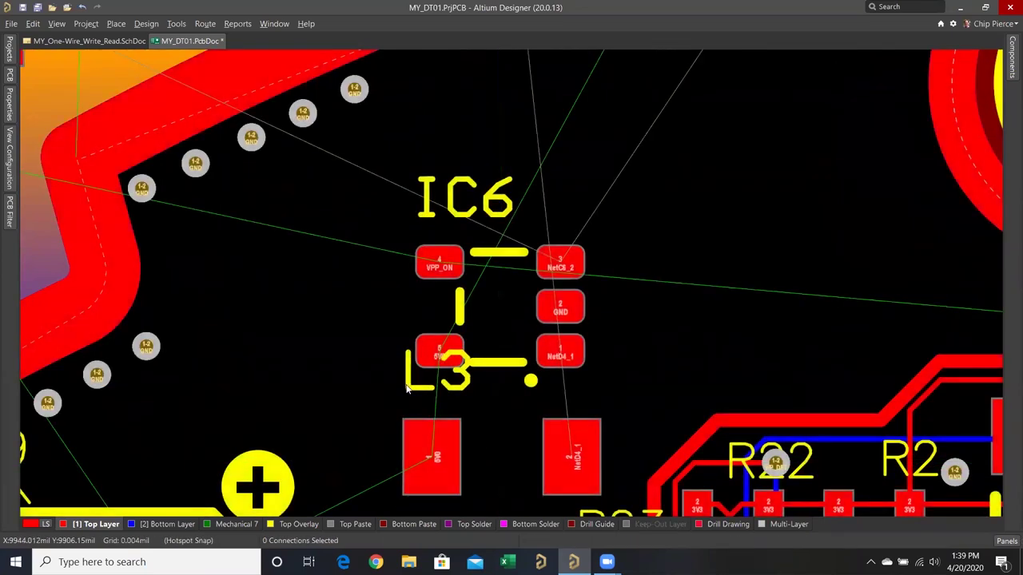
left_click_drag(406, 388, 365, 454)
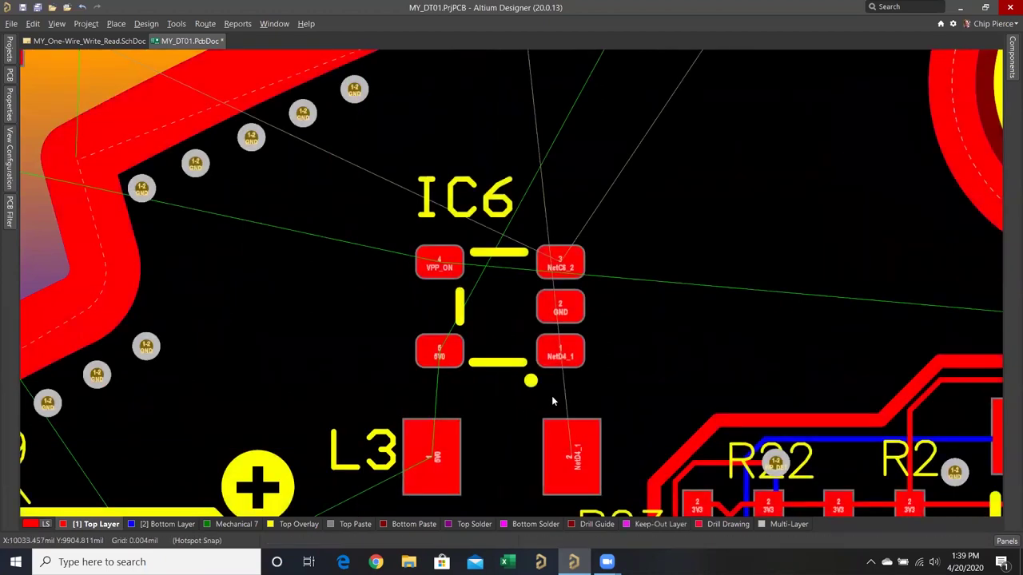
left_click_drag(586, 228, 637, 308)
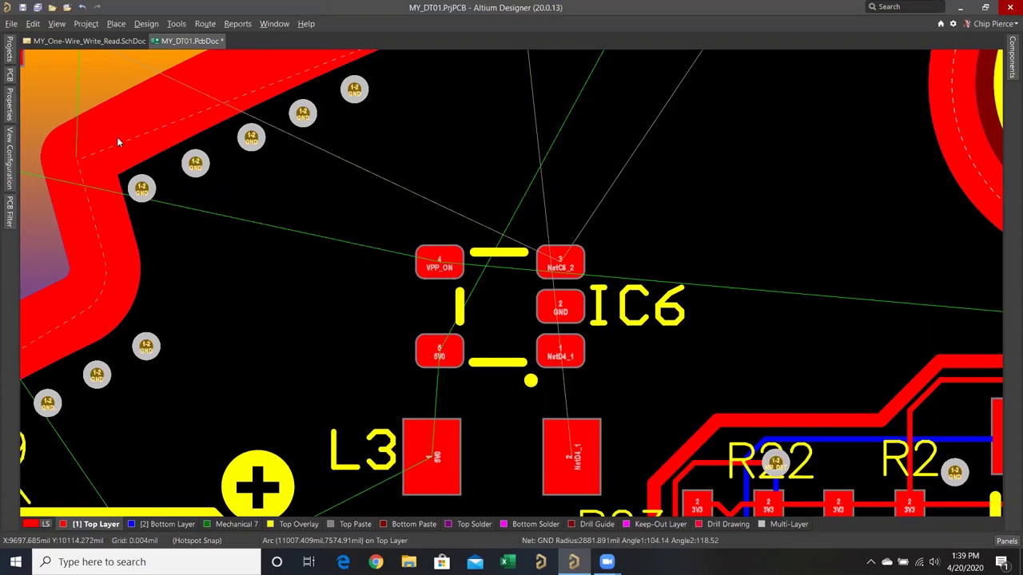
Set the Global Board Snap Grid step to 1 mil and close the board properties.
left_click(8, 116)
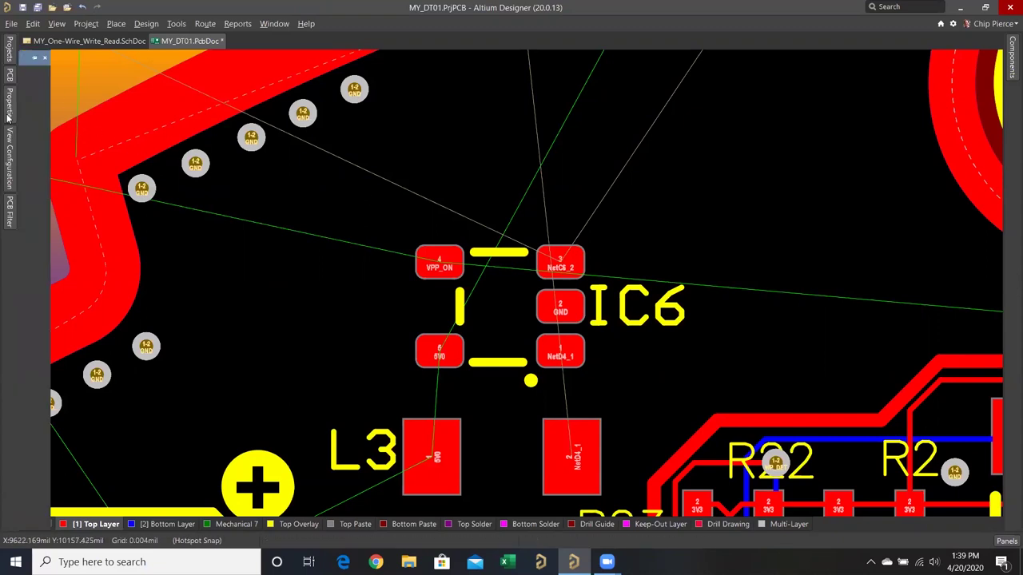
left_click(27, 277)
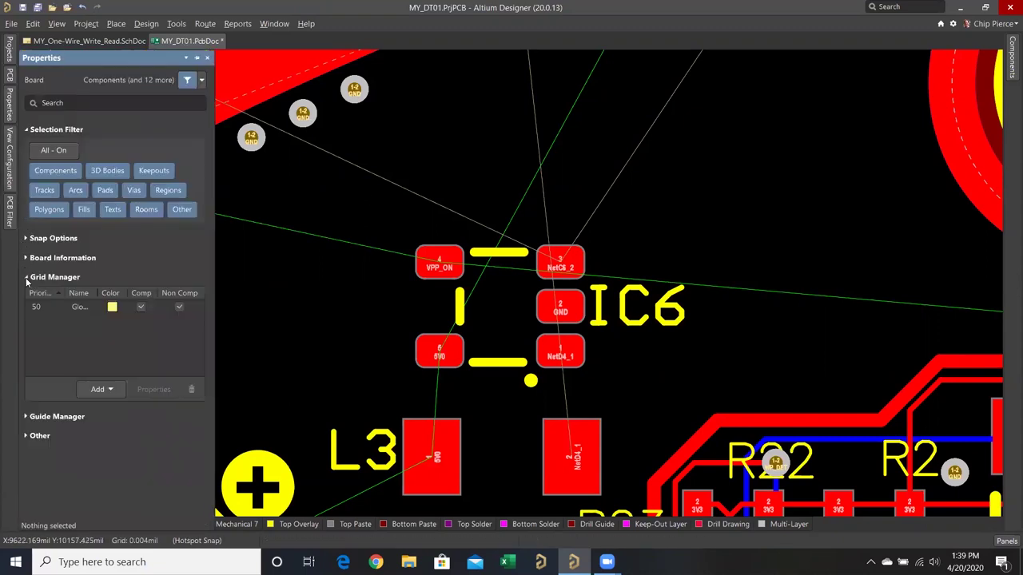
left_click(64, 306)
left_click(146, 392)
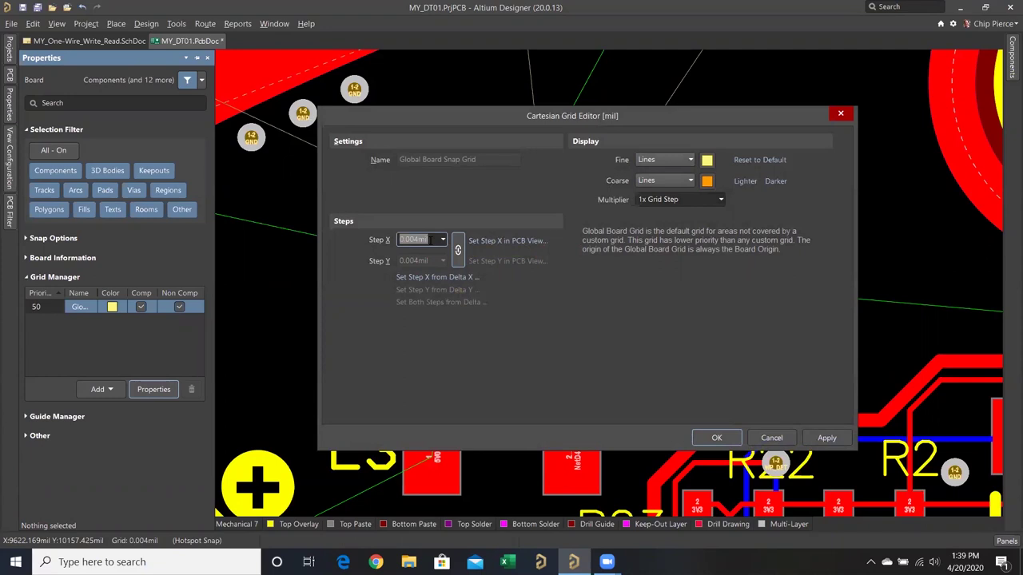
type("1")
key("Return")
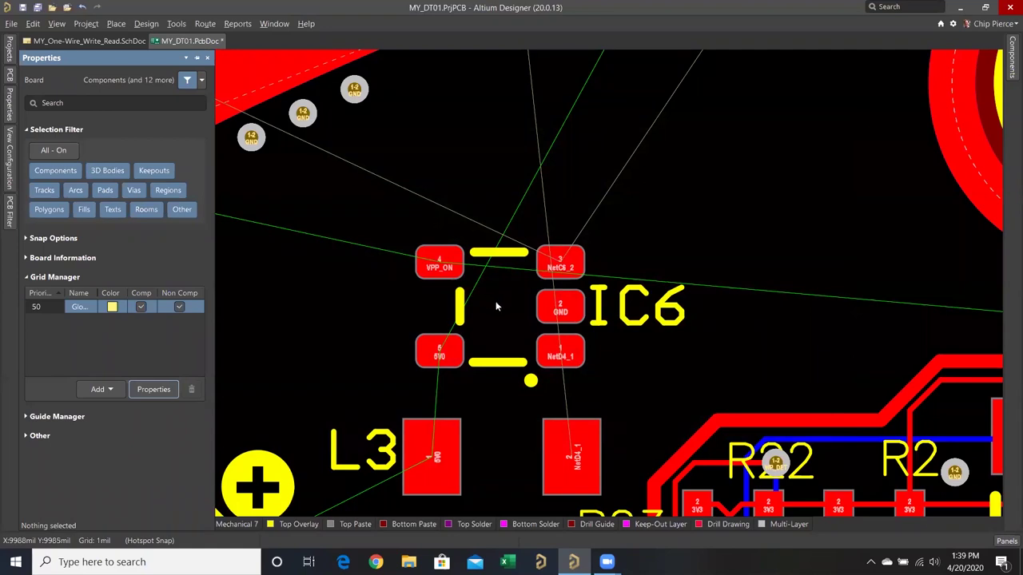
scroll(496, 306, "up", 5, "ctrl")
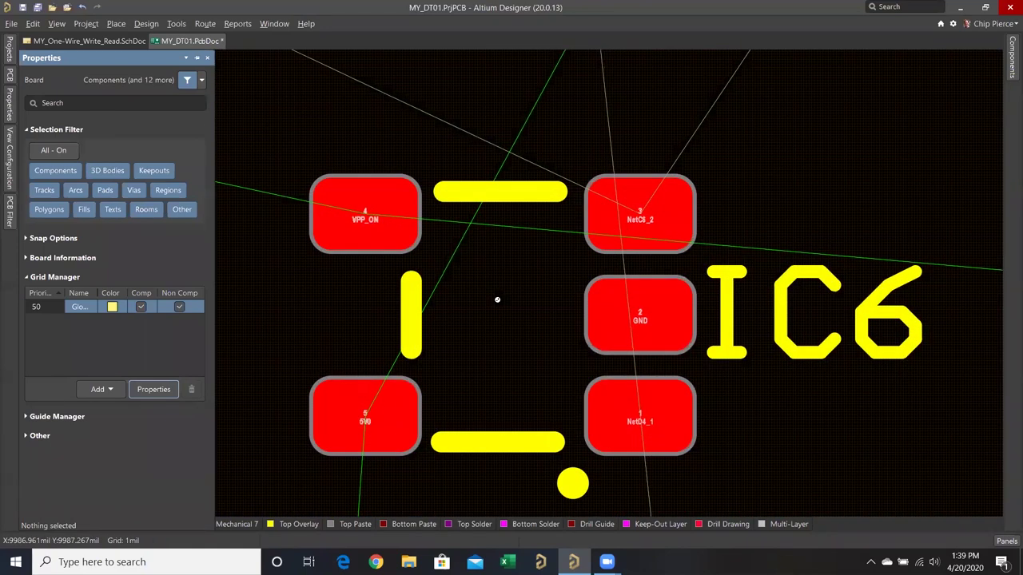
key("F11")
scroll(497, 299, "up", 2, "ctrl")
scroll(497, 301, "down", 3, "ctrl")
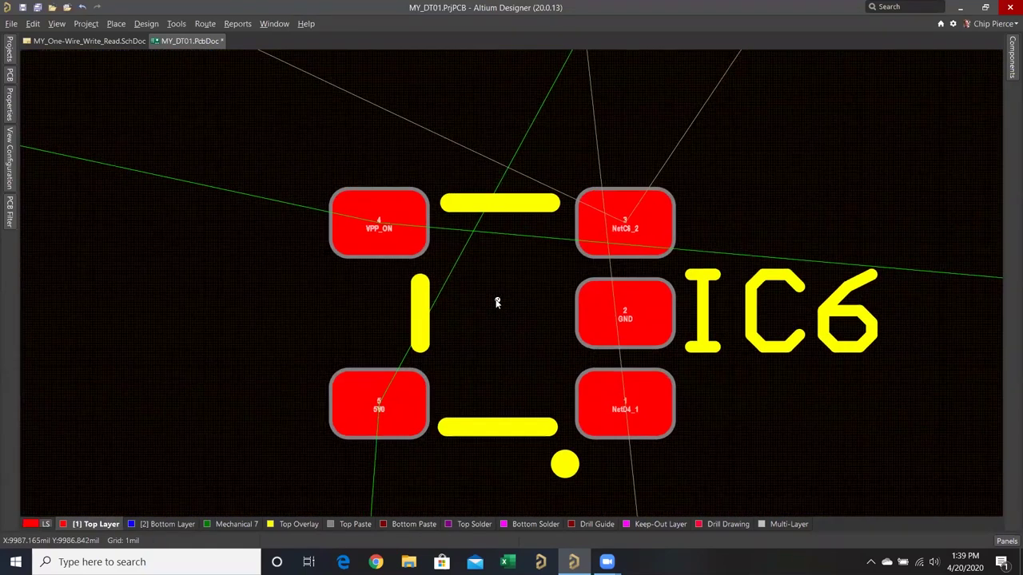
scroll(497, 302, "down", 4, "ctrl")
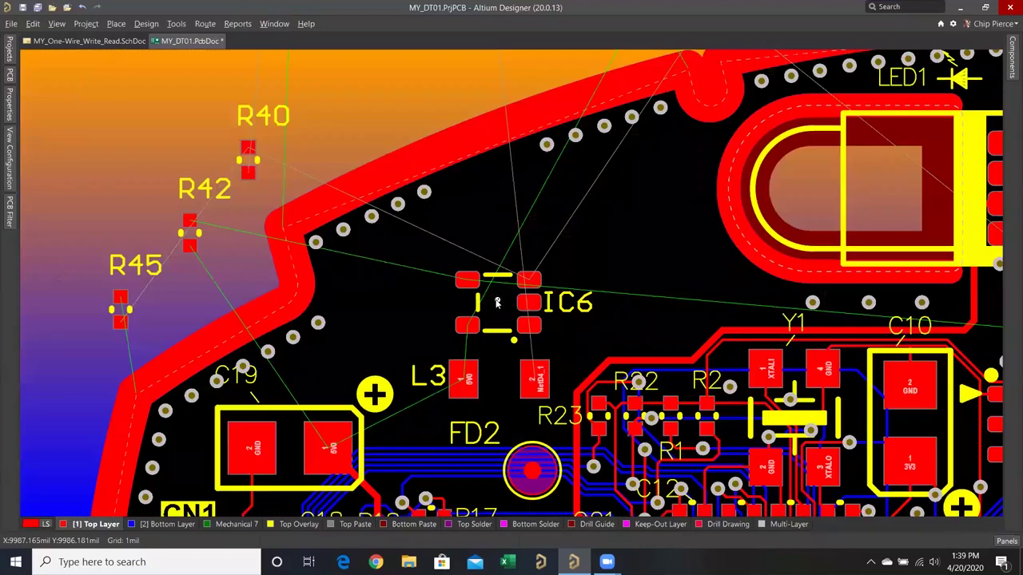
Highlight the 5V0 net and move C15 onto the board beside IC6's VPP_ON and 5V0 pads.
left_click(460, 385, "ctrl")
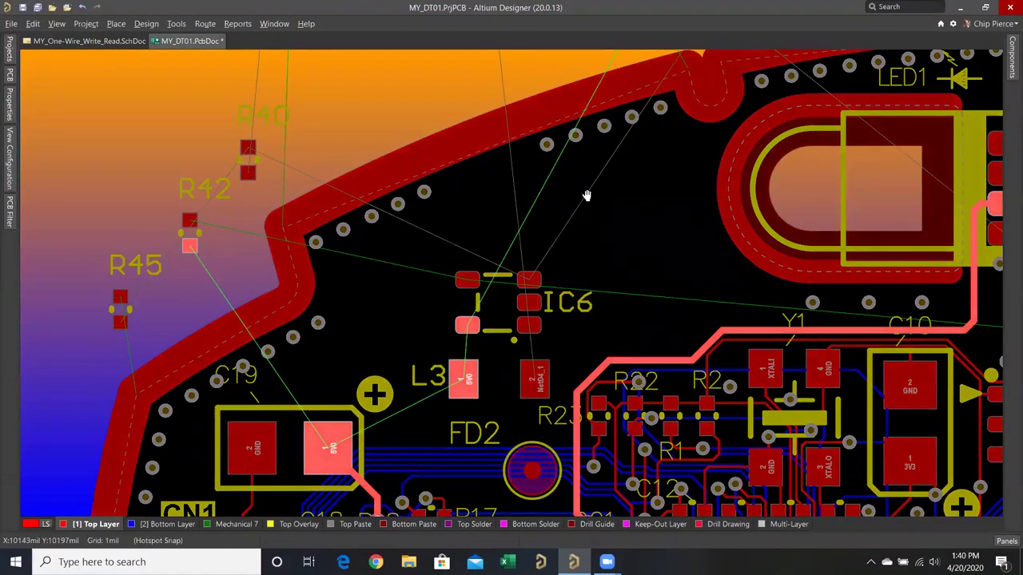
right_click_drag(587, 196, 575, 278)
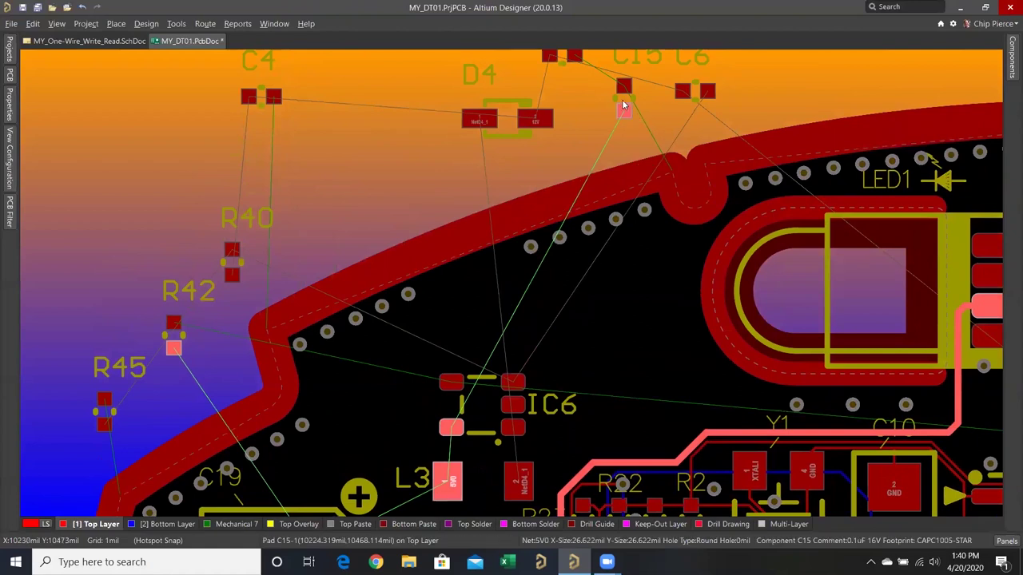
left_click_drag(623, 104, 406, 418)
scroll(396, 417, "up", 3, "ctrl")
scroll(392, 420, "up", 2, "ctrl")
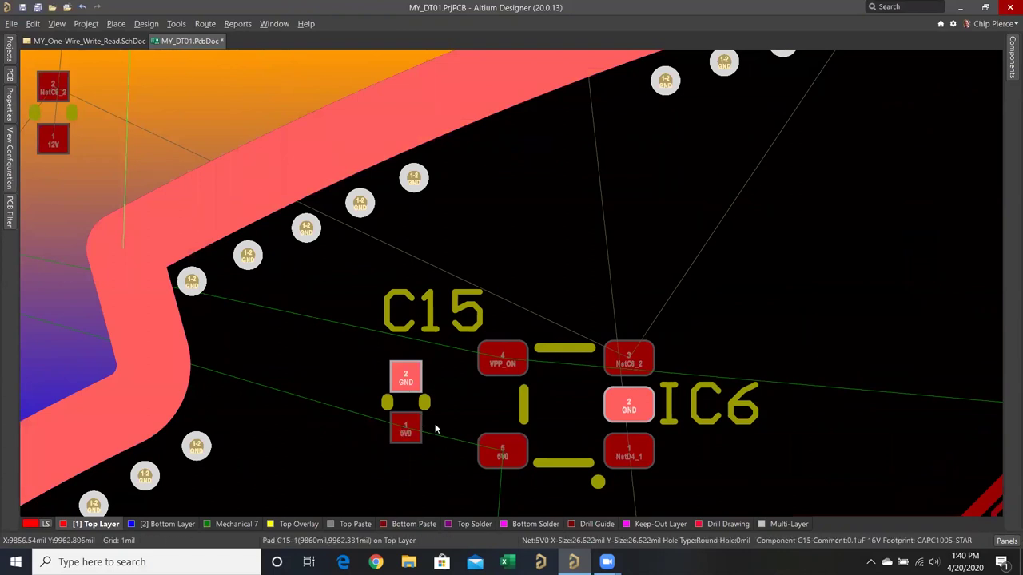
left_click(406, 436)
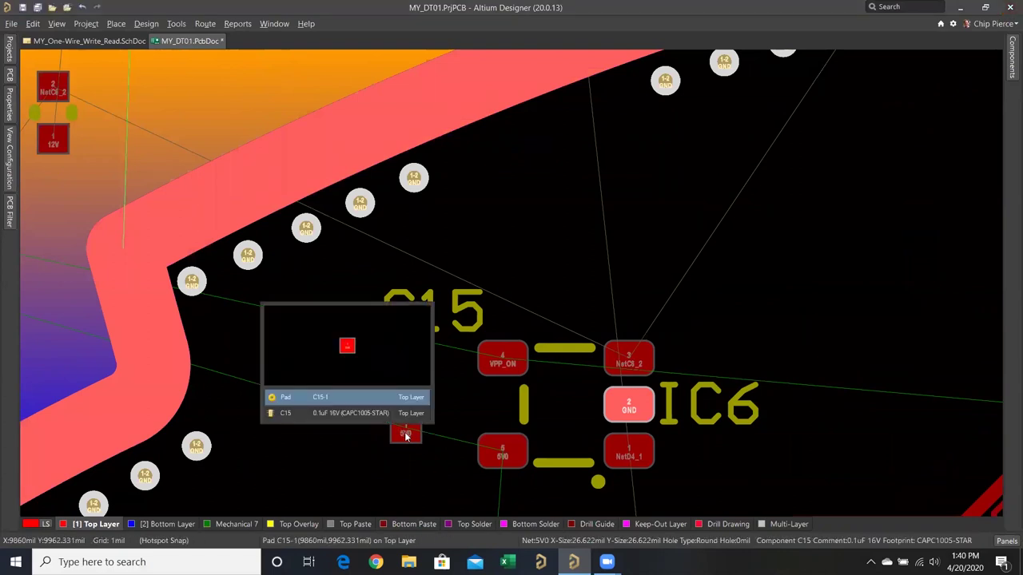
key("Escape")
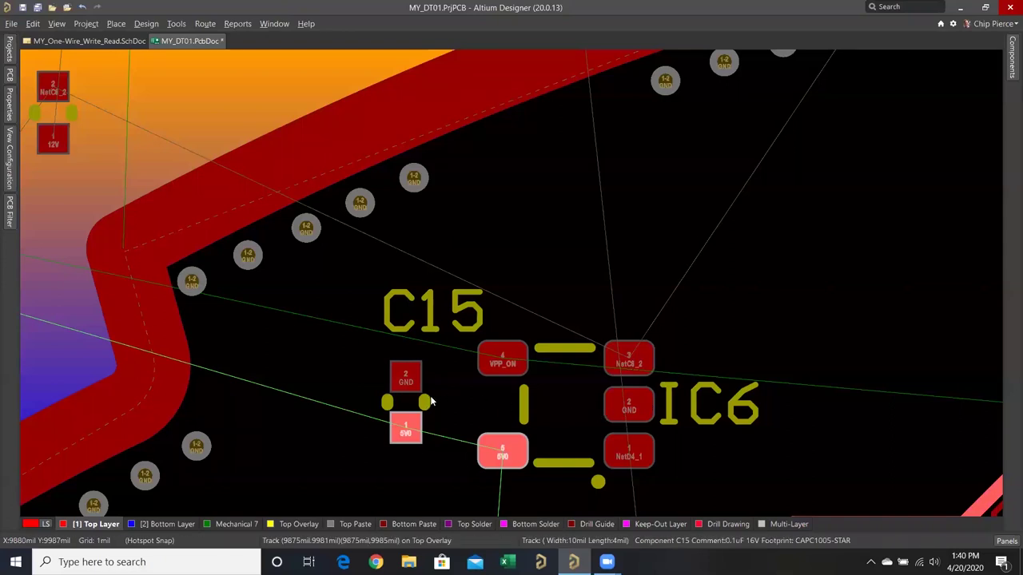
Move R42 onto the board on the far side of C15 from IC6, with its 5V0 pad level with C15's.
scroll(437, 395, "down", 1, "ctrl")
scroll(436, 395, "down", 2, "ctrl")
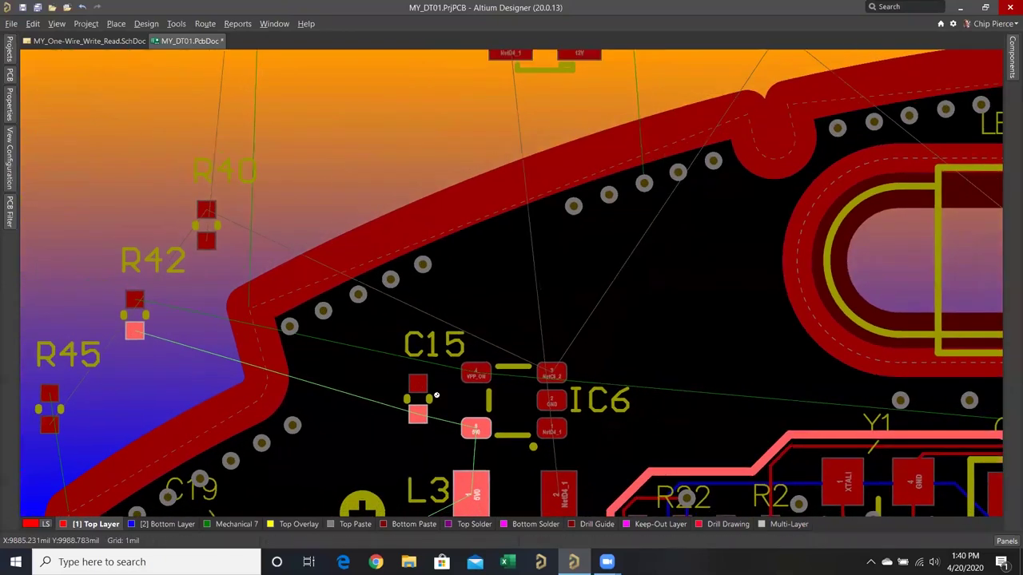
scroll(431, 396, "up", 2, "ctrl")
left_click_drag(429, 393, 276, 285)
left_click_drag(431, 357, 598, 403)
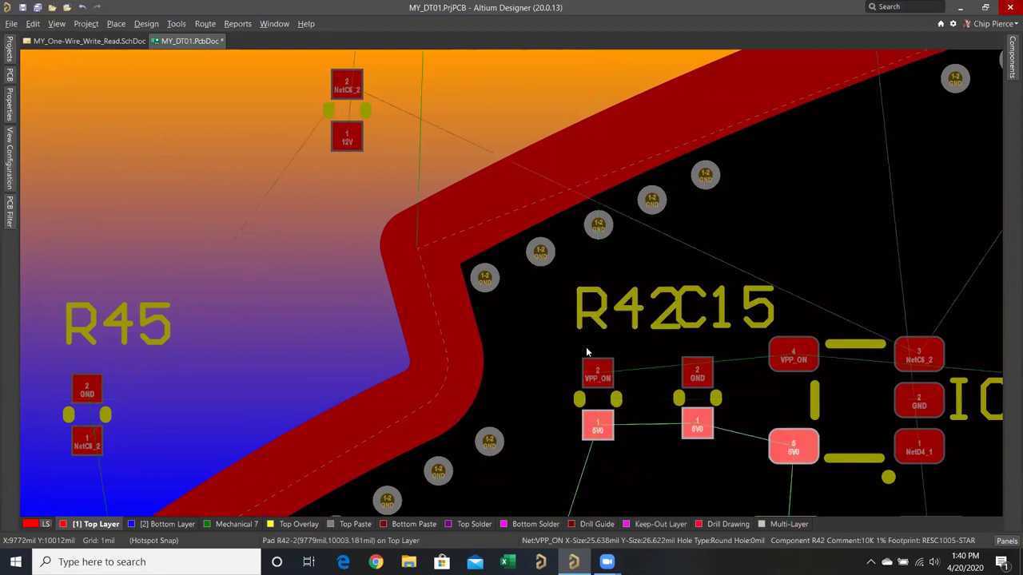
Line up R42 with C15 and arrange their designators side by side above the parts without overlap.
mouse_move(582, 330)
left_mouse_down()
mouse_move(596, 316)
mouse_move(583, 323)
mouse_move(601, 327)
left_mouse_up()
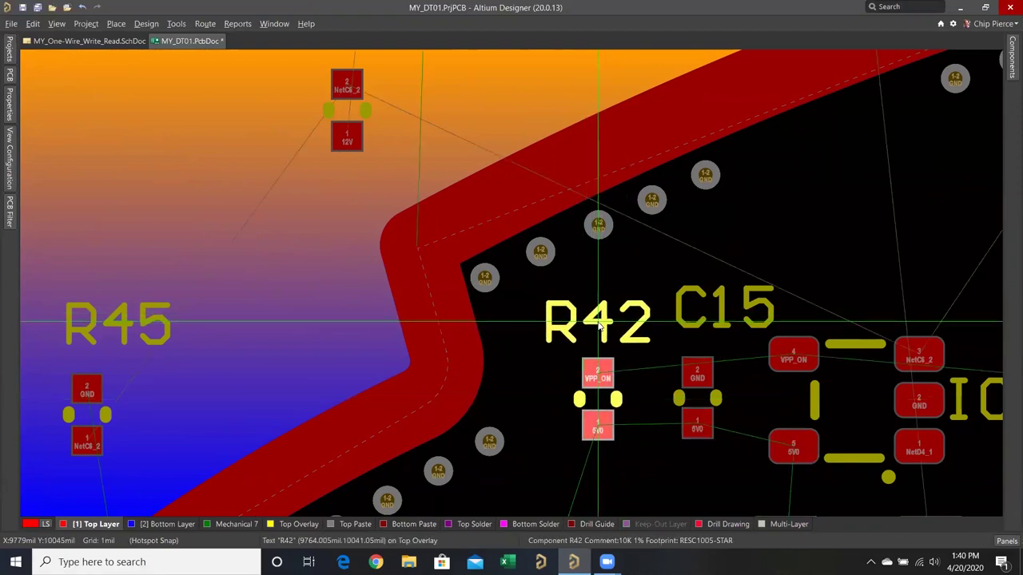
left_click_drag(599, 397, 599, 403)
left_click(668, 386)
left_click_drag(723, 330, 709, 323)
left_click_drag(591, 326, 557, 325)
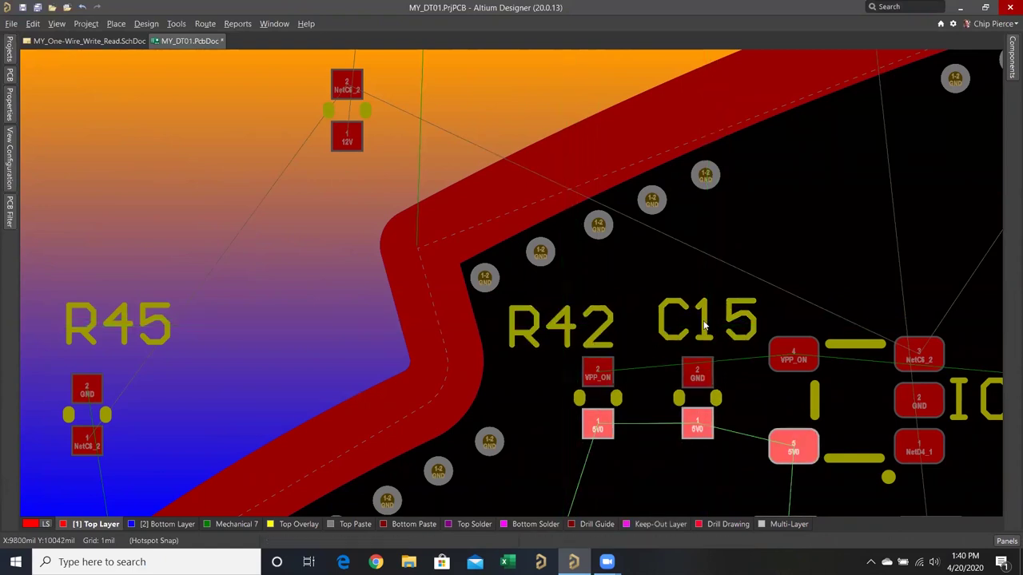
left_click_drag(704, 325, 696, 325)
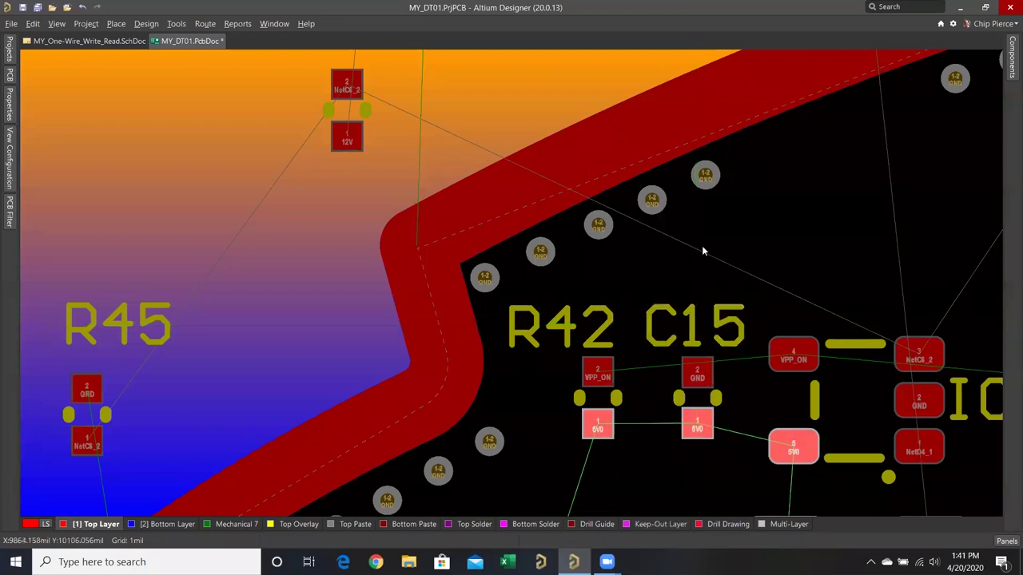
Examine which parts connect to IC6's VPP_ON and NetC6_2 pads by highlighting each net.
scroll(701, 248, "down", 1, "ctrl")
scroll(702, 248, "down", 2, "ctrl")
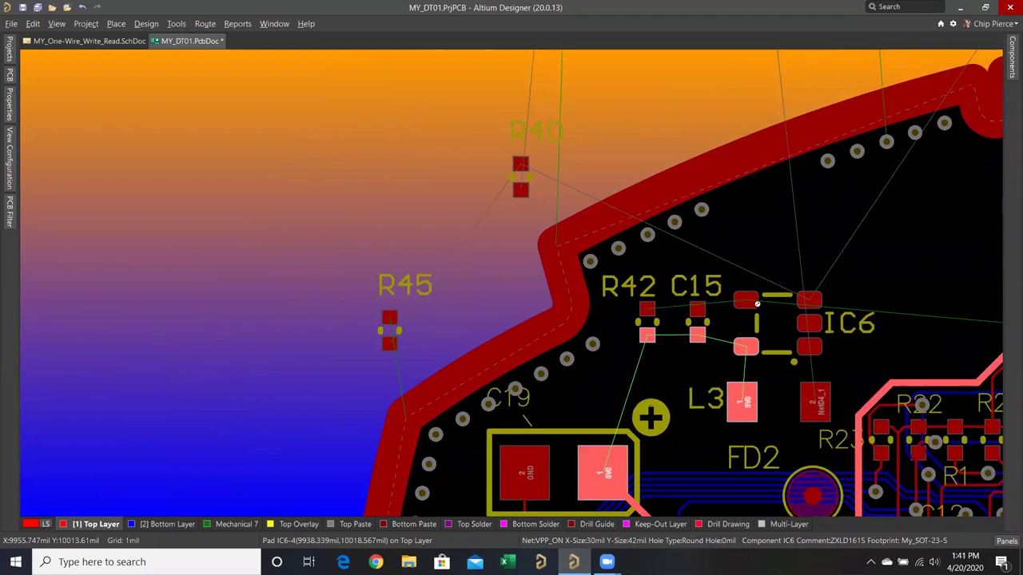
scroll(746, 304, "up", 3, "ctrl")
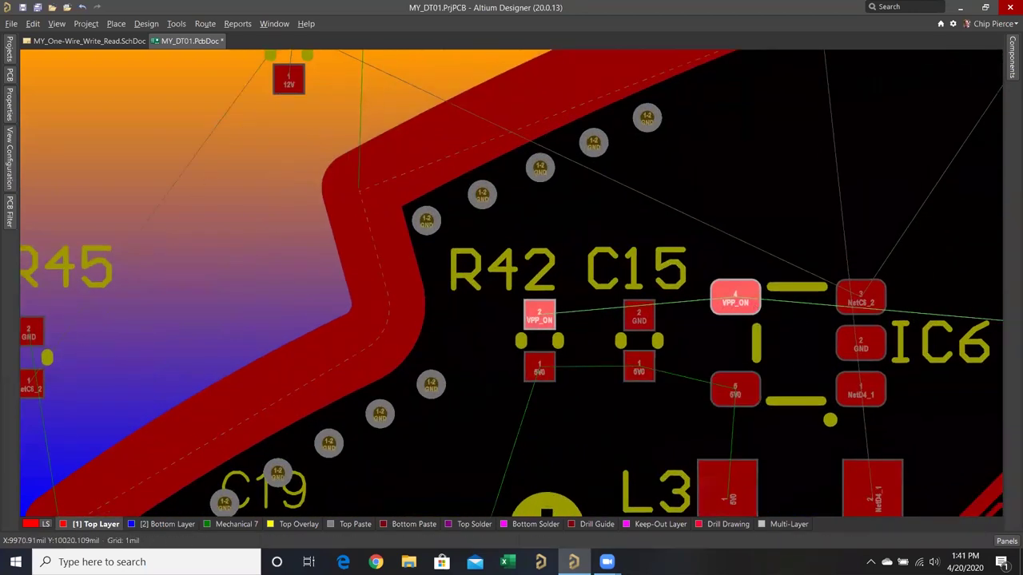
scroll(736, 300, "down", 4, "ctrl")
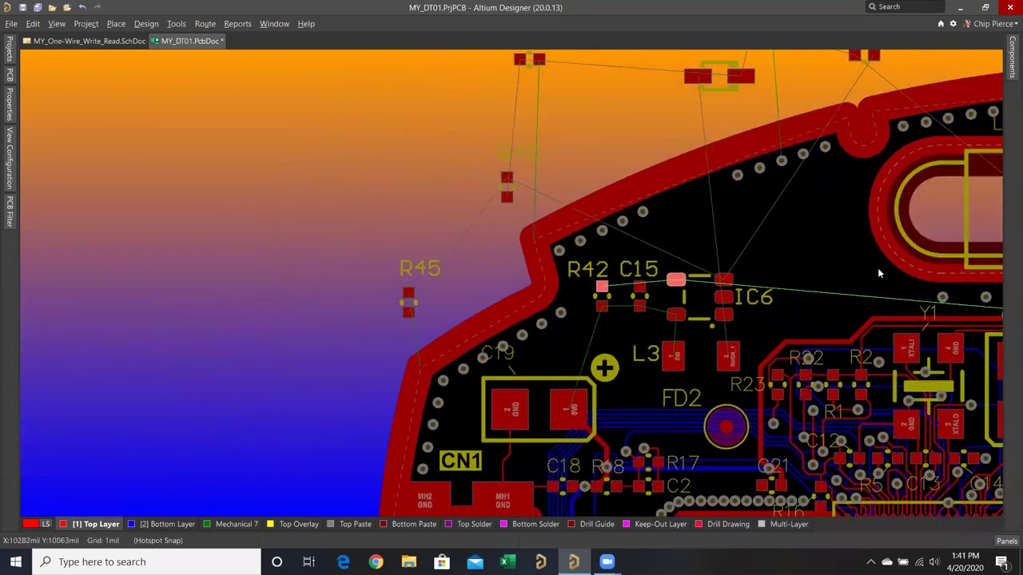
scroll(877, 274, "down", 4, "ctrl")
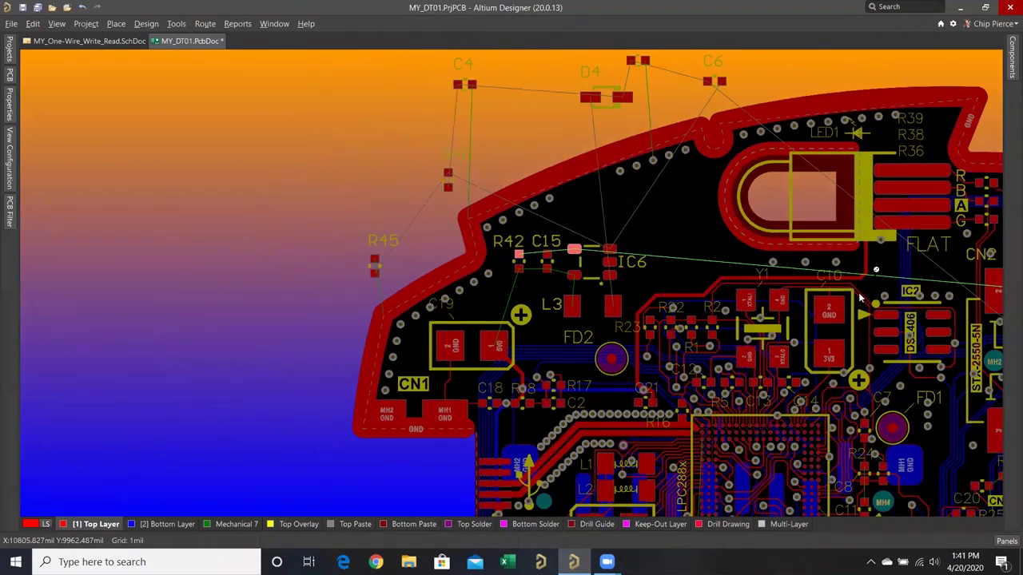
scroll(861, 298, "down", 1, "ctrl")
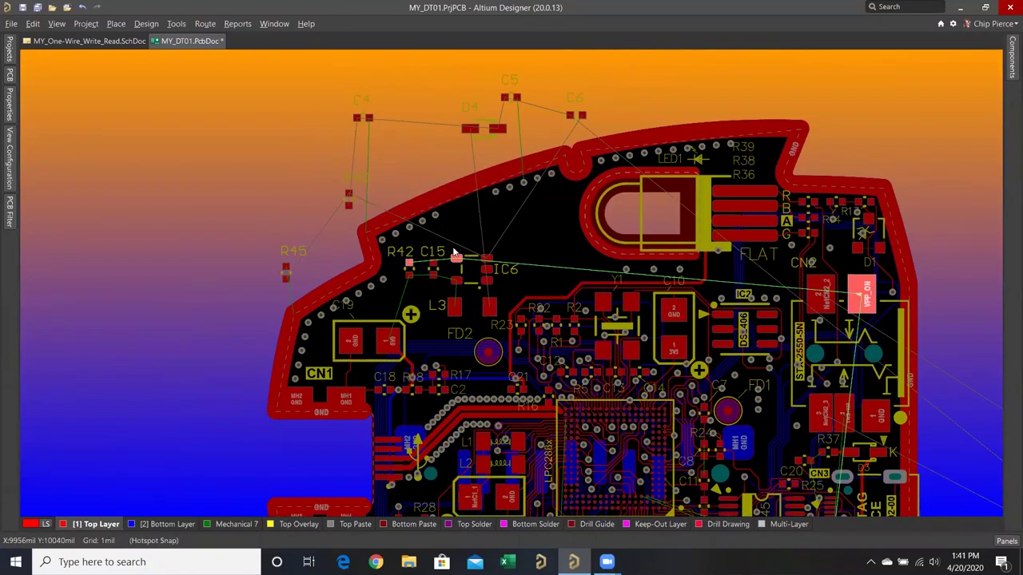
scroll(454, 254, "up", 6, "ctrl")
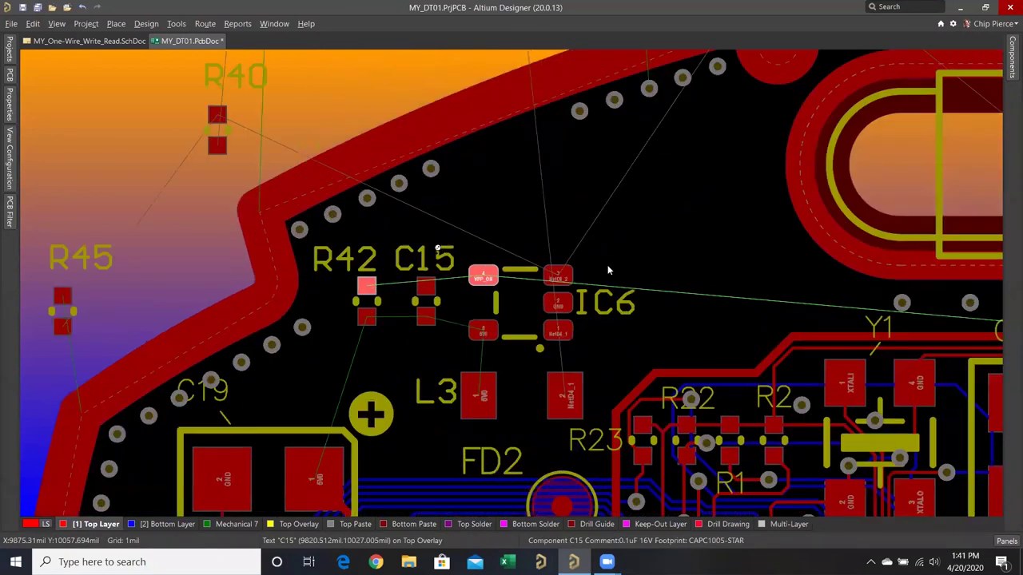
scroll(609, 273, "up", 2, "ctrl")
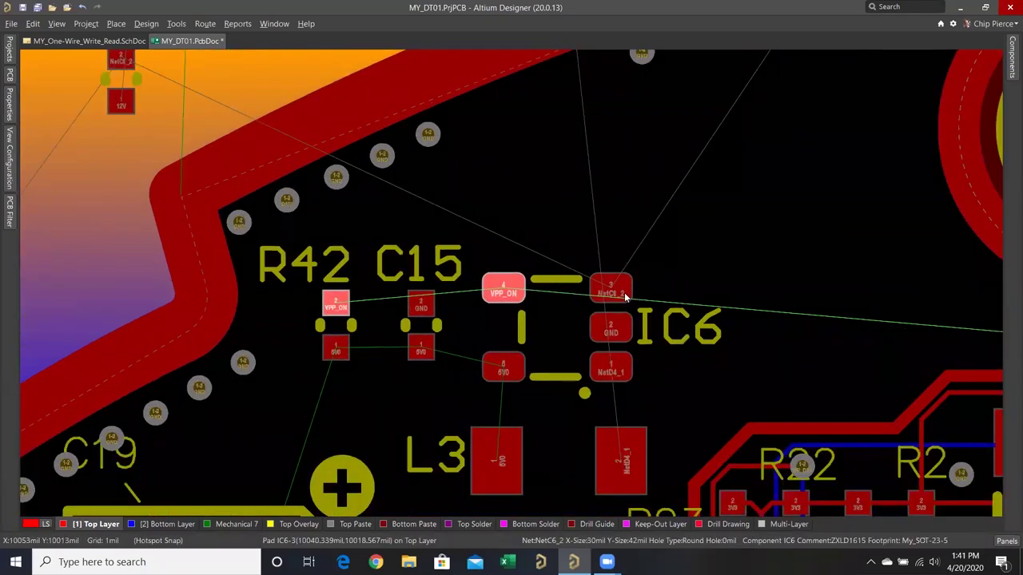
scroll(611, 240, "down", 4, "ctrl")
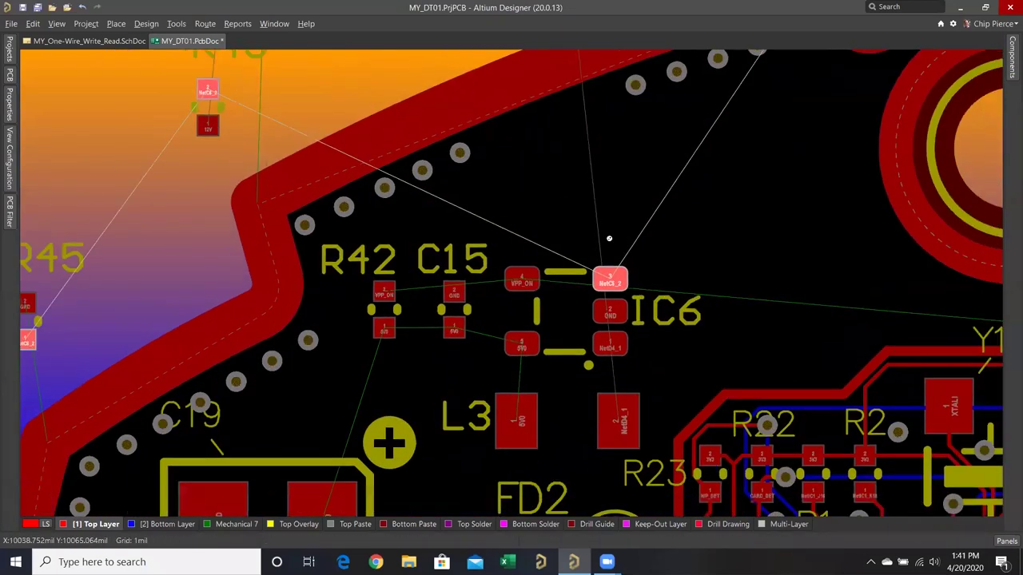
scroll(609, 240, "down", 3, "ctrl")
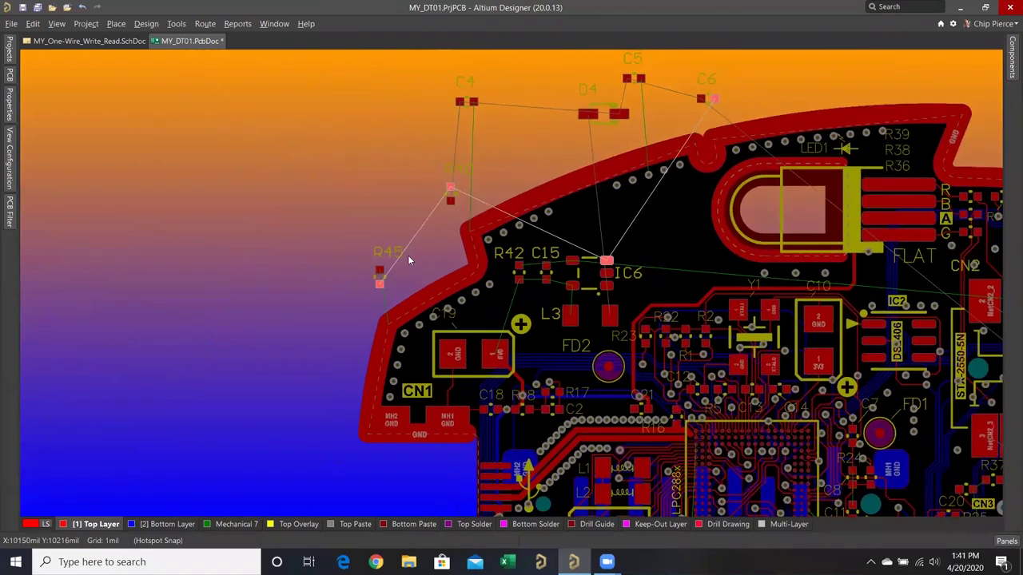
Move R45, R40 and C6 onto the board in the free area between IC6 and LED1.
right_click_drag(407, 255, 359, 334)
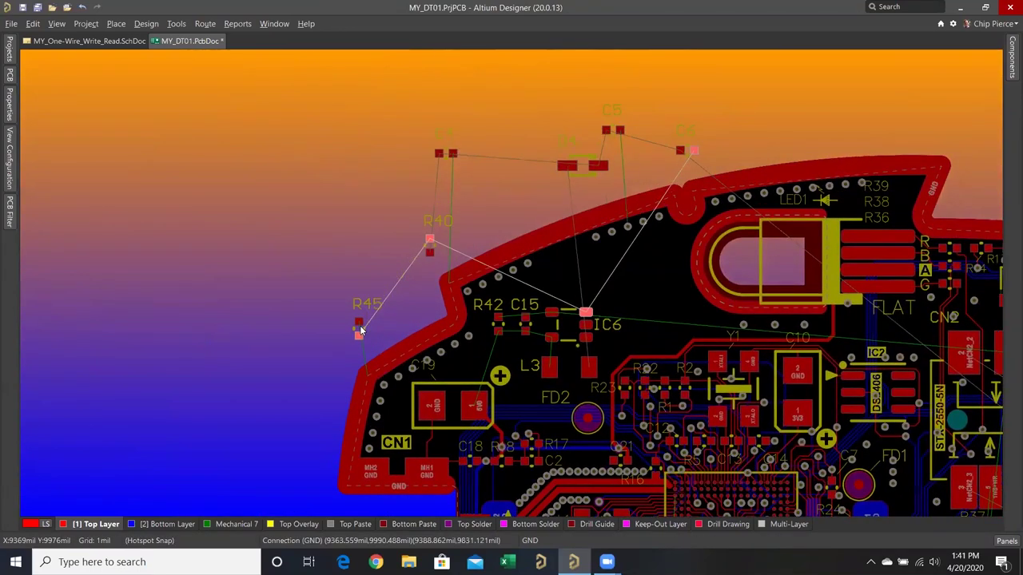
left_click_drag(360, 330, 664, 326)
left_click_drag(430, 246, 642, 288)
left_click_drag(685, 151, 611, 285)
Swap C15 and R42 so that R42 sits next to IC6, and shift R42's designator clear of C15's.
scroll(605, 296, "up", 2, "ctrl")
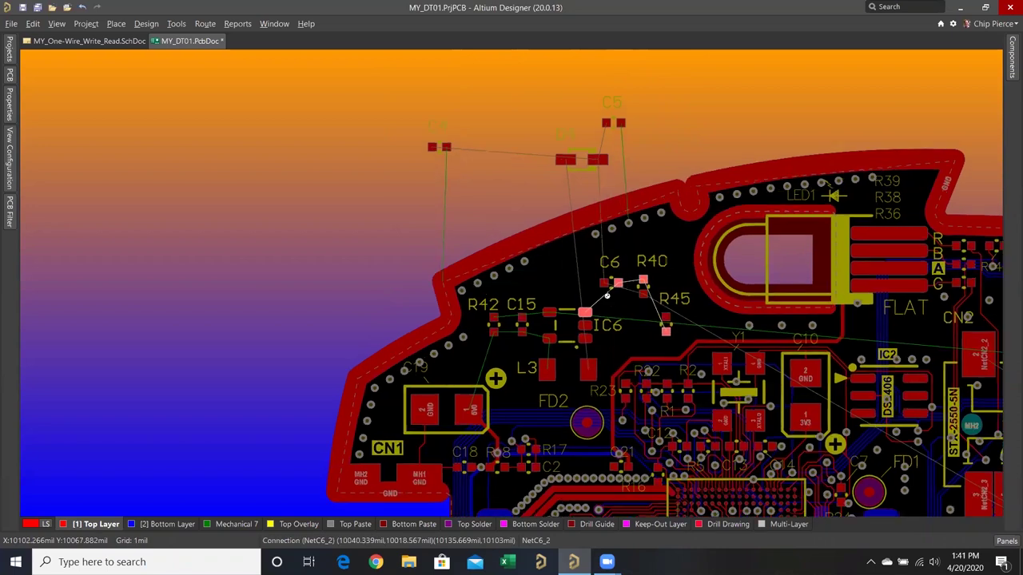
scroll(607, 296, "up", 4, "ctrl")
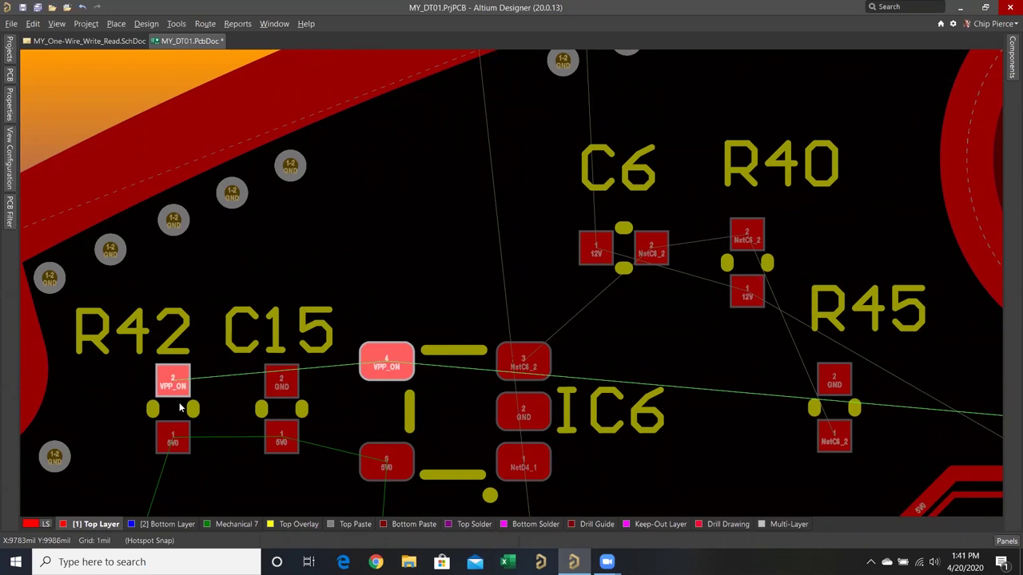
left_click_drag(186, 398, 557, 231)
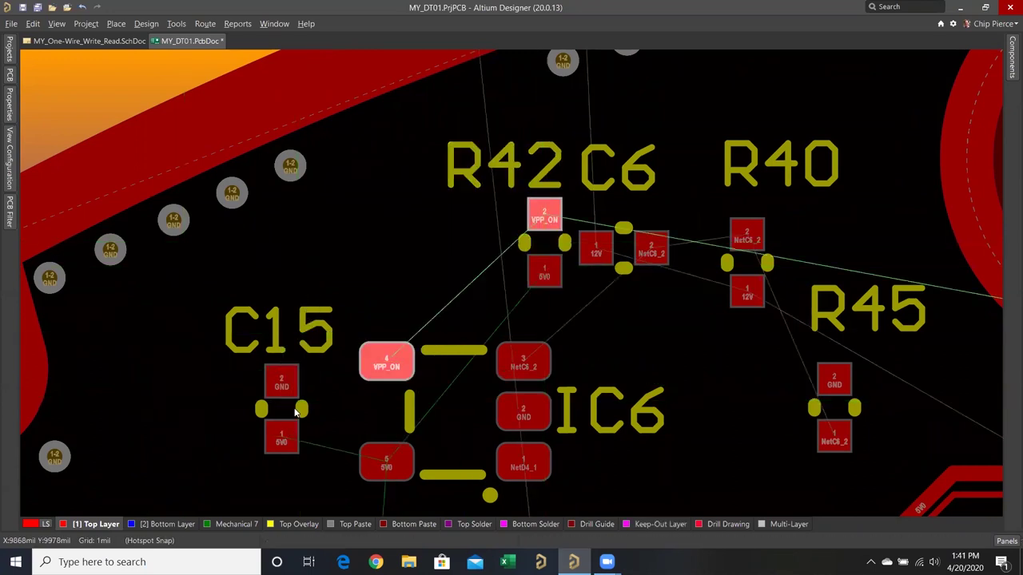
left_click_drag(203, 411, 152, 409)
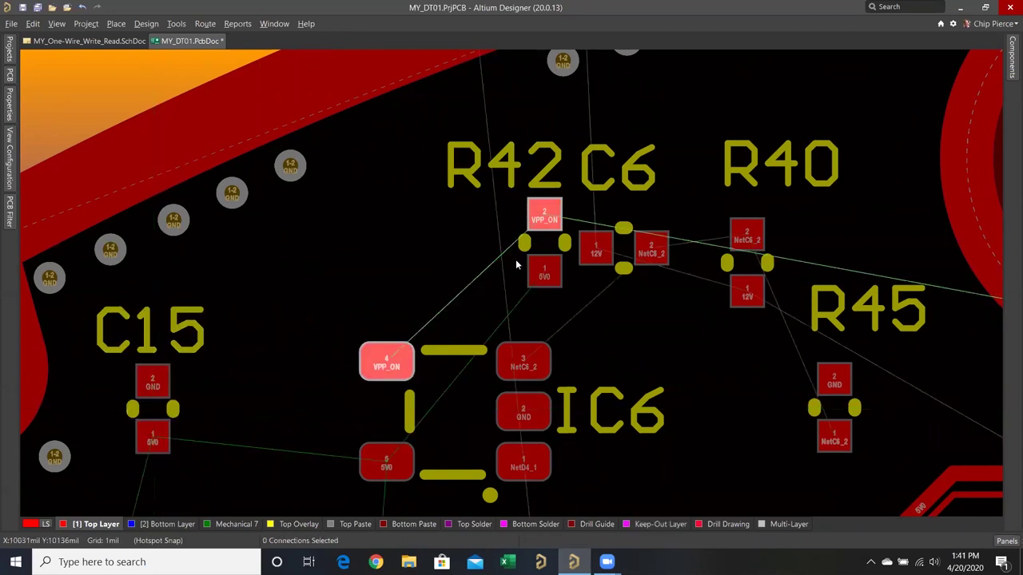
left_click_drag(521, 256, 309, 415)
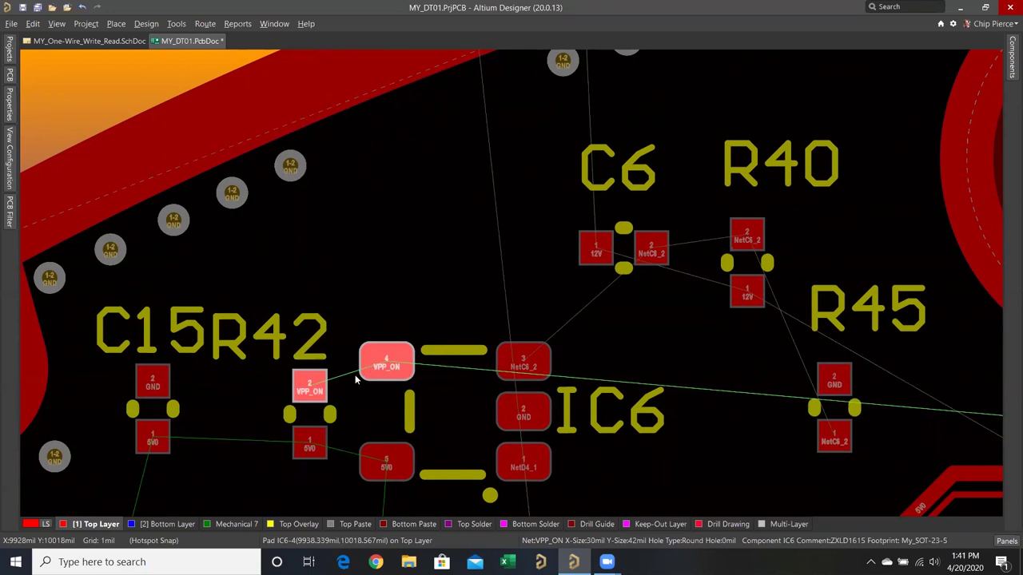
left_click_drag(313, 417, 292, 410)
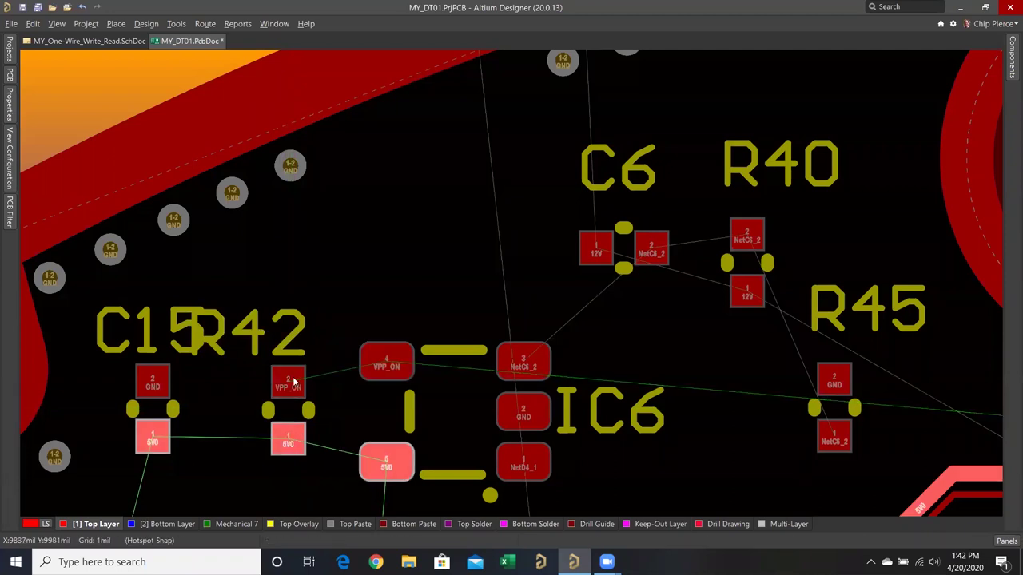
left_click_drag(290, 358, 348, 324)
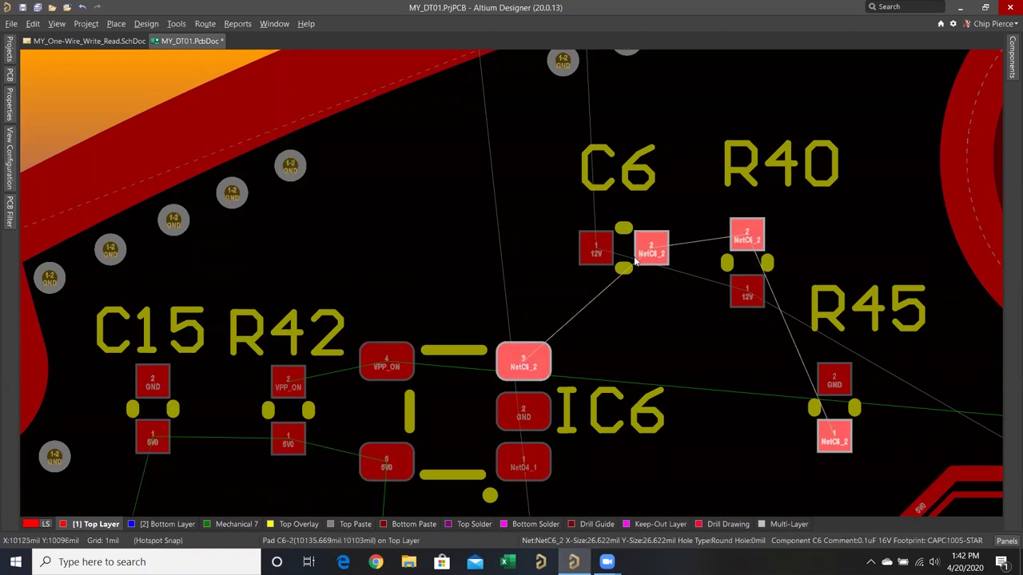
Turn C6 180 degrees so its NetC6_2 pad faces IC6, and move its designator to the left of the part.
left_click_drag(624, 250, 652, 271)
key("space")
key("space")
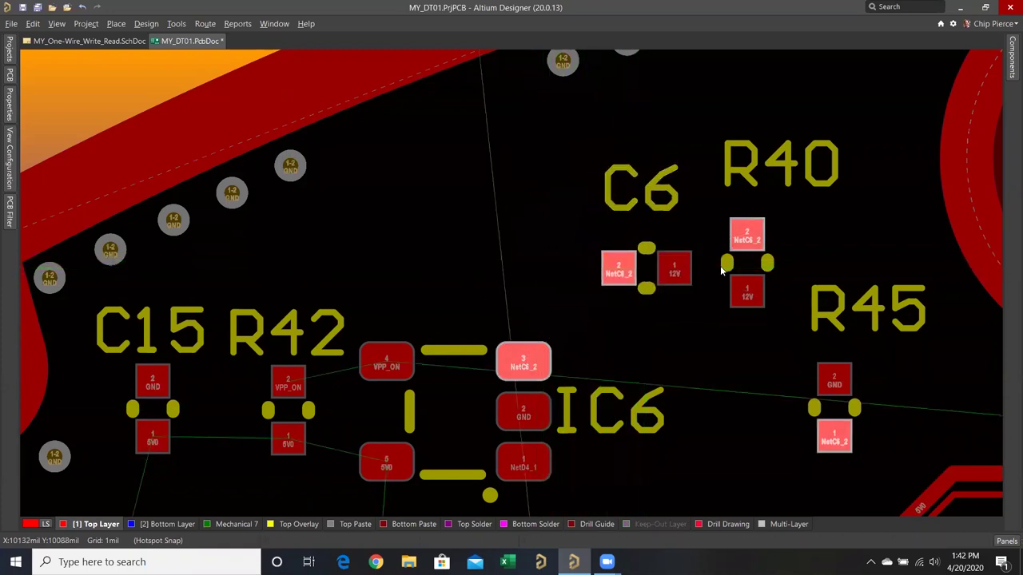
left_click_drag(636, 210, 551, 270)
Place R40 horizontally just above C6 with matching pads aligned, and move its designator to the right of the part.
mouse_move(752, 270)
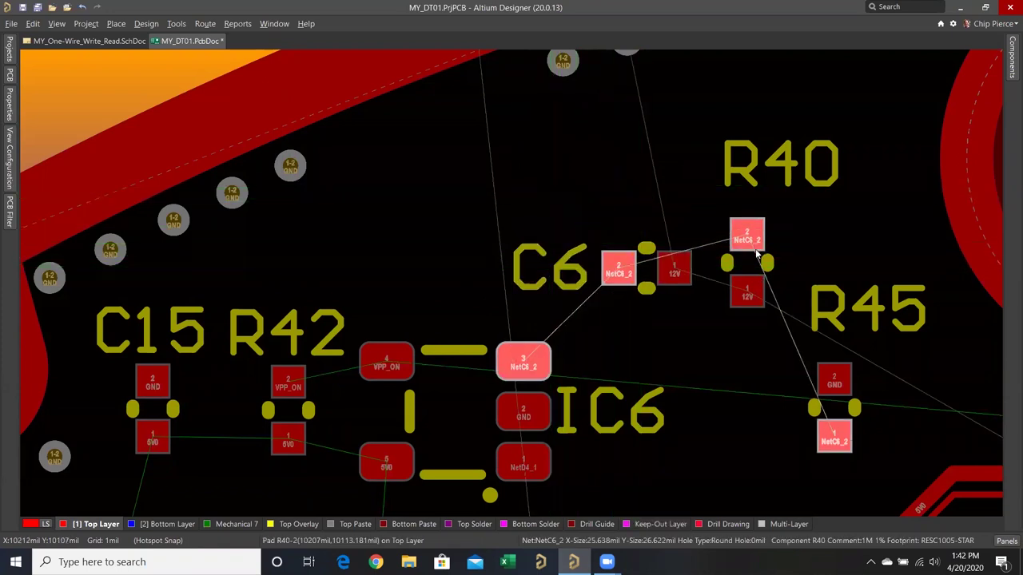
left_click_drag(752, 270, 651, 200)
key("space")
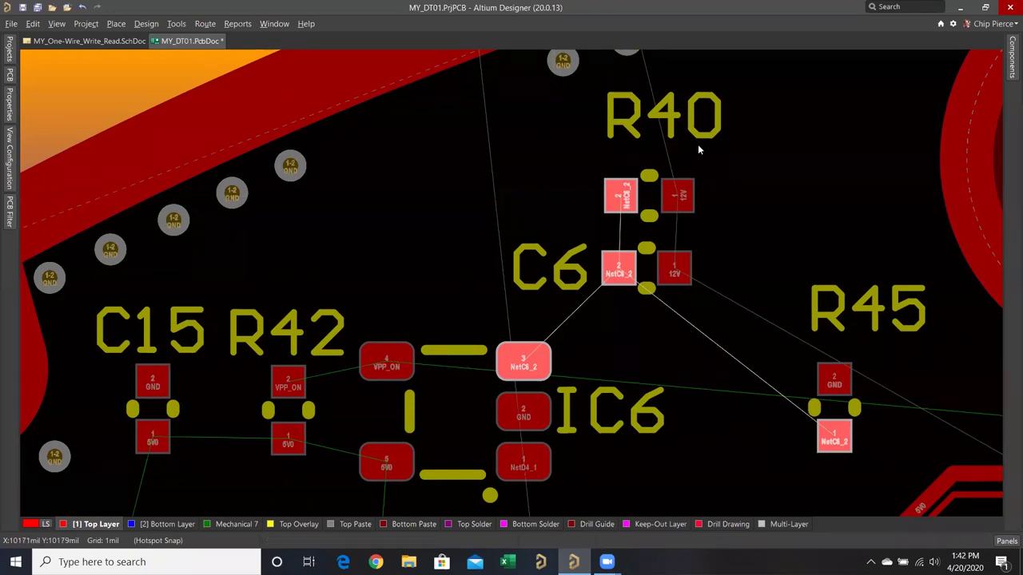
left_click_drag(707, 138, 786, 203)
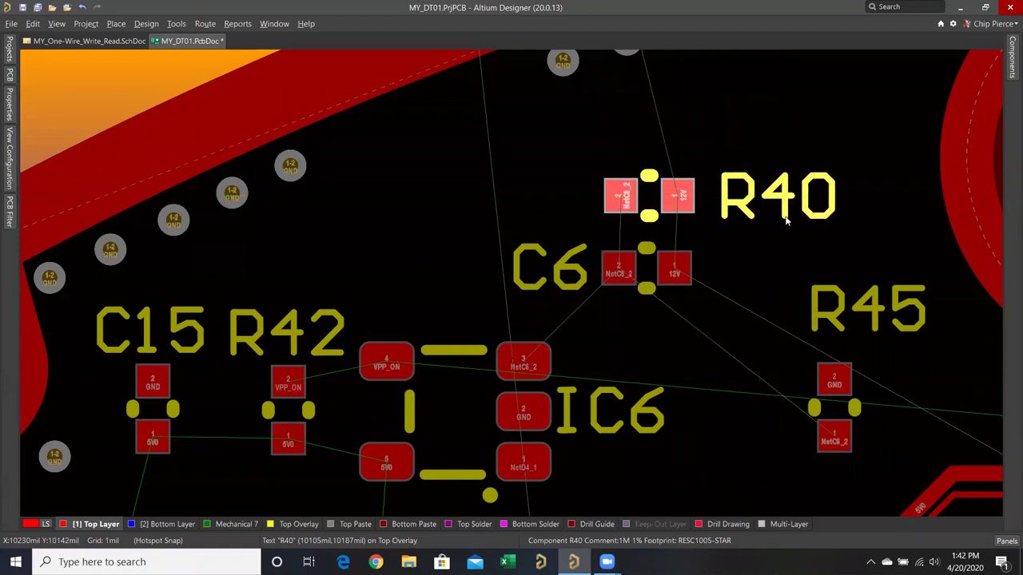
Place R45 horizontally just above R40 with the NetC6_2 pads lined up, and move its designator to the right of the part.
scroll(708, 288, "down", 2)
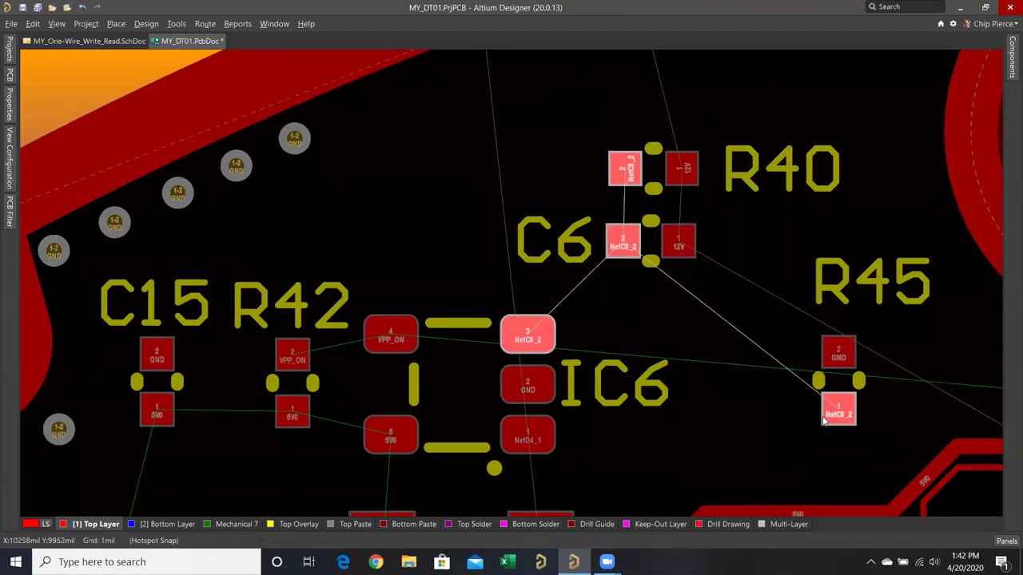
left_click_drag(838, 389, 822, 336)
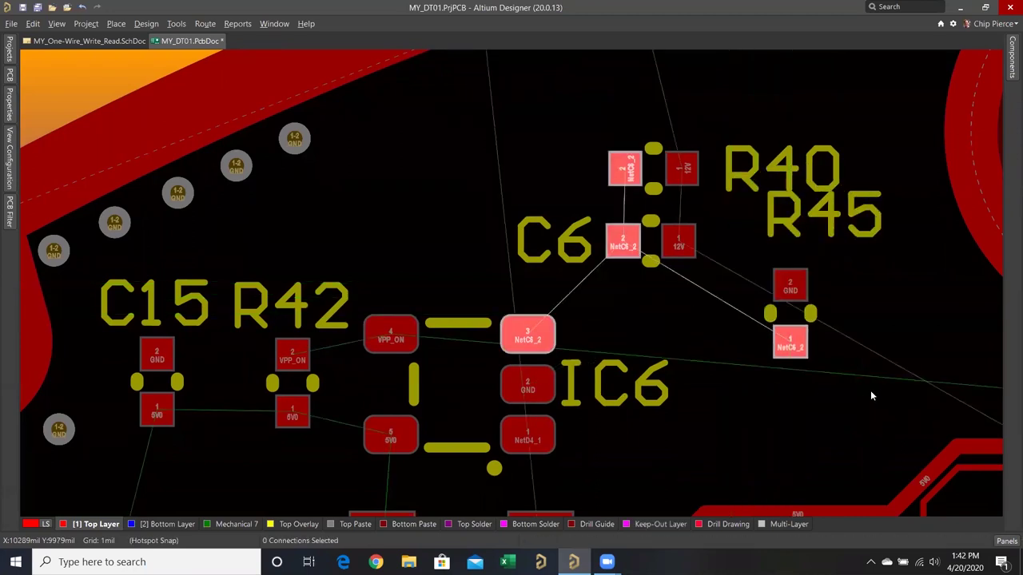
left_click(33, 23)
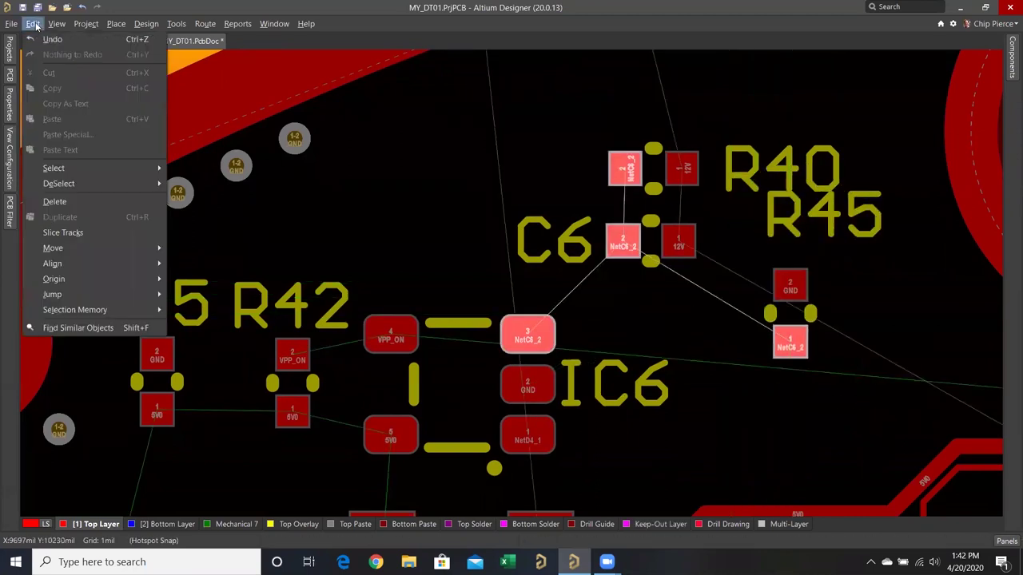
mouse_move(163, 251)
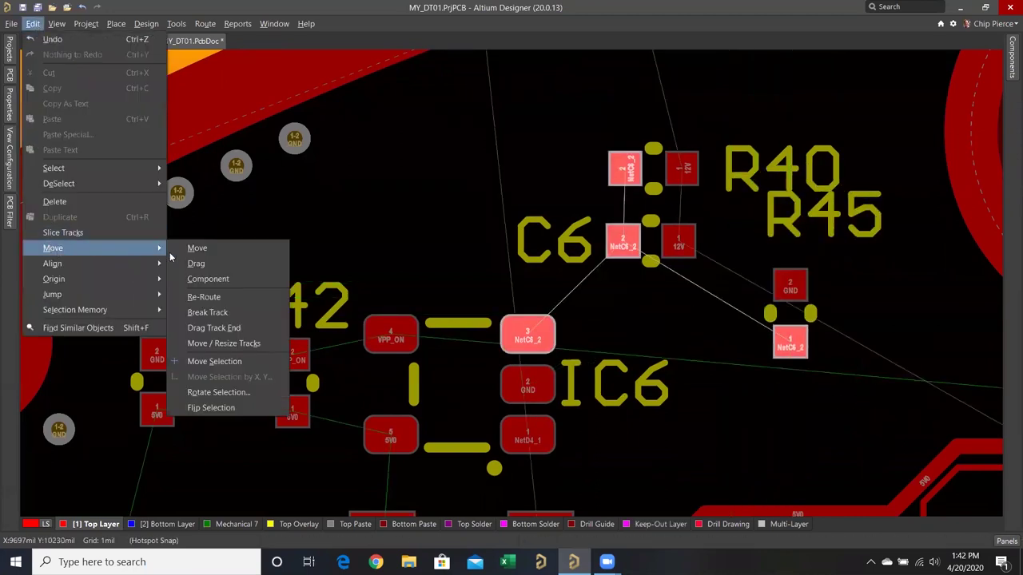
left_click(222, 249)
left_click(790, 314)
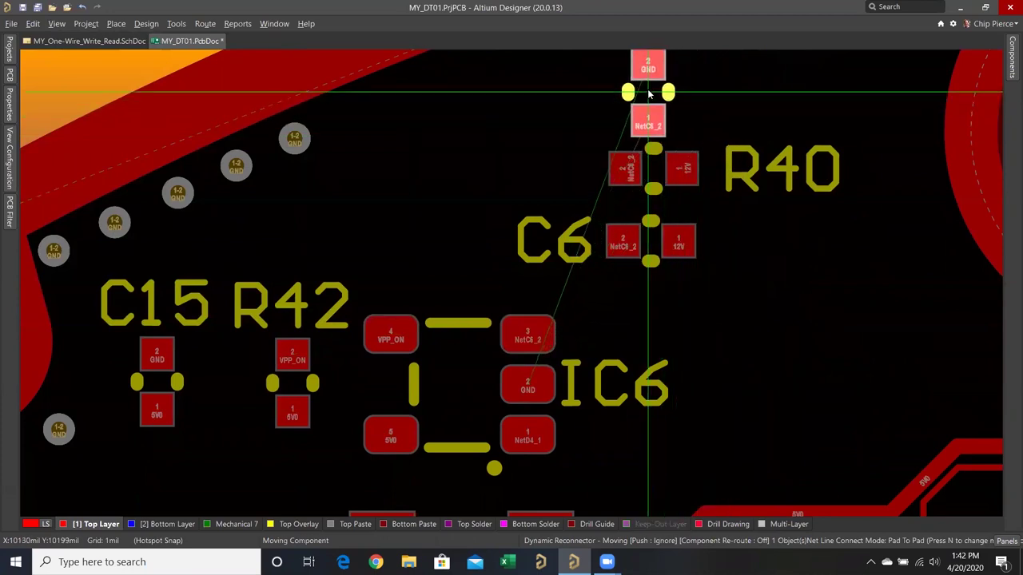
key("space")
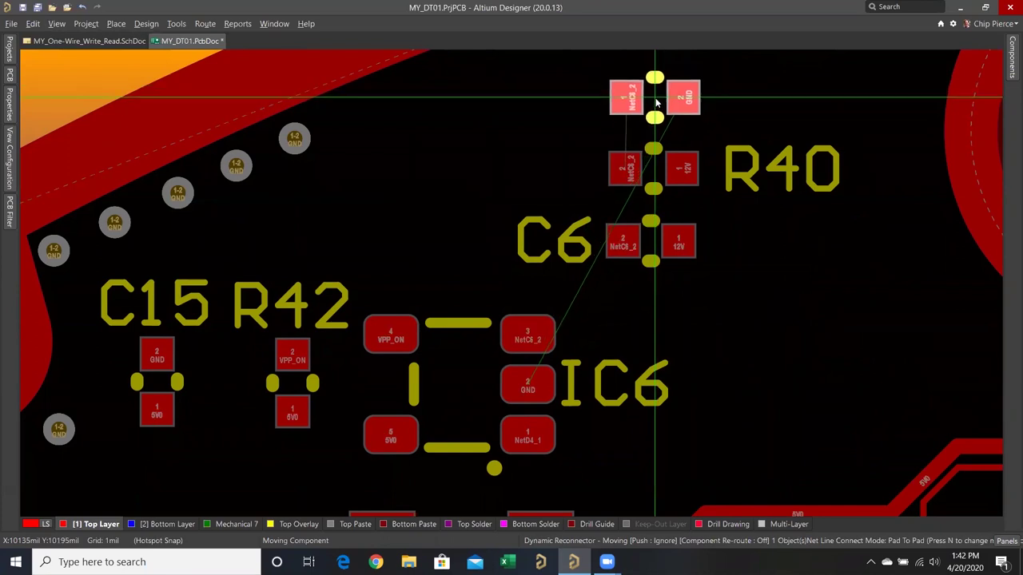
left_click(656, 102)
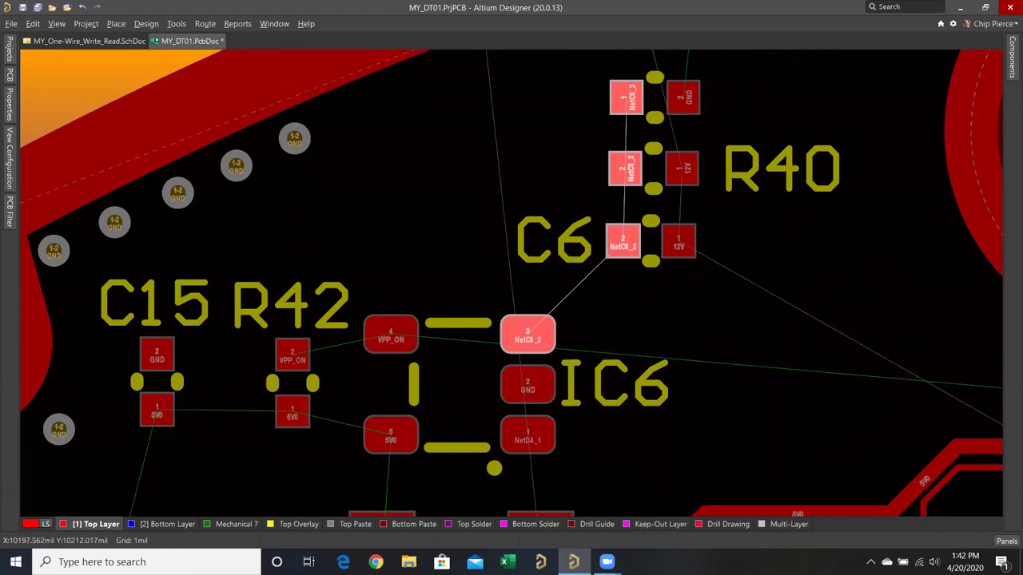
scroll(739, 73, "down", 3, "ctrl")
right_click_drag(686, 119, 566, 321)
left_click_drag(580, 244, 645, 290)
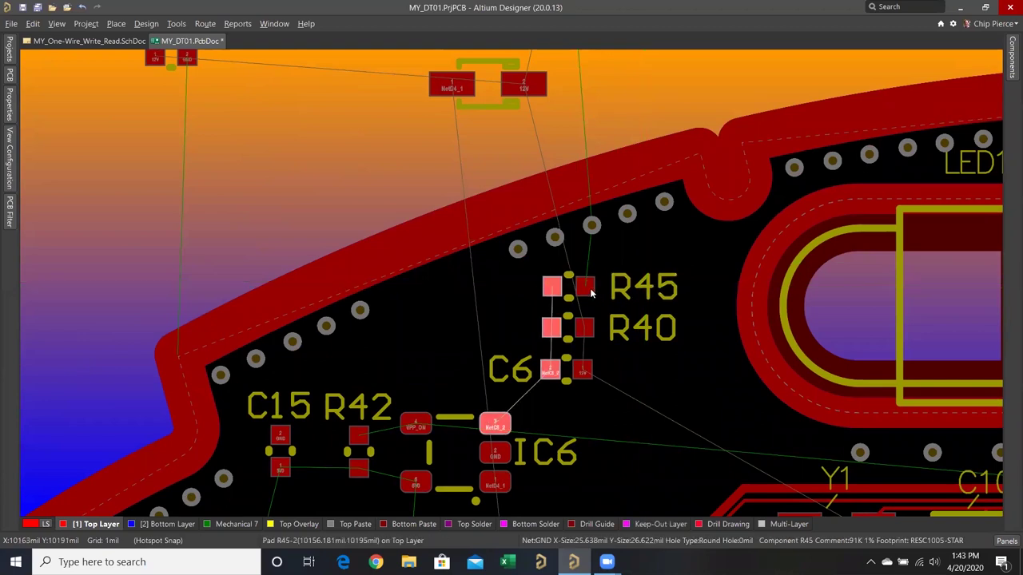
Place D4 vertically between IC6 and LED1 with its 12V pad towards C6, and move its designator to the right of the part.
scroll(552, 240, "up", 4)
left_click_drag(502, 184, 685, 484)
right_click_drag(685, 484, 656, 232)
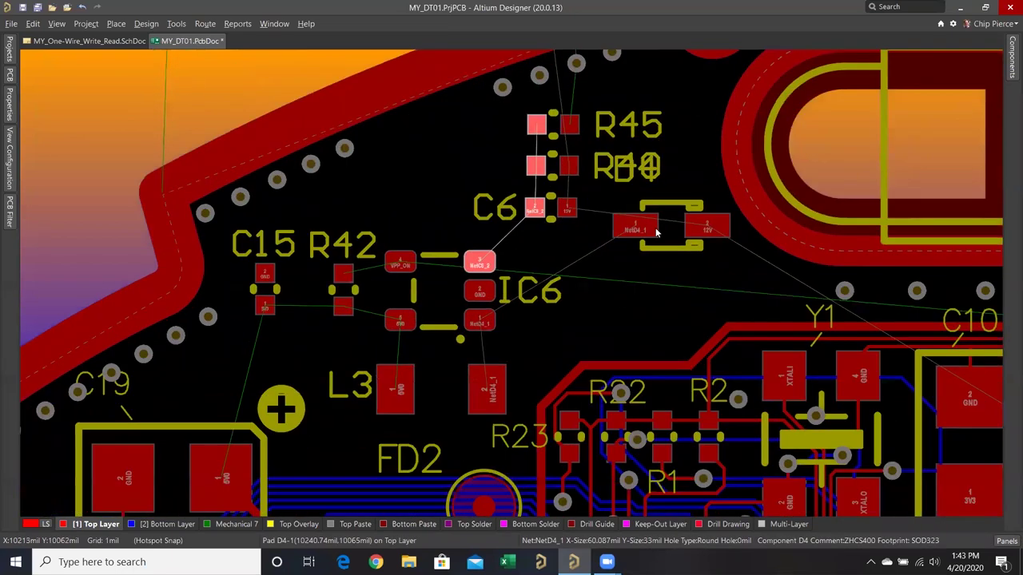
left_click_drag(657, 232, 619, 293)
key("space")
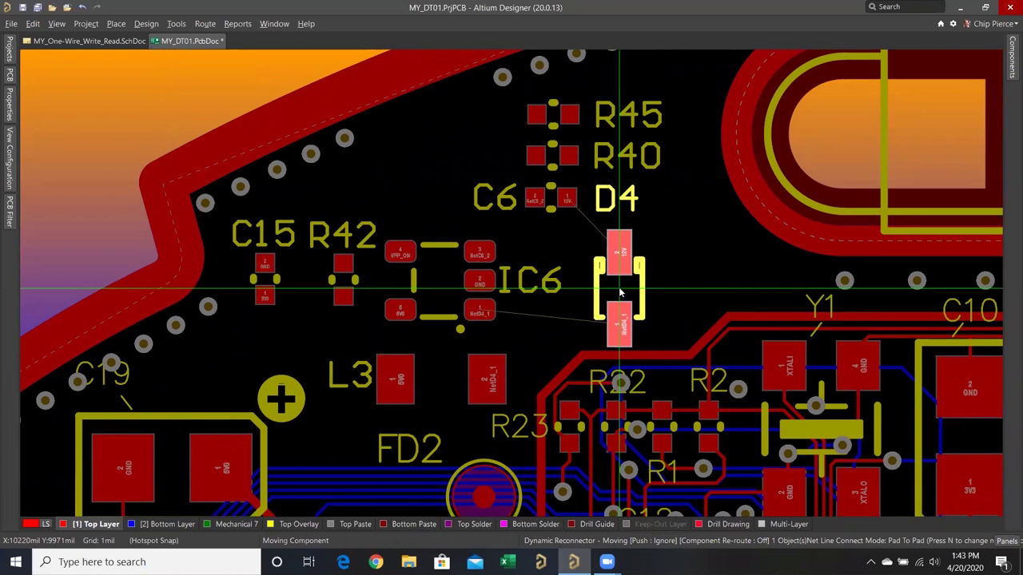
key("space")
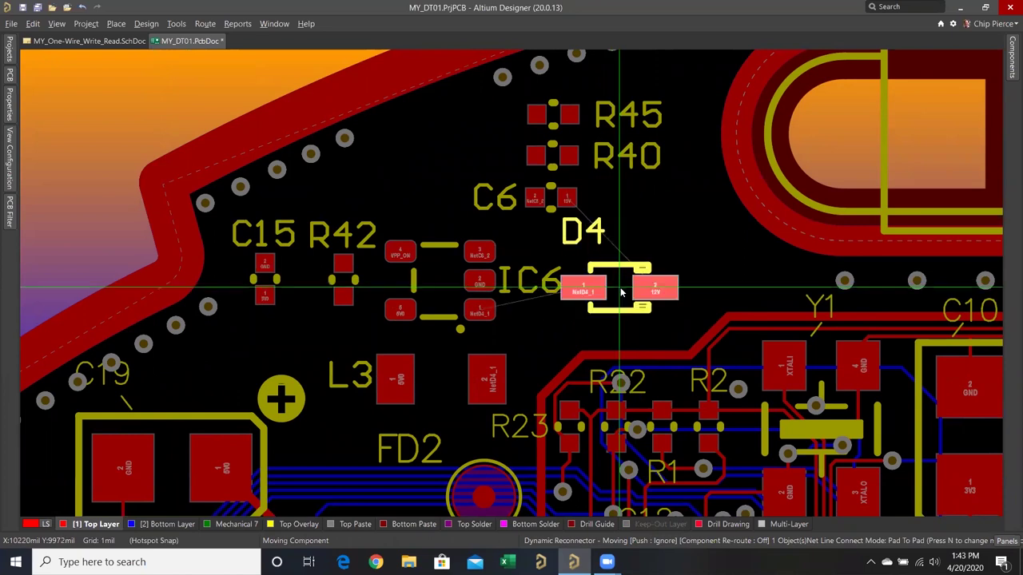
left_click_drag(626, 296, 634, 304)
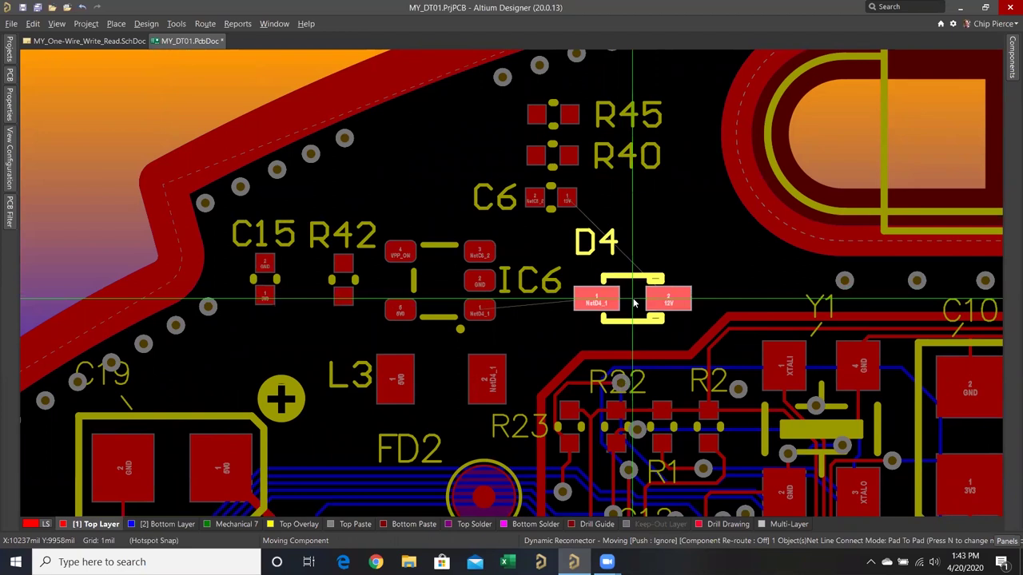
key("space")
left_click_drag(633, 299, 608, 276)
left_click_drag(610, 192, 670, 276)
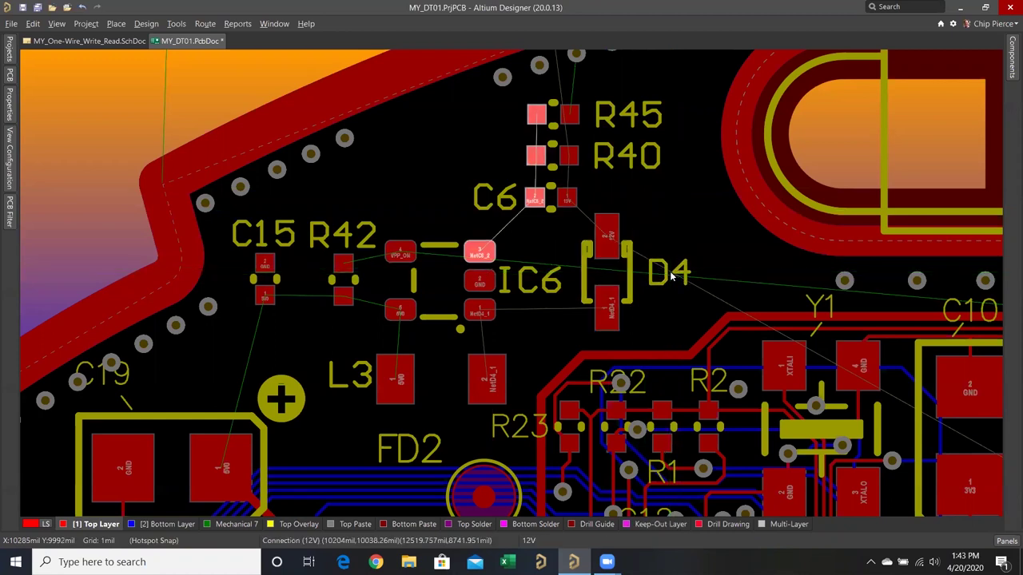
Move C5 and C4 onto the board in the free area above IC6, to the left of R40 and C6.
scroll(640, 220, "down", 1, "ctrl")
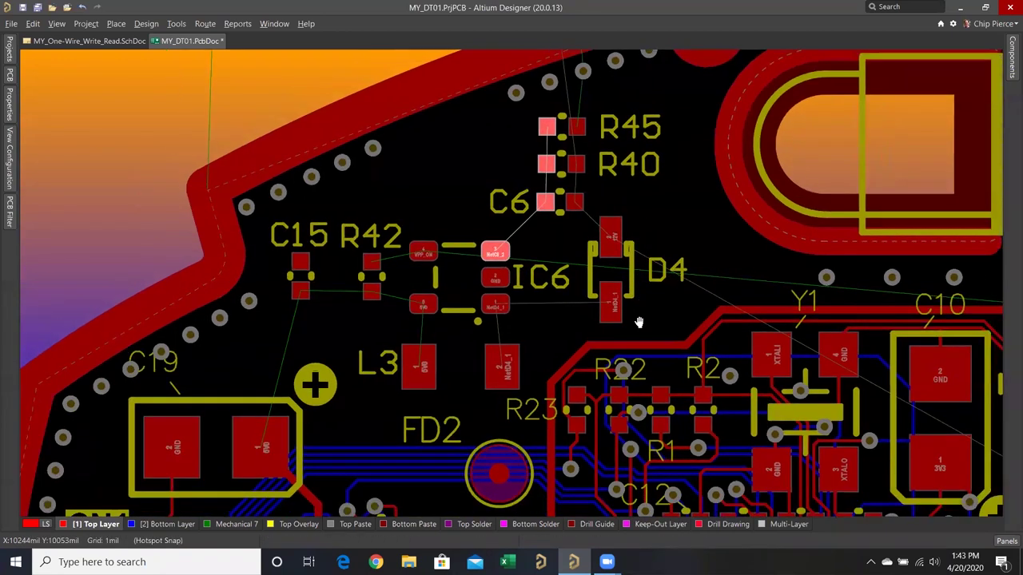
right_click_drag(640, 220, 643, 349)
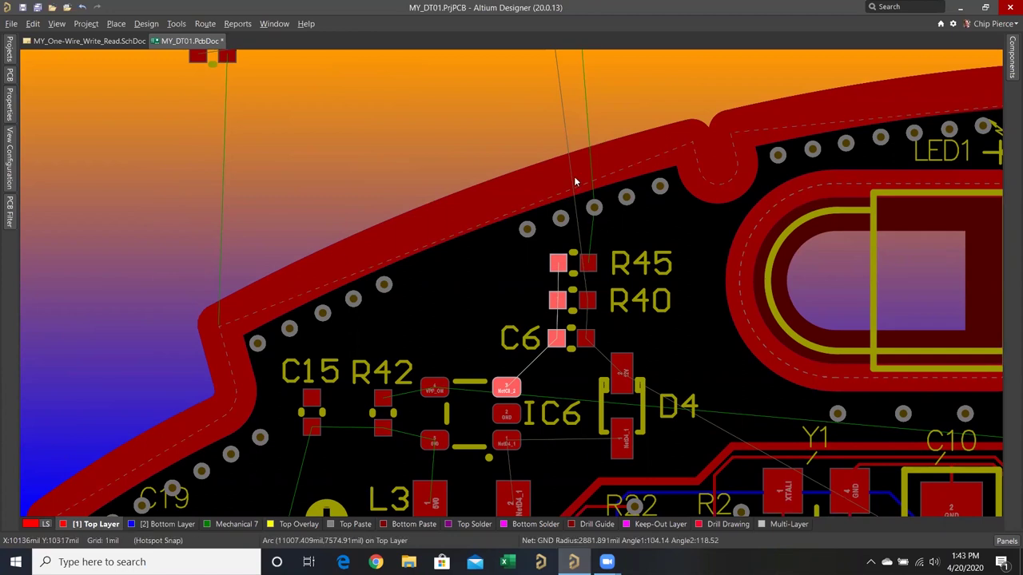
scroll(559, 224, "down", 2, "ctrl")
scroll(562, 225, "up", 2)
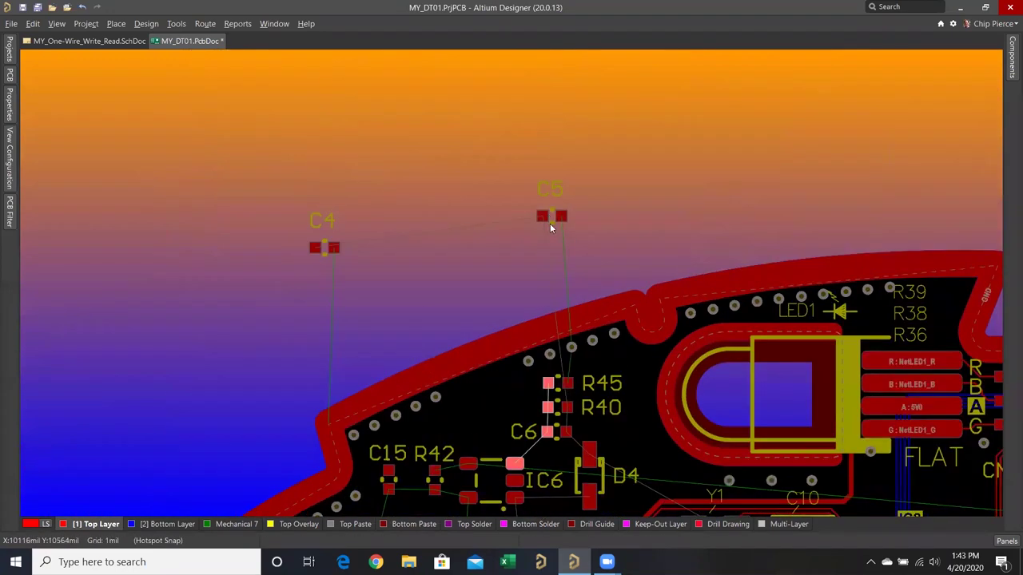
left_click_drag(550, 220, 500, 398)
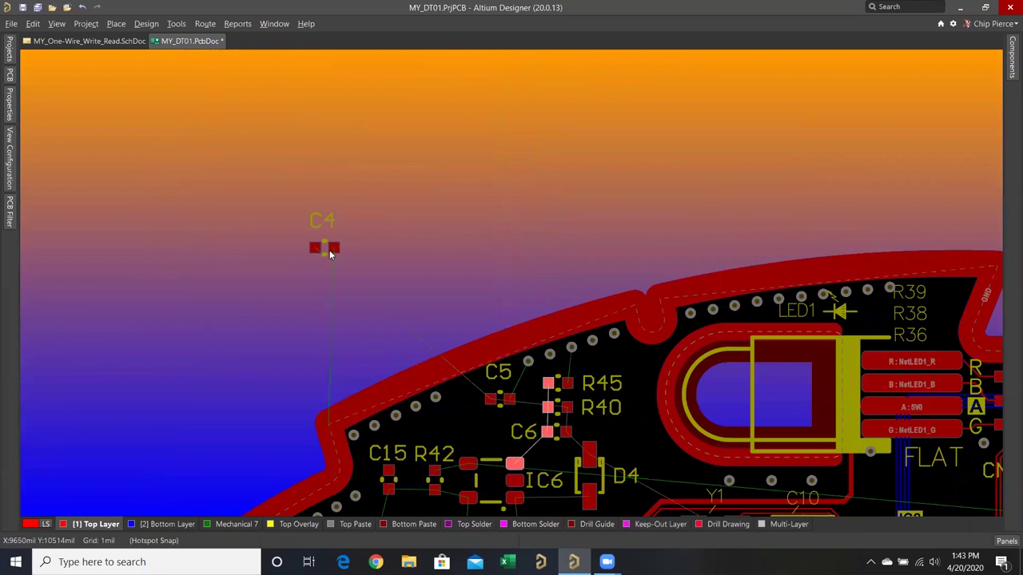
left_click_drag(329, 268, 462, 432)
Move C5 to the right of C6 near D4's 12V pad, and shift the R40 and R45 designators to the left of their parts.
scroll(488, 420, "up", 4, "ctrl")
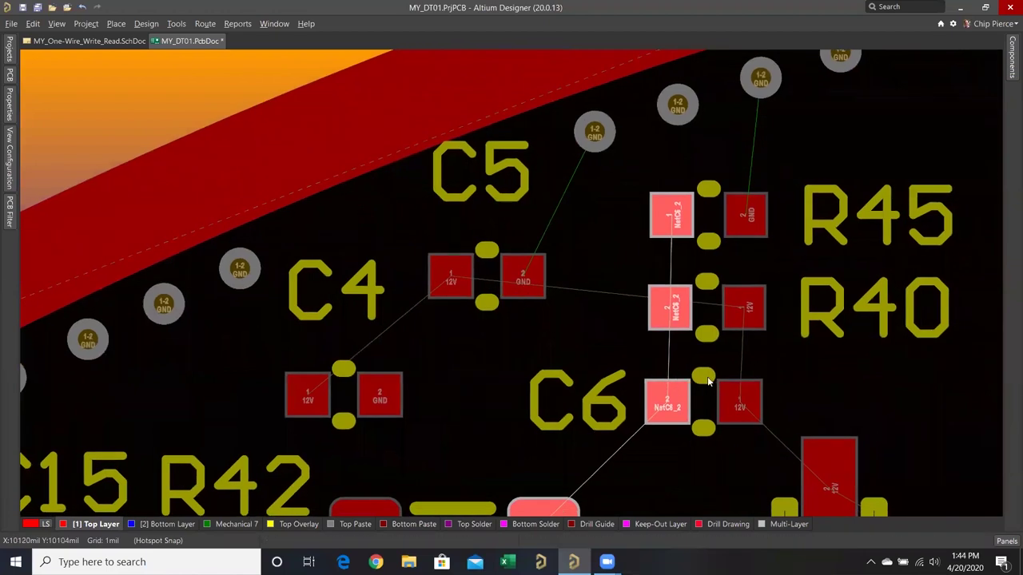
right_click_drag(644, 319, 495, 244)
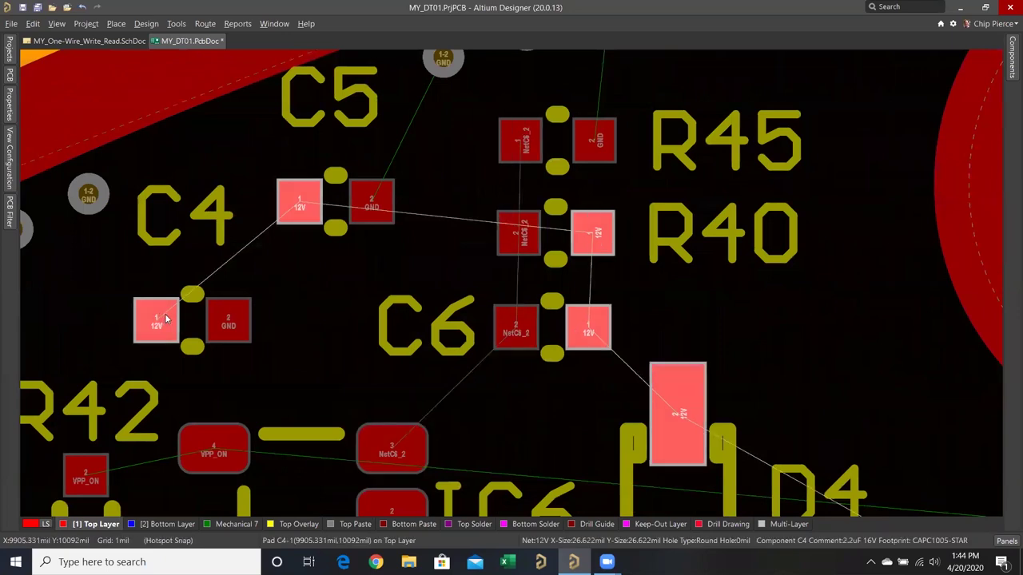
left_click_drag(342, 201, 826, 334)
left_click_drag(685, 260, 405, 232)
left_click_drag(711, 142, 405, 140)
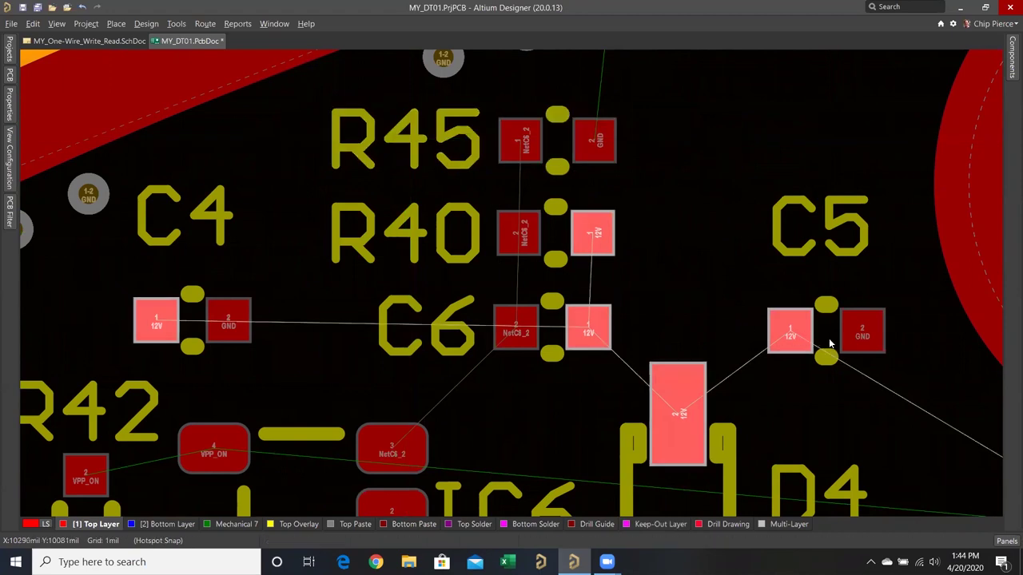
Place C5 to the right of R40 and C4 directly above it beside R45, with both designators to the right of their parts.
left_click_drag(827, 337, 737, 238)
left_click_drag(761, 156, 873, 230)
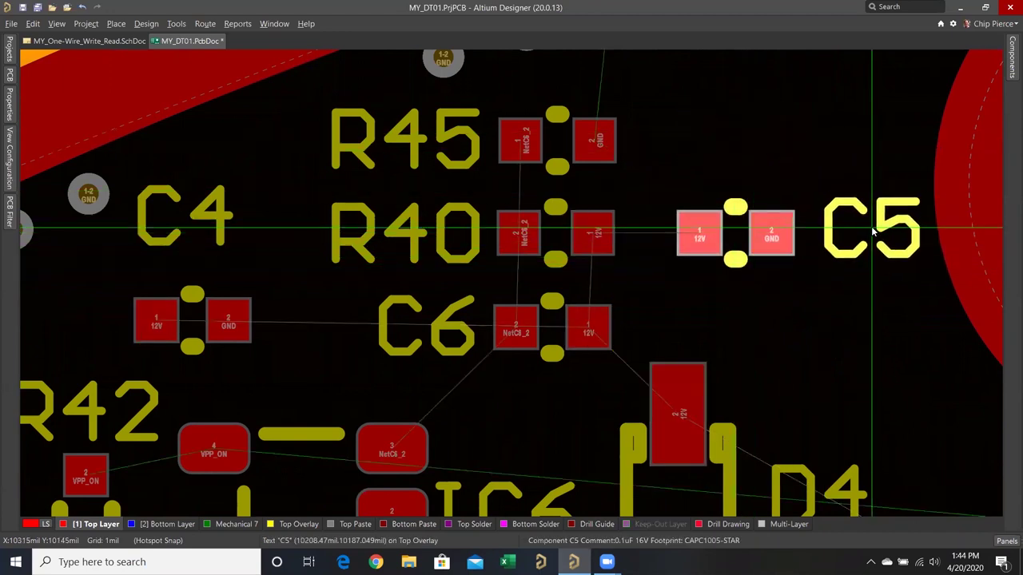
left_click_drag(215, 321, 758, 132)
right_click_drag(739, 84, 702, 183)
left_click_drag(697, 119, 838, 228)
Clear the net highlight filter so all board objects return to normal brightness.
scroll(707, 150, "down", 5, "ctrl")
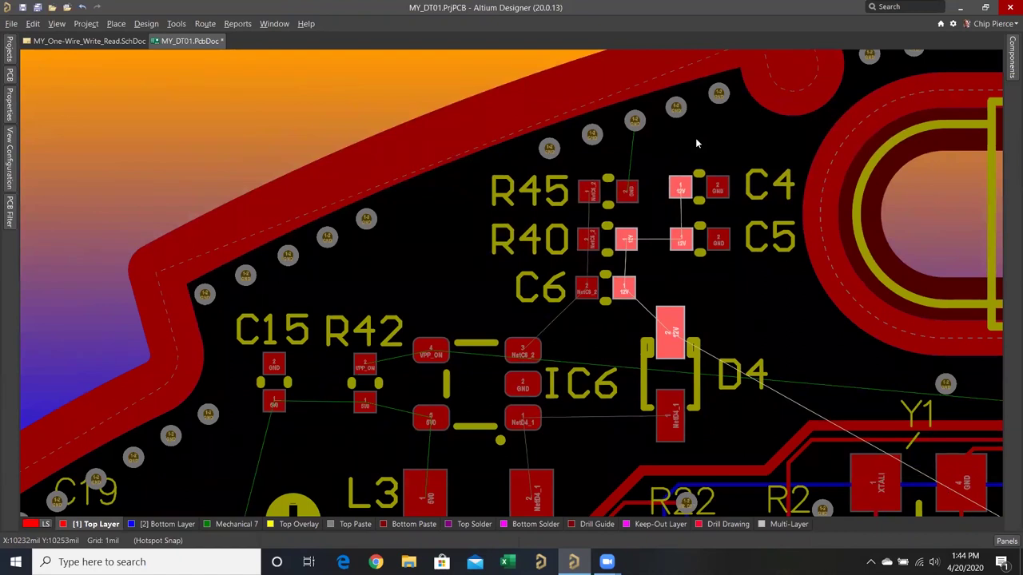
left_click(605, 192)
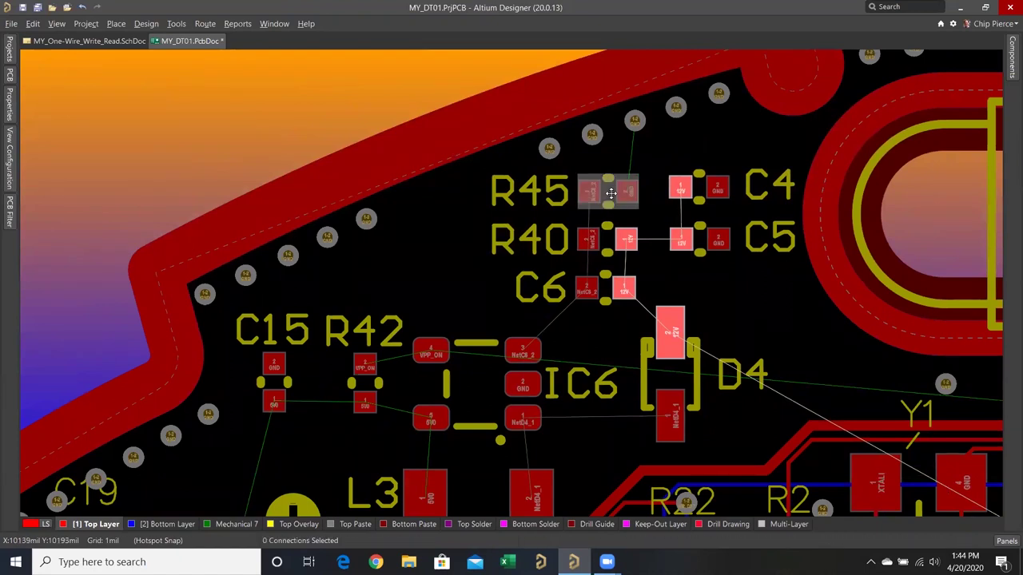
right_click(578, 150)
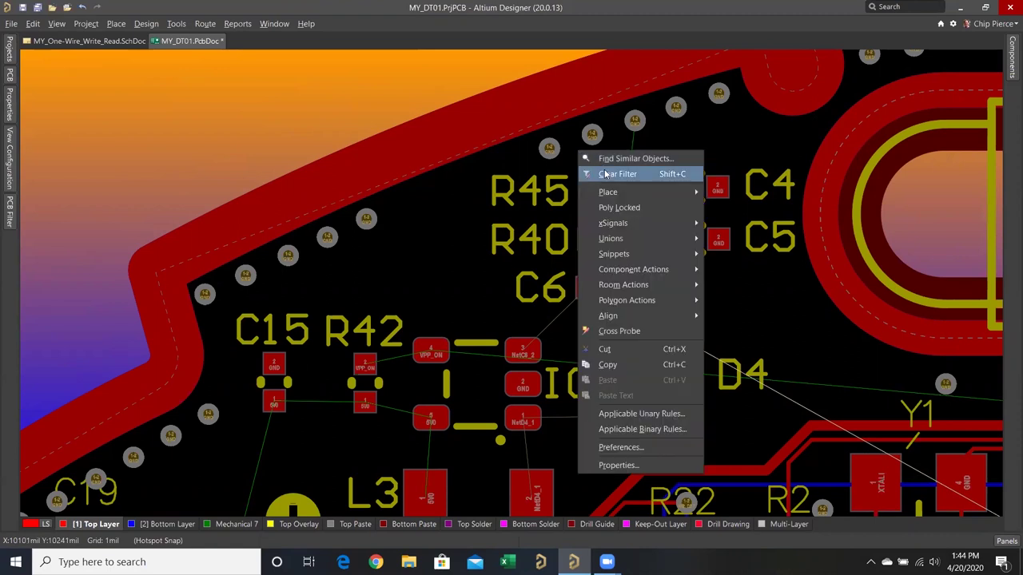
left_click(605, 172)
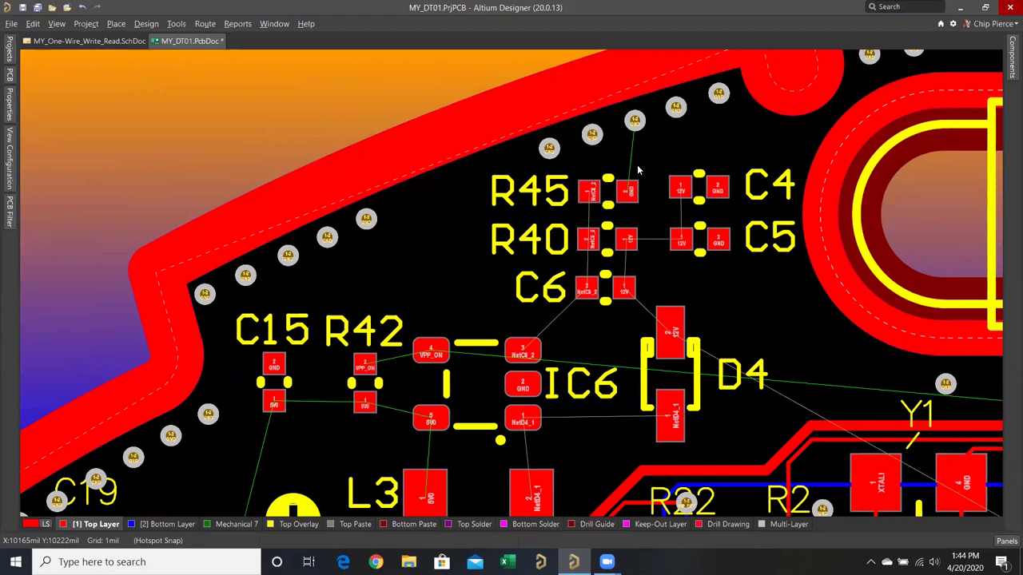
Align R45, R40 and C6 by their horizontal centers with C6 as the reference, and distribute the three parts vertically.
left_click_drag(653, 163, 590, 297)
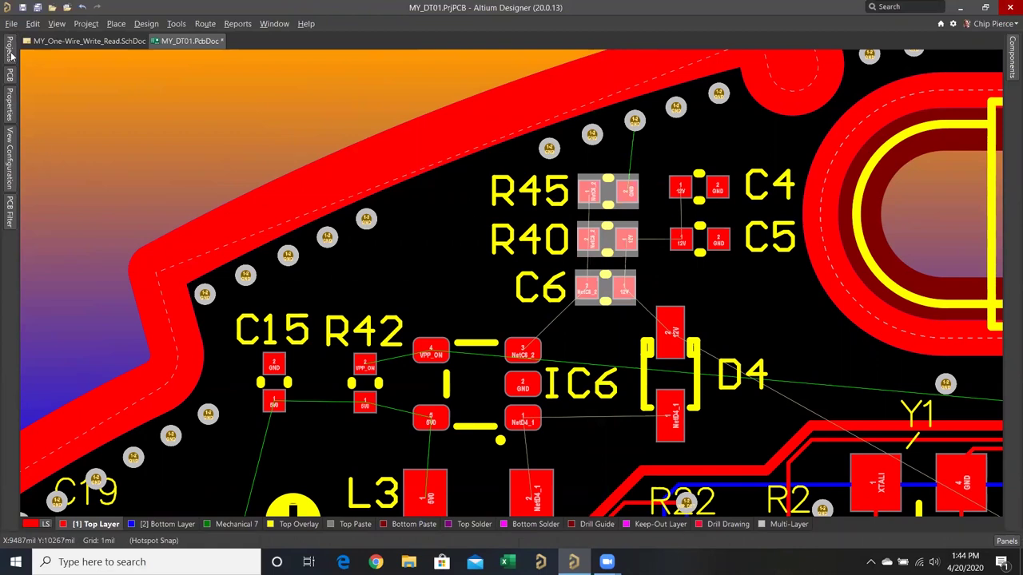
left_click(33, 23)
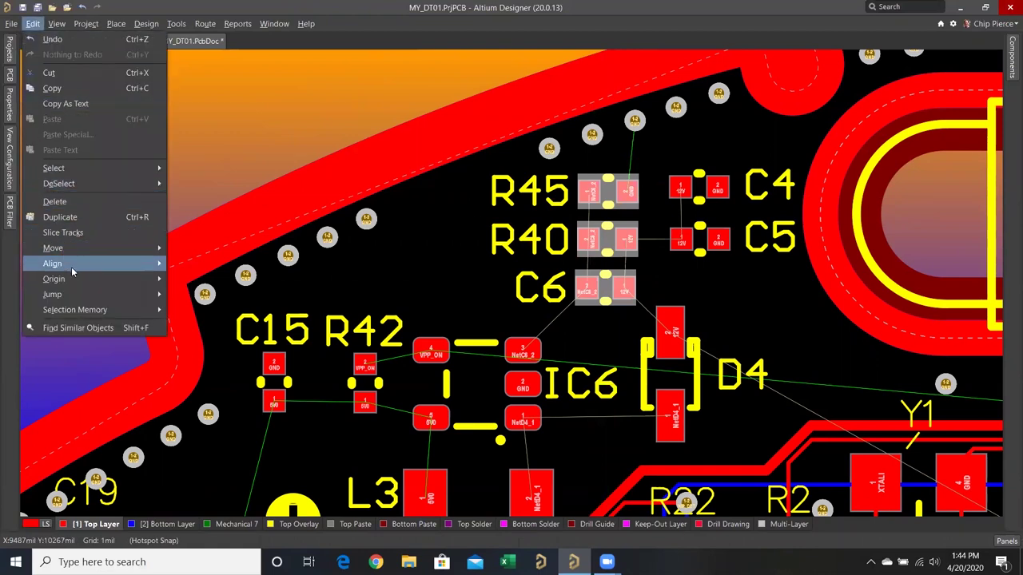
mouse_move(97, 268)
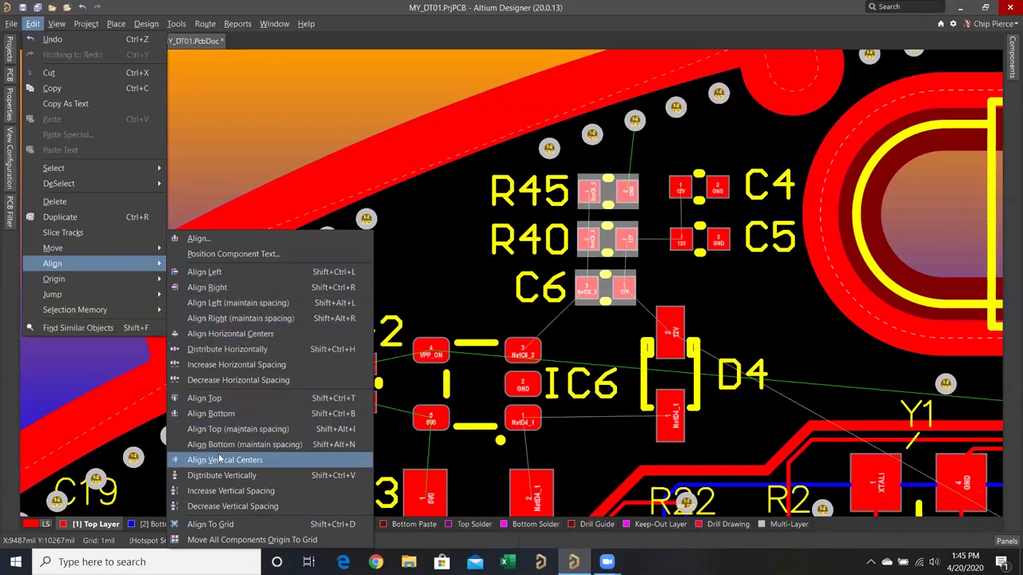
left_click(262, 336)
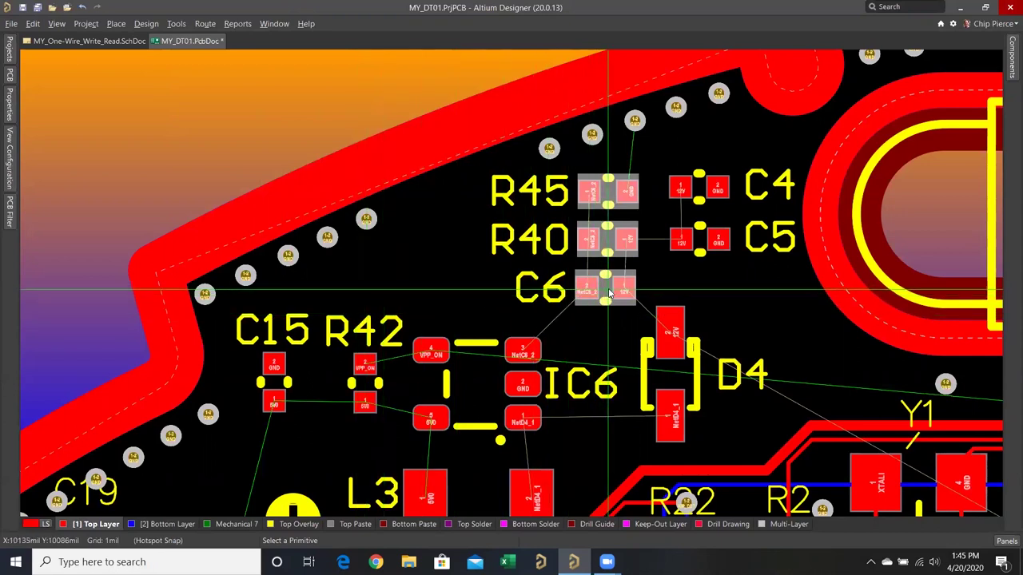
left_click_drag(609, 293, 607, 289)
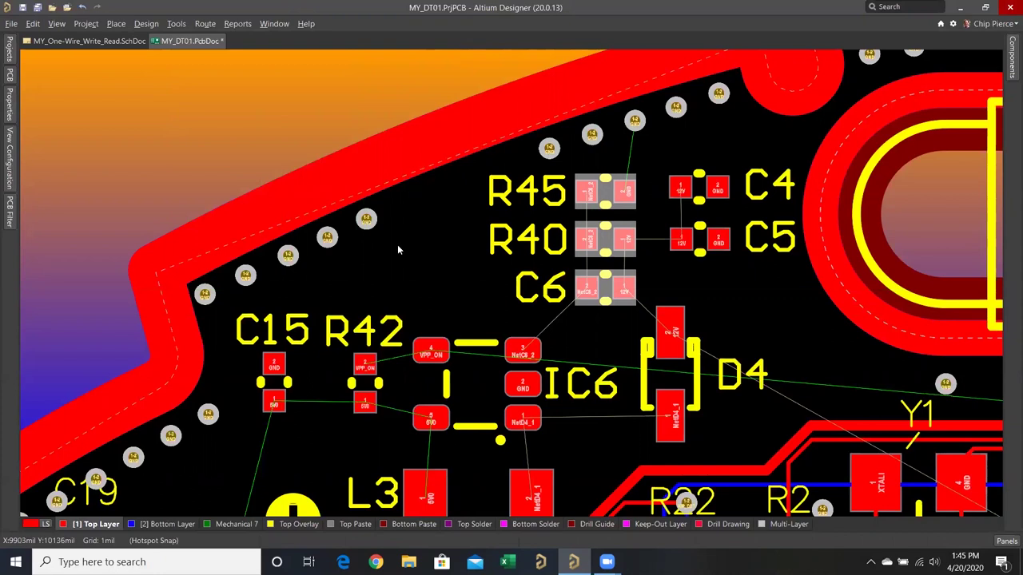
key("a")
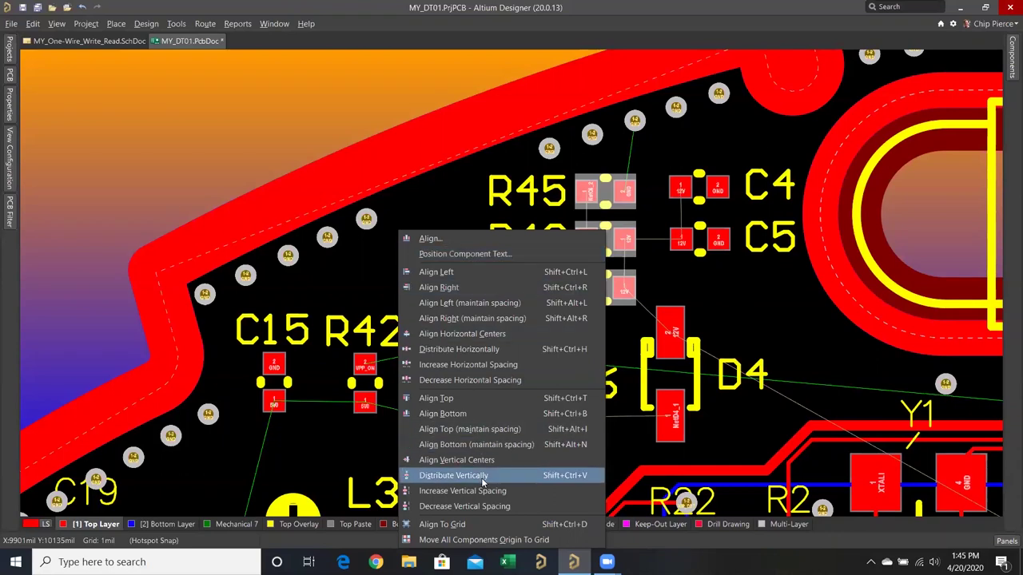
left_click(453, 475)
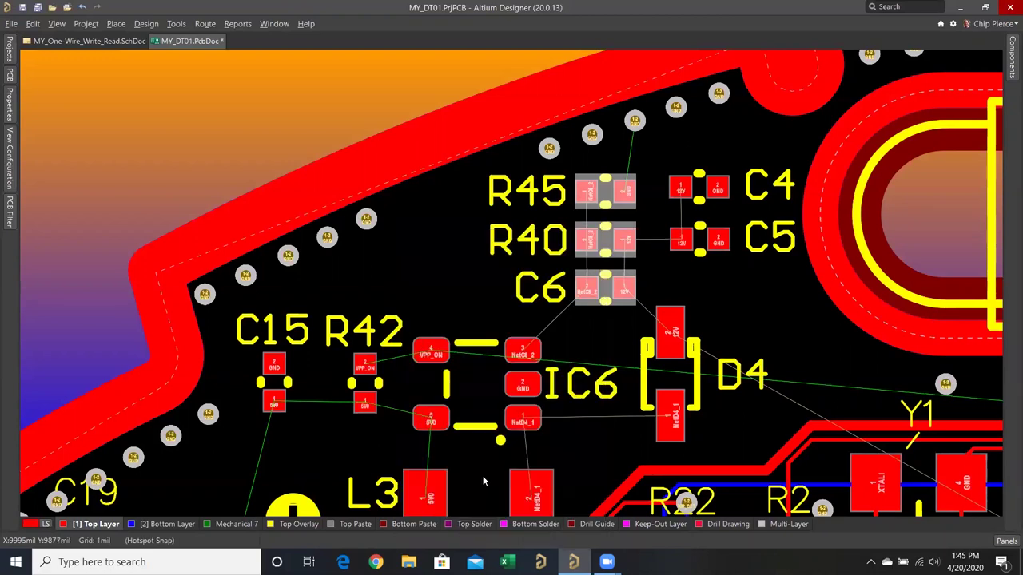
Align C15 and R42 by their vertical centers, with R42 as the reference.
left_click(277, 382)
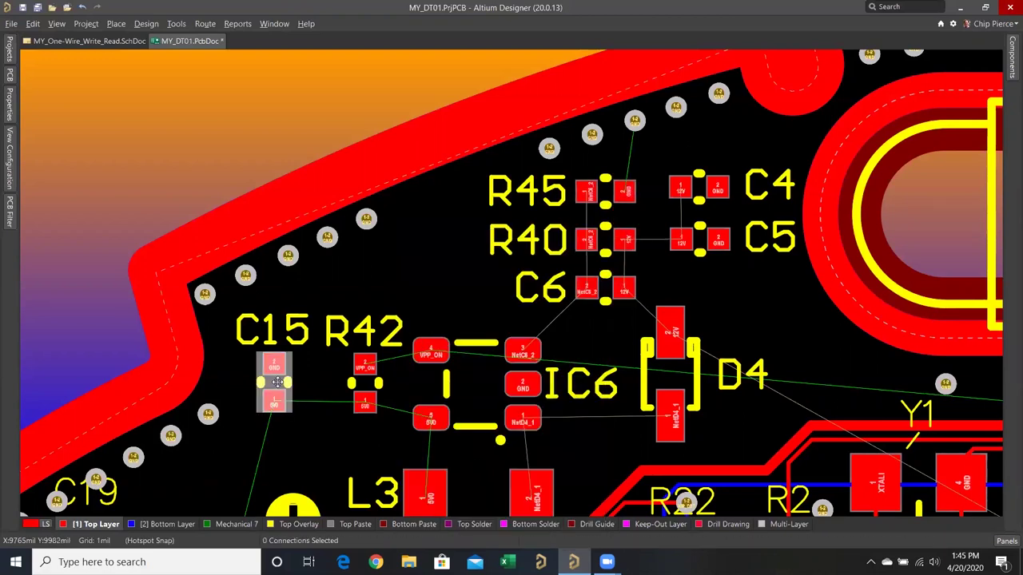
left_click(364, 389, "shift")
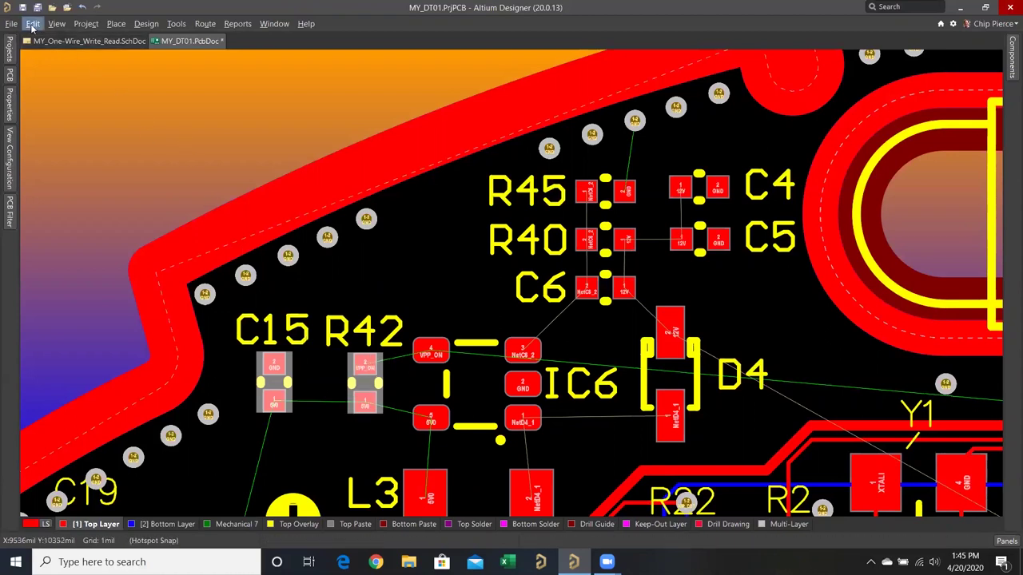
left_click(32, 24)
mouse_move(140, 265)
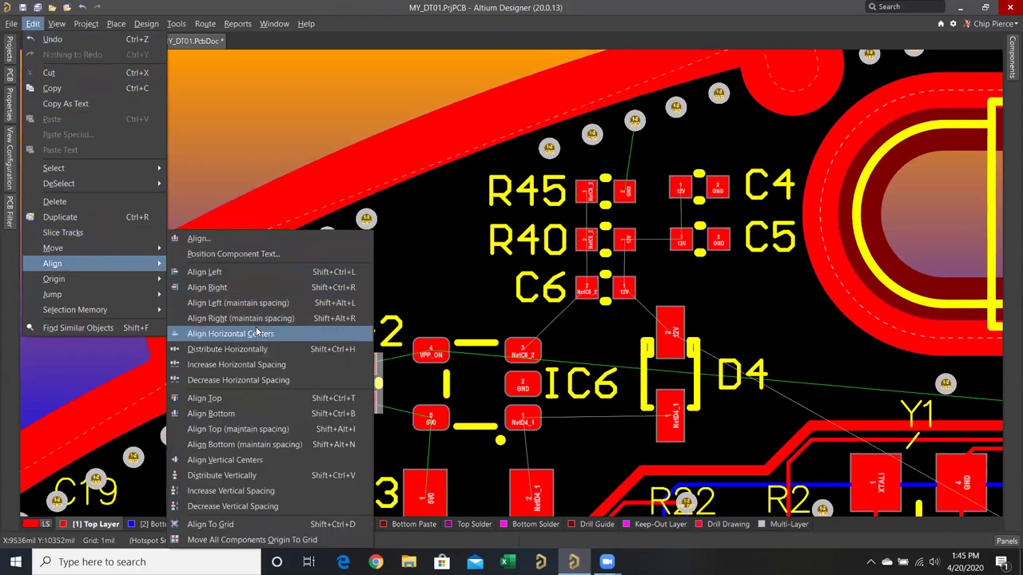
left_click(223, 461)
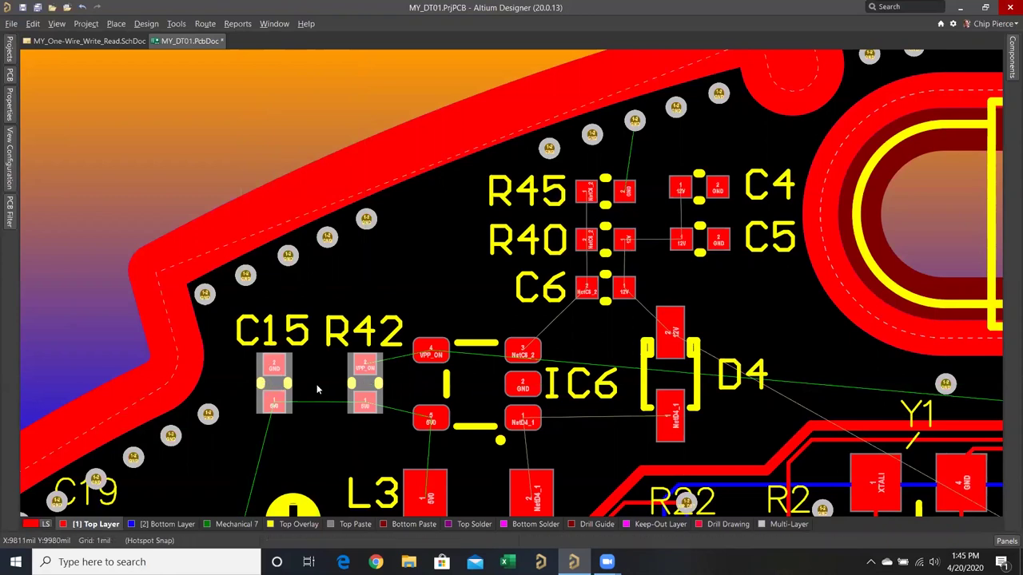
Align C4 and C5 by their horizontal centers, with C5 as the reference.
left_click(699, 188)
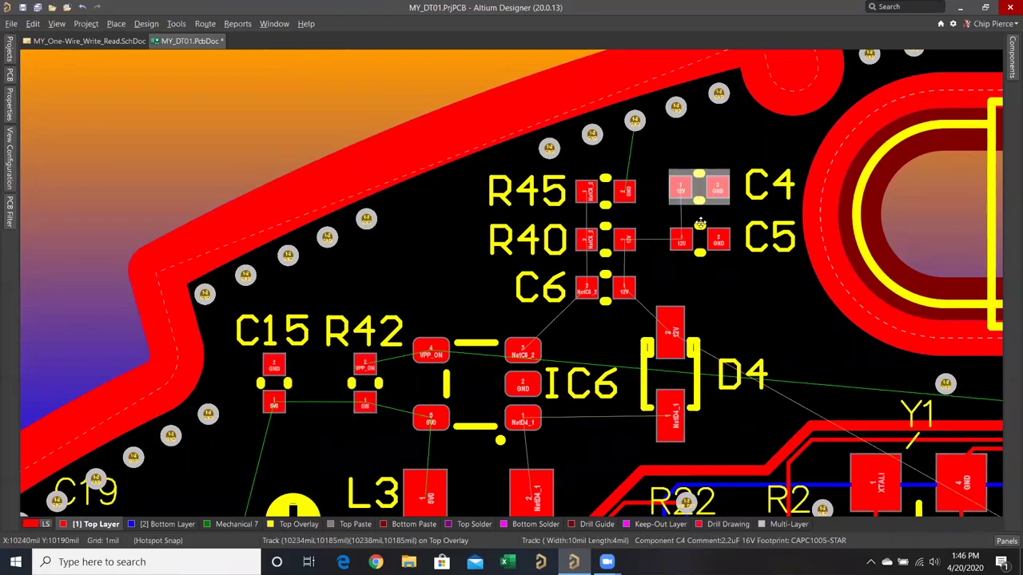
left_click(699, 244, "shift")
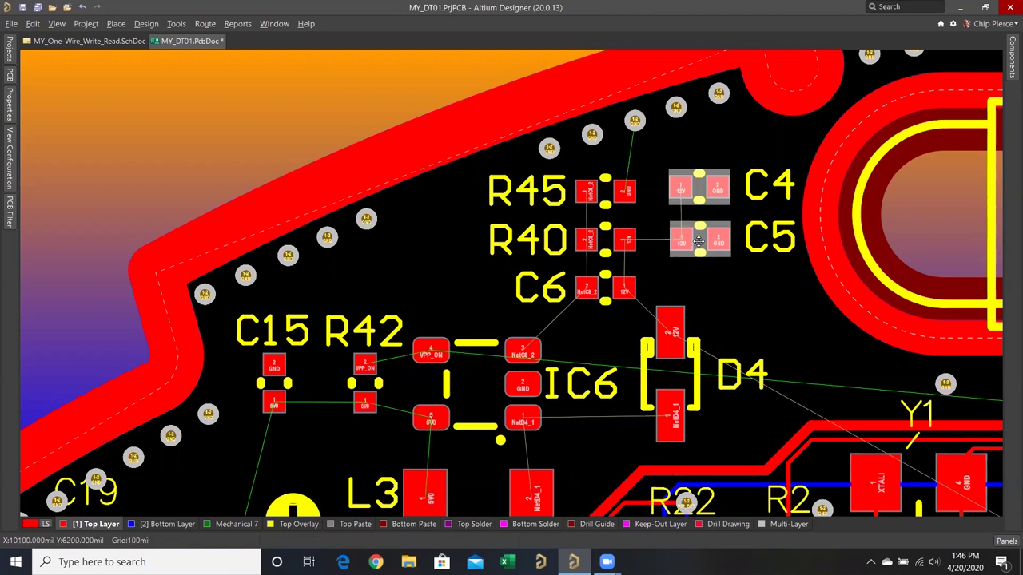
left_click(33, 23)
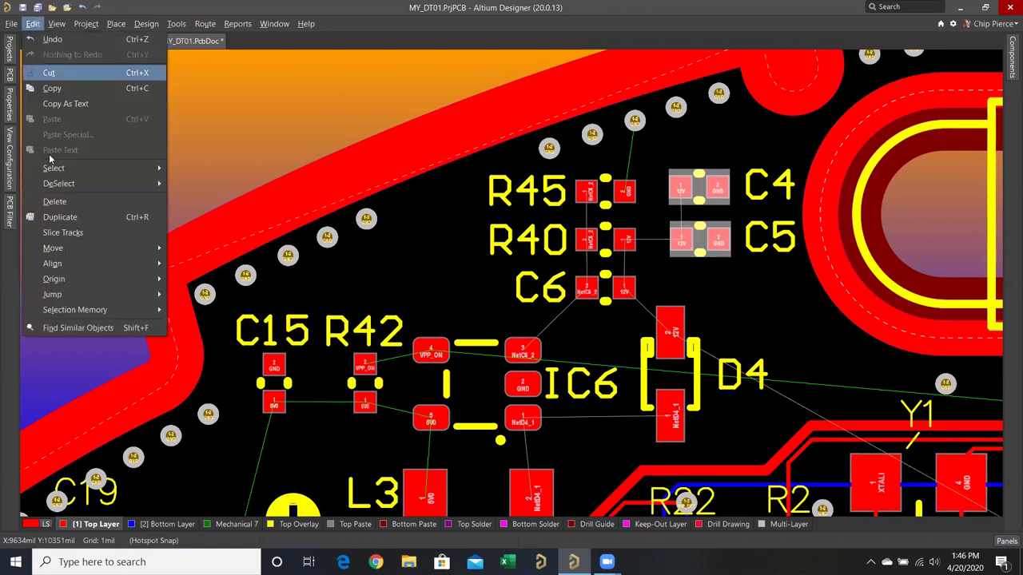
mouse_move(96, 269)
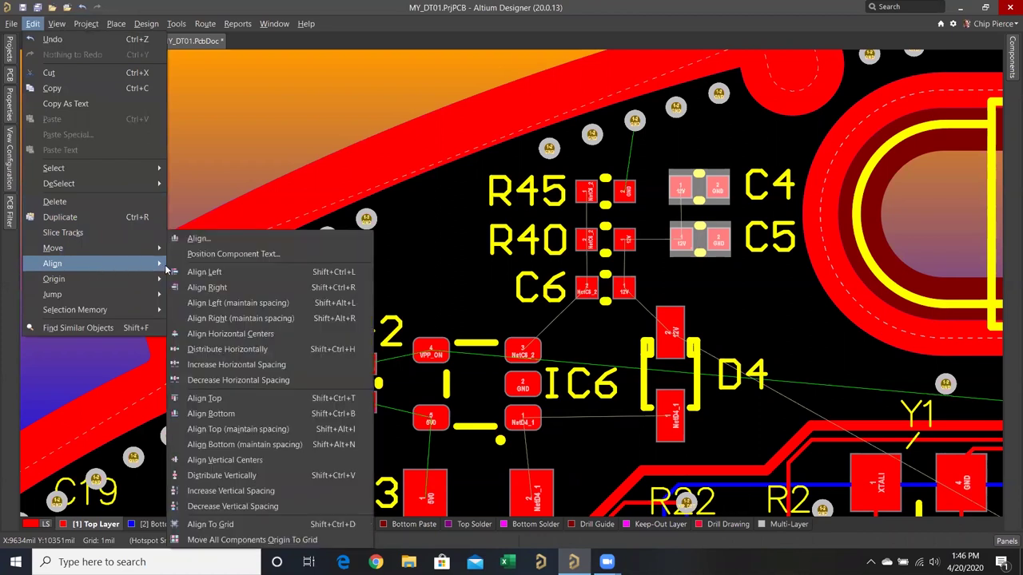
left_click(205, 337)
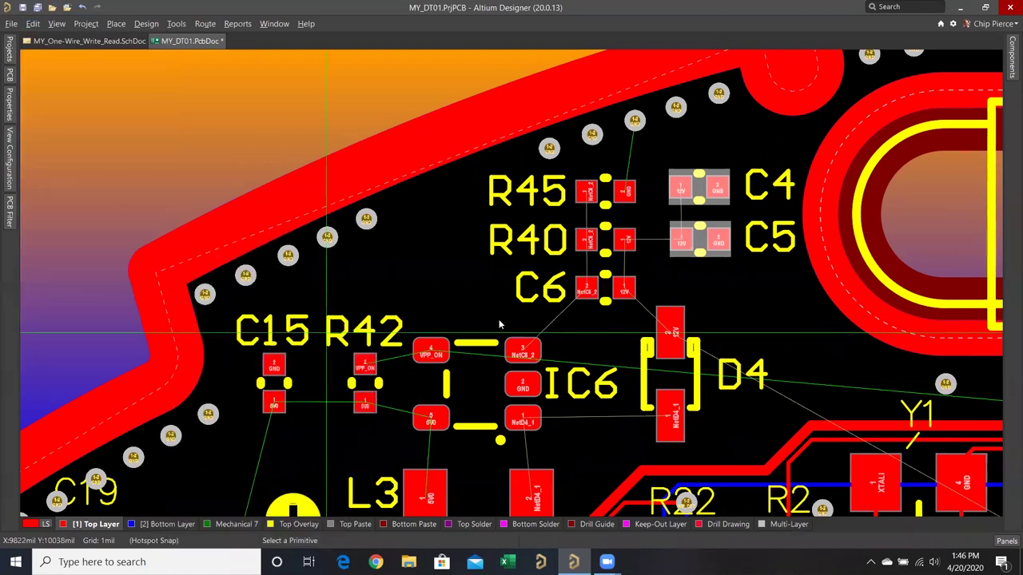
left_click(702, 243)
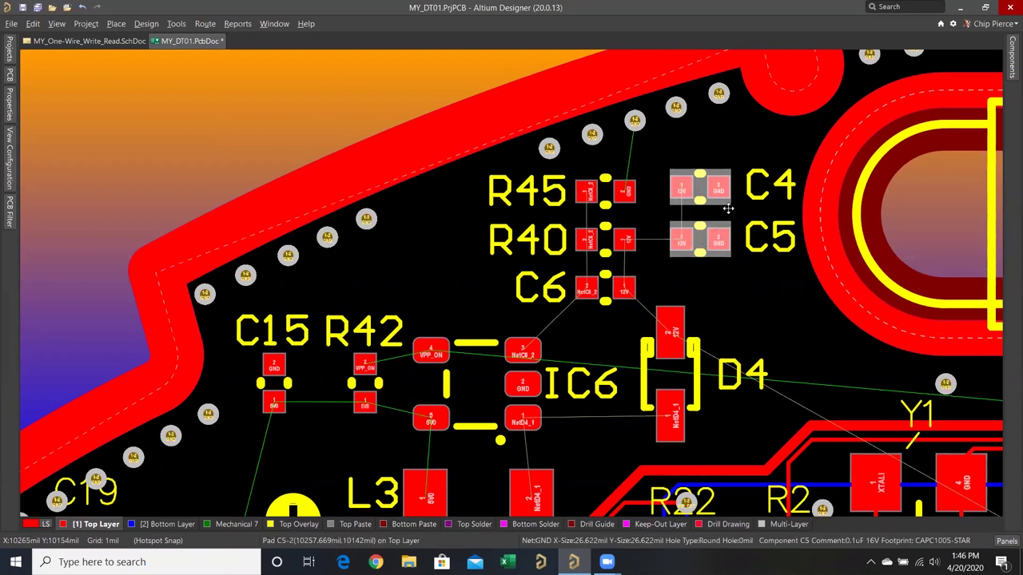
Align C4 with R45 by their vertical centers, with R45 as the reference.
left_click(704, 194)
left_click(606, 194)
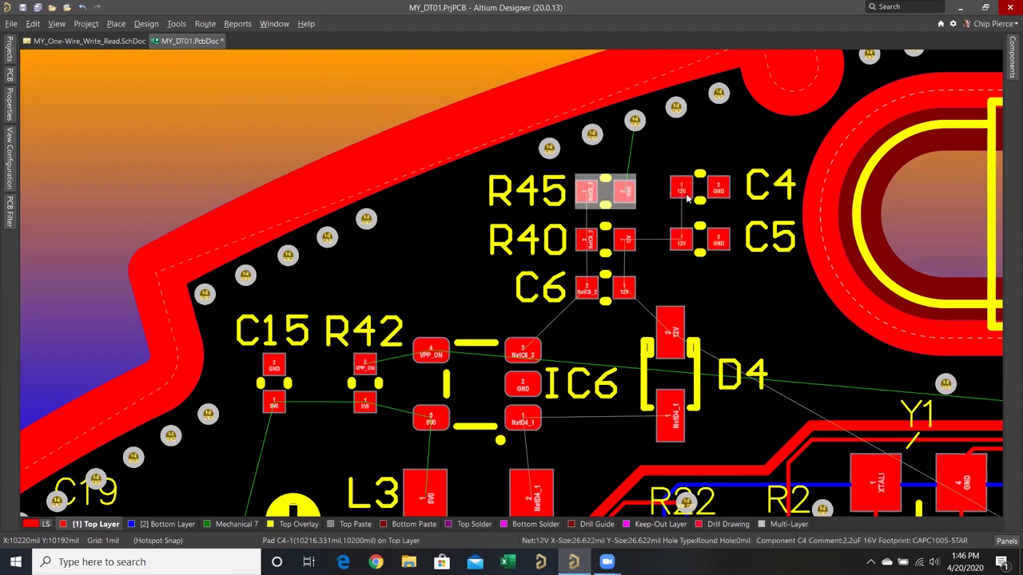
left_click(700, 193, "shift")
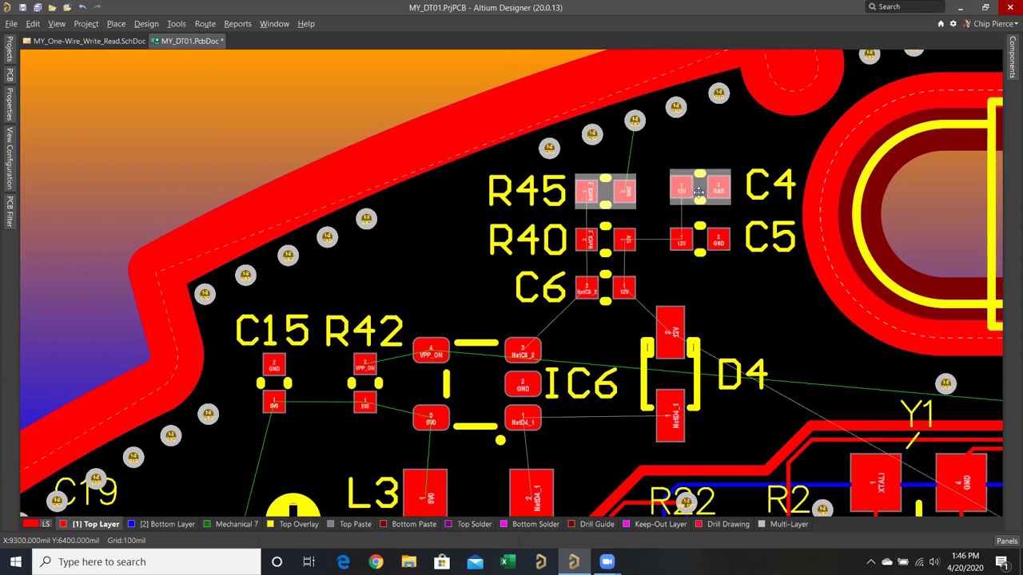
right_click(700, 193)
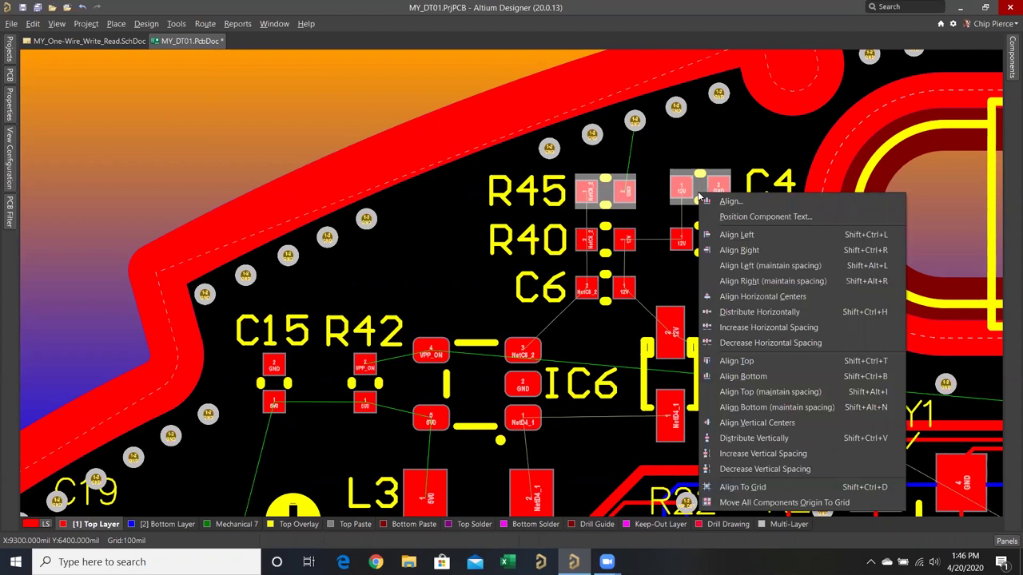
left_click(757, 424)
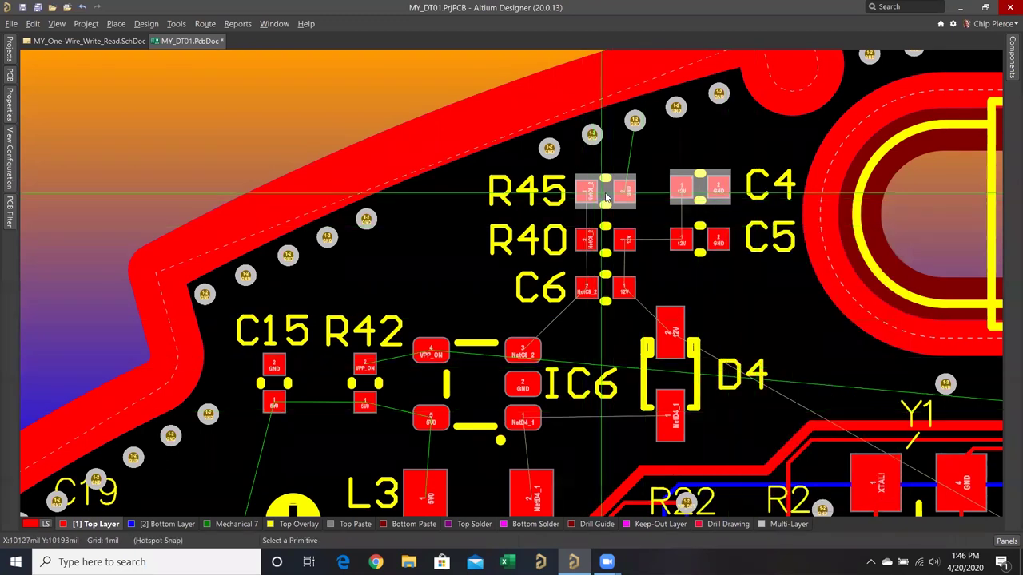
Align C5 with R40 by their vertical centers, using R40 as the reference, and deselect the parts.
left_click(609, 244)
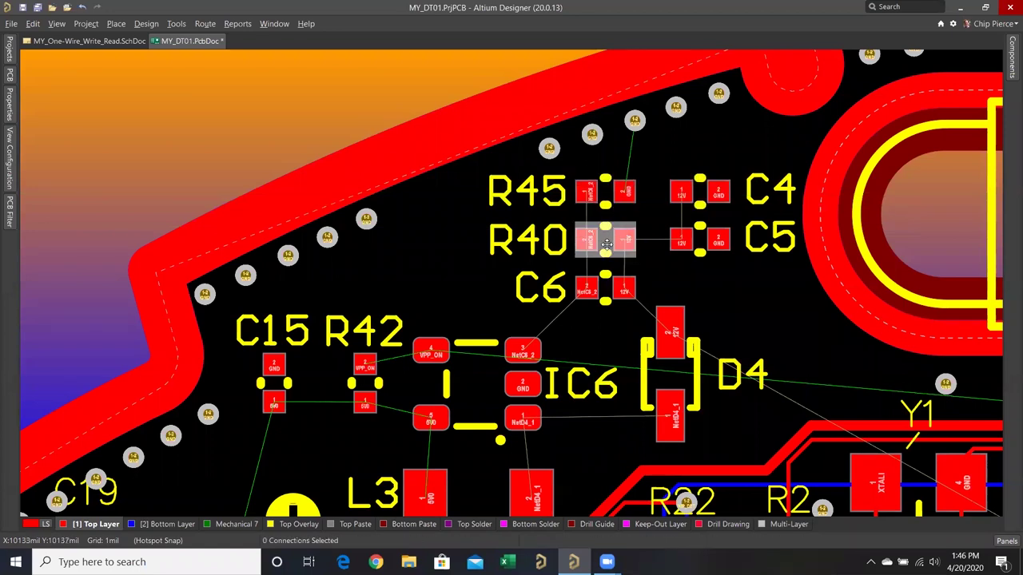
left_click(701, 244, "shift")
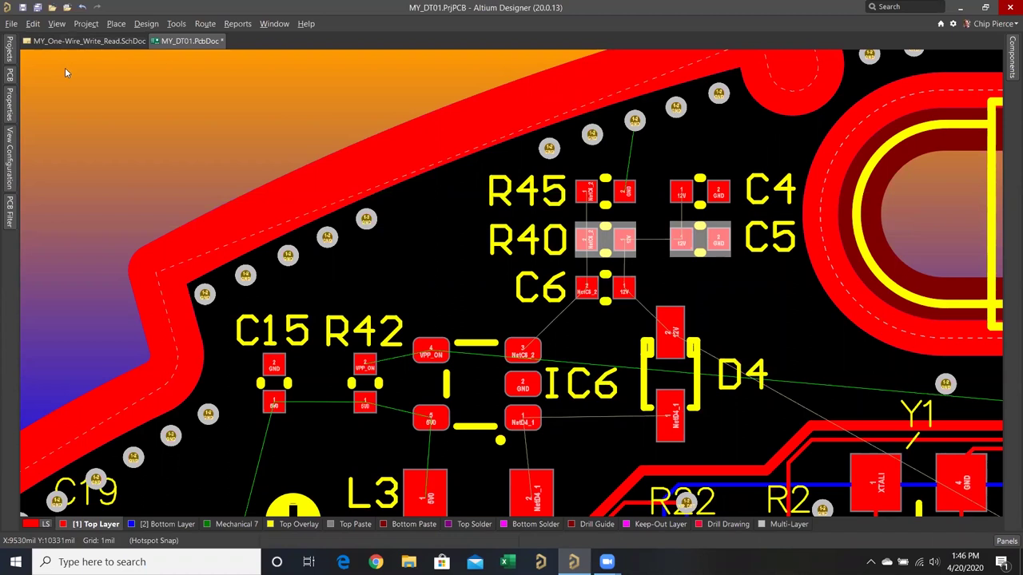
key("a")
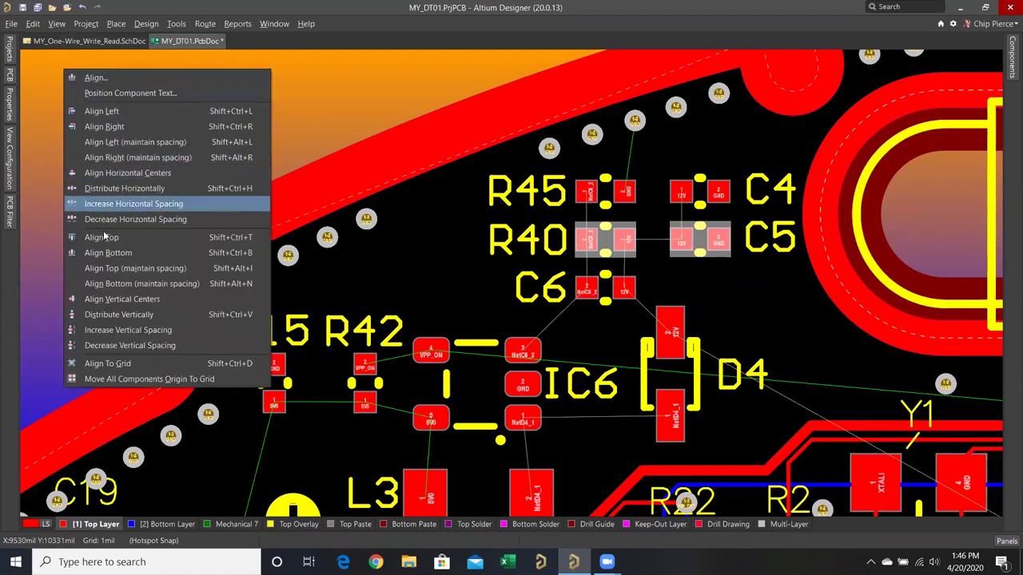
left_click(121, 299)
left_click(700, 239)
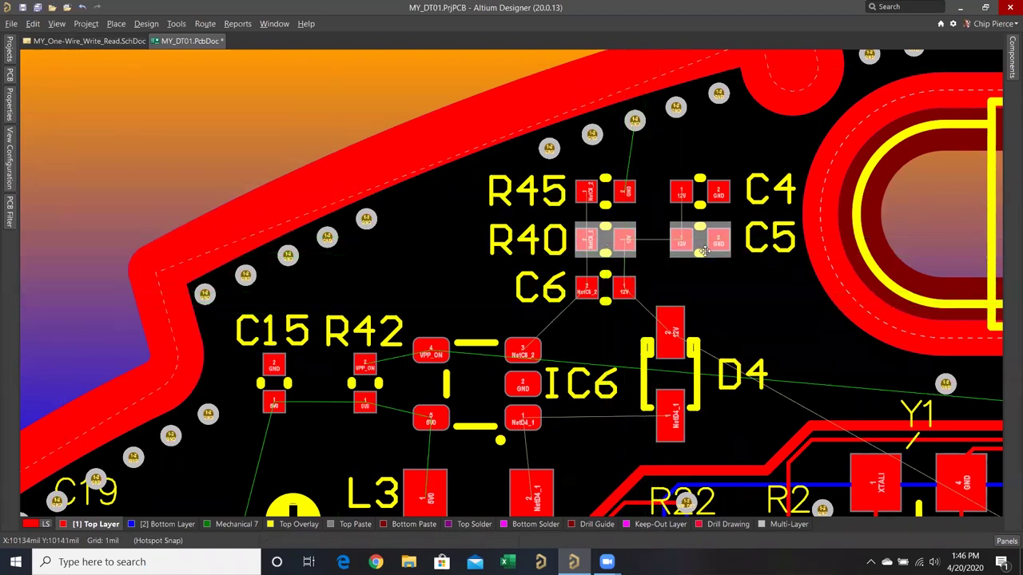
left_click(748, 139)
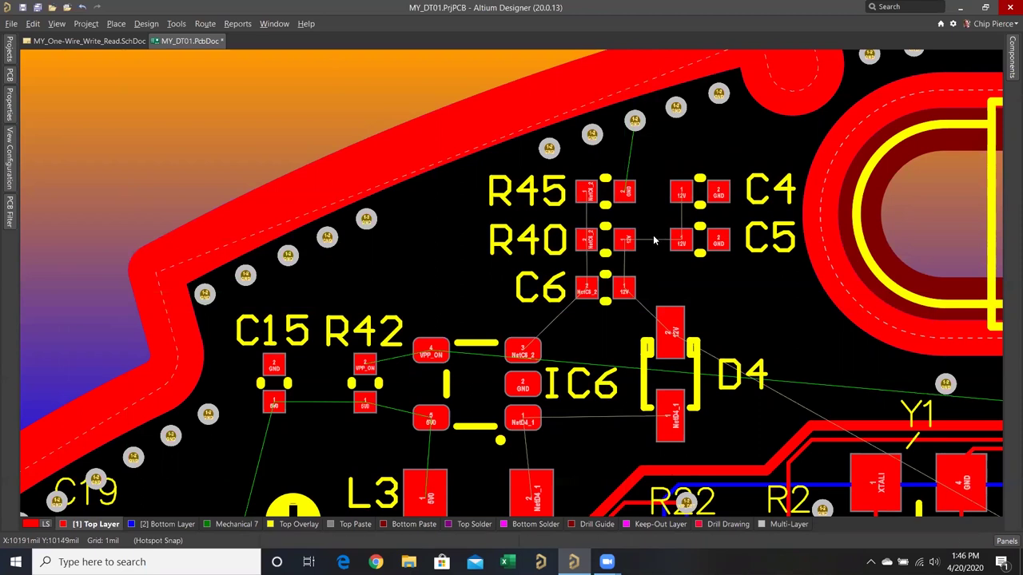
Highlight the NetC6_2 and 12V nets from C6's pads to check the placement, and clear the highlight.
left_click(585, 289, "ctrl")
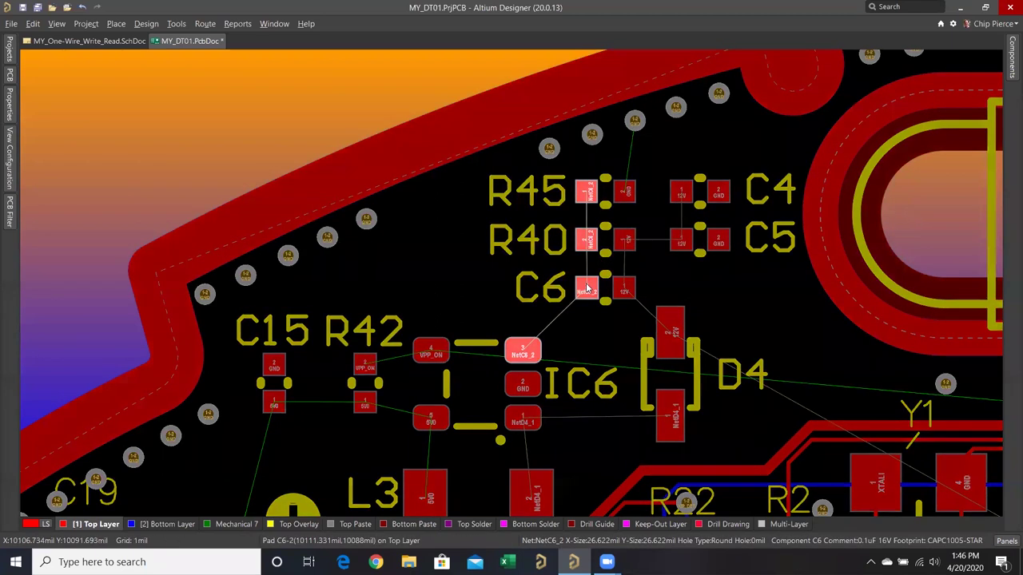
left_click(622, 290, "ctrl")
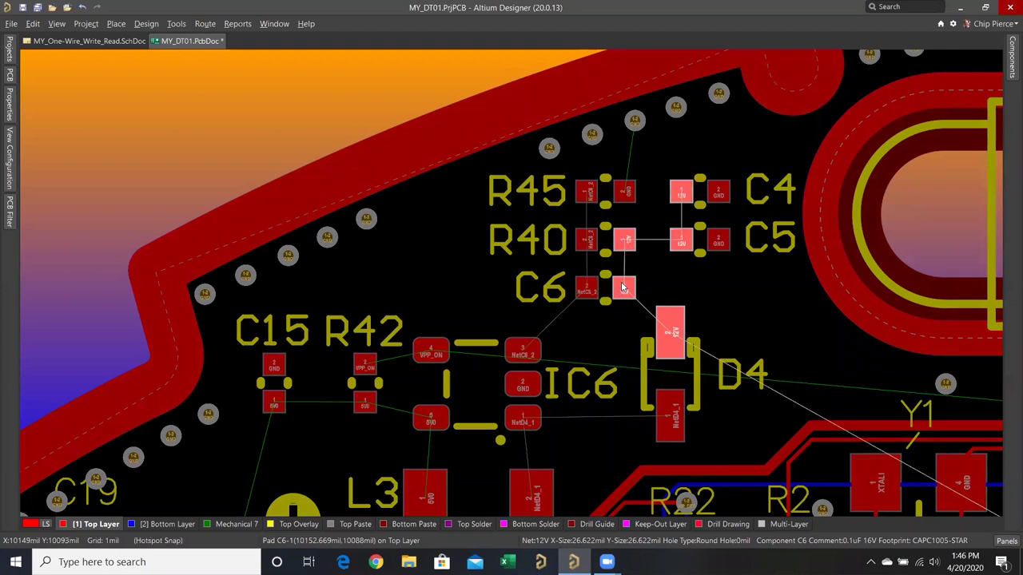
right_click(716, 270)
left_click(750, 263)
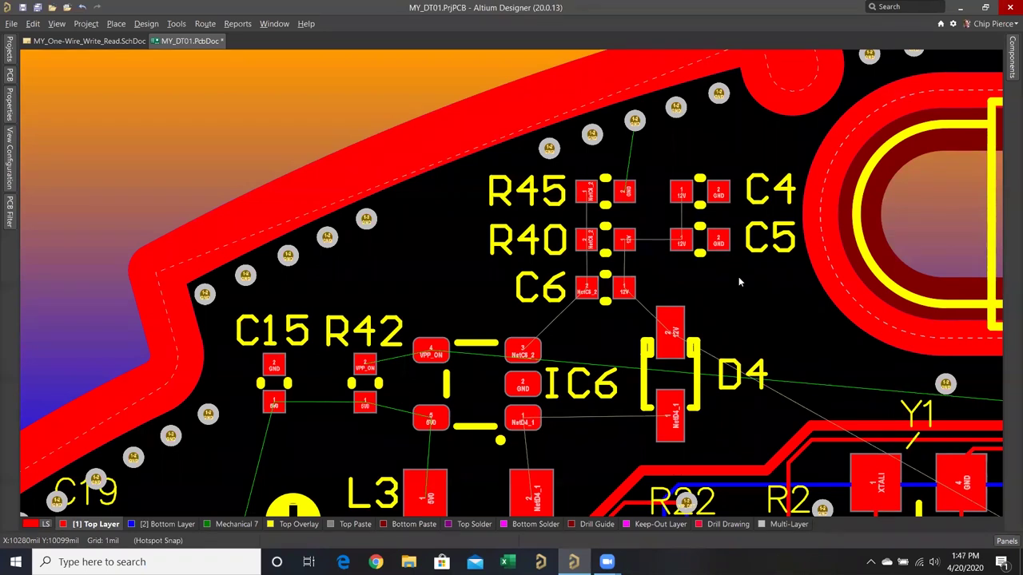
Highlight the VPP_ON net from IC6 pin 4, follow its connection across the board to CN2, and clear the highlight.
scroll(738, 276, "down", 4, "ctrl")
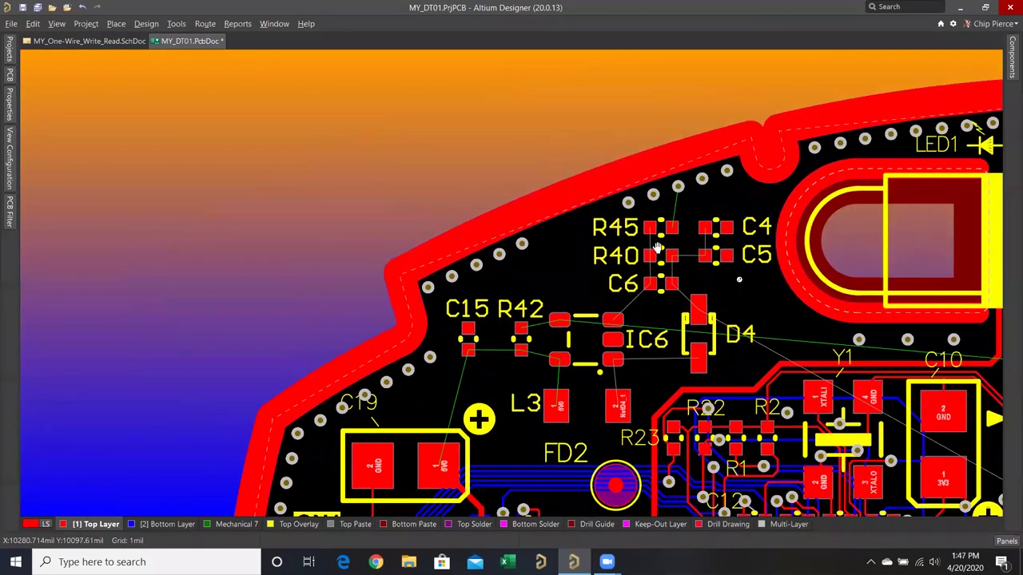
scroll(614, 214, "down", 3, "ctrl")
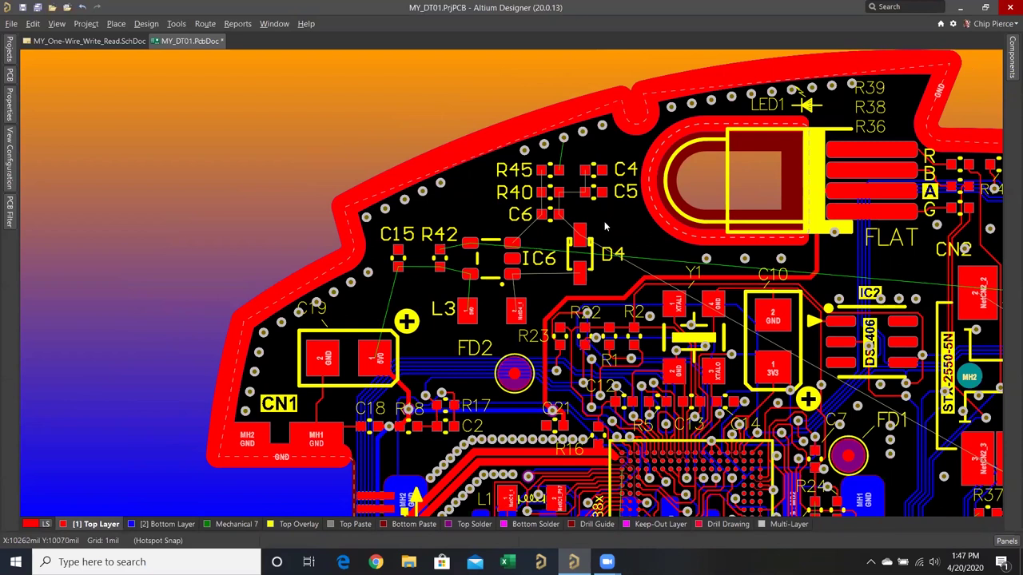
scroll(573, 209, "up", 3, "ctrl")
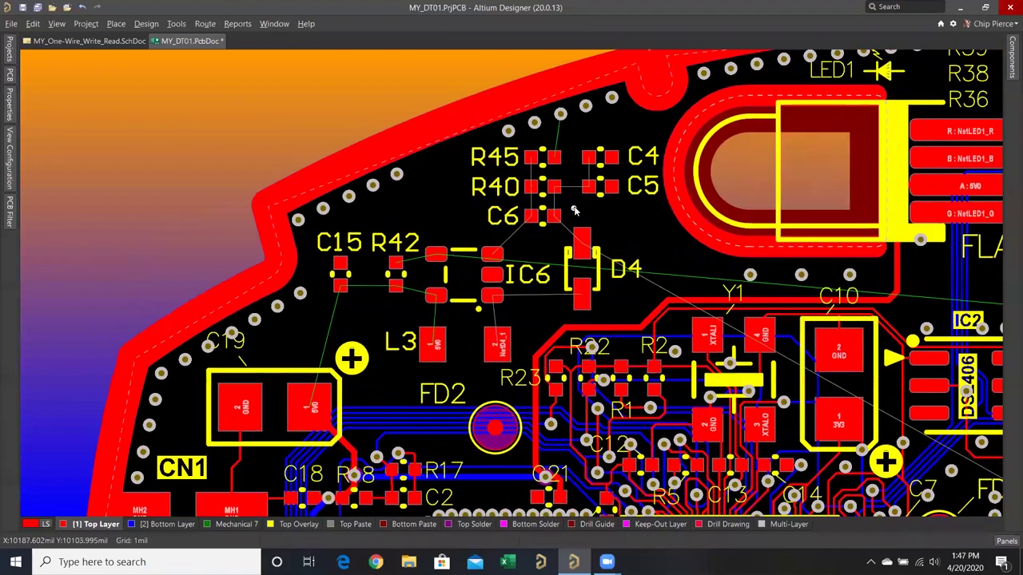
left_click(416, 262, "ctrl")
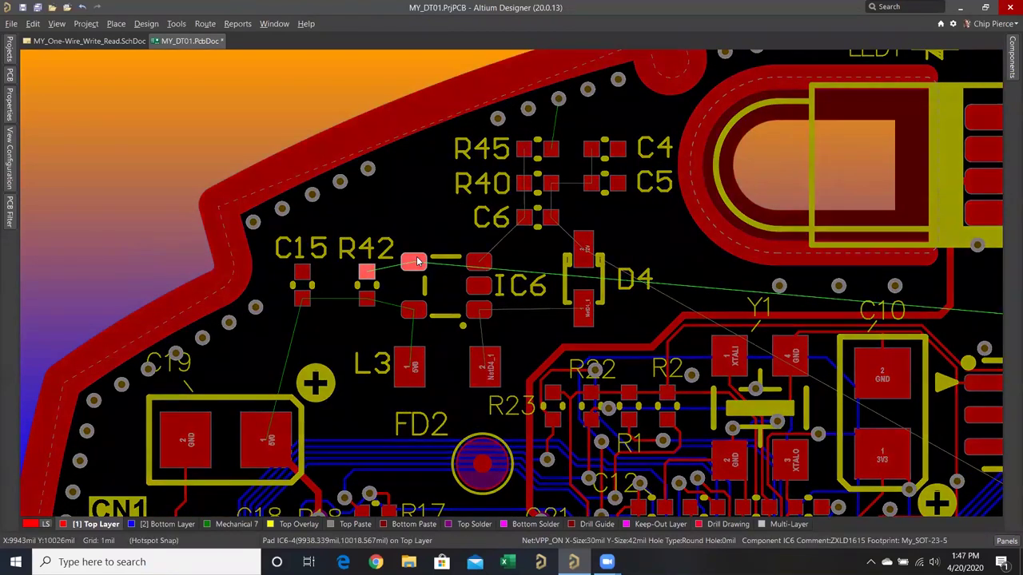
scroll(416, 261, "up", 2, "ctrl")
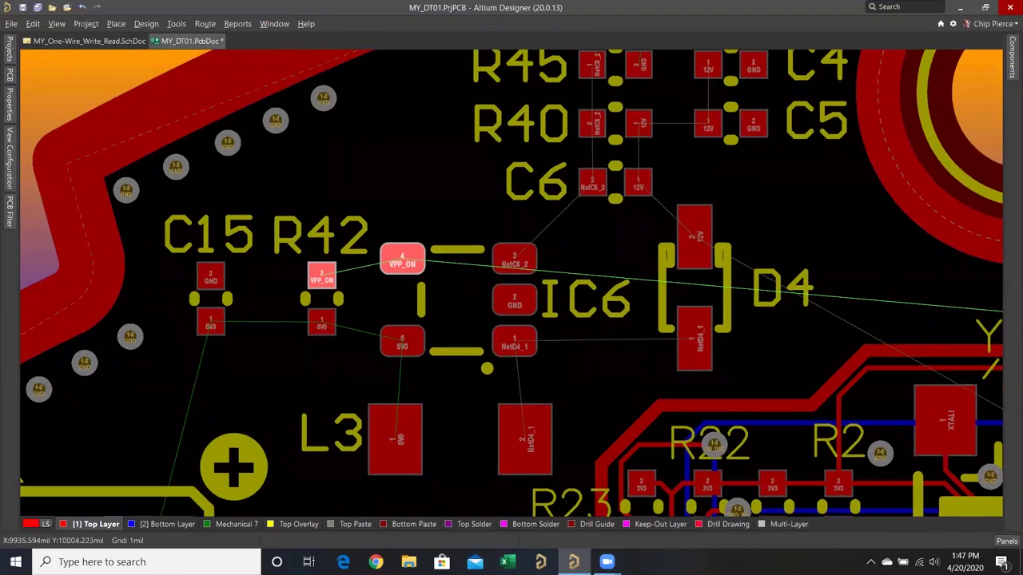
scroll(401, 277, "down", 3, "ctrl")
scroll(662, 315, "down", 2, "ctrl")
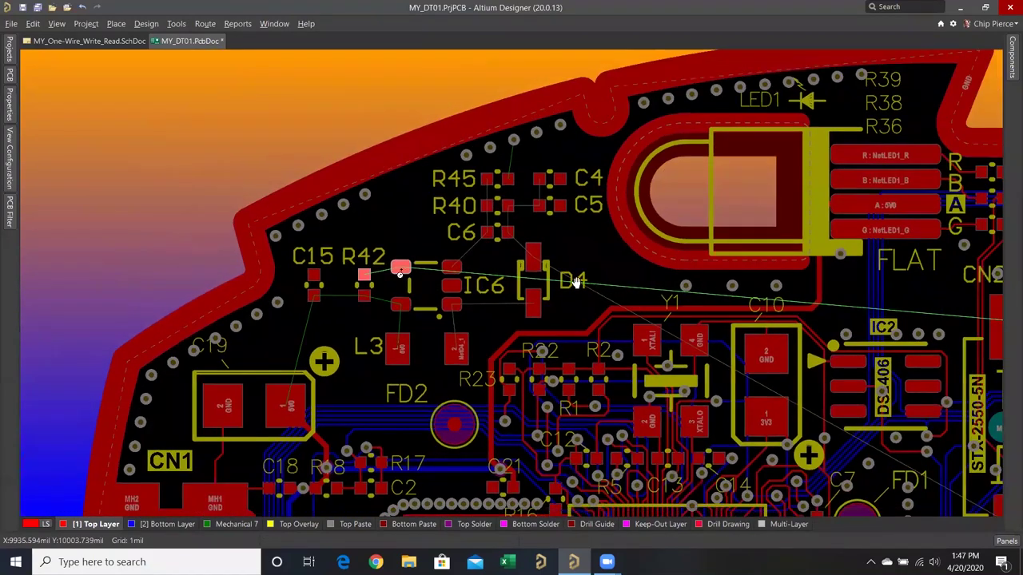
right_click_drag(976, 321, 869, 281)
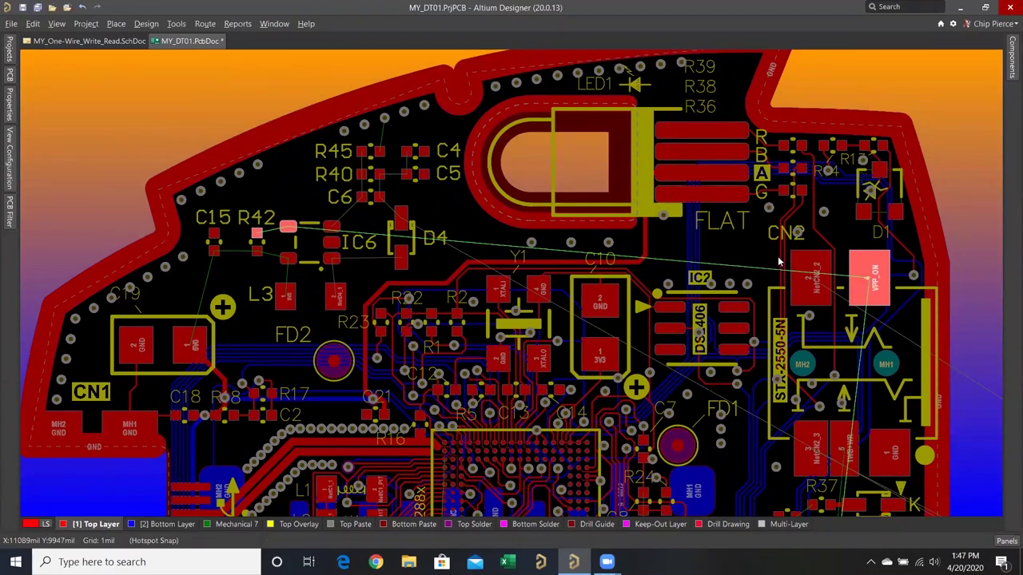
left_click(646, 234)
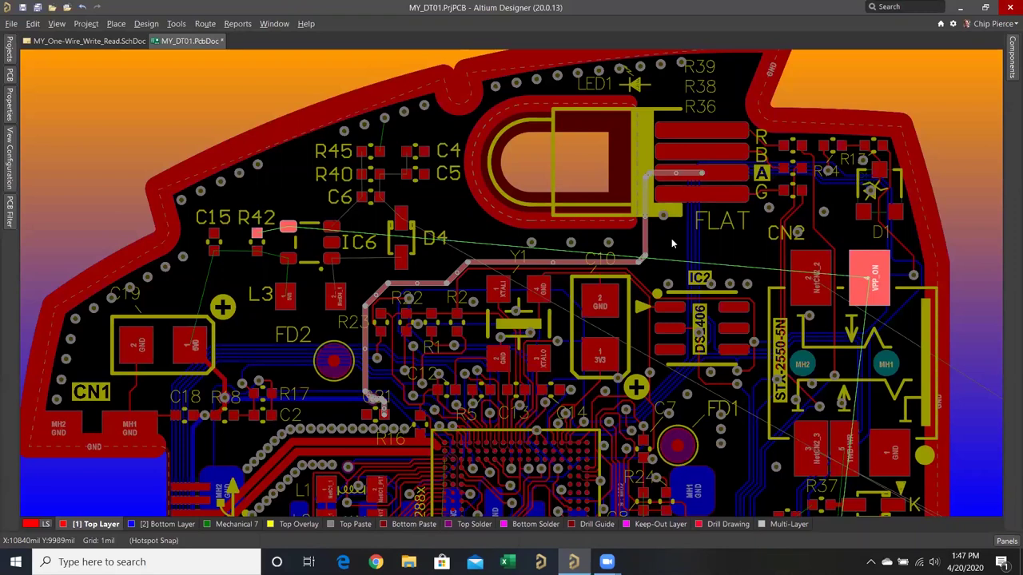
right_click(681, 246)
left_click(717, 232)
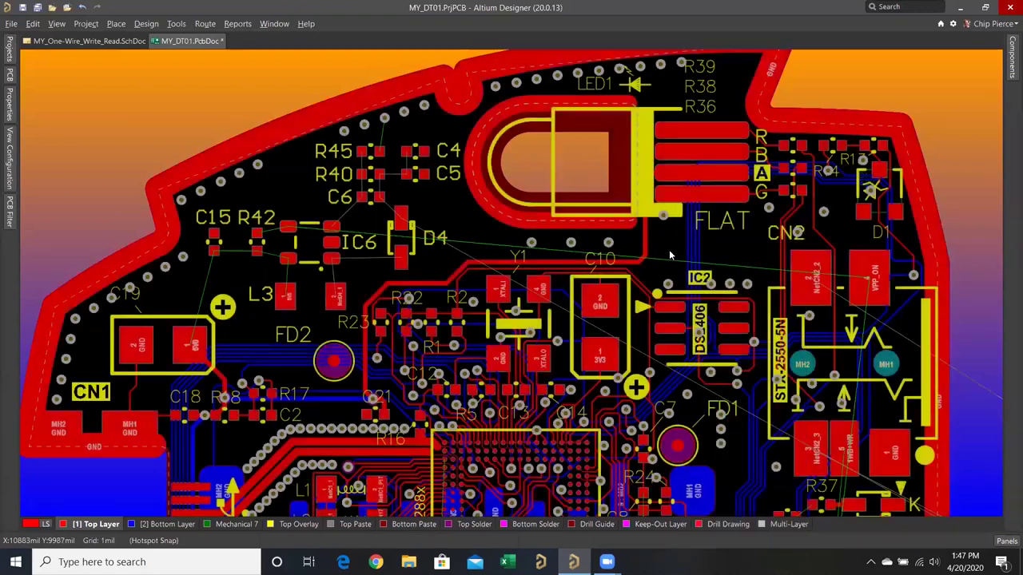
View the whole board with the unplaced IC3, R19, R20, R30 and R31, and show the full MY_One-Wire_Write_Read schematic sheet.
scroll(669, 254, "down", 5, "ctrl")
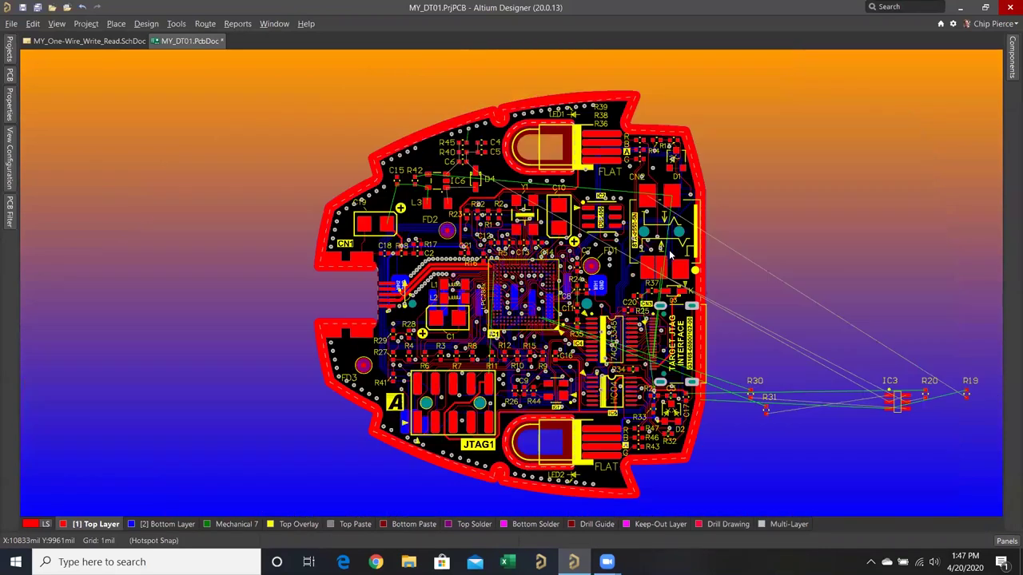
scroll(671, 254, "up", 1, "ctrl")
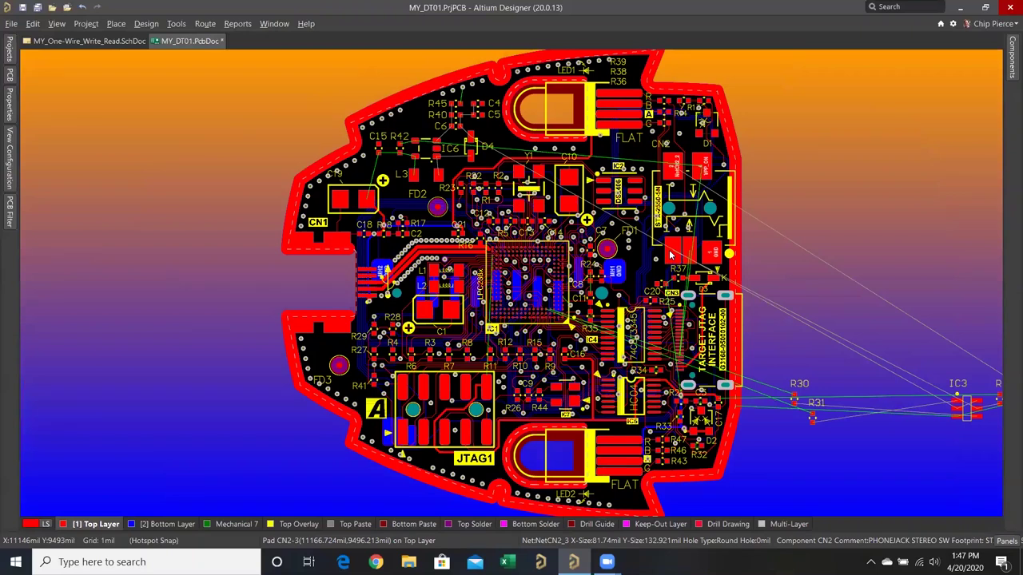
scroll(714, 337, "right", 3, "shift")
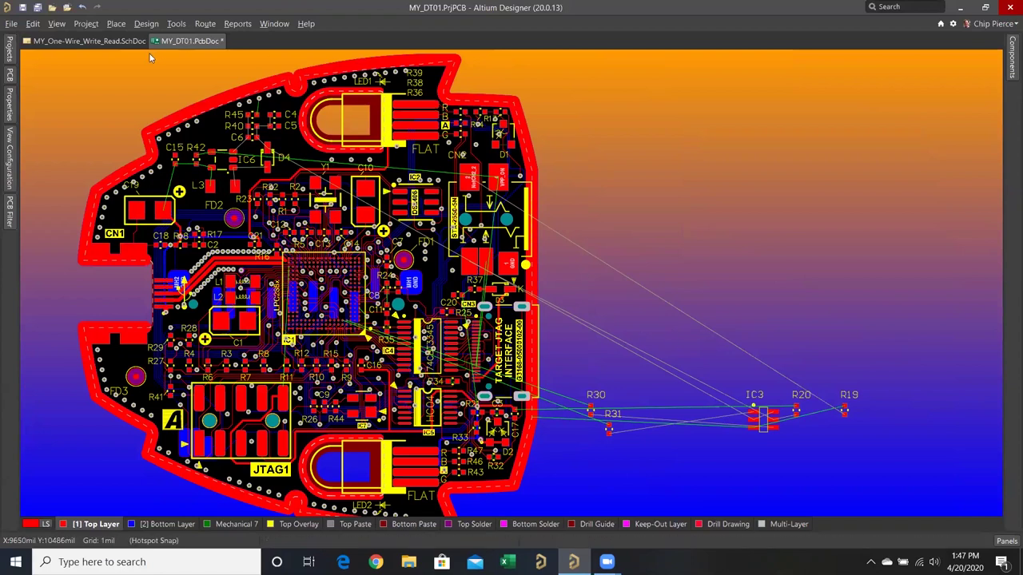
left_click(123, 43)
right_click(172, 106)
key("ctrl+Page_Down")
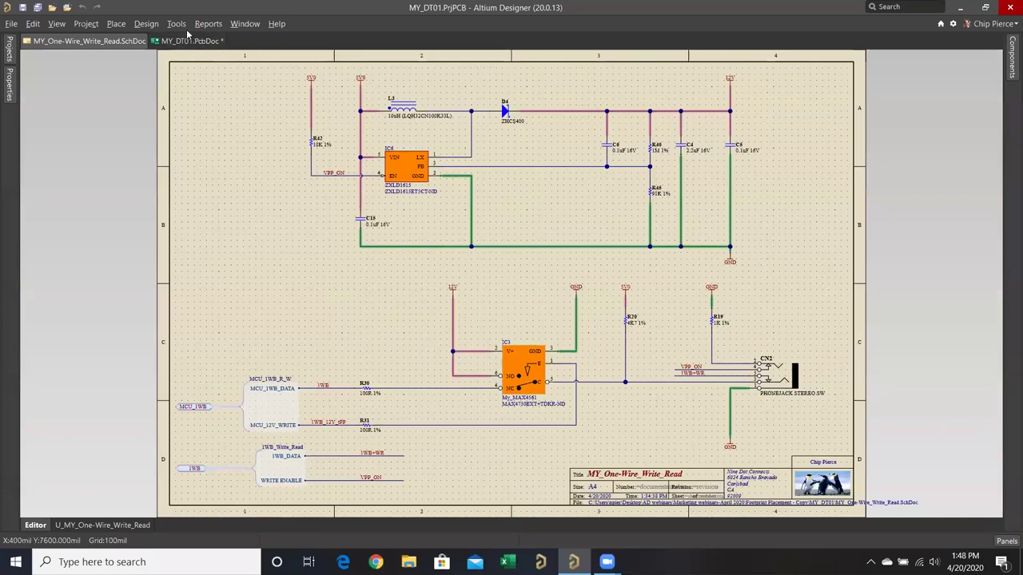
left_click(177, 24)
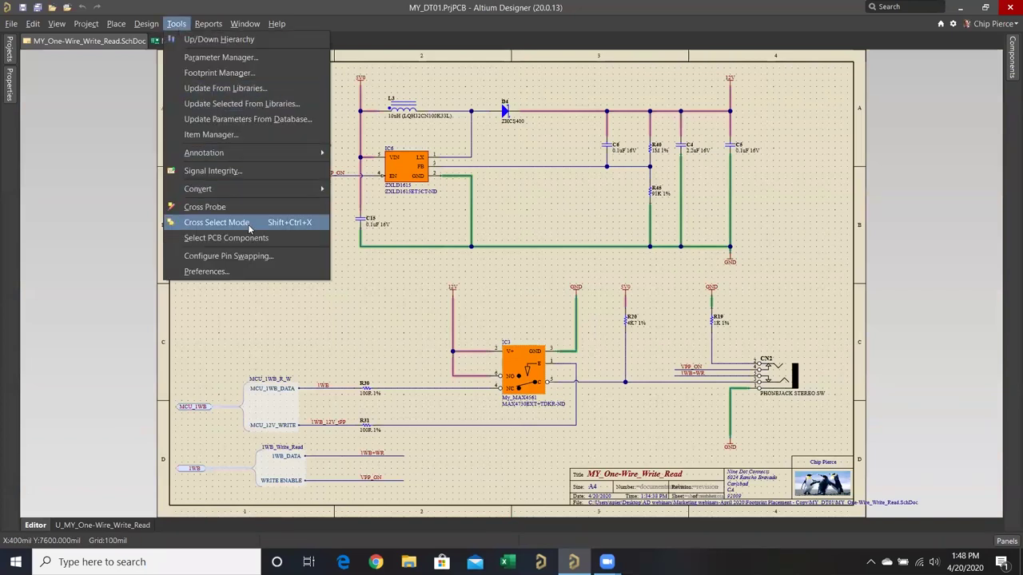
left_click(422, 319)
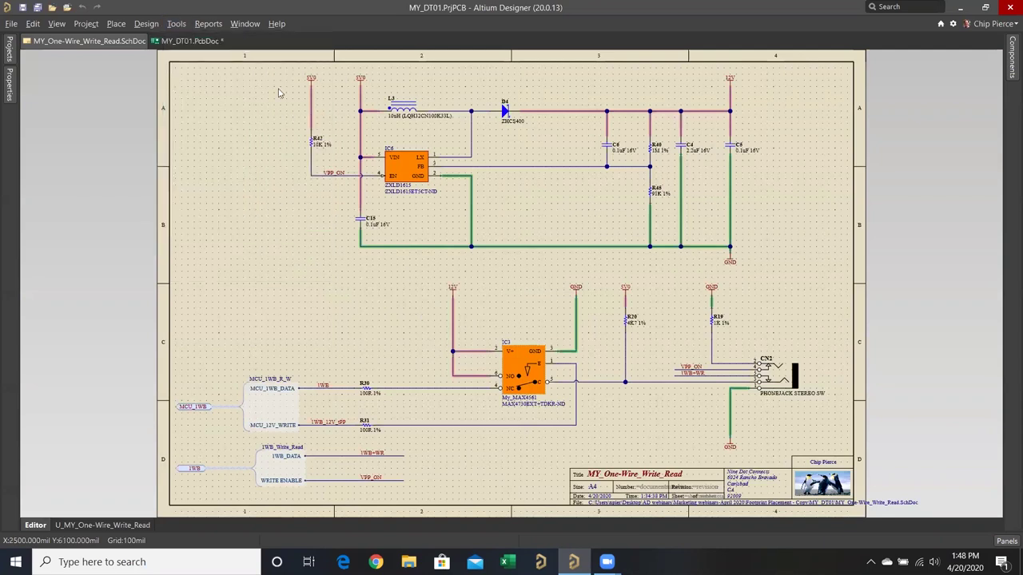
left_click(194, 42)
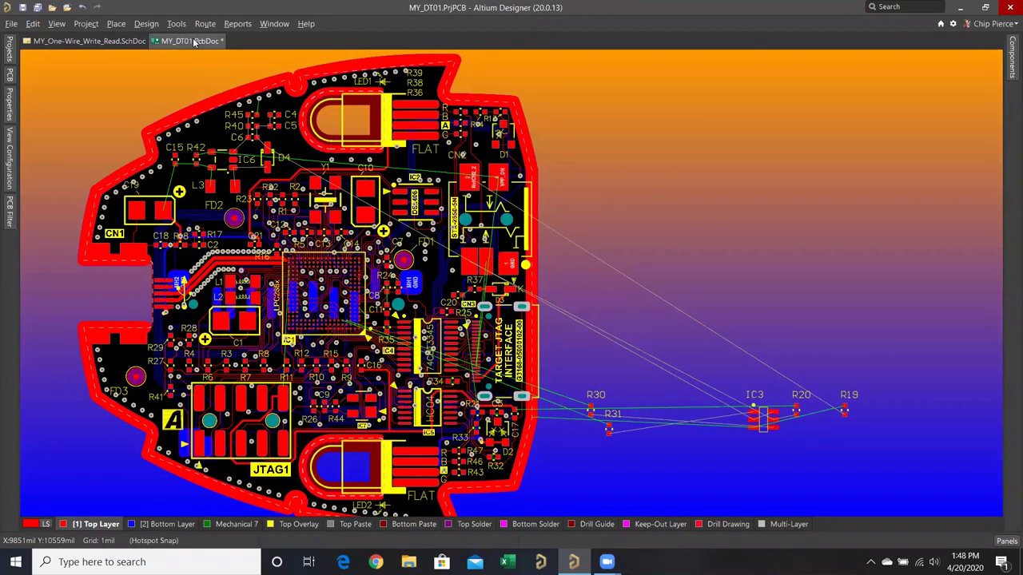
left_click(90, 41)
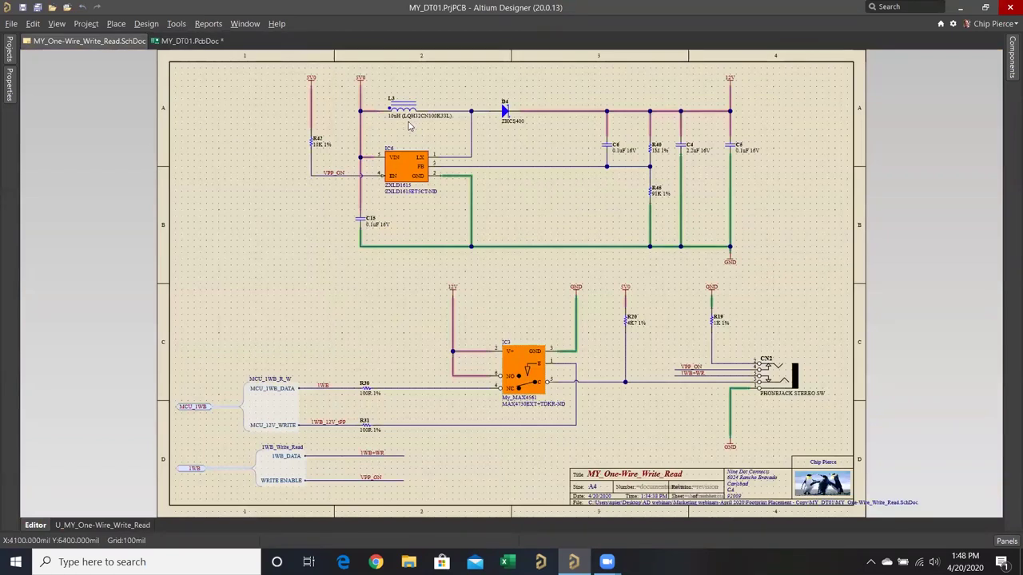
Select R42, L3, IC6, D4 and C15 together in the schematic and show the same selection on the MY_DT01 board.
scroll(409, 128, "up", 4, "ctrl")
right_click_drag(400, 236, 401, 237)
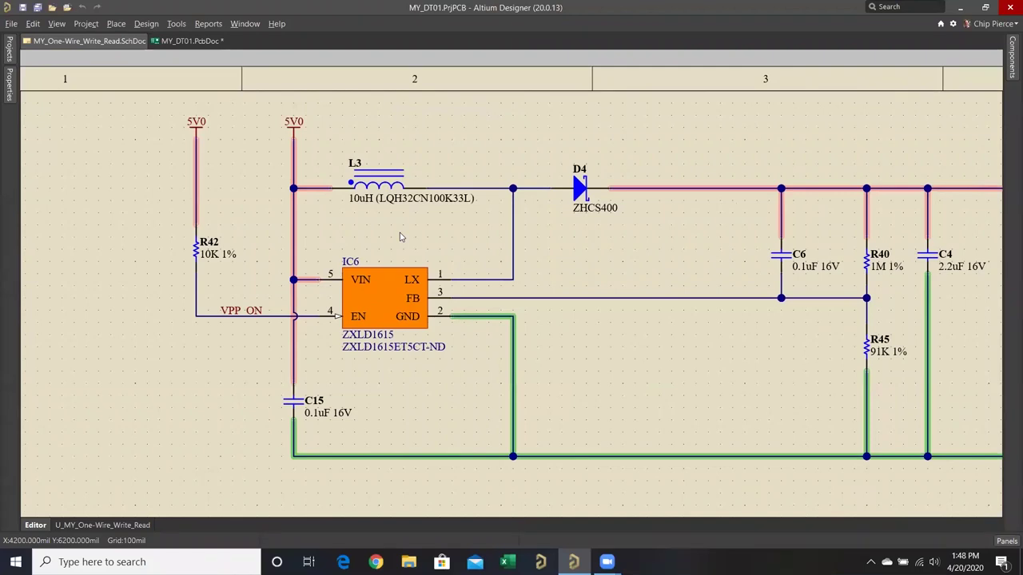
left_click(375, 181)
left_click(144, 169)
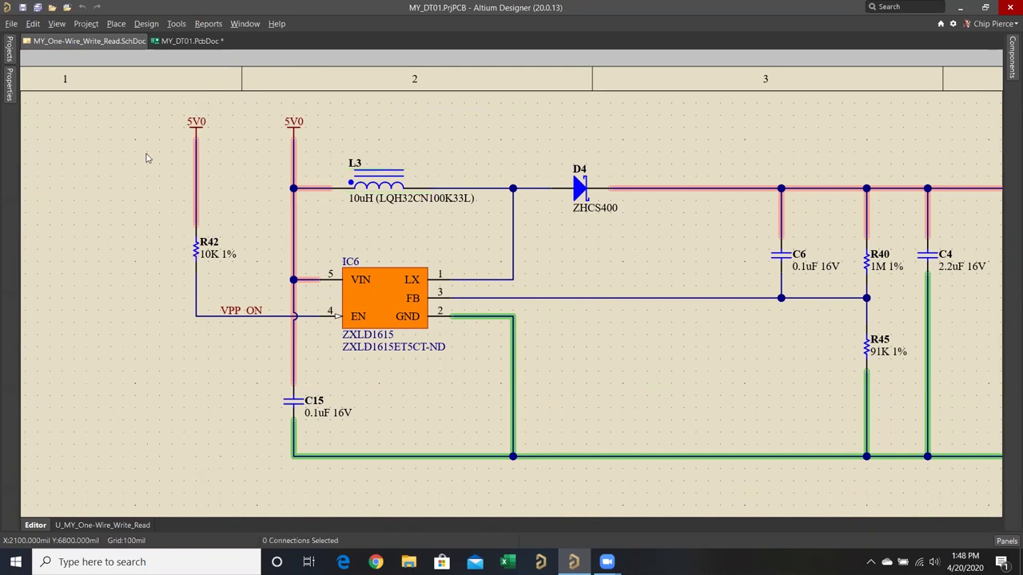
left_click_drag(156, 104, 615, 465)
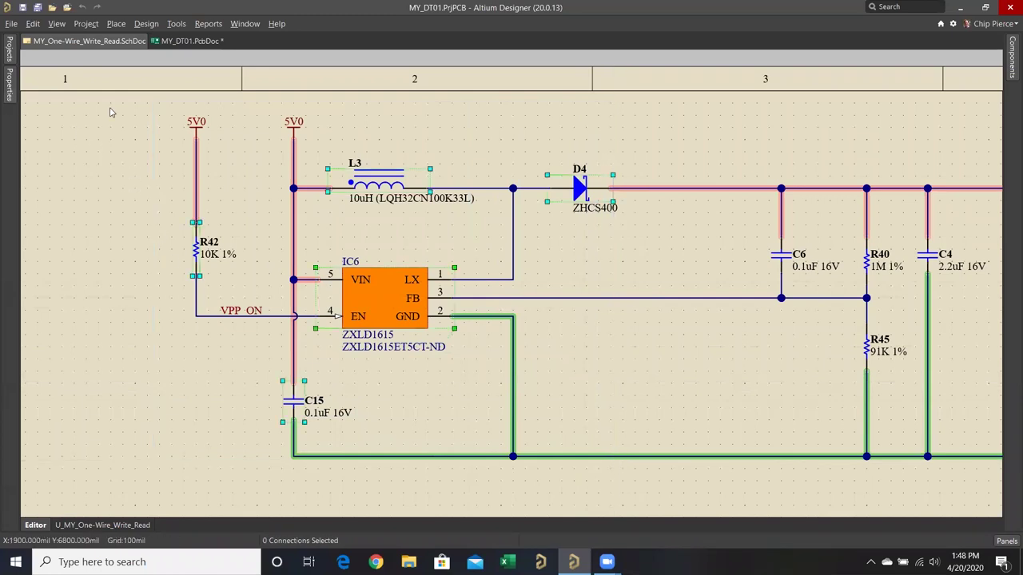
left_click(179, 44)
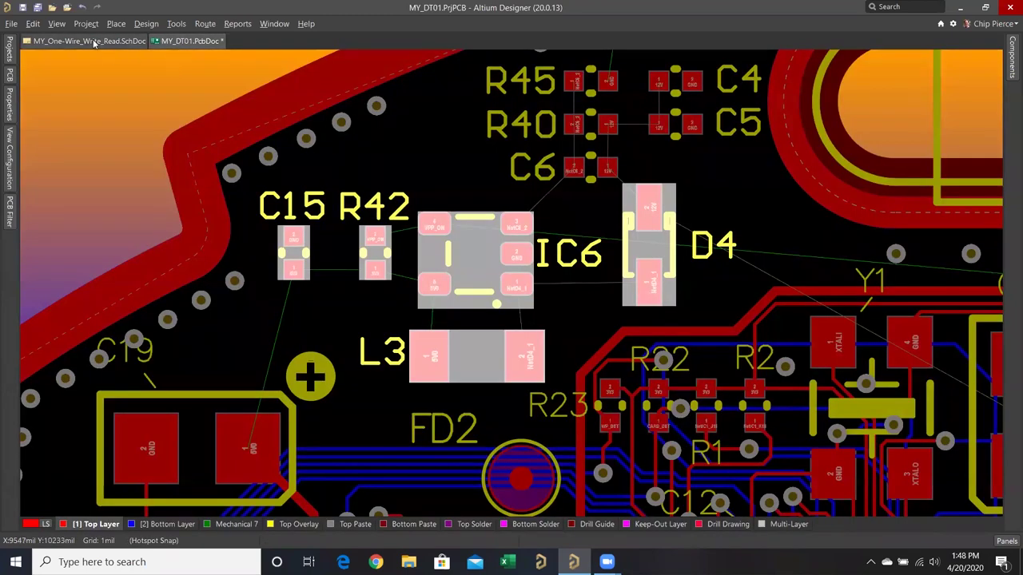
Create a union from the selected R42, L3, IC6, D4 and C15 in the schematic, and deselect the parts.
left_click(104, 41)
right_click(377, 184)
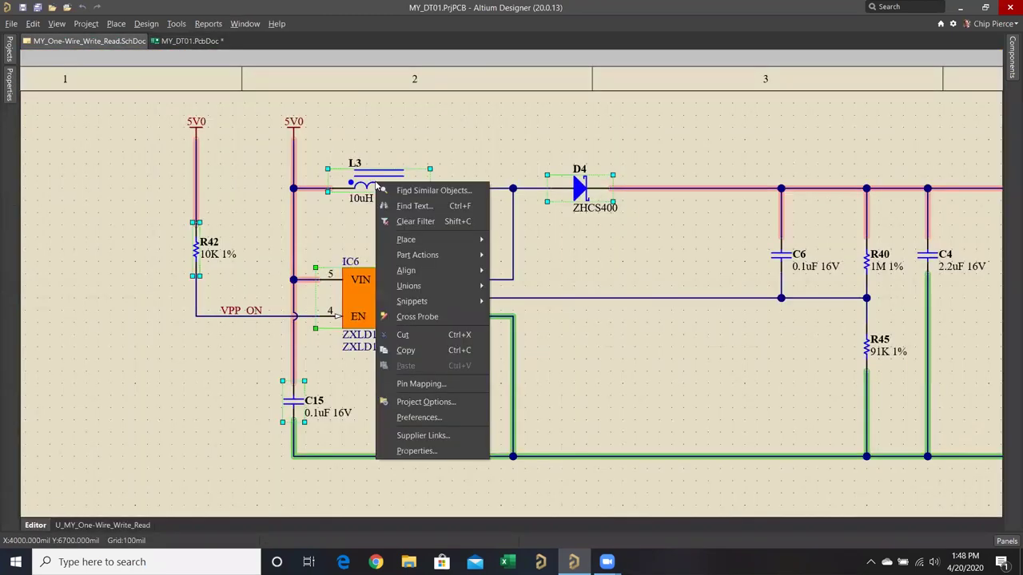
mouse_move(446, 286)
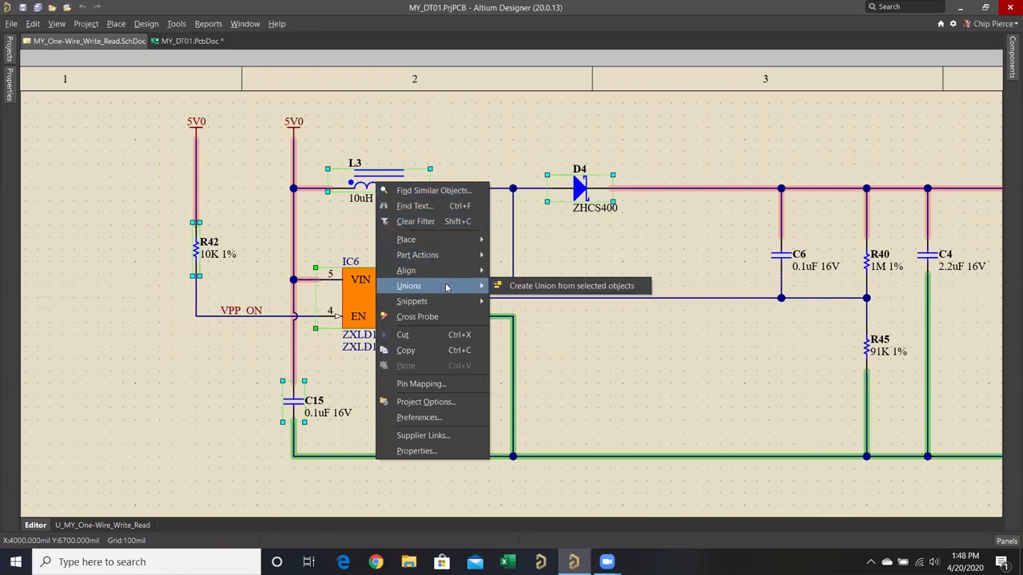
left_click(515, 287)
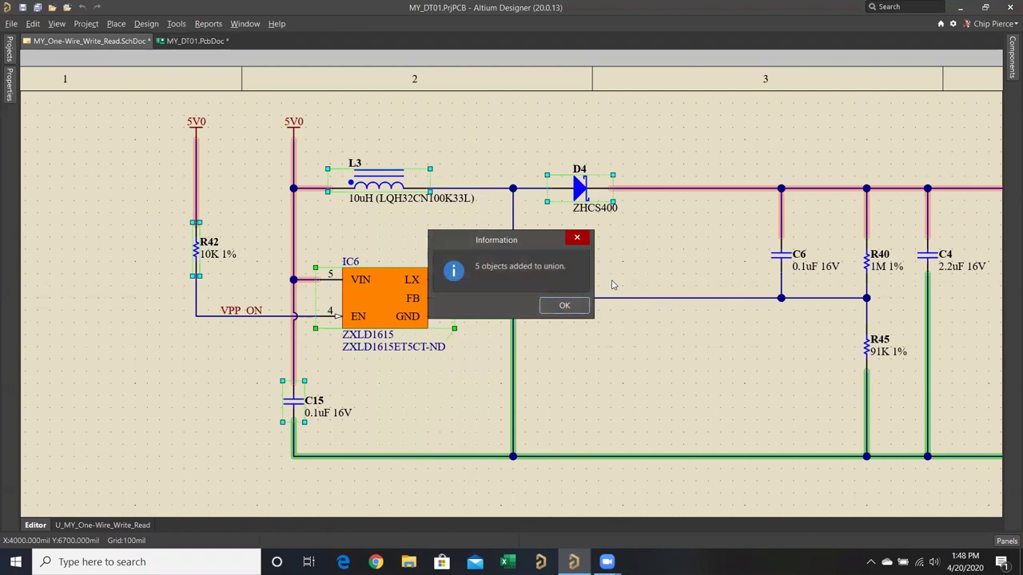
left_click(565, 306)
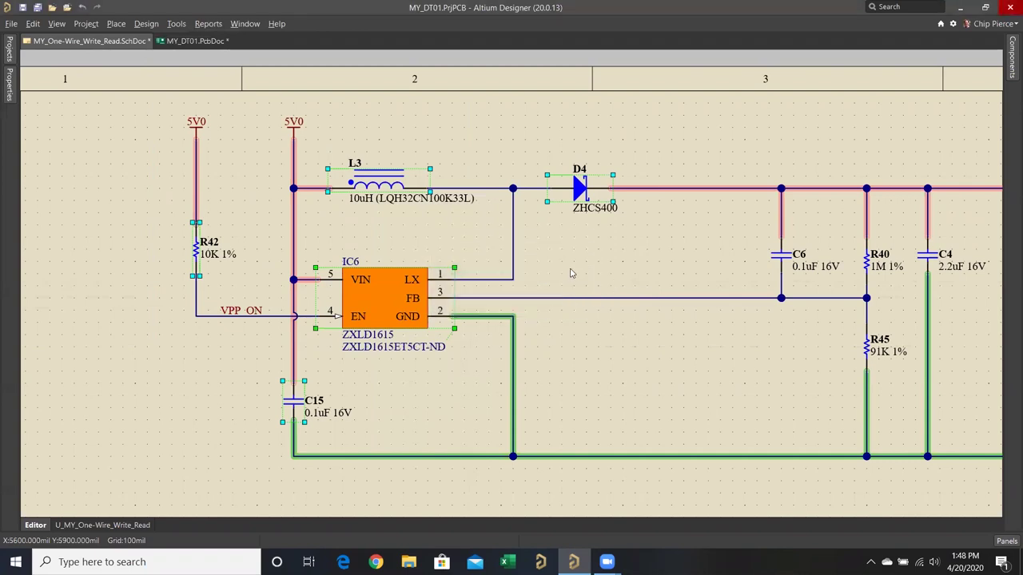
left_click(570, 273)
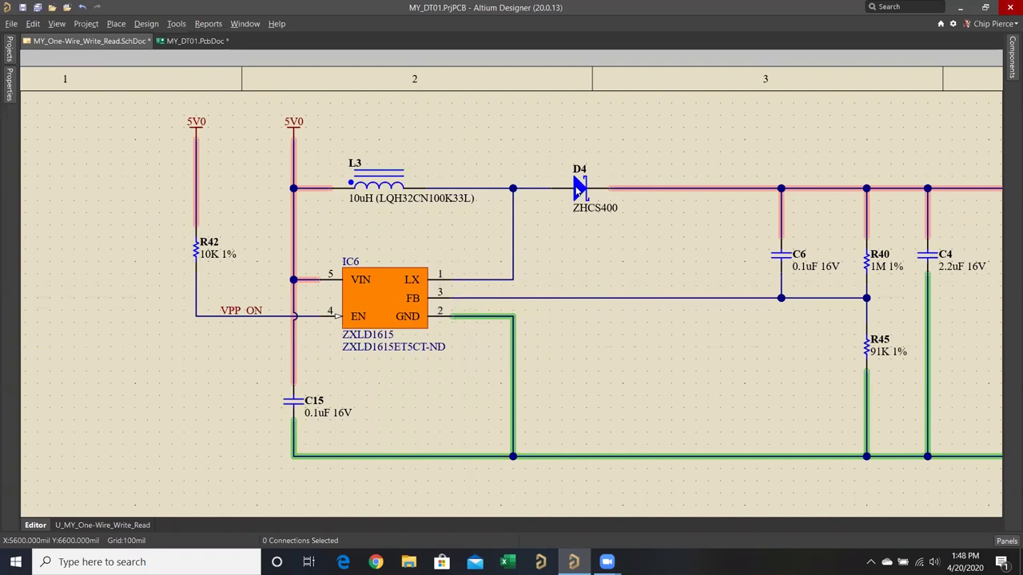
Select every part in D4's union from the schematic and show the selection on the MY_DT01 board.
right_click(577, 188)
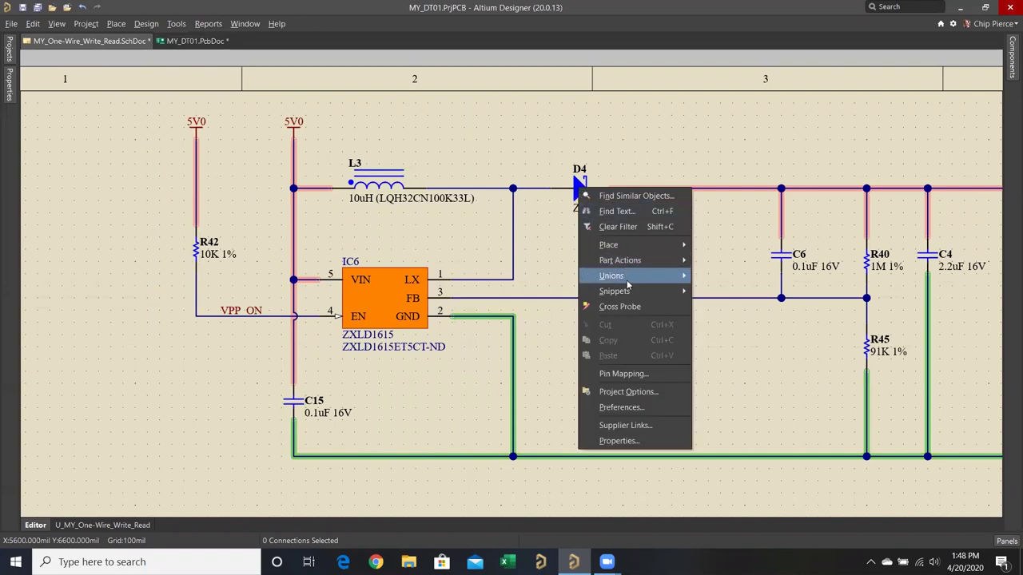
mouse_move(628, 285)
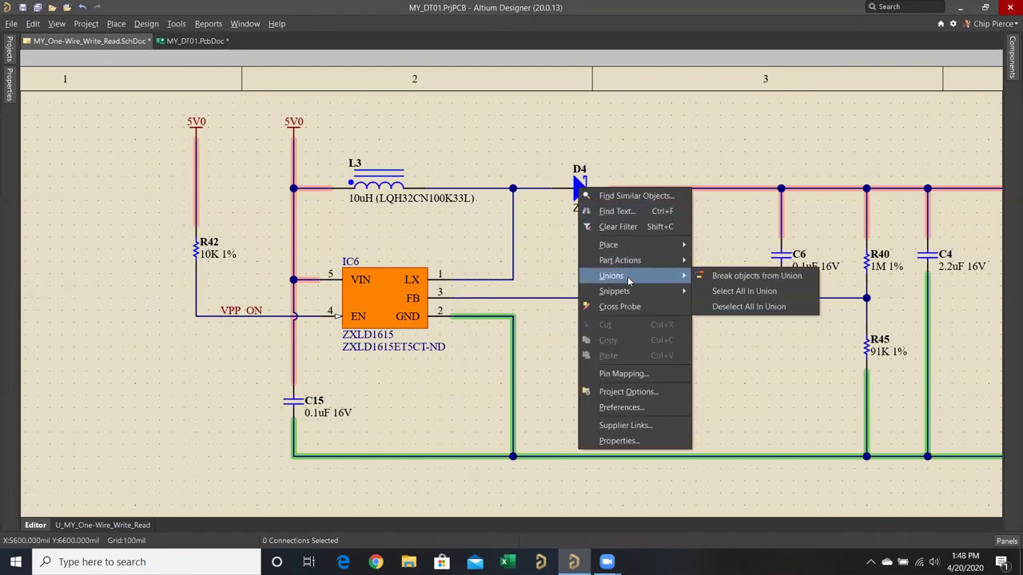
left_click(724, 294)
left_click(196, 41)
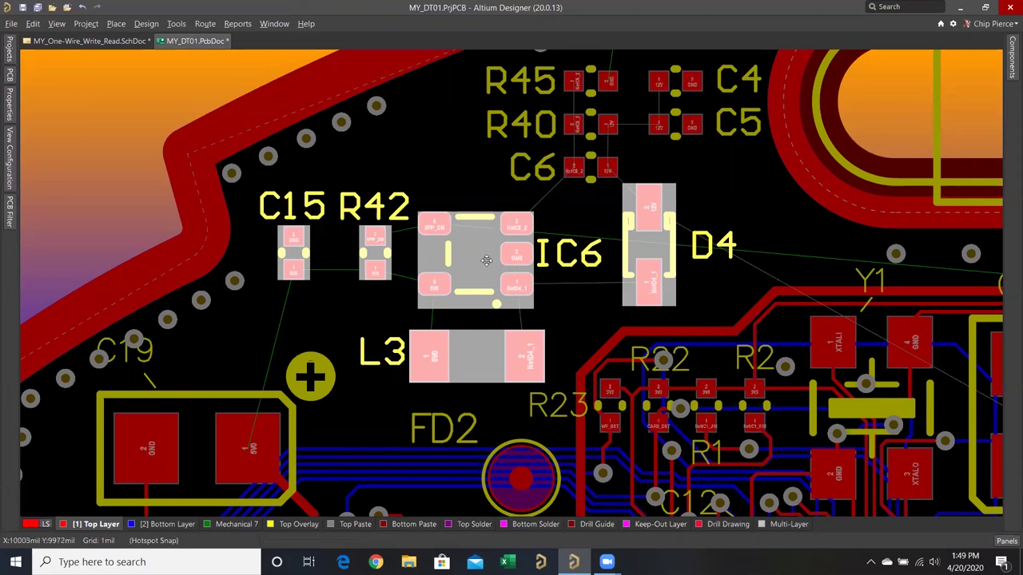
Set the layer of the selected C15, R42, IC6, D4 and L3 to Bottom Layer.
left_click(12, 116)
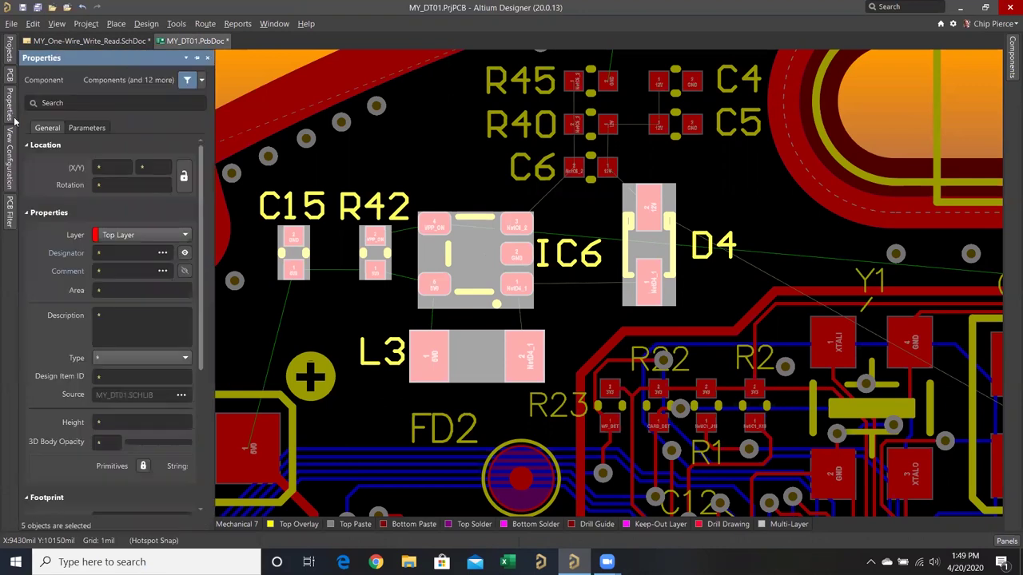
left_click(109, 238)
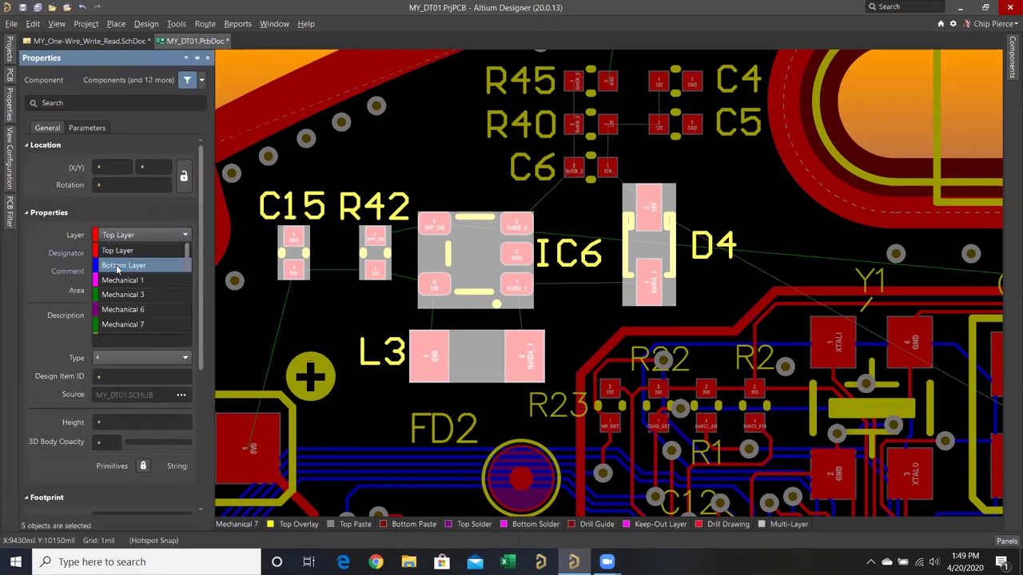
left_click(116, 267)
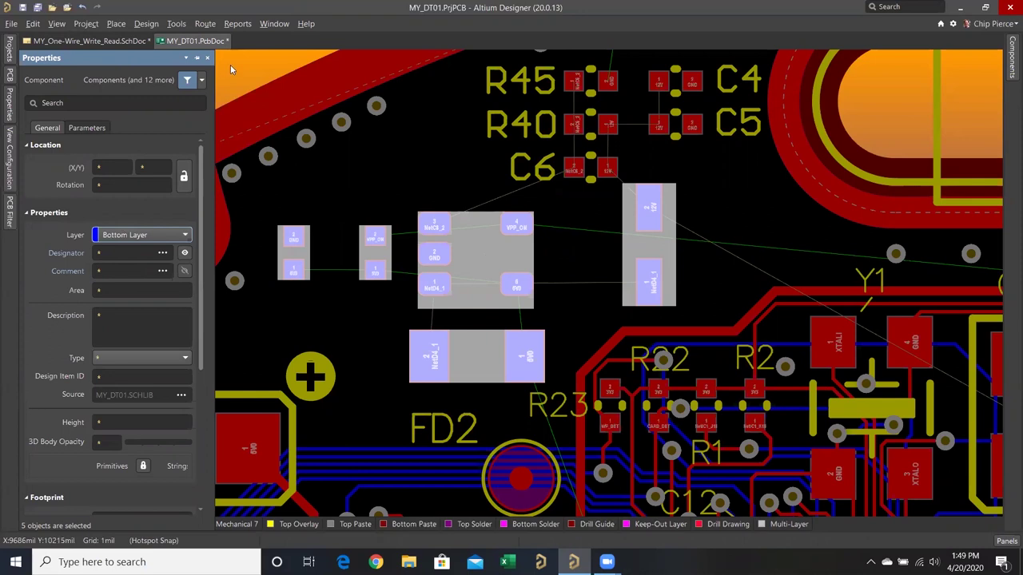
Turn on the visibility of the Bottom Overlay to show the flipped parts' outlines and designators.
left_click(10, 159)
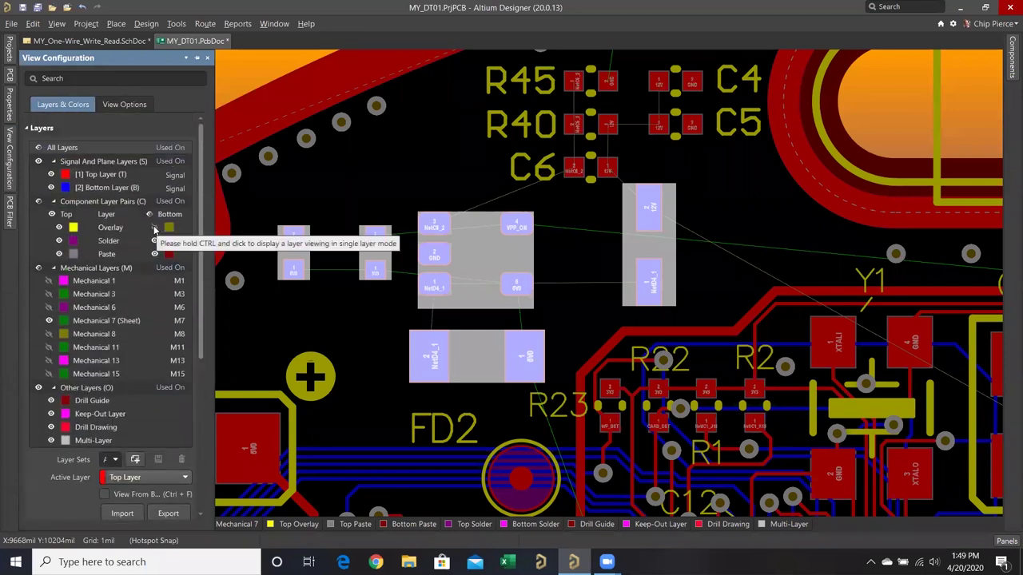
left_click(155, 228)
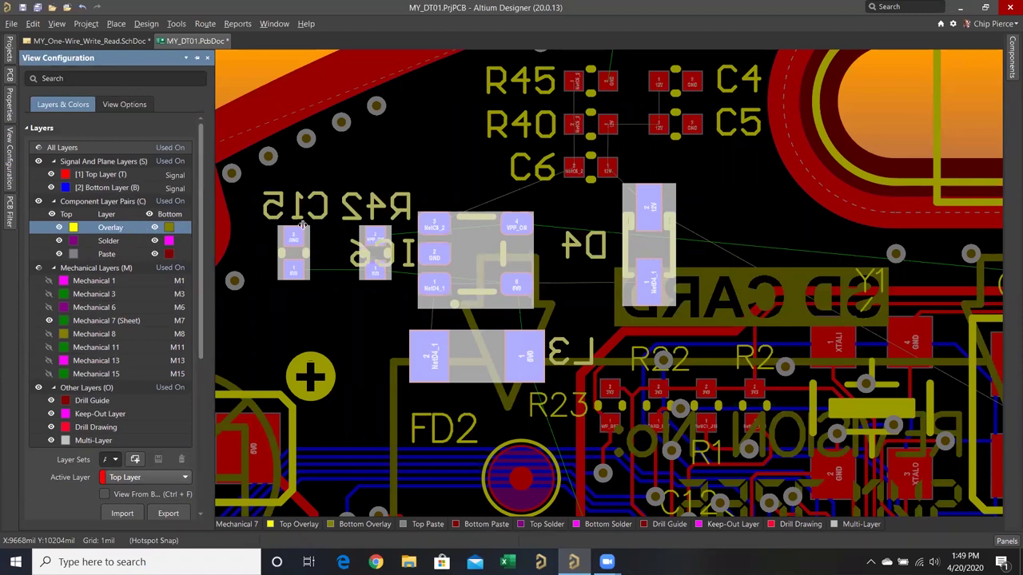
left_click(130, 204)
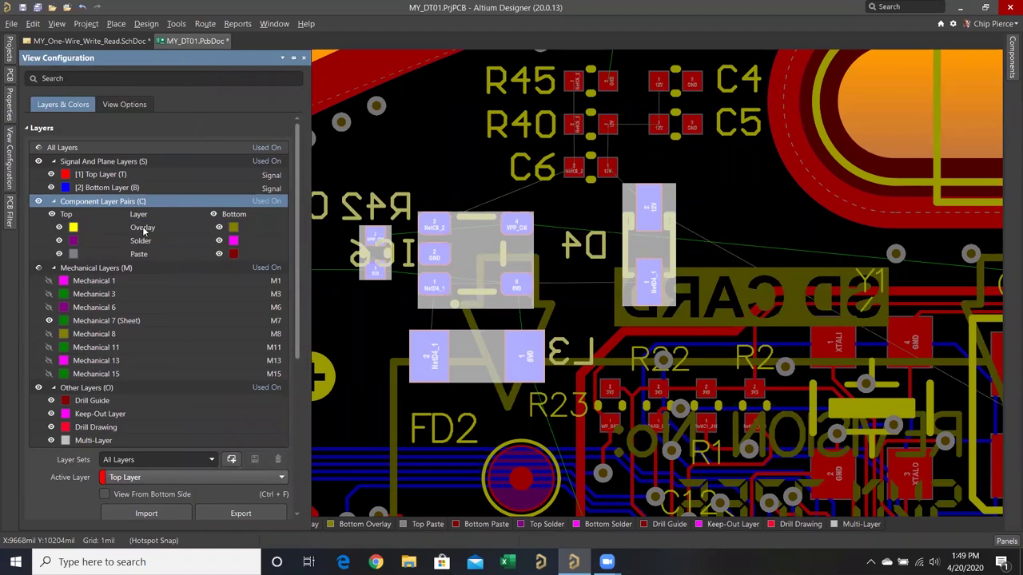
left_click(144, 229)
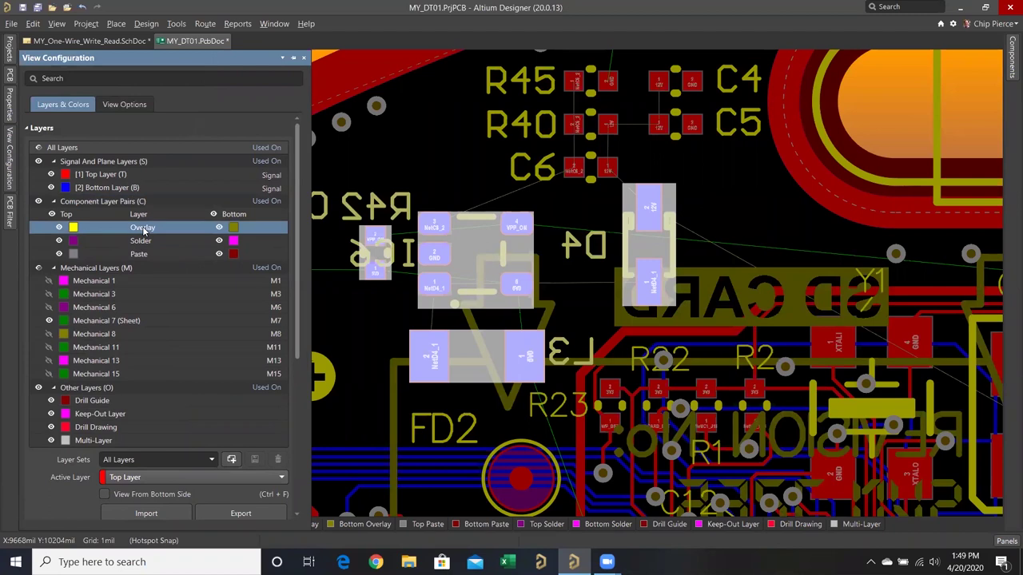
left_click(159, 244)
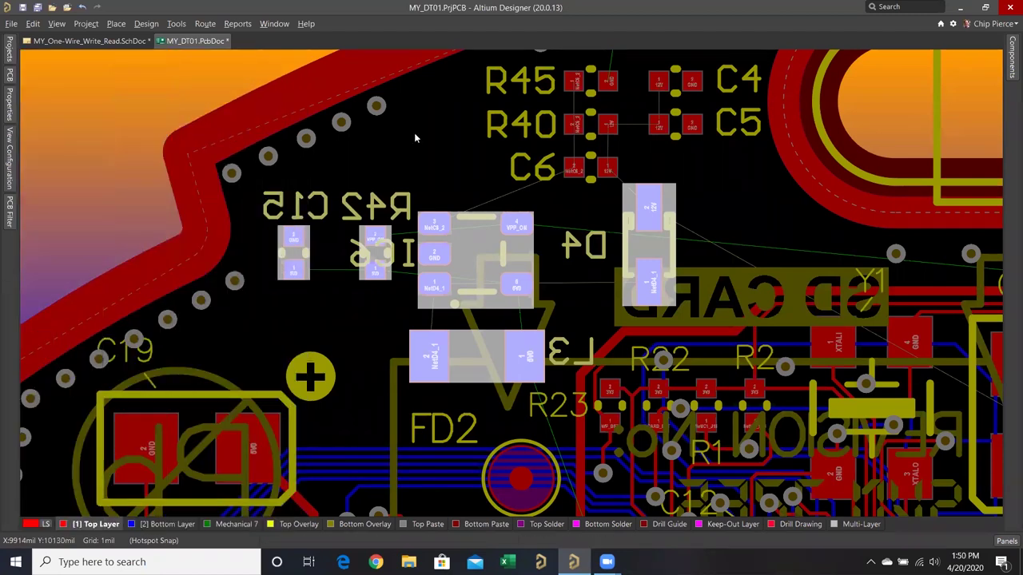
Flip the selected parts back to the Top Layer and hide the Bottom Overlay.
key("l")
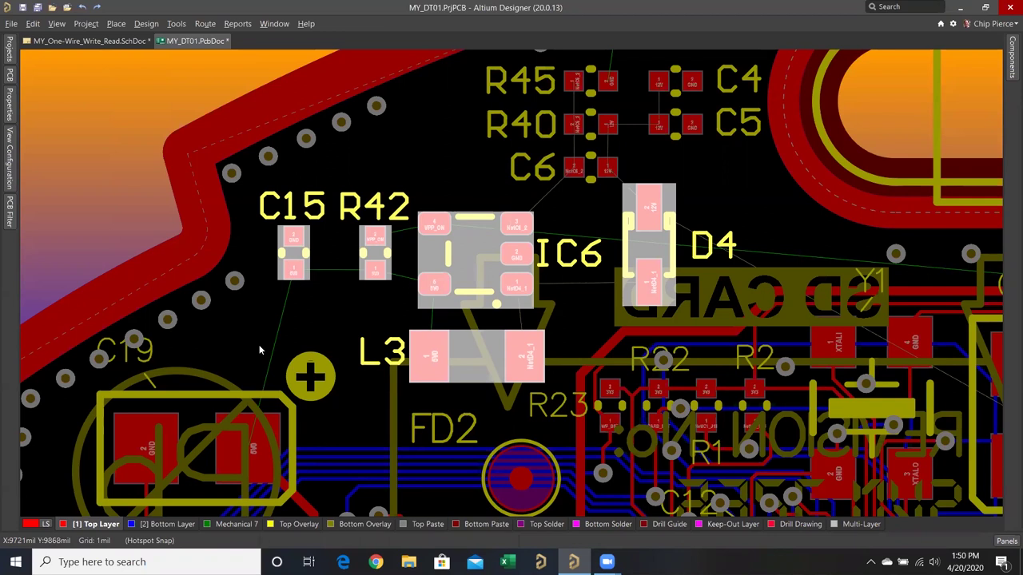
left_click(364, 524)
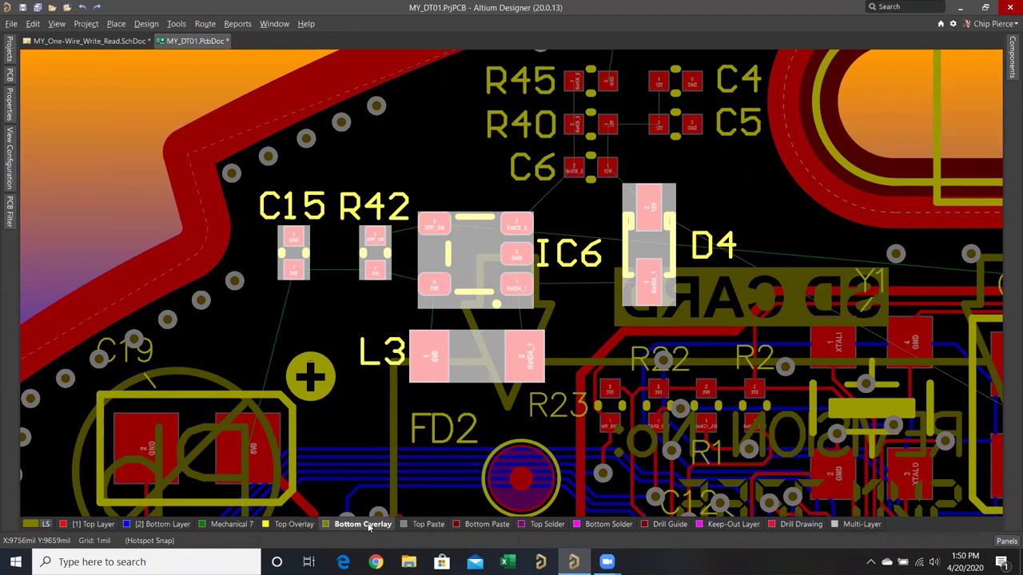
right_click(370, 526)
left_click(408, 322)
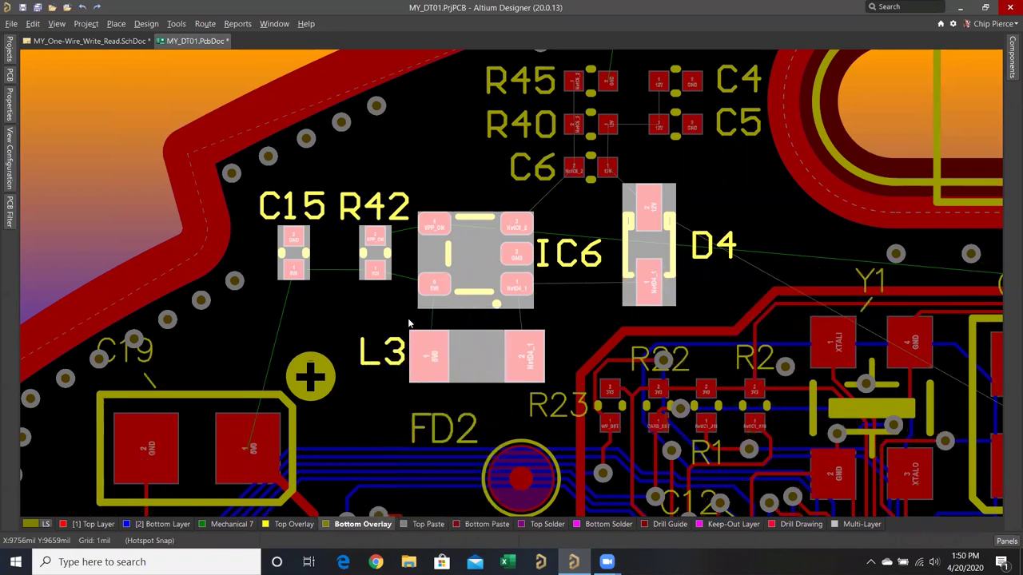
Clear the filter on the selected parts and fit the whole document in view.
right_click(335, 313)
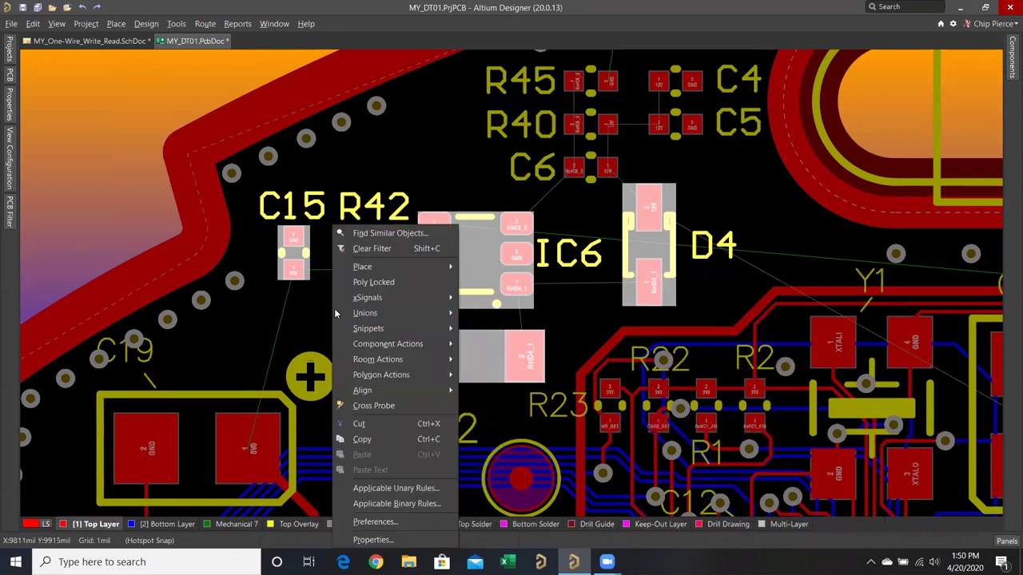
left_click(400, 249)
key("v")
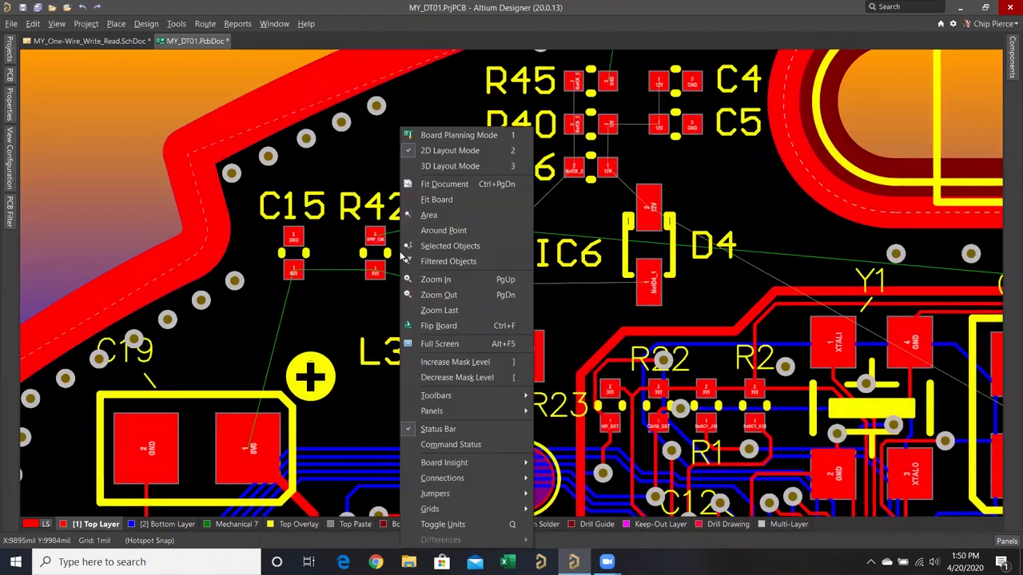
key("f")
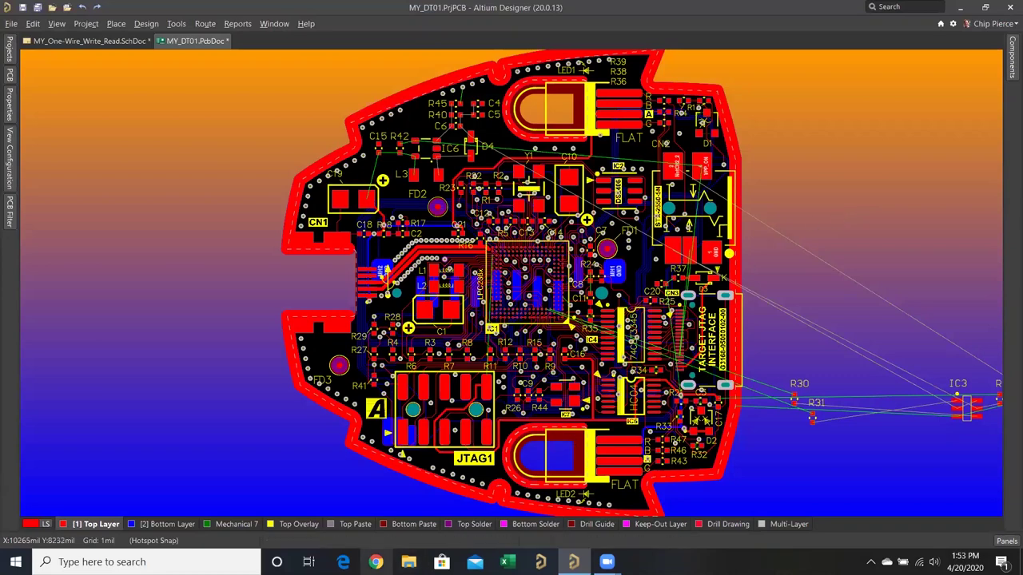
Switch to Chrome and open the Training & Events page on the Altium website.
left_click(375, 562)
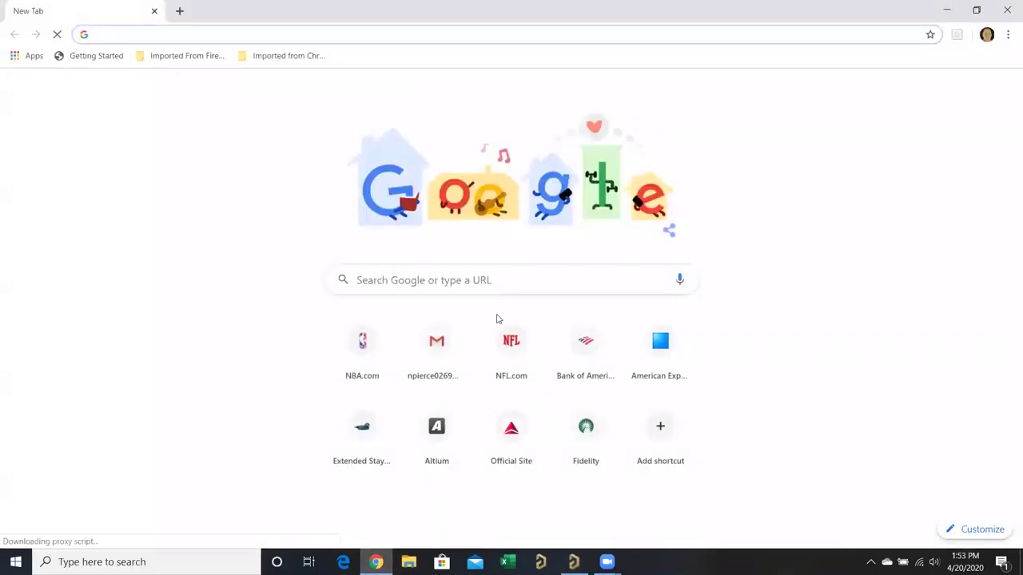
left_click(437, 432)
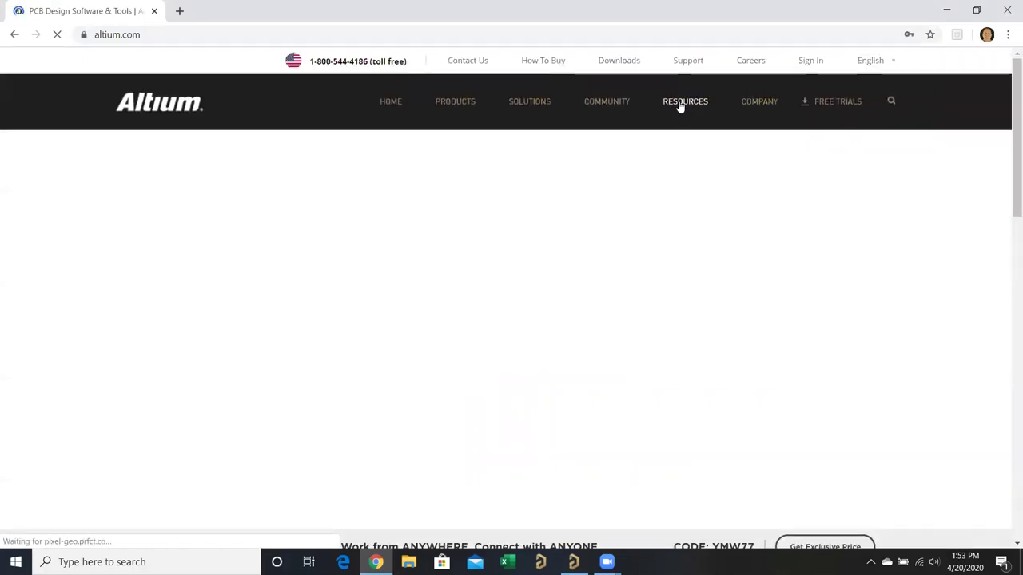
left_click(680, 104)
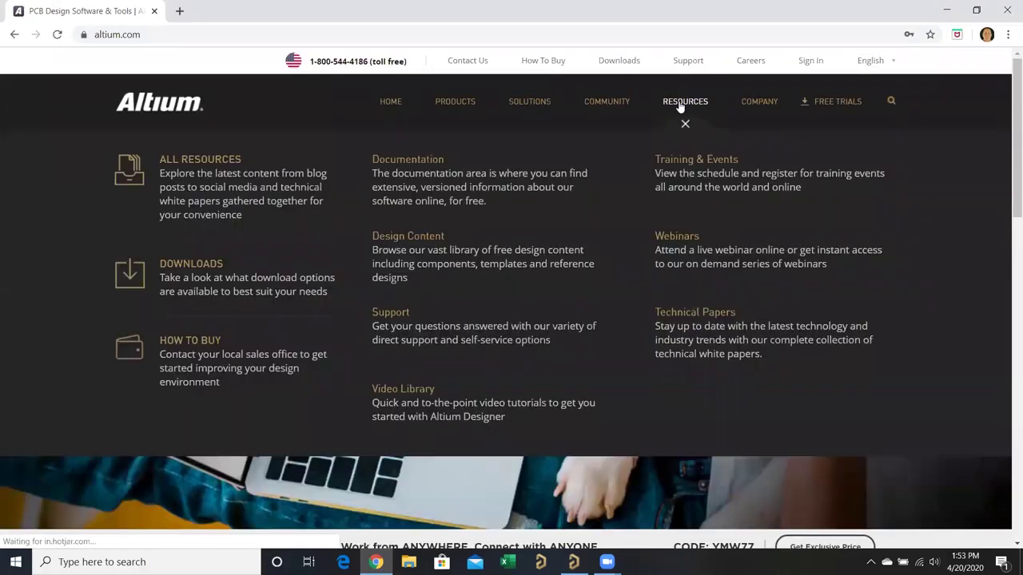
left_click(682, 164)
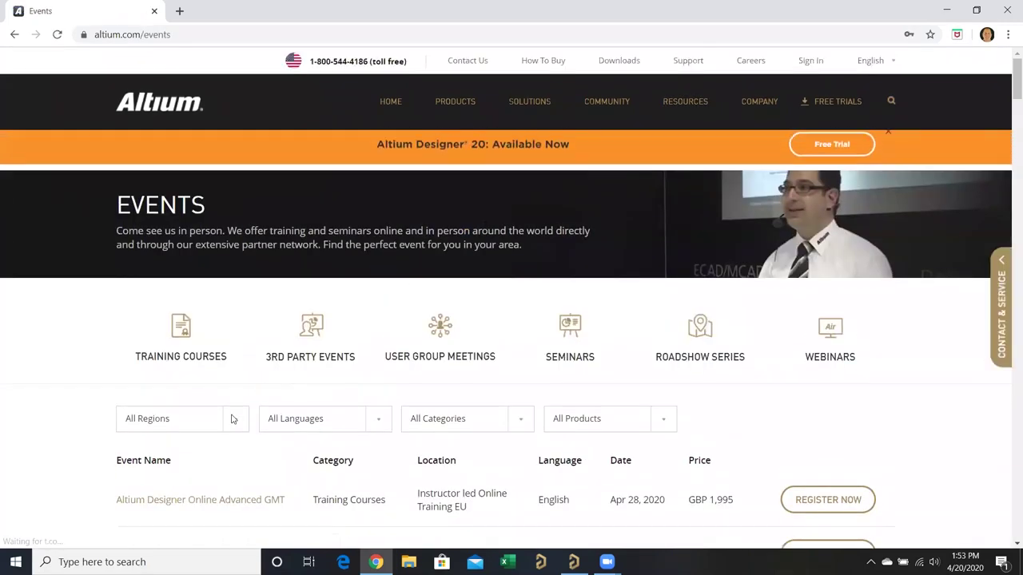
Filter the events list to the Americas region and the English language.
left_click(232, 418)
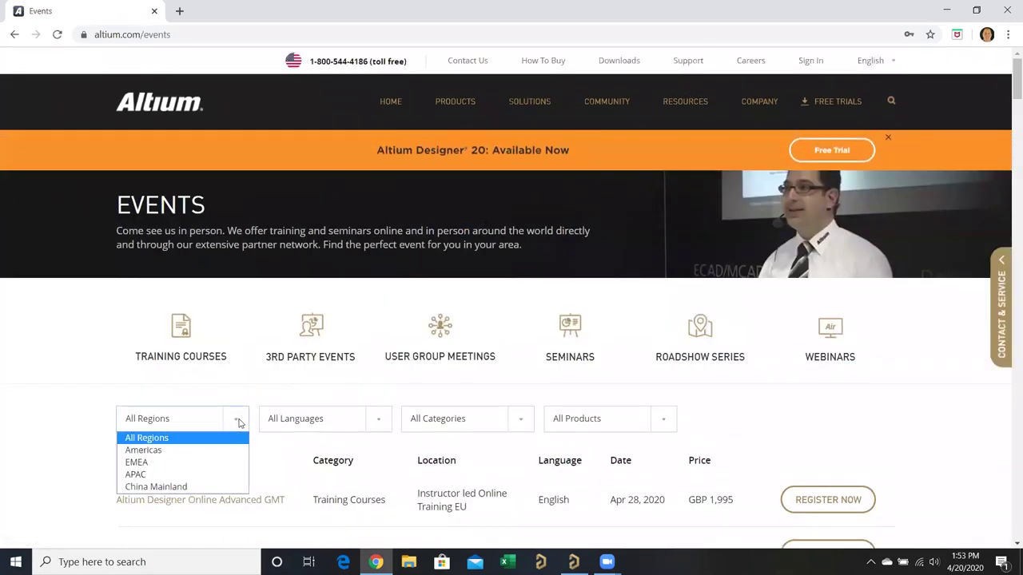
left_click(220, 449)
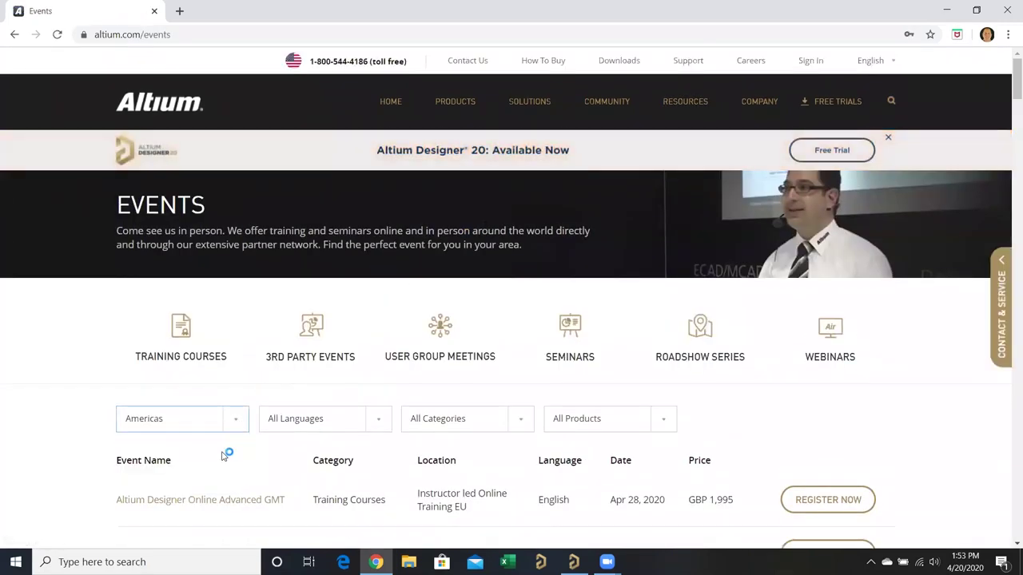
left_click(378, 421)
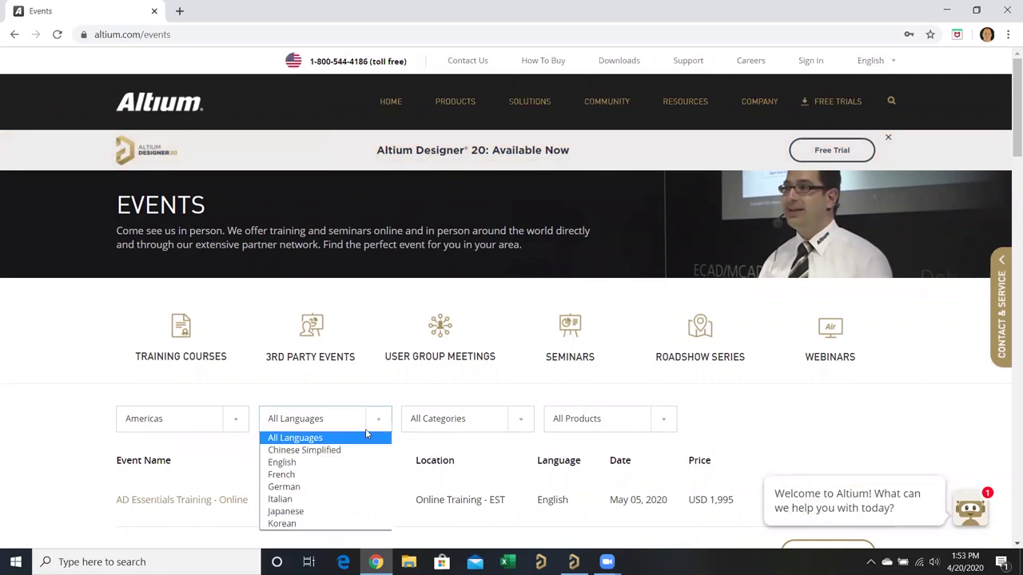
left_click(331, 464)
Look through the filtered training courses, from the scheduled online and classroom sessions to the on-demand ones, and return to the start of the list.
scroll(365, 399, "down", 3)
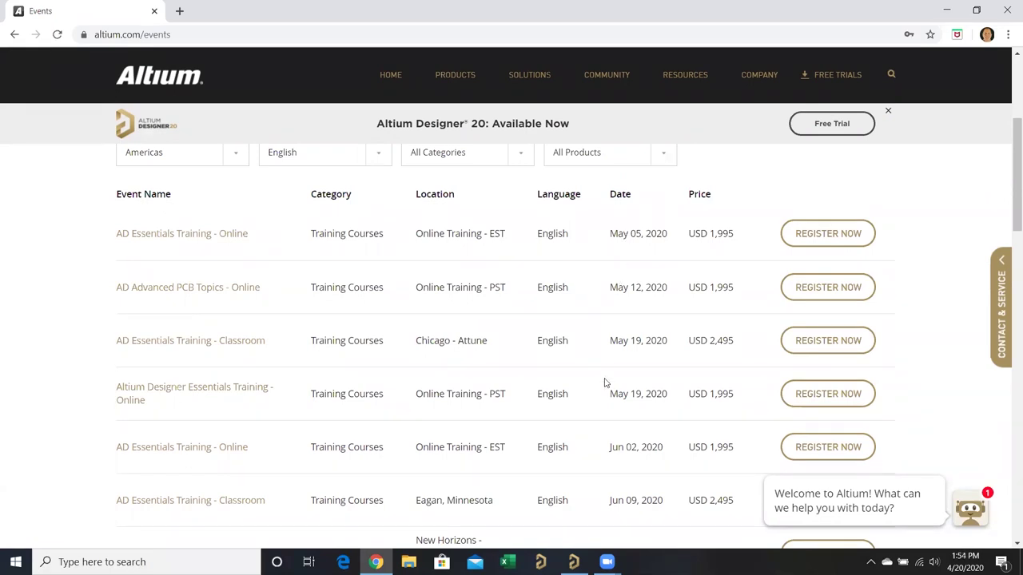
scroll(608, 382, "down", 3)
scroll(607, 382, "down", 7)
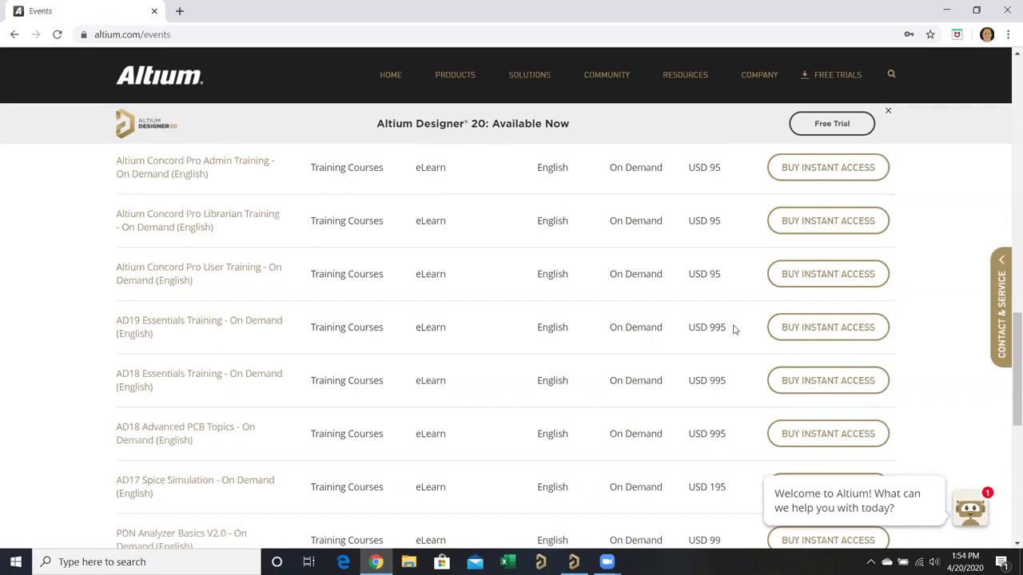
scroll(734, 329, "up", 15)
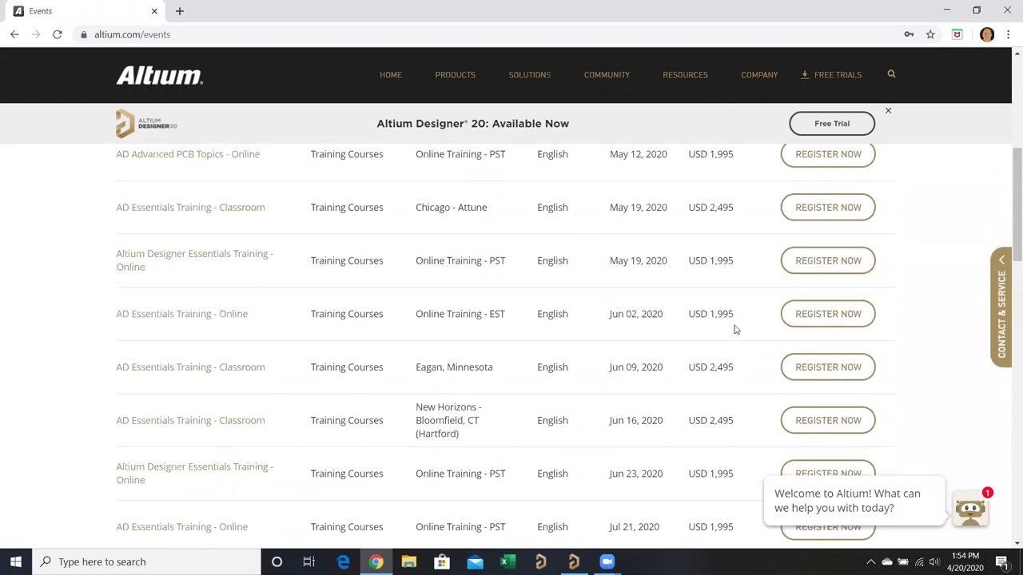
scroll(336, 233, "up", 2)
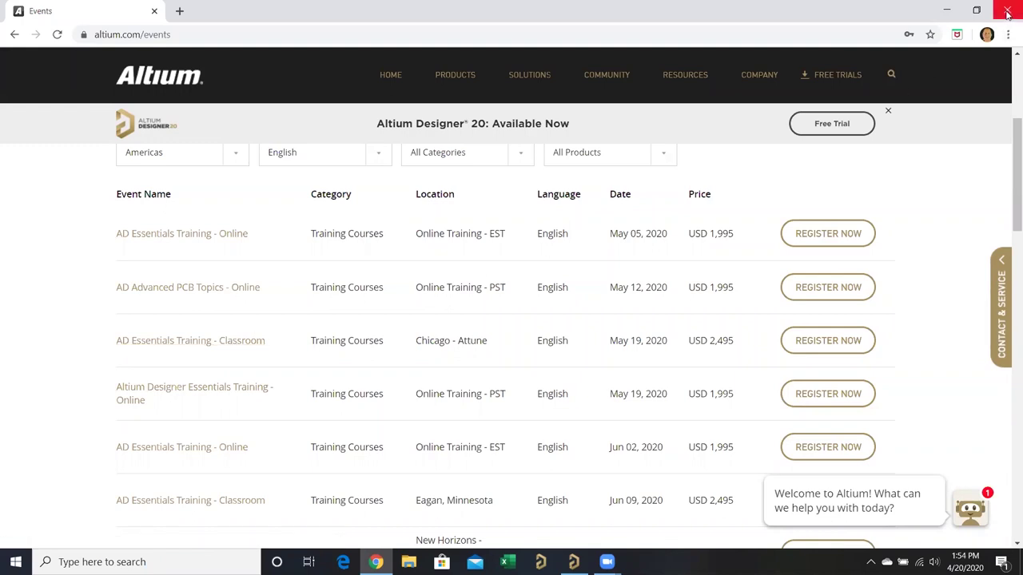
Show the Altium website's overview of resources, including the Video Library, and close the browser.
left_click(691, 77)
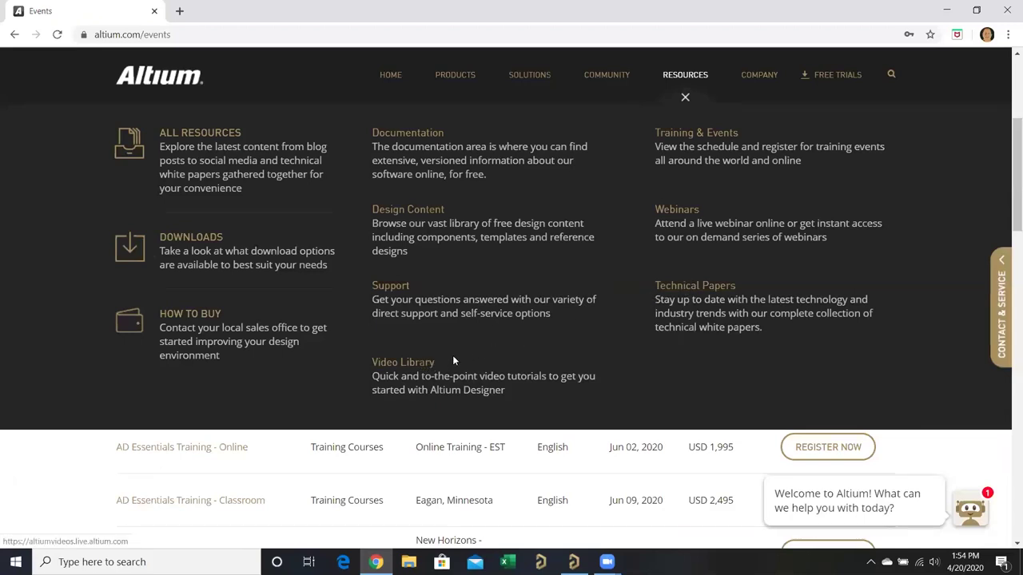
left_click(1007, 11)
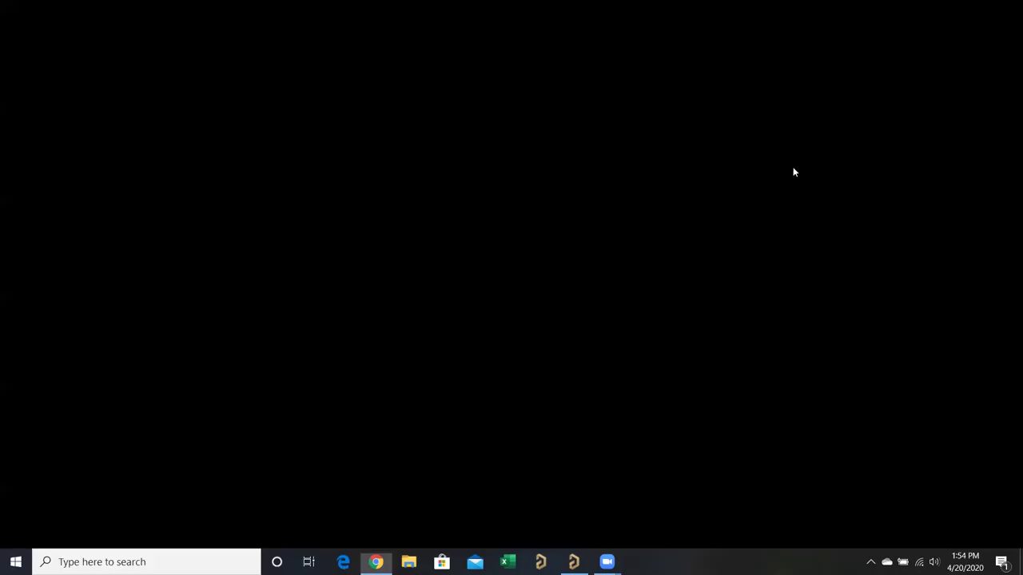